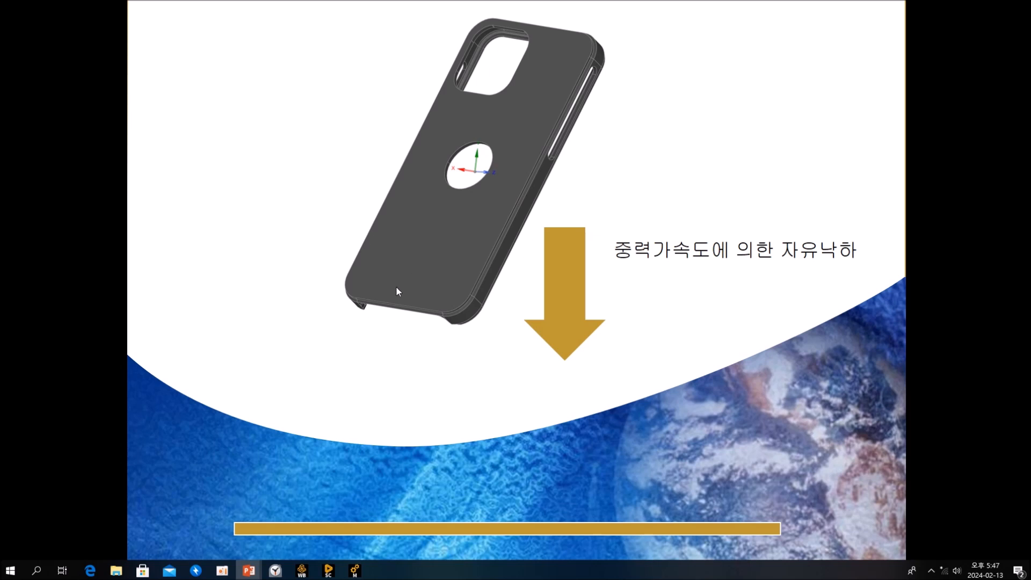
Switch to Ansys Workbench and add a second Explicit Dynamics system beside the existing one in the project schematic.
key("alt+Tab")
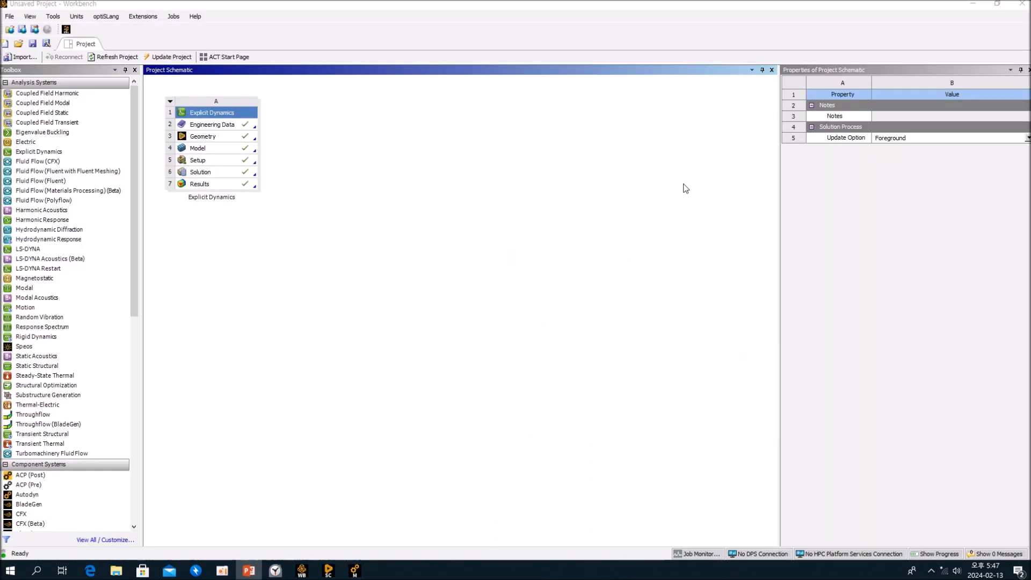
left_click(299, 282)
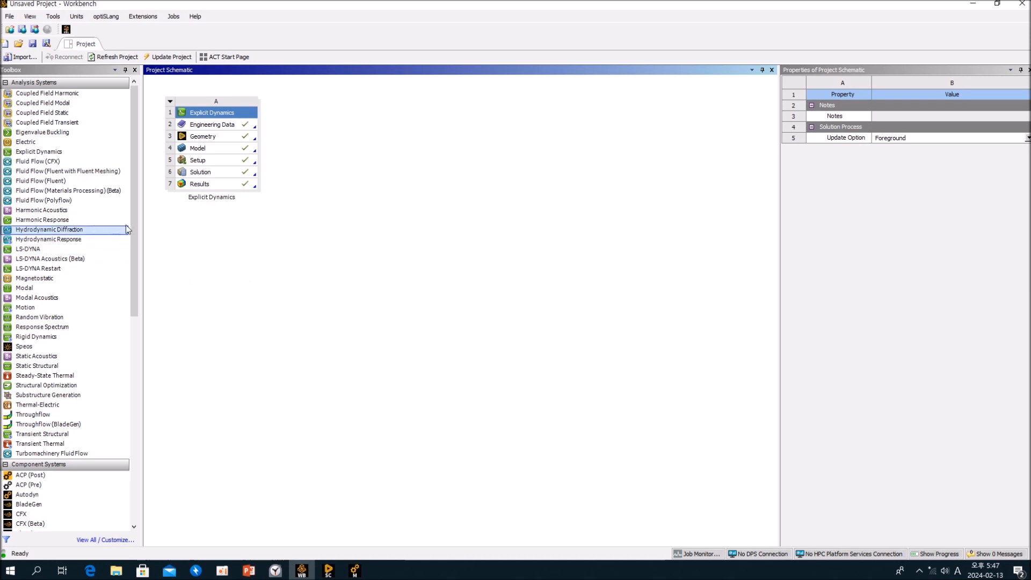
mouse_move(133, 220)
left_mouse_down()
mouse_move(133, 246)
mouse_move(132, 204)
left_mouse_up()
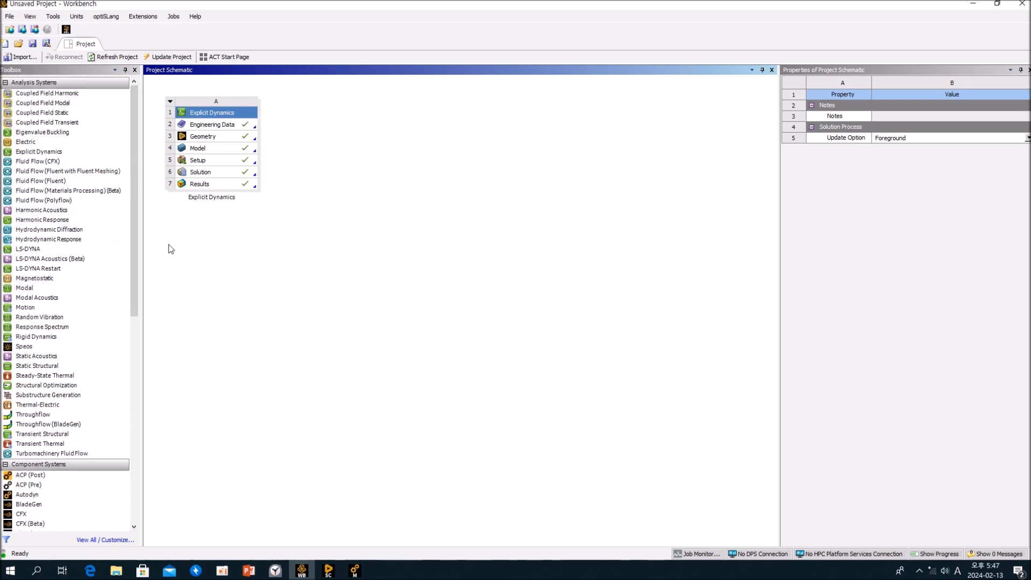
left_click(58, 158)
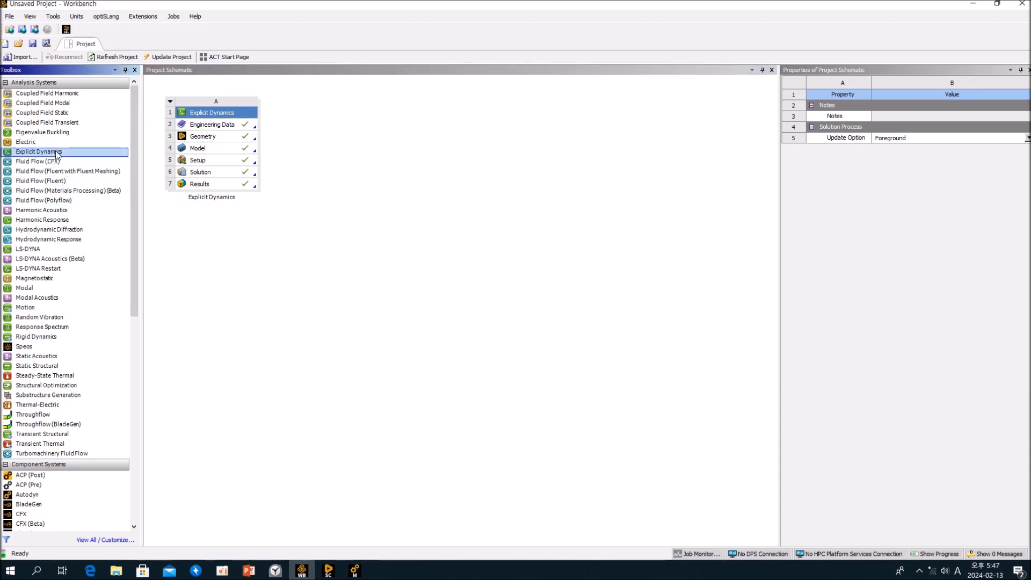
left_click_drag(58, 153, 335, 155)
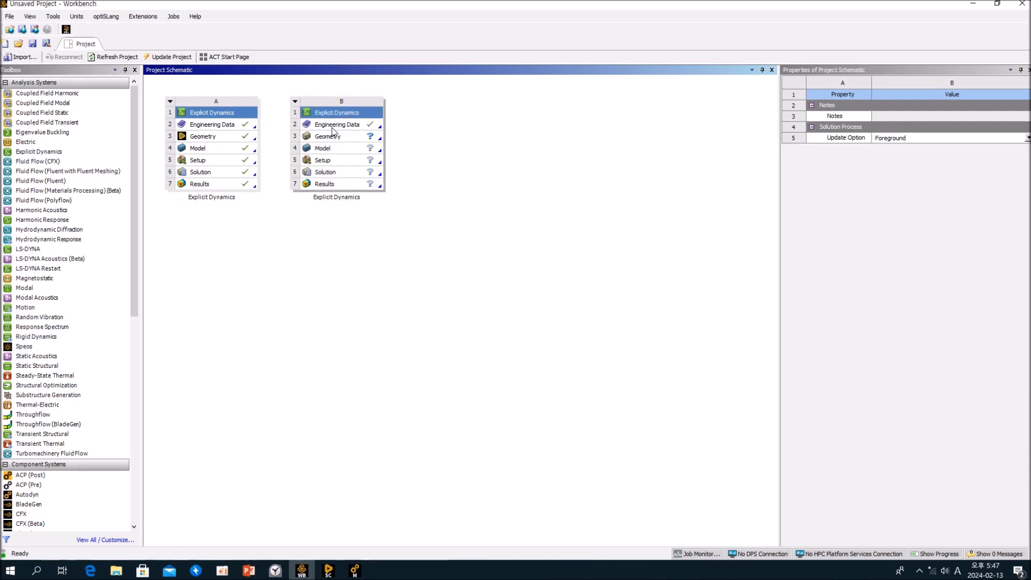
Create a new SpaceClaim geometry for the second Explicit Dynamics system and change the design from sketching to 3D mode.
left_click(335, 137)
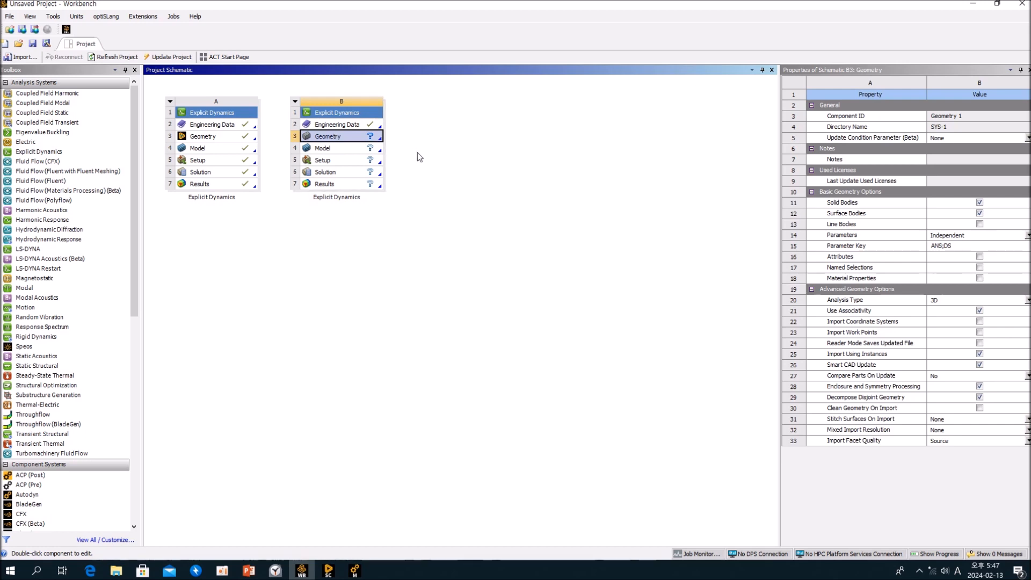
left_click(326, 270)
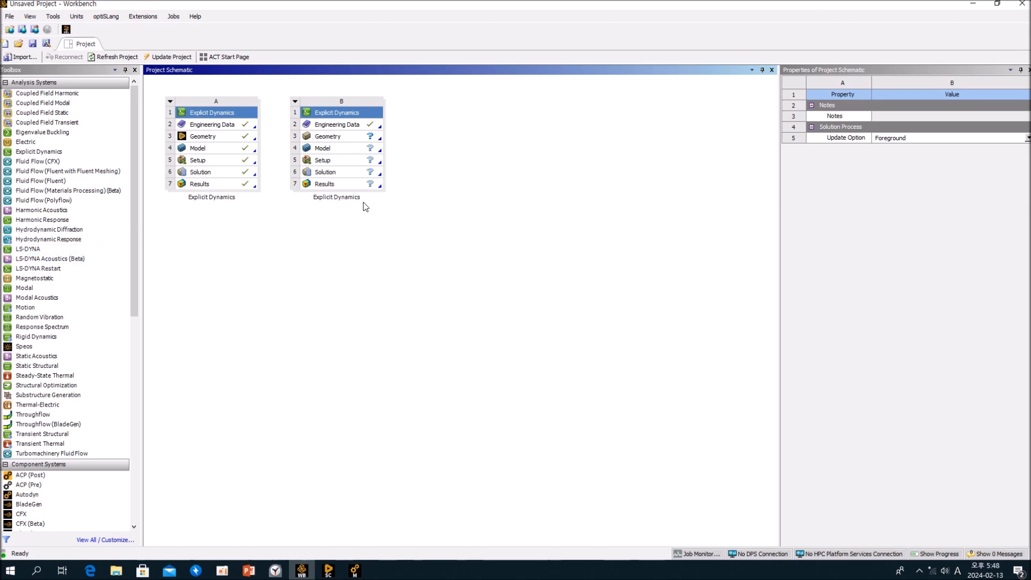
right_click(337, 139)
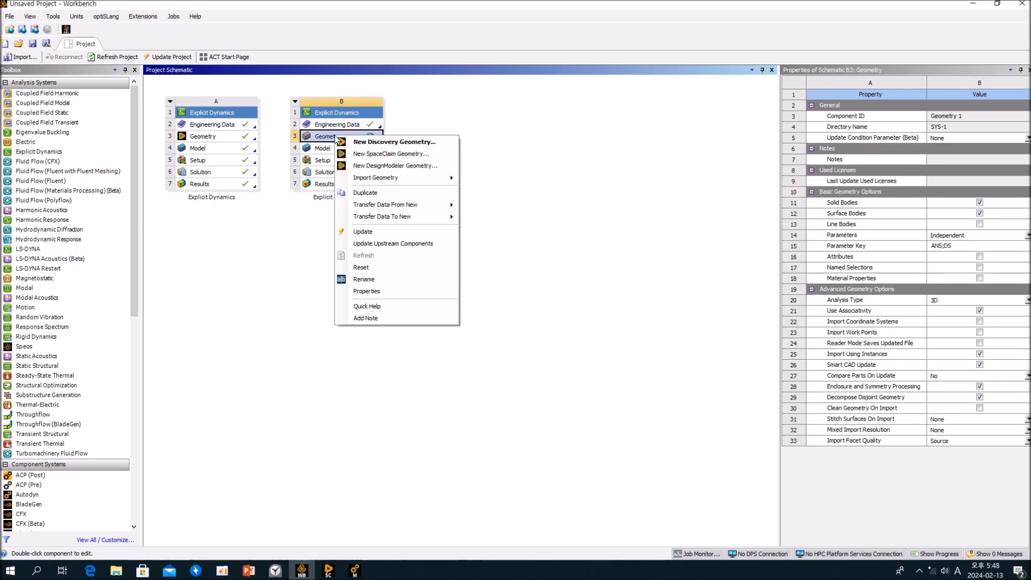
left_click(374, 156)
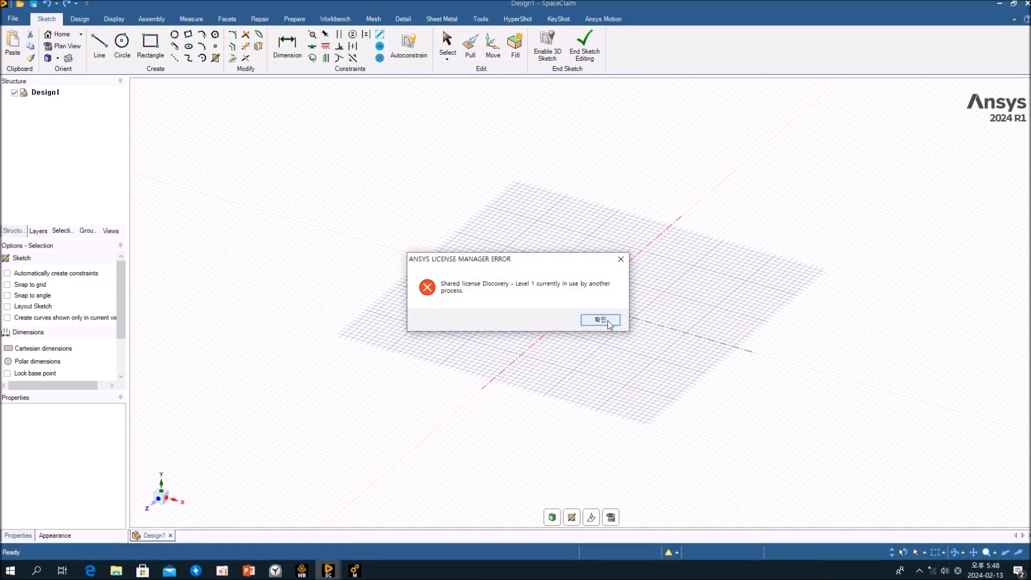
left_click(604, 321)
mouse_move(329, 570)
left_click(304, 535)
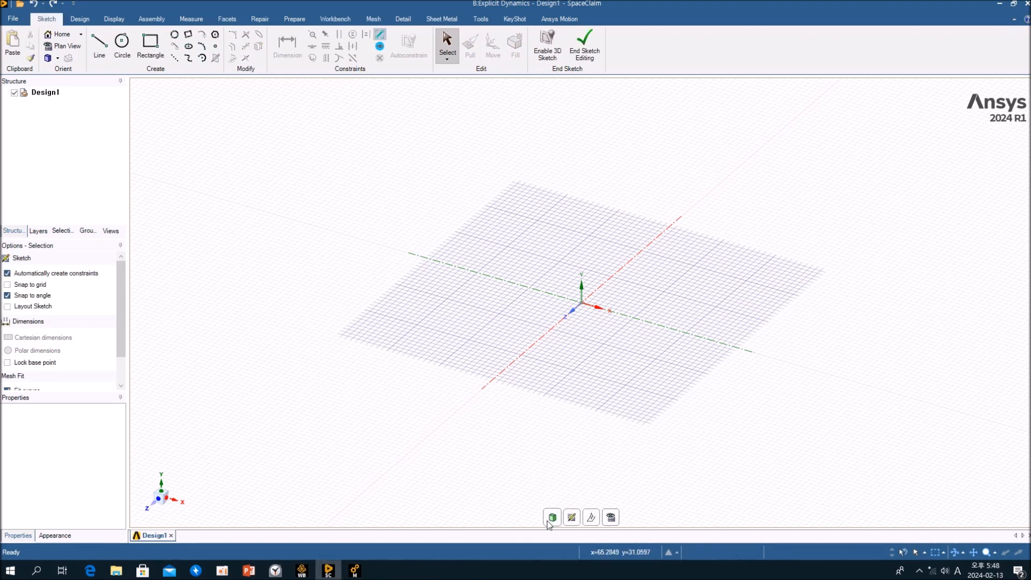
left_click(552, 517)
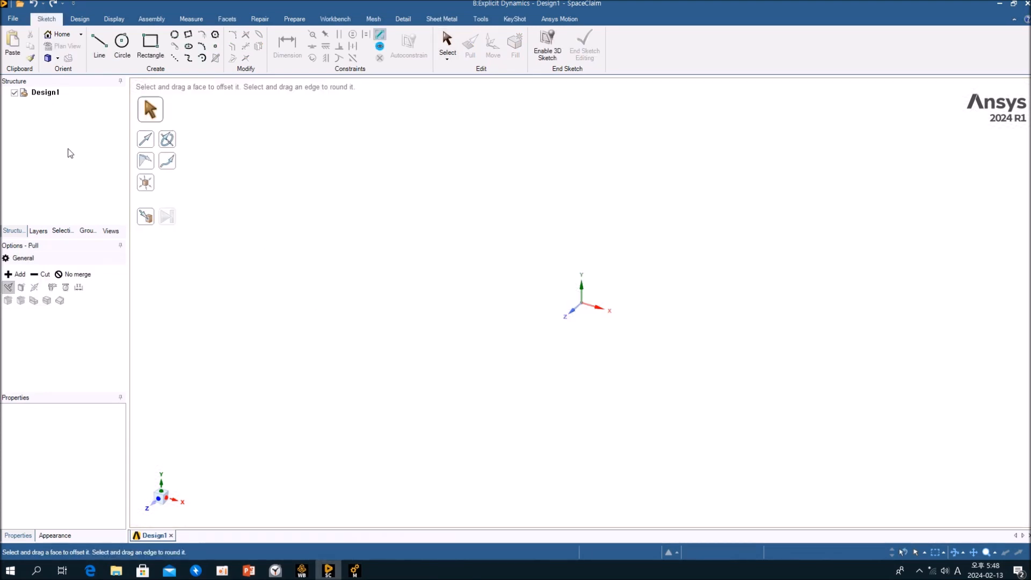
Open phone case.step from the USB29G (H:) drive, showing All Supported Files.
left_click(12, 19)
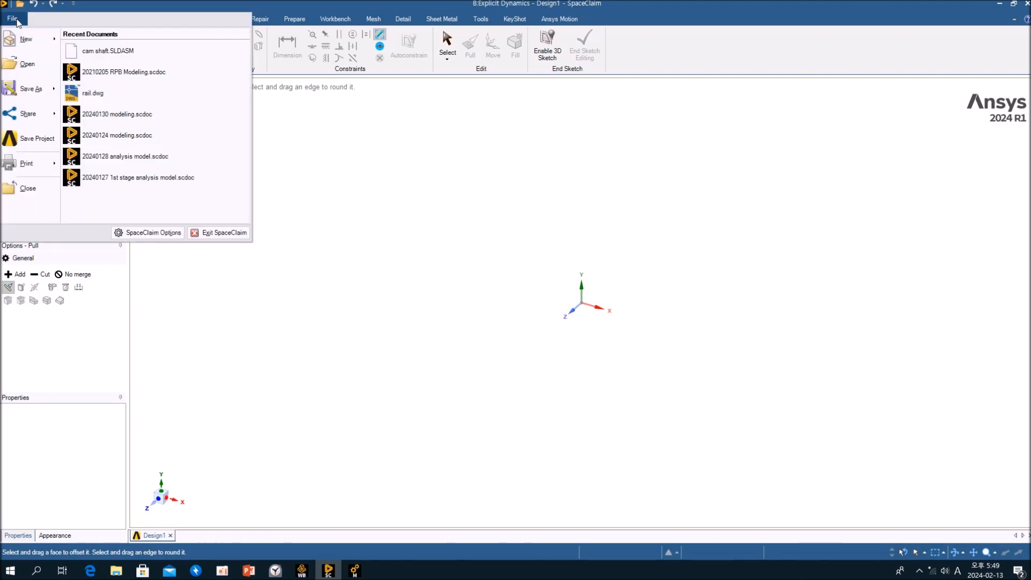
left_click(24, 65)
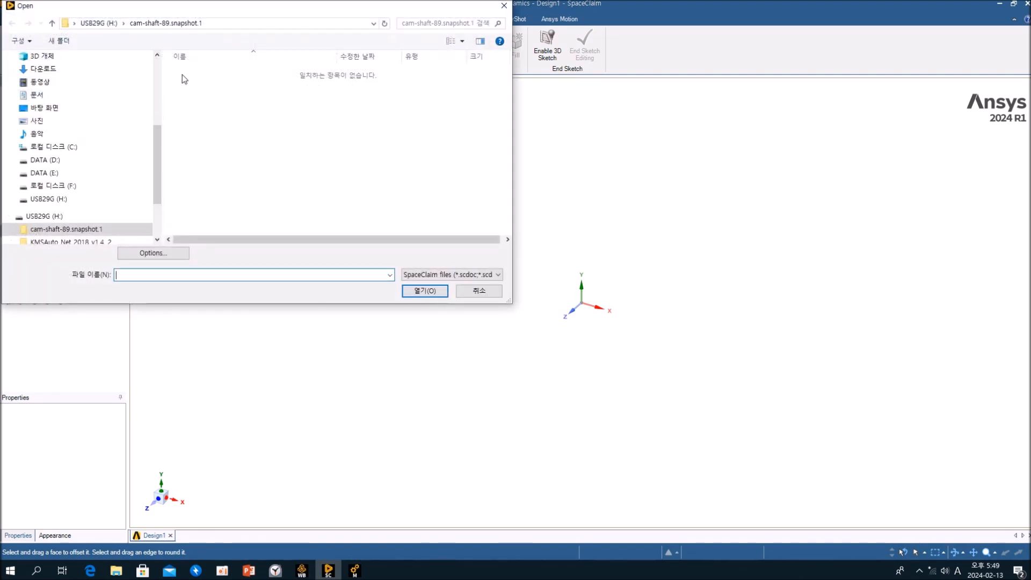
left_click(98, 23)
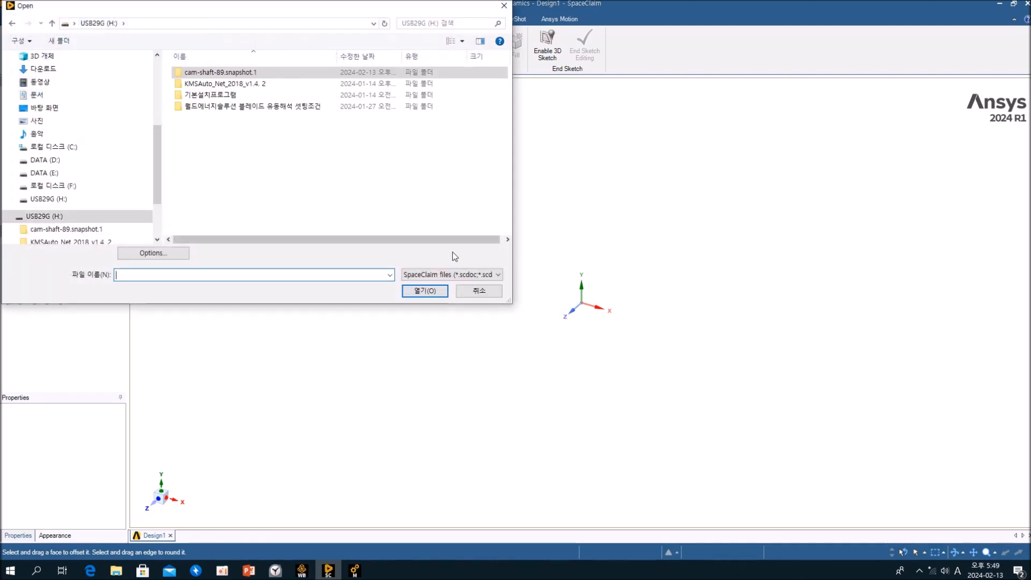
left_click(481, 274)
left_click(465, 293)
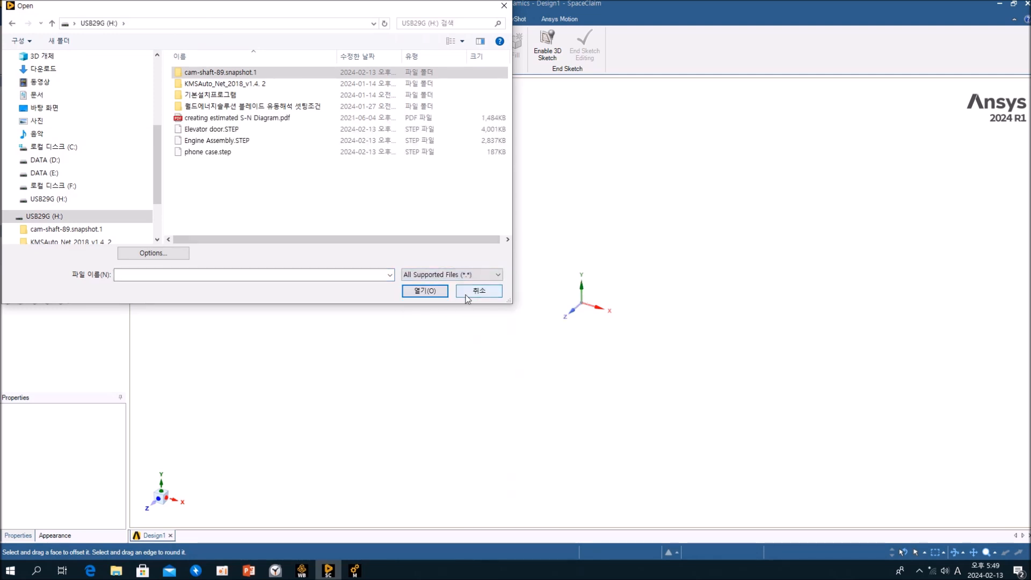
left_click(199, 152)
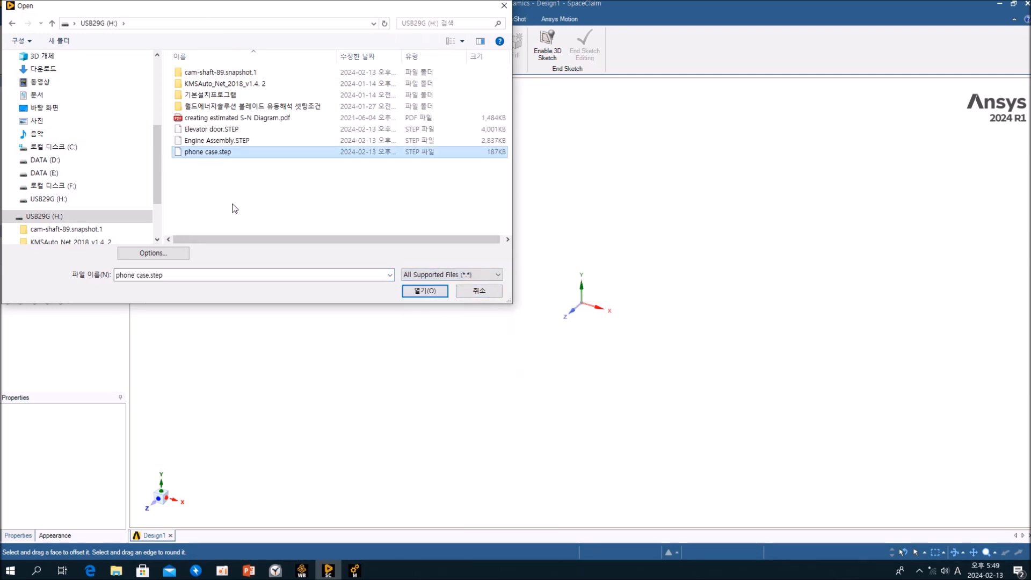
left_click(417, 293)
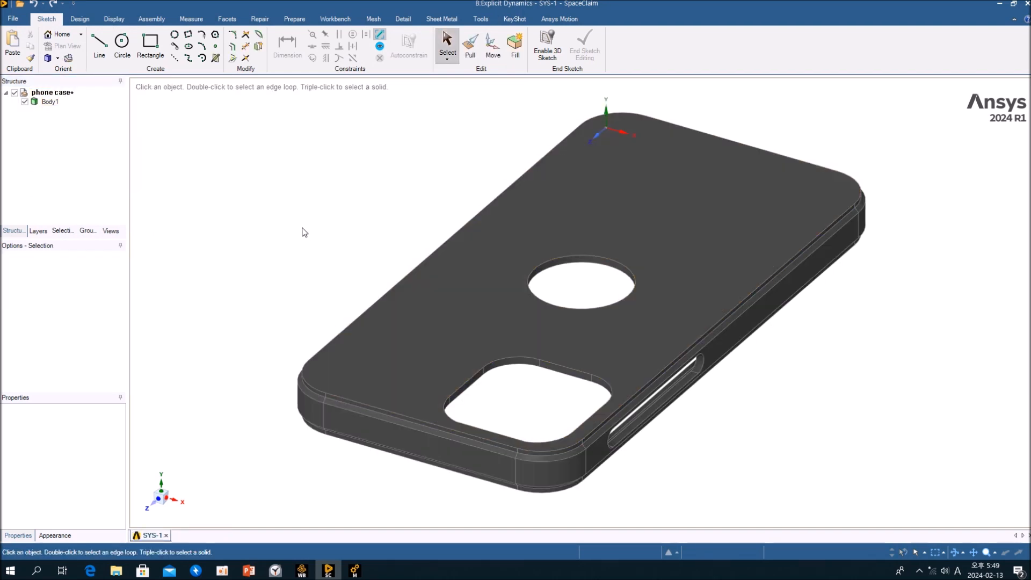
Move the whole phone case body so that its centre lies at the world origin, using the Up To option.
middle_click_drag(505, 384, 515, 272)
scroll(518, 290, "down", 6)
middle_click_drag(568, 357, 585, 311)
mouse_move(581, 271)
middle_mouse_down()
mouse_move(583, 339)
mouse_move(690, 370)
mouse_move(747, 364)
mouse_move(664, 356)
mouse_move(605, 274)
mouse_move(575, 409)
mouse_move(601, 395)
mouse_move(570, 369)
mouse_move(638, 355)
mouse_move(617, 389)
mouse_move(587, 402)
mouse_move(587, 423)
mouse_move(593, 370)
mouse_move(651, 361)
middle_mouse_up()
scroll(568, 388, "up", 6)
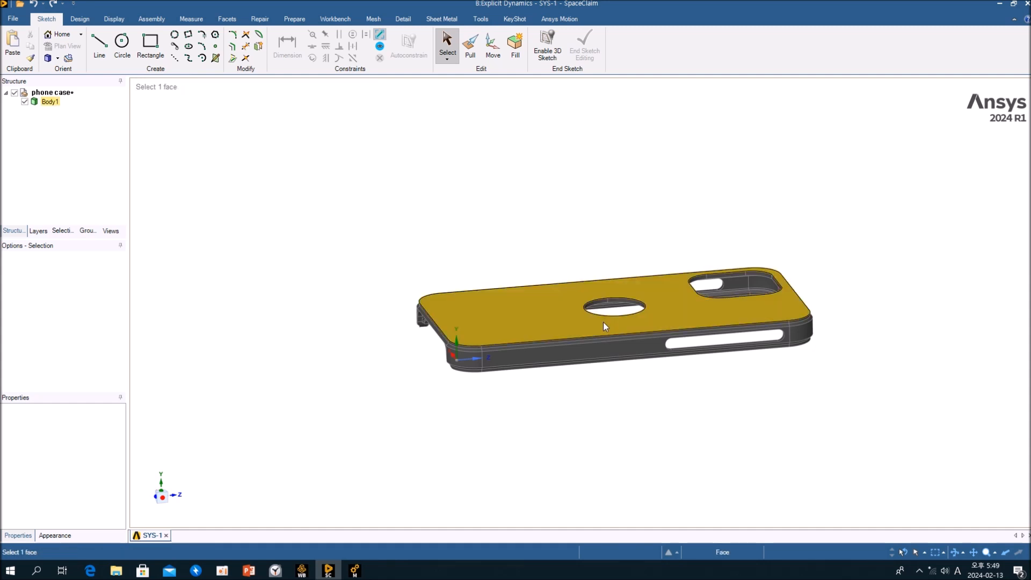
mouse_move(542, 369)
middle_mouse_down()
mouse_move(530, 439)
mouse_move(537, 409)
middle_mouse_up()
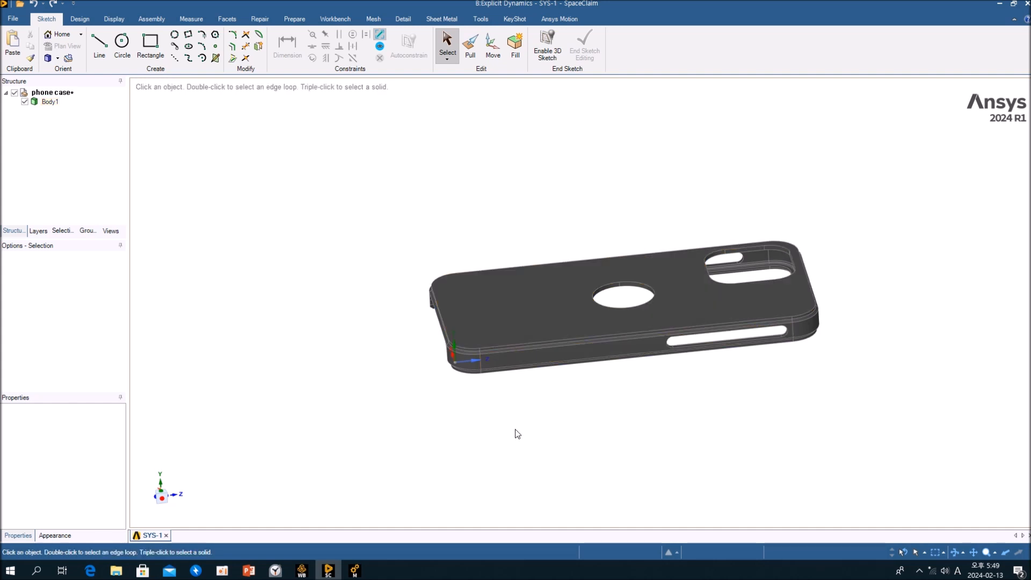
triple_click(573, 312)
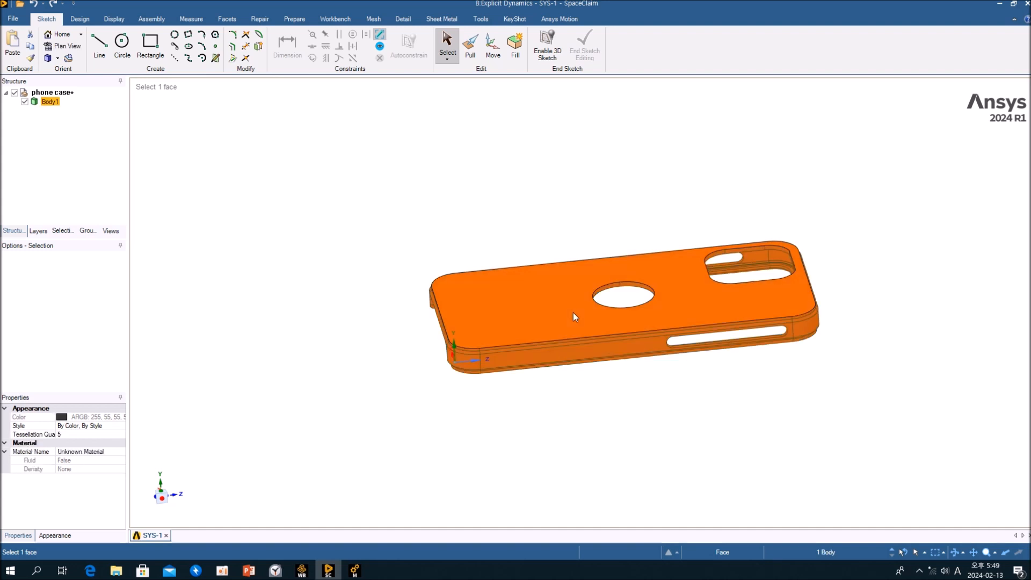
key("m")
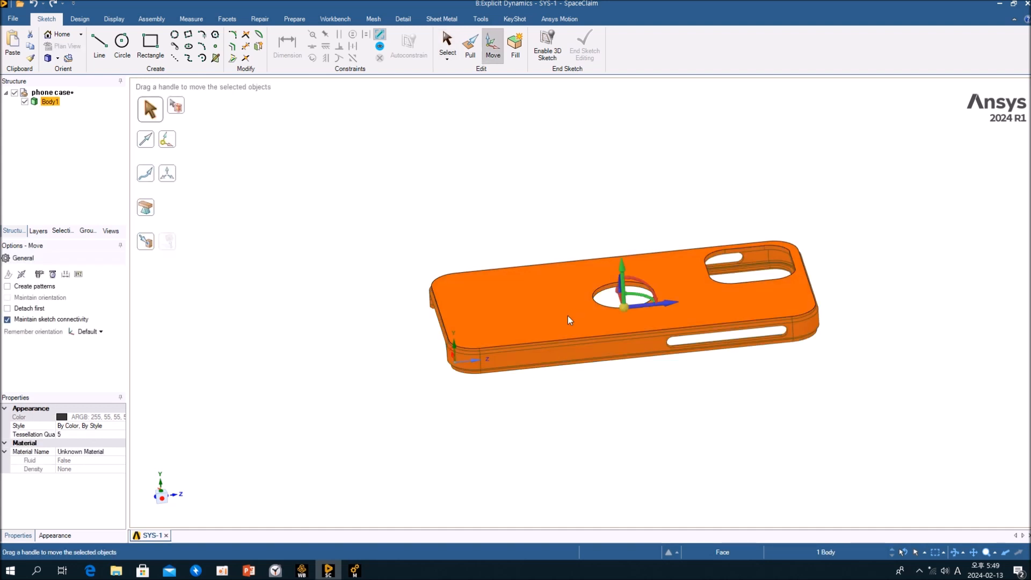
key("u")
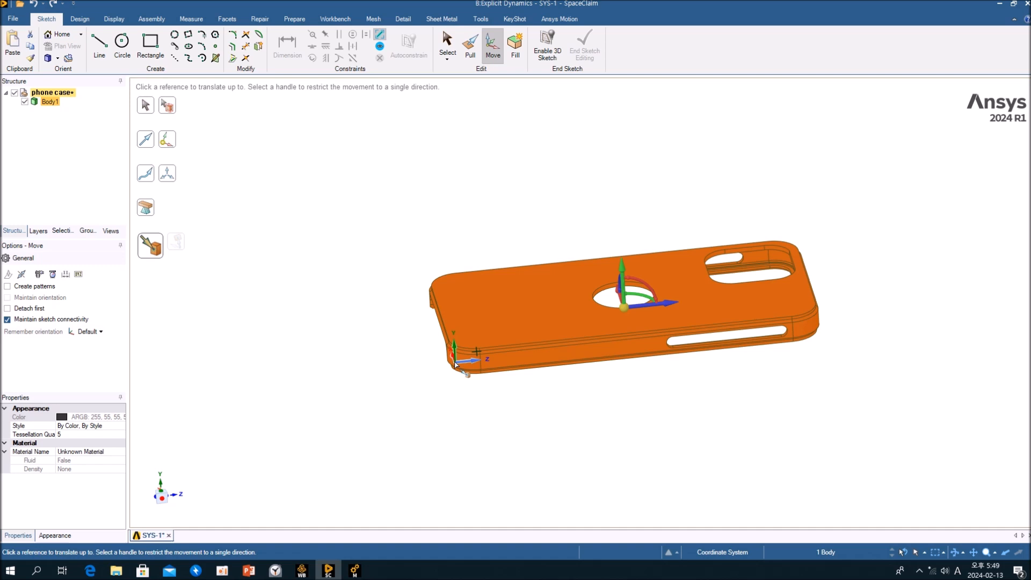
left_click(455, 363)
Rotate the phone case body 300° about the X axis through the origin.
left_click_drag(483, 360, 470, 338)
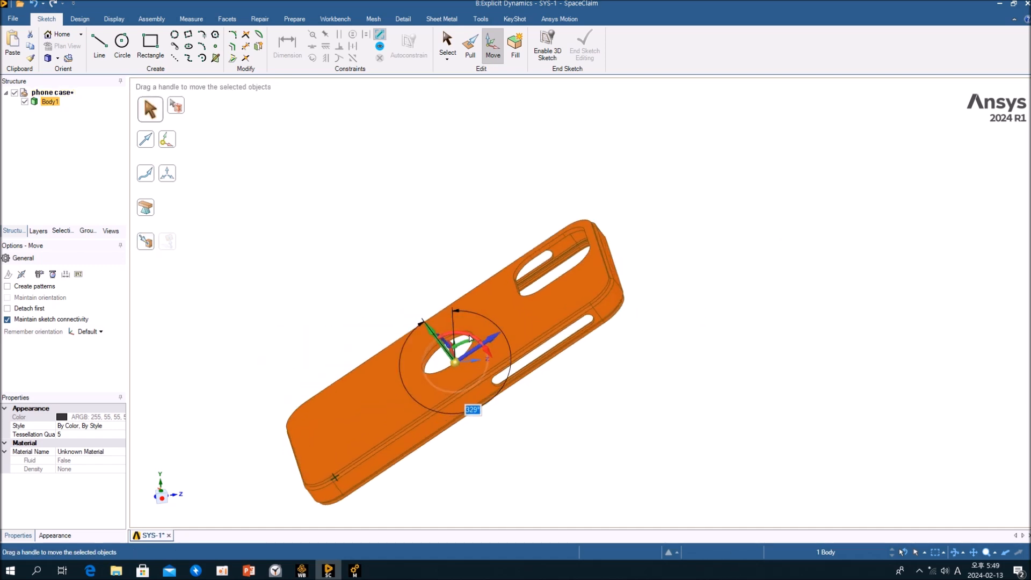
type("3")
key("Return")
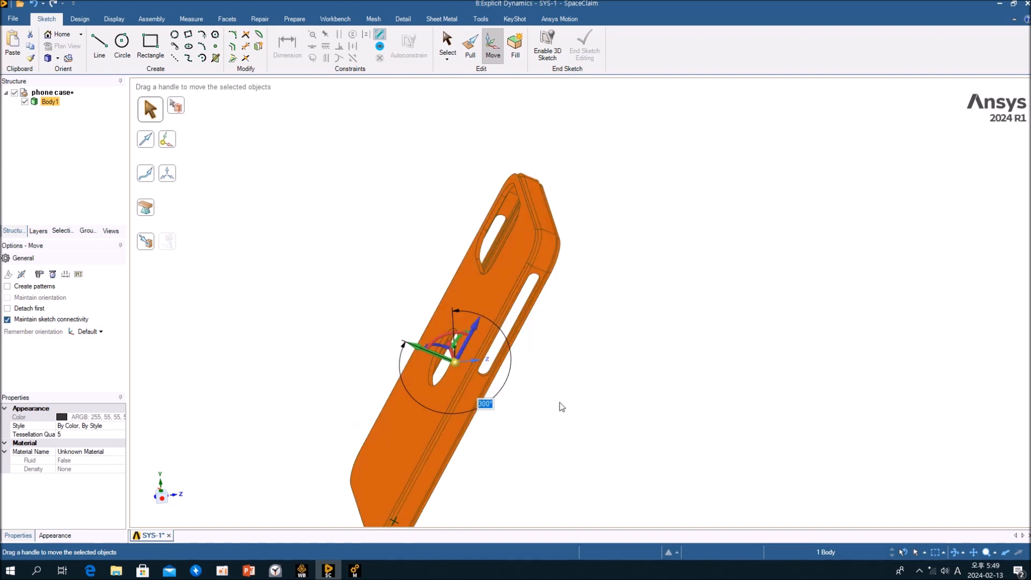
left_click(564, 427)
scroll(557, 425, "down", 5)
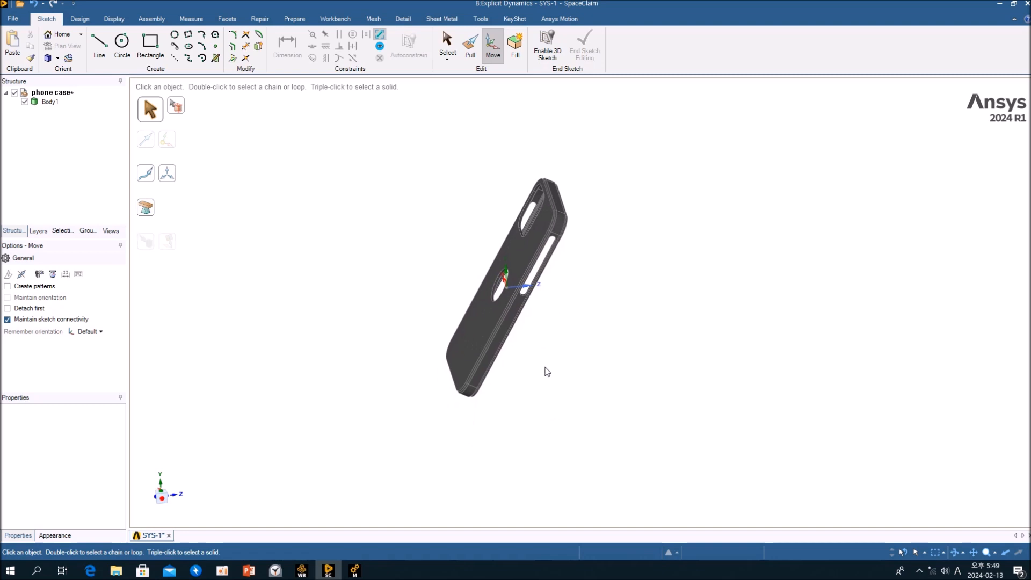
scroll(515, 376, "up", 7)
middle_click_drag(512, 370, 475, 384)
scroll(476, 384, "down", 4)
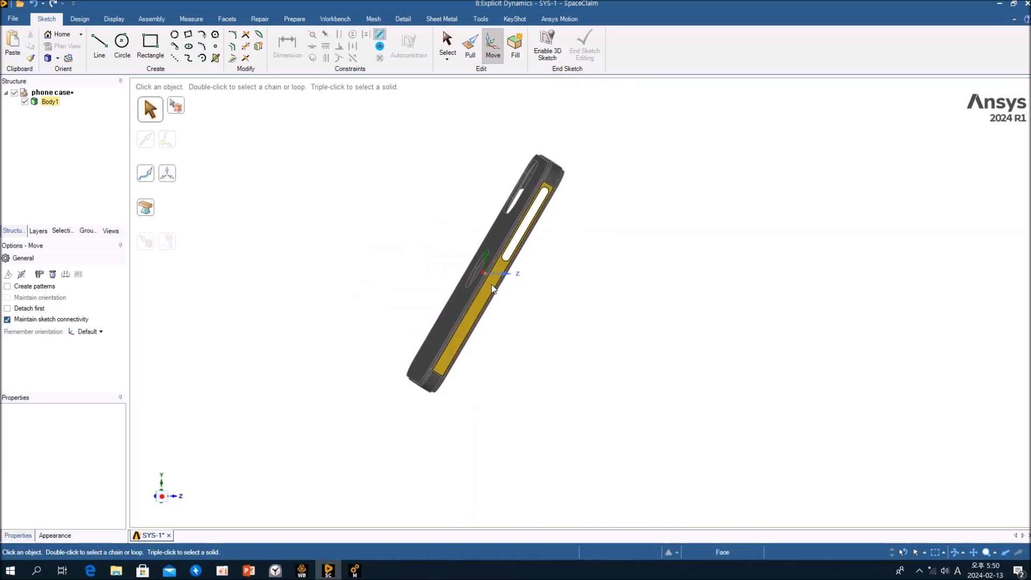
left_click(502, 271)
left_click_drag(487, 231, 547, 276)
key("ctrl+z")
Examine the tilted phone case from its inner face and its sides to check the drop orientation.
left_click(563, 334)
middle_click_drag(562, 333, 537, 322)
middle_click_drag(539, 269, 506, 351)
scroll(541, 324, "down", 4)
scroll(532, 310, "up", 8)
scroll(506, 321, "down", 3)
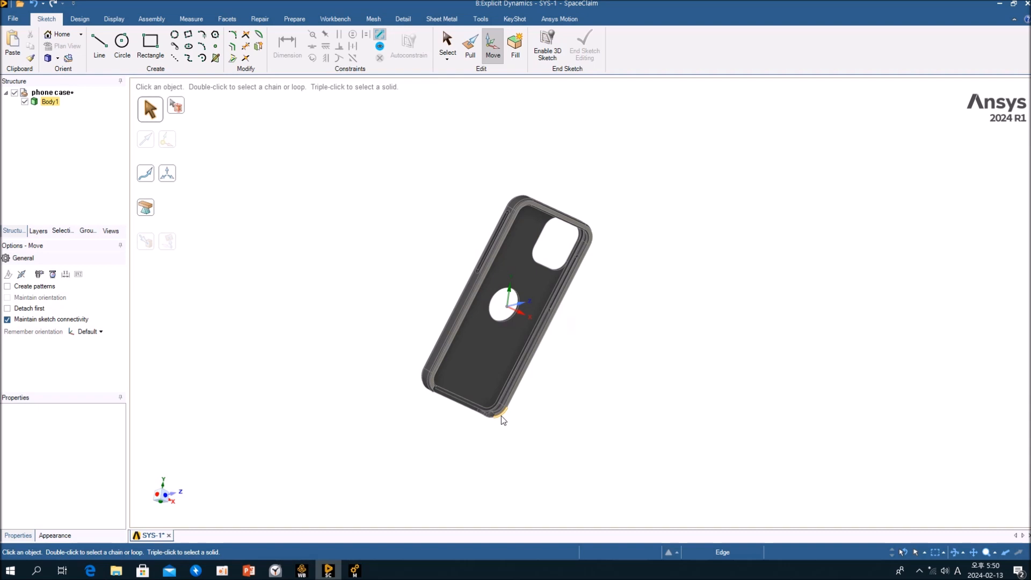
middle_click_drag(506, 417, 740, 424)
middle_click_drag(589, 372, 634, 357)
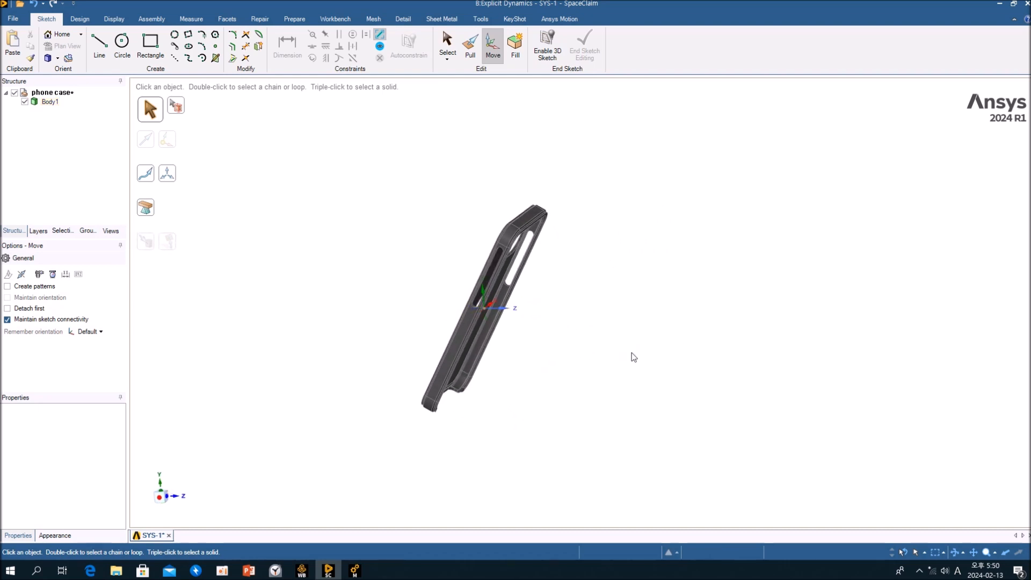
middle_click_drag(634, 362, 542, 336)
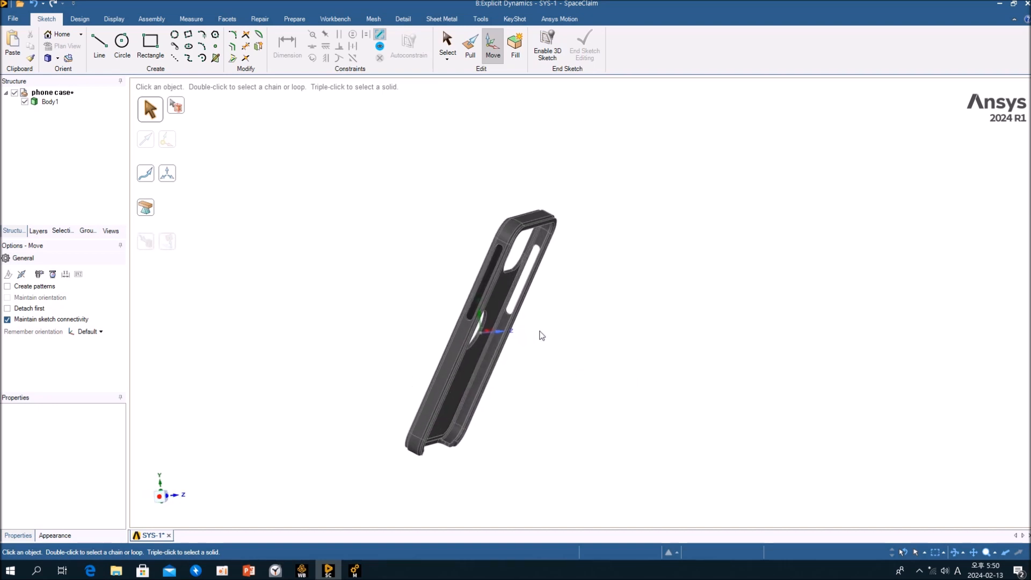
Save the rotated phone case geometry and close SpaceClaim to return to the Workbench project.
key("ctrl+s")
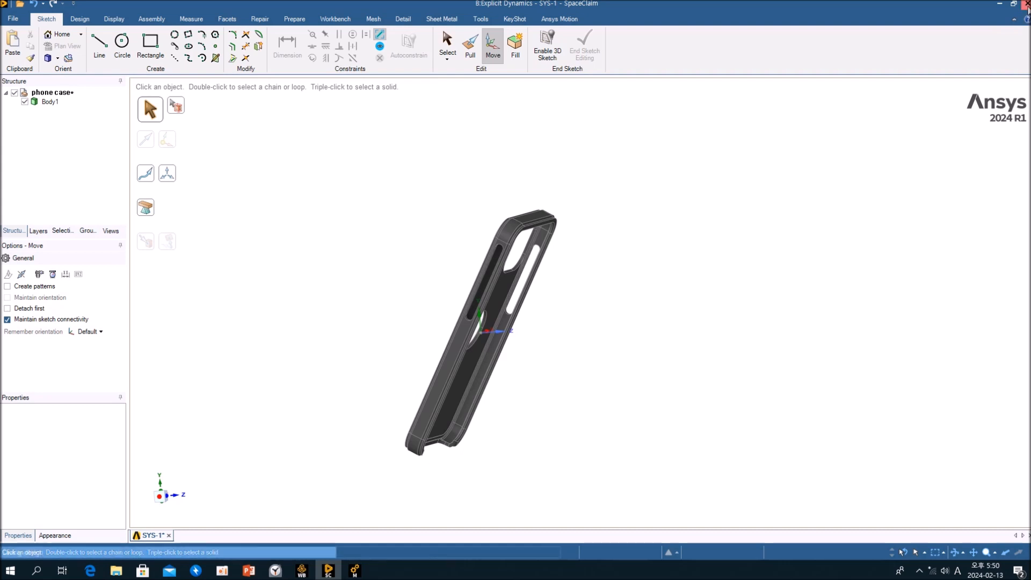
key("alt+F4")
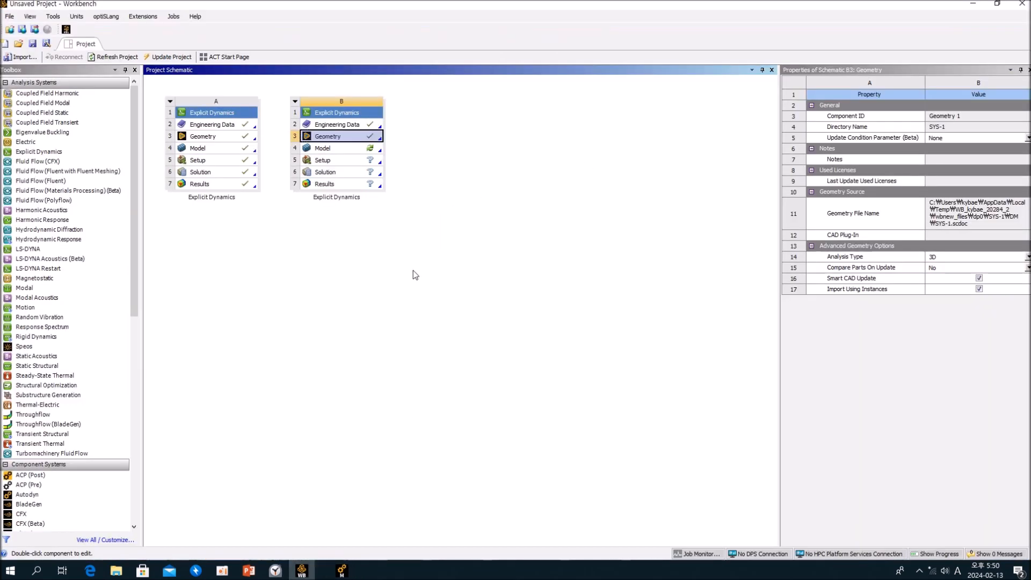
Open the second Explicit Dynamics system's Engineering Data and list the Explicit Materials library from the data sources.
left_click(322, 128)
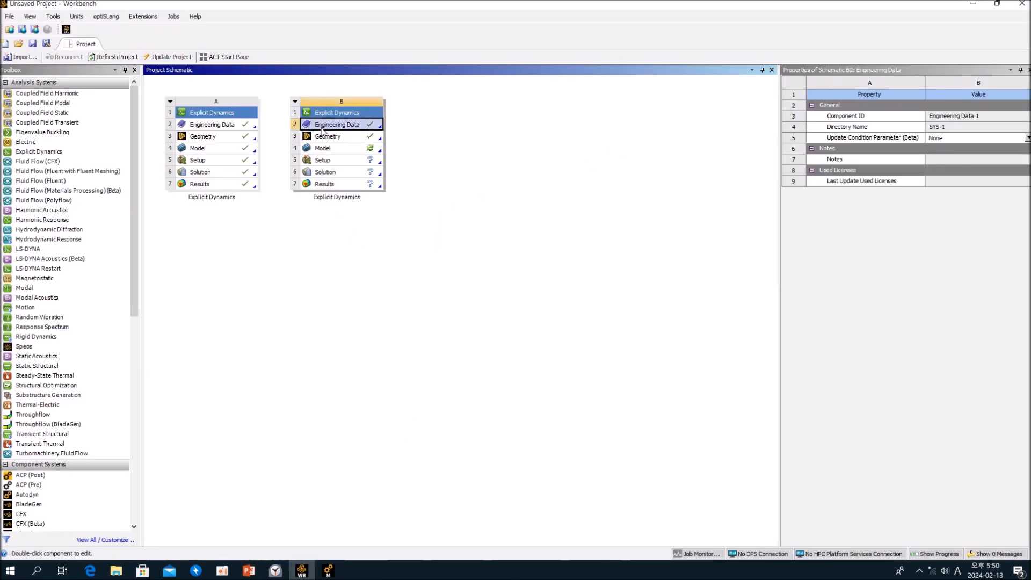
double_click(324, 129)
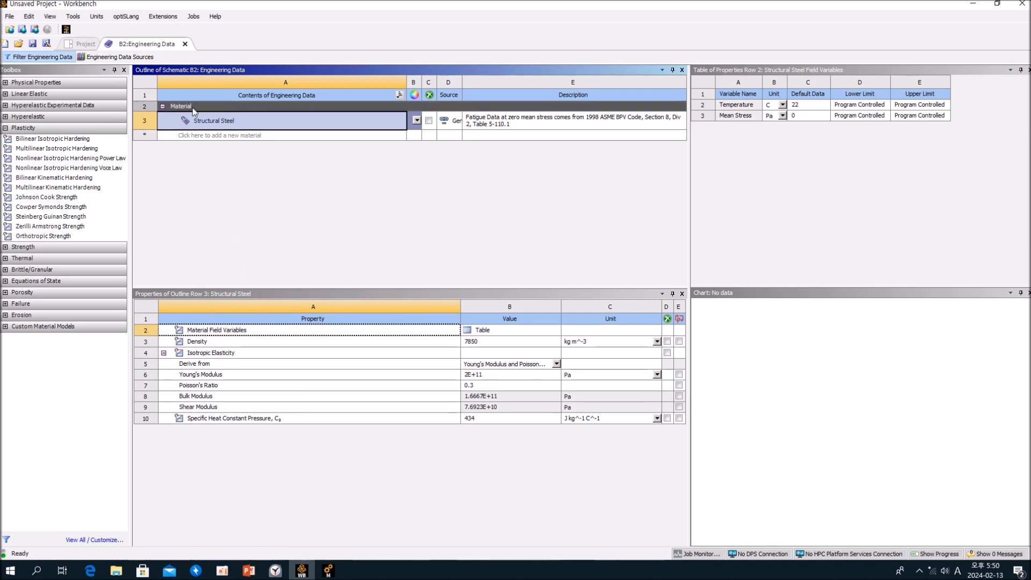
left_click(129, 60)
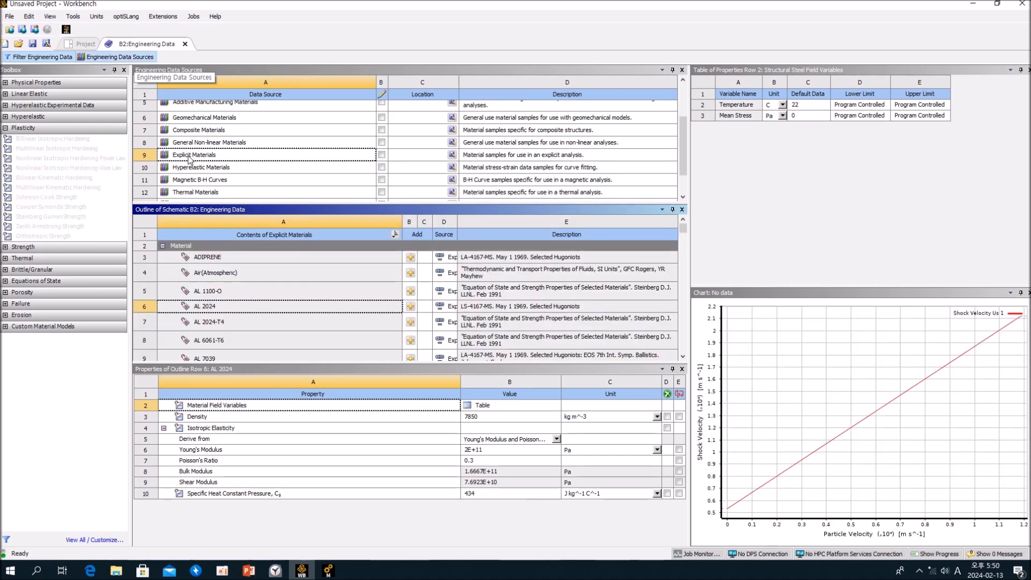
left_click(189, 156)
Browse the explicit material samples near the end of the library, including ZINC and URANIUM2.
left_click_drag(685, 234, 679, 362)
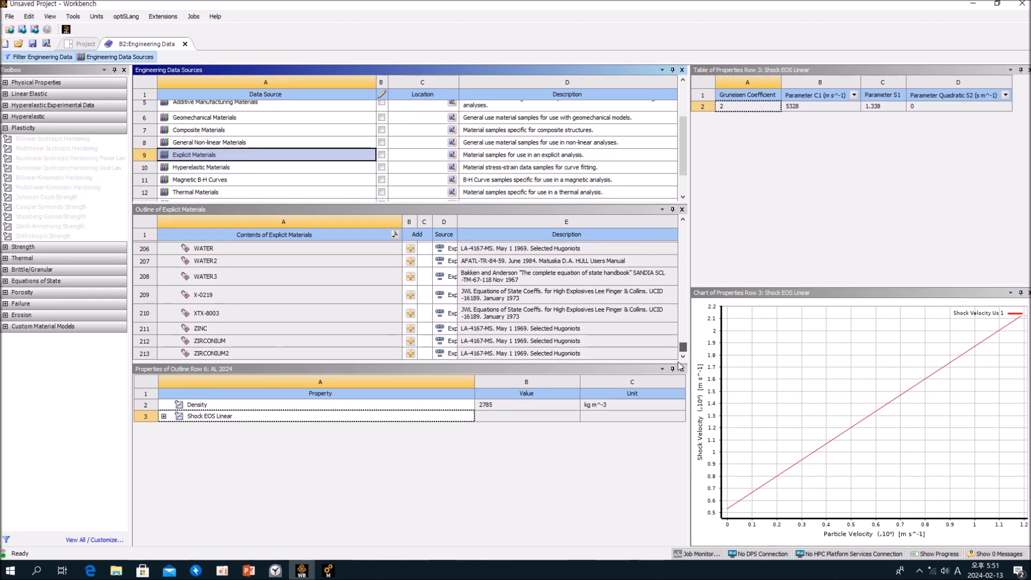
left_click(256, 351)
left_click(238, 331)
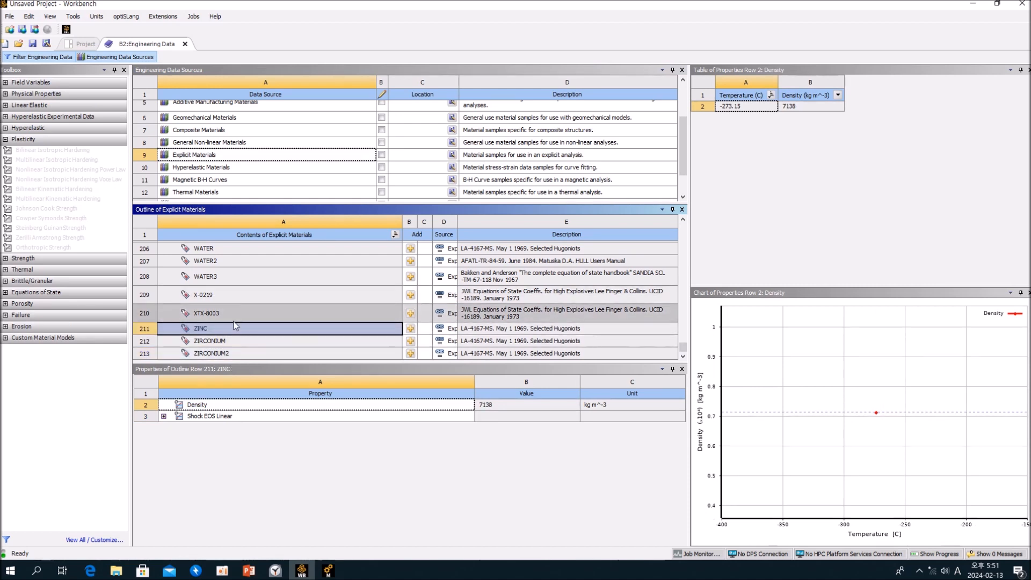
left_click(238, 276)
scroll(248, 318, "up", 3)
left_click(240, 304)
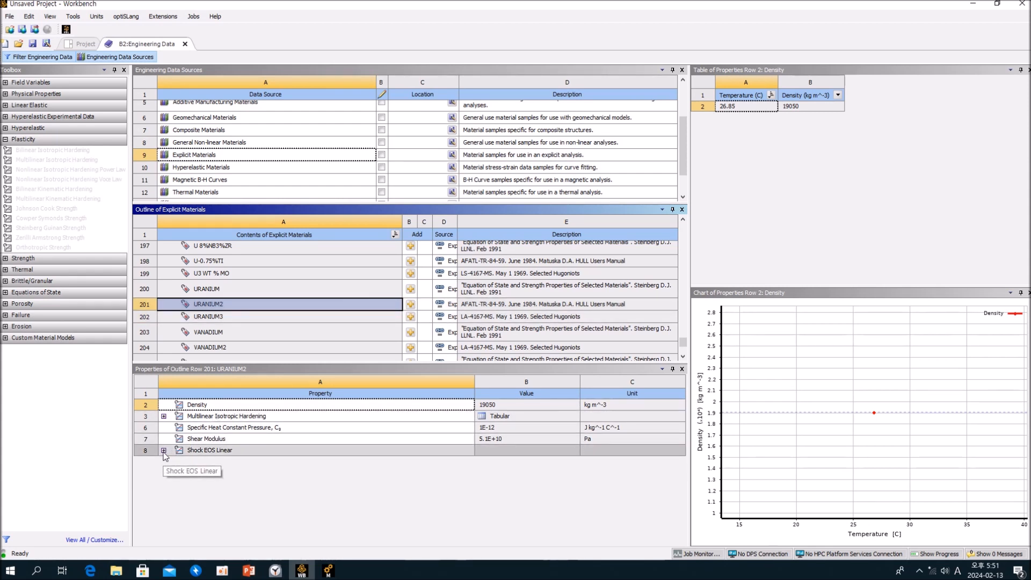
Examine URANIUM2's Multilinear Isotropic Hardening, Shear Modulus and Shock EOS Linear parameters.
left_click(189, 419)
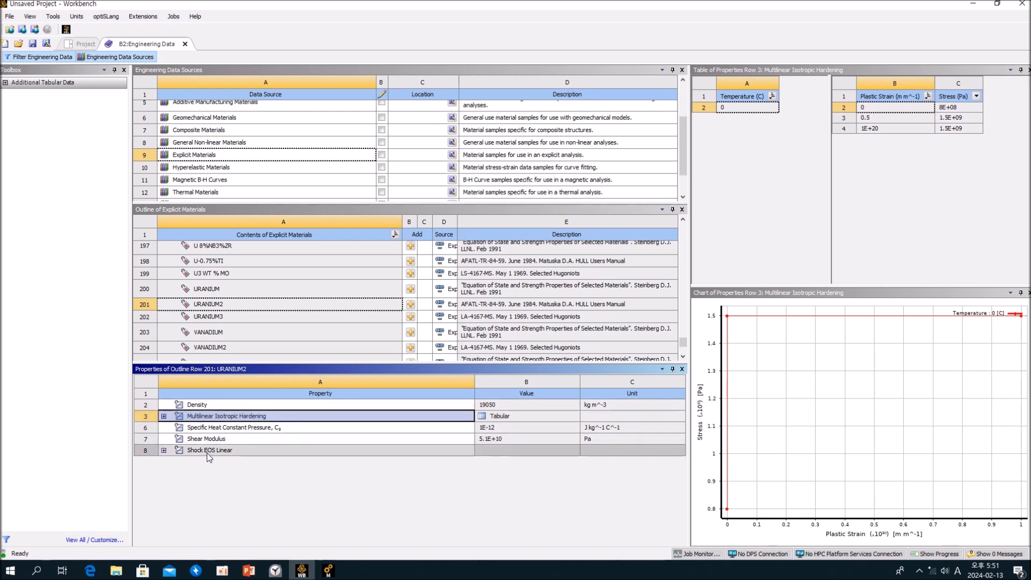
left_click(200, 439)
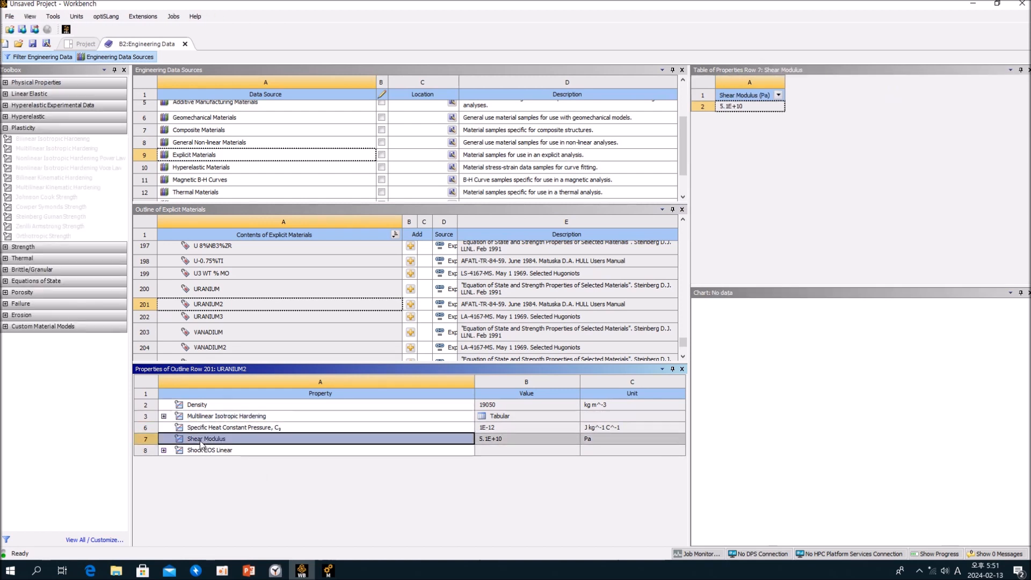
left_click(164, 451)
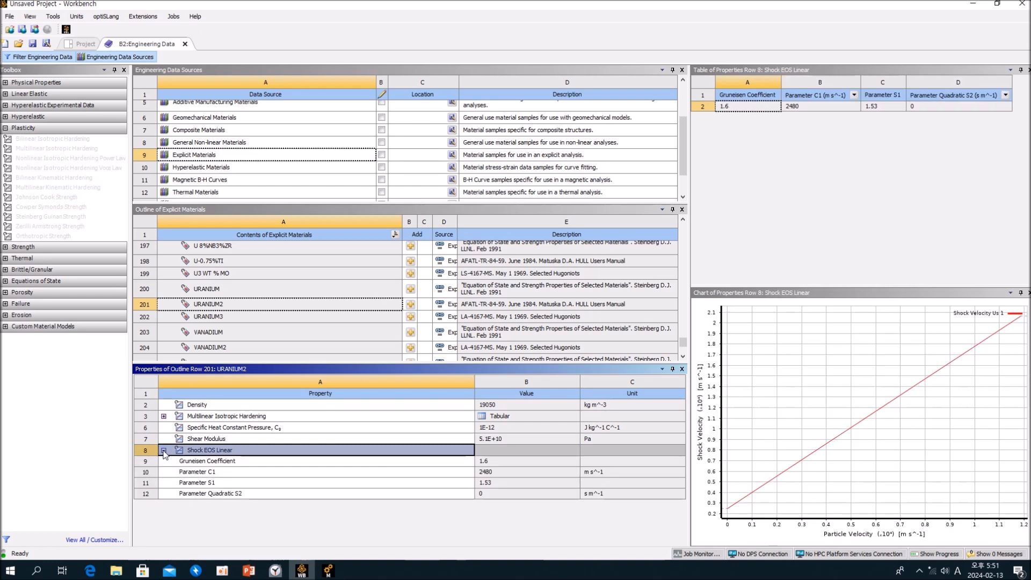
left_click(215, 461)
left_click(215, 471)
left_click(226, 482)
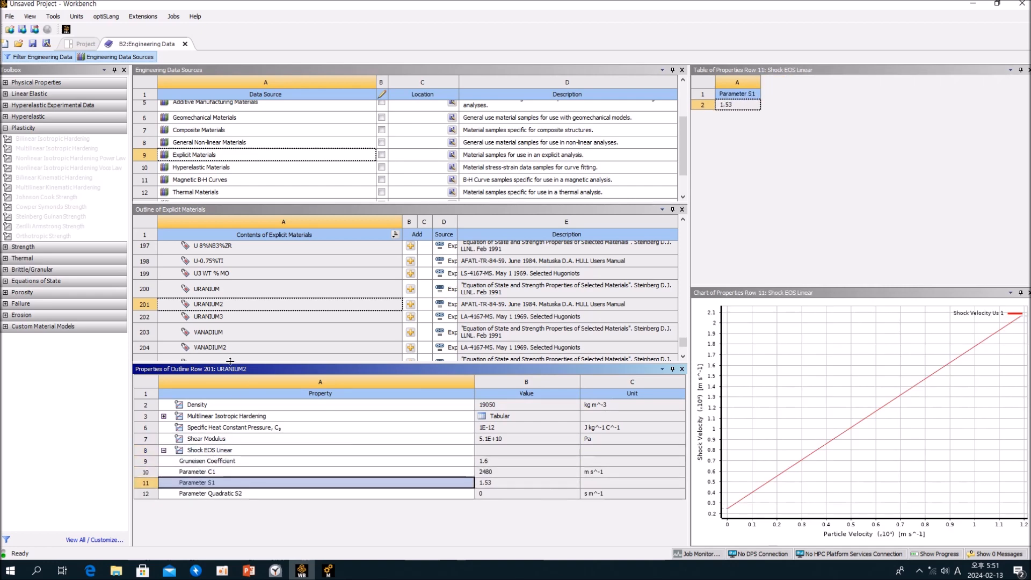
Hide the material data sources and close Engineering Data to return to the project schematic.
left_click(140, 57)
left_click(233, 199)
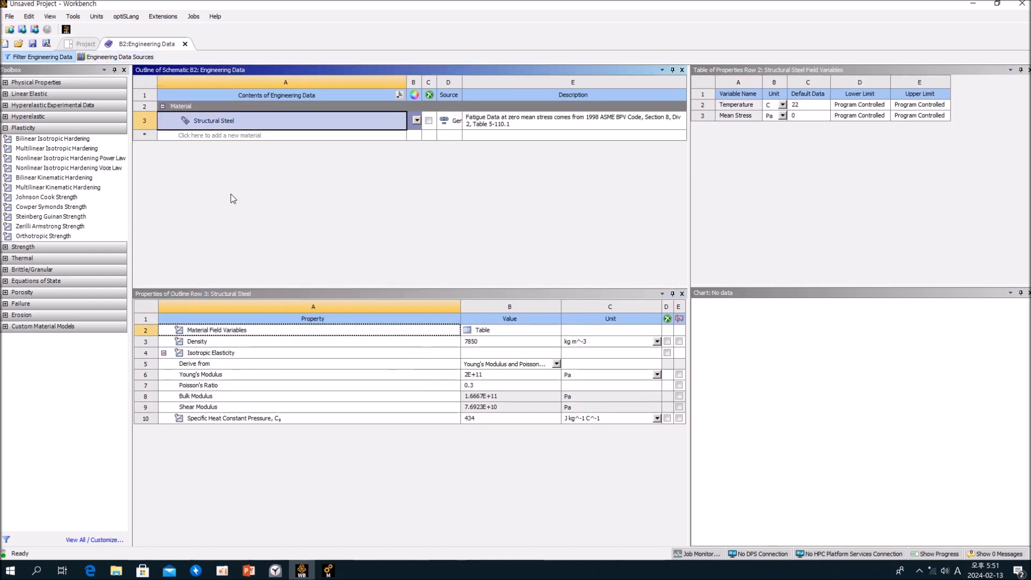
left_click(185, 44)
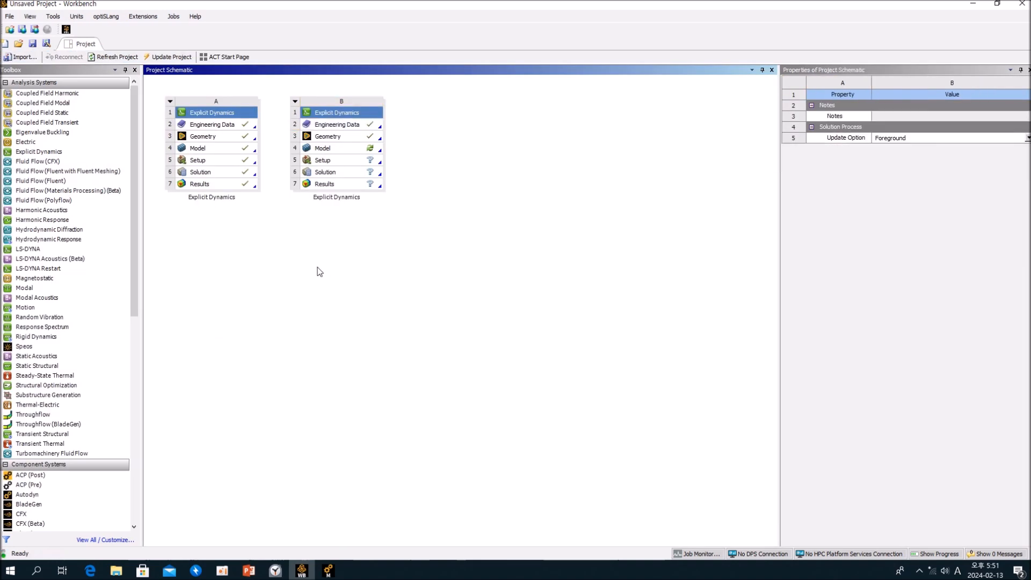
Open the second Explicit Dynamics system's Model in Mechanical and view the imported phone case from several sides.
left_click(336, 151)
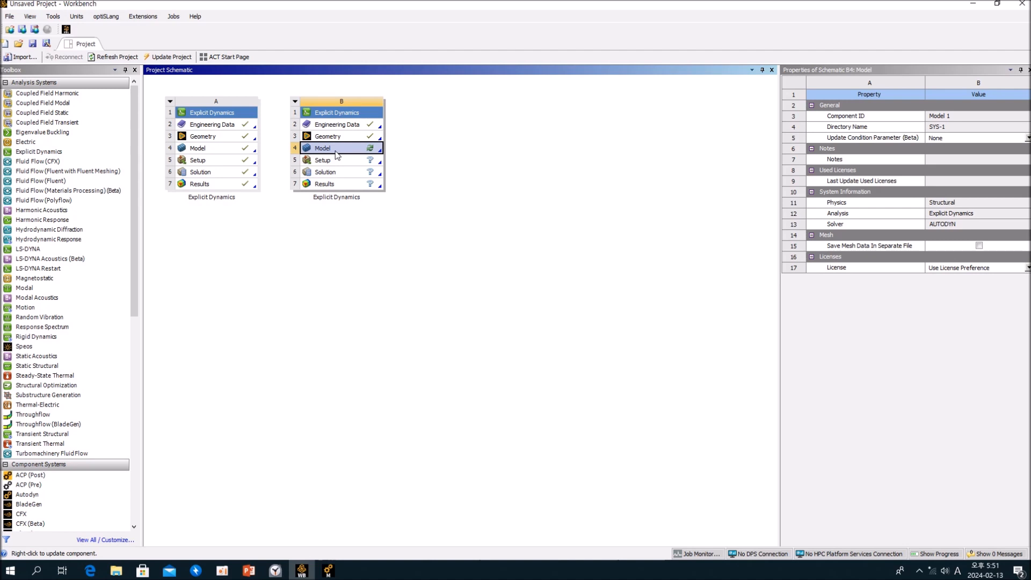
double_click(339, 150)
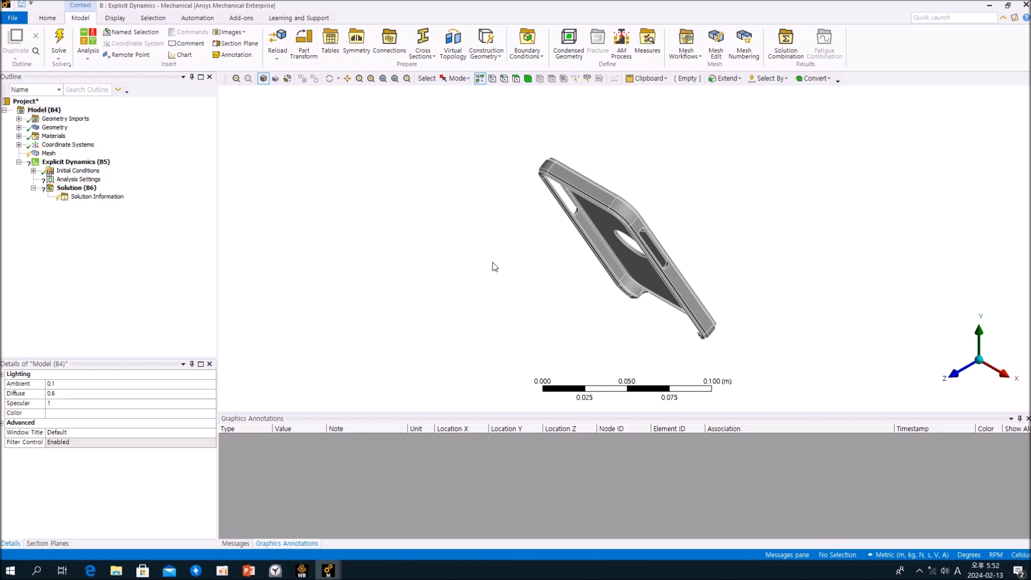
middle_click_drag(491, 267, 642, 229)
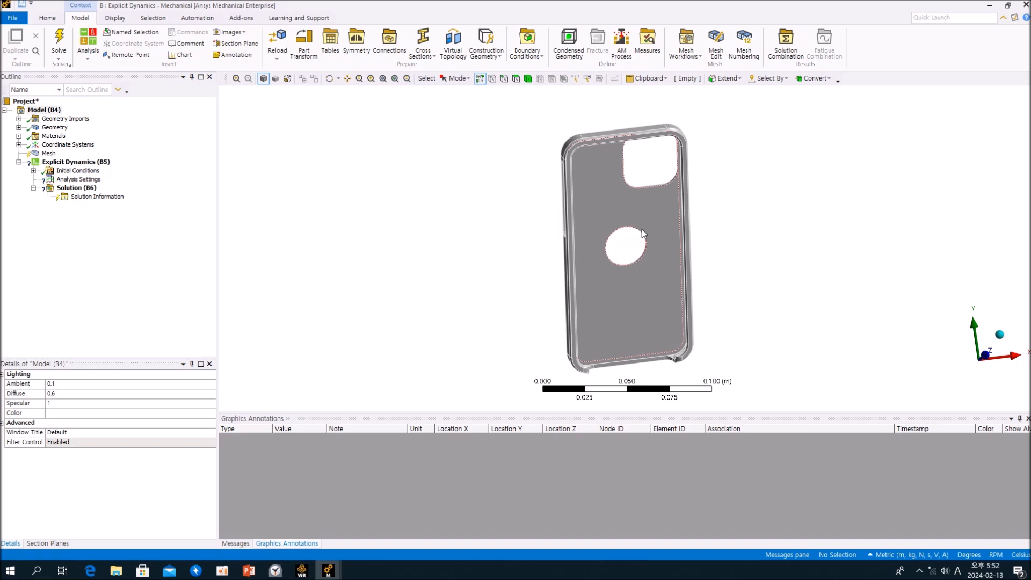
middle_click_drag(649, 236, 526, 206, "ctrl")
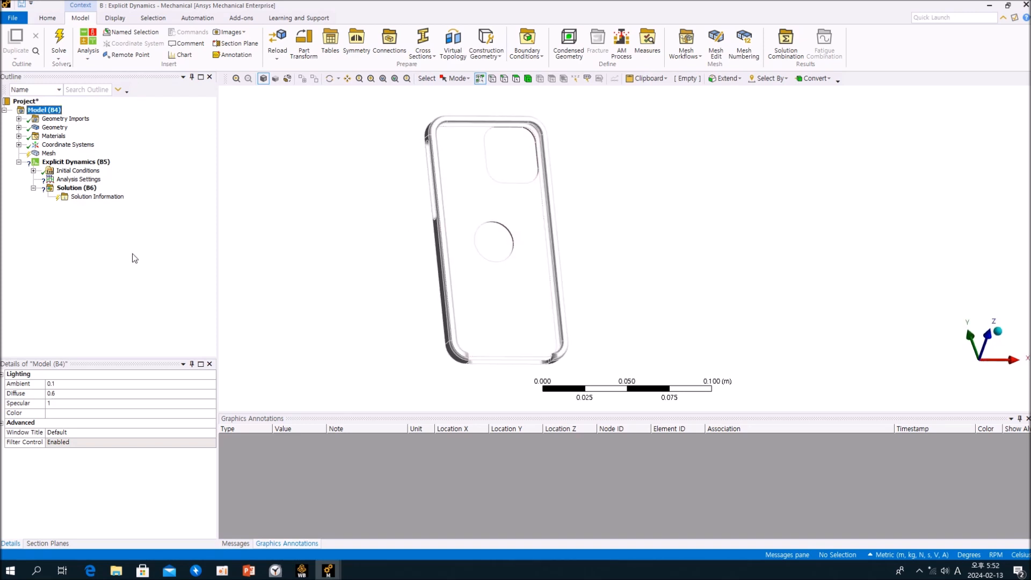
Set the End Time in the Explicit Dynamics Analysis Settings to 1 s.
left_click(89, 179)
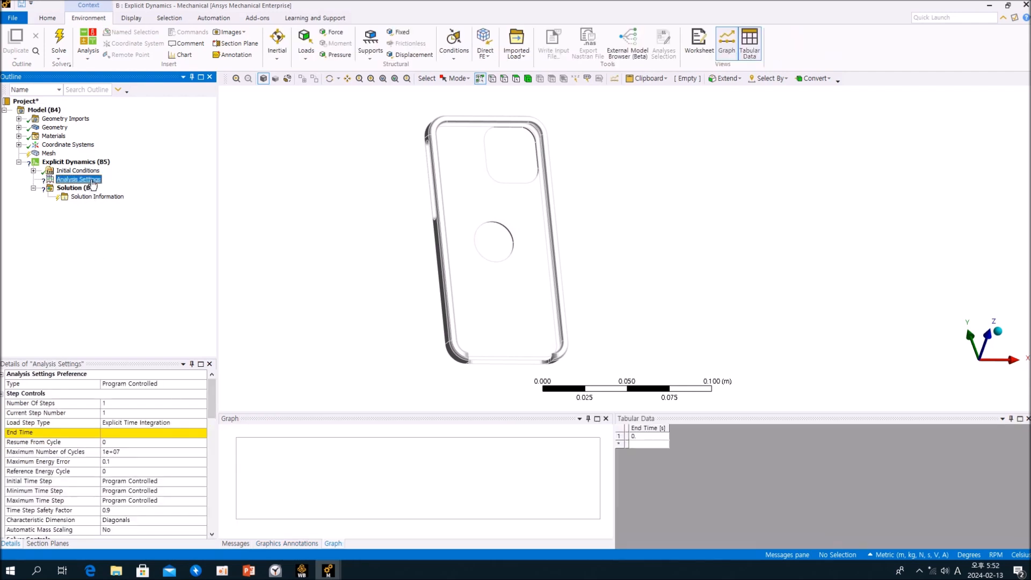
left_click(140, 432)
type("1")
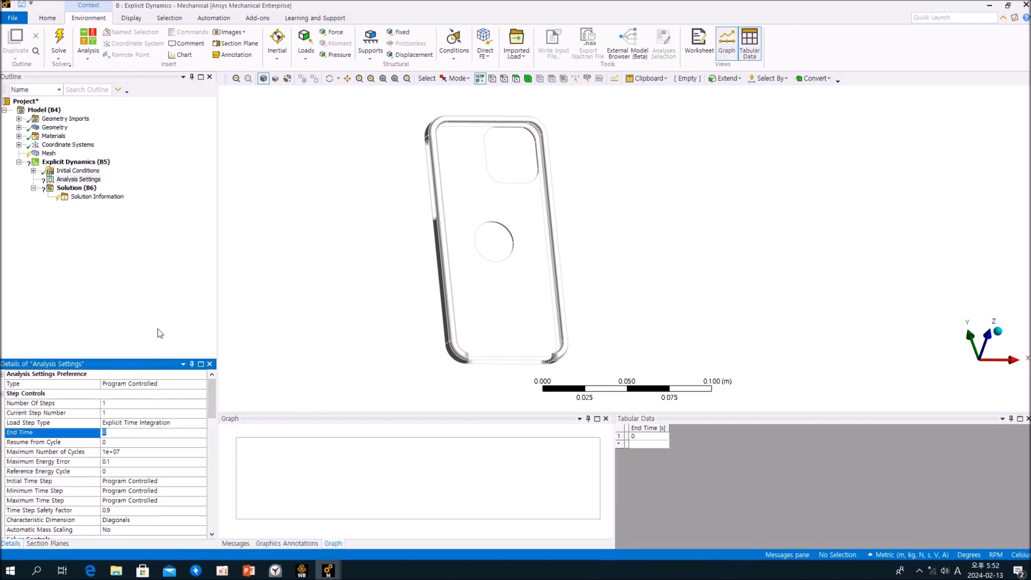
key("Return")
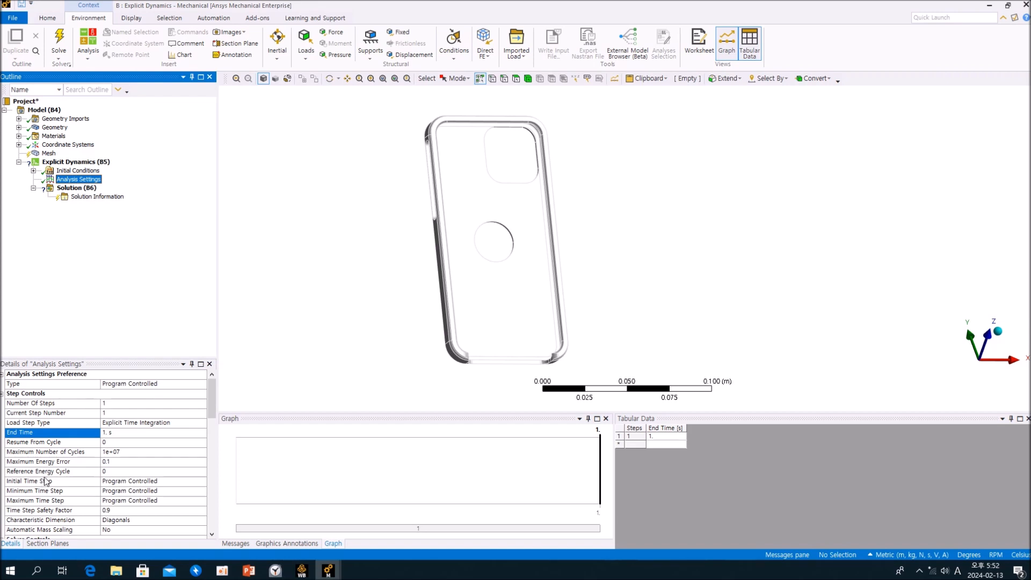
Review the remaining Analysis Settings, including the solver, Euler domain, damping and erosion controls.
mouse_move(212, 395)
left_mouse_down()
mouse_move(211, 451)
mouse_move(213, 390)
left_mouse_up()
left_click(154, 300)
middle_click_drag(308, 237, 421, 236)
left_click(156, 254)
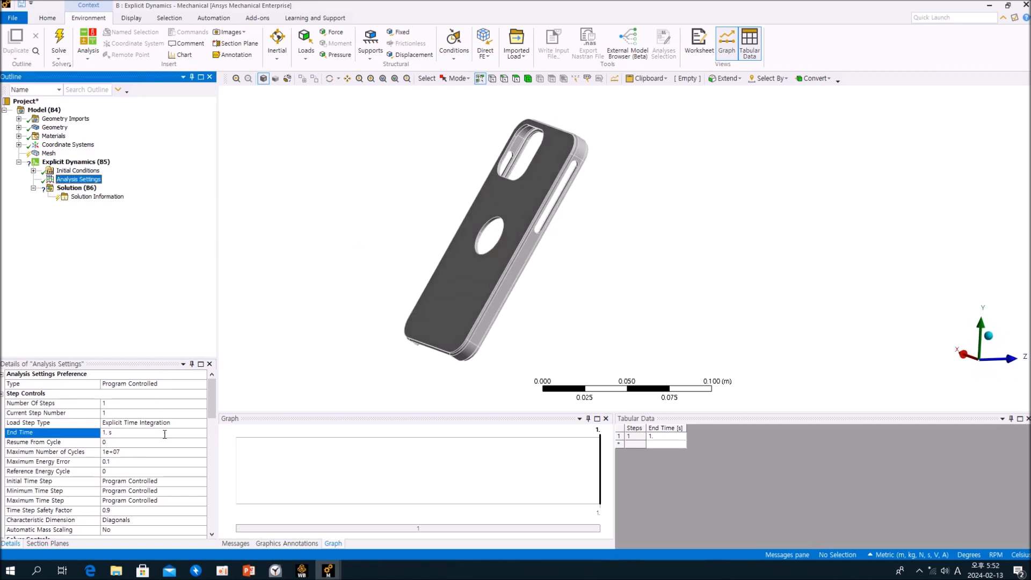
scroll(165, 434, "down", 12)
scroll(172, 449, "down", 5)
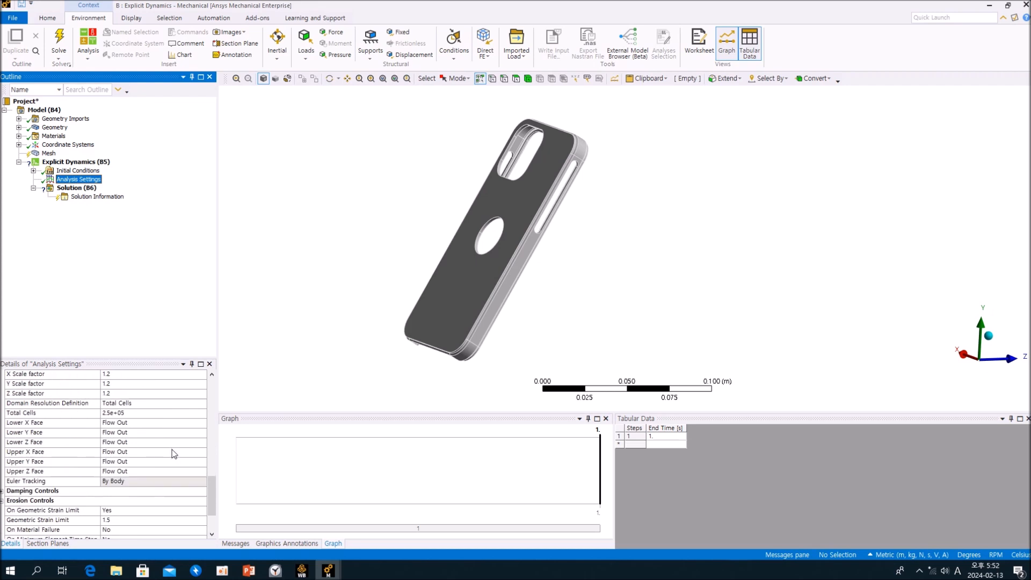
scroll(173, 483, "up", 4)
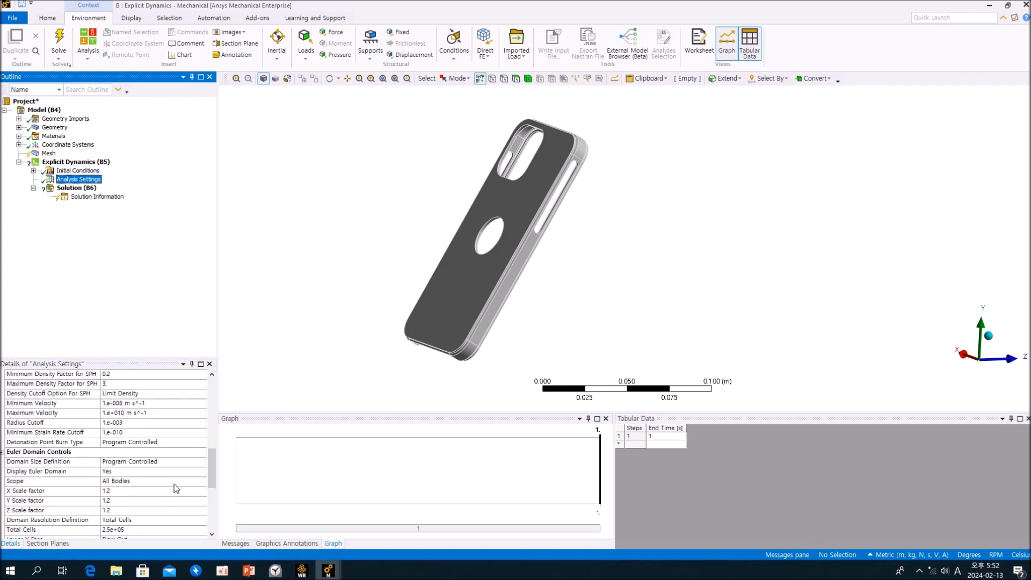
scroll(174, 484, "up", 3)
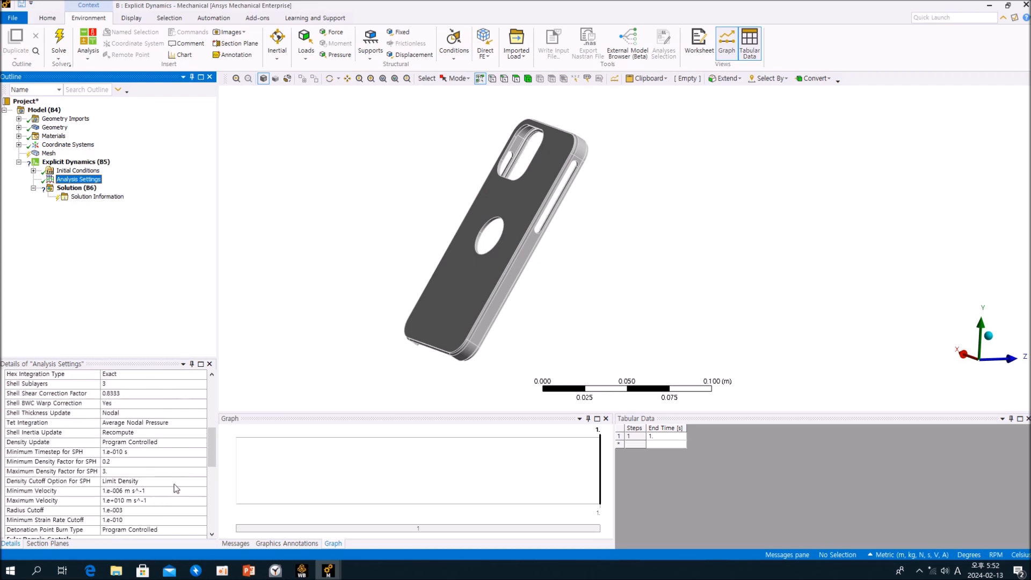
scroll(174, 484, "up", 8)
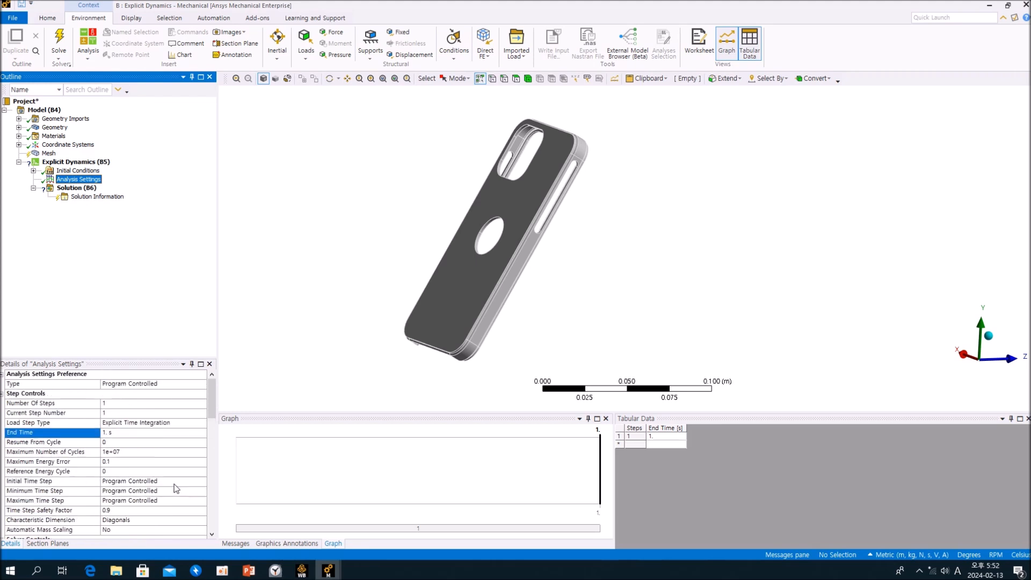
mouse_move(397, 246)
middle_mouse_down()
mouse_move(384, 233)
mouse_move(394, 254)
middle_mouse_up()
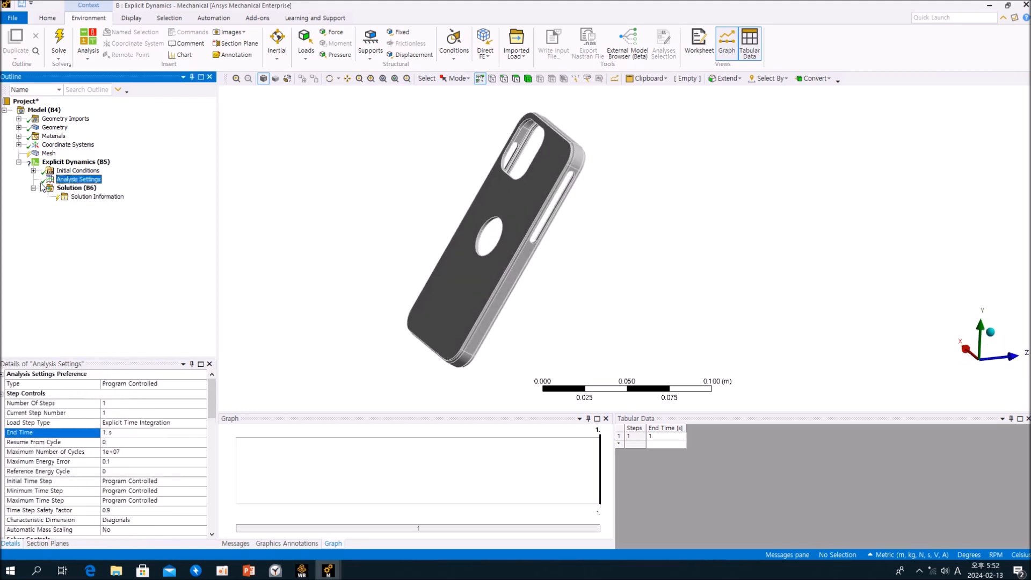
Show the mesh sizing options and generate the phone case mesh with the default element size.
left_click(48, 153)
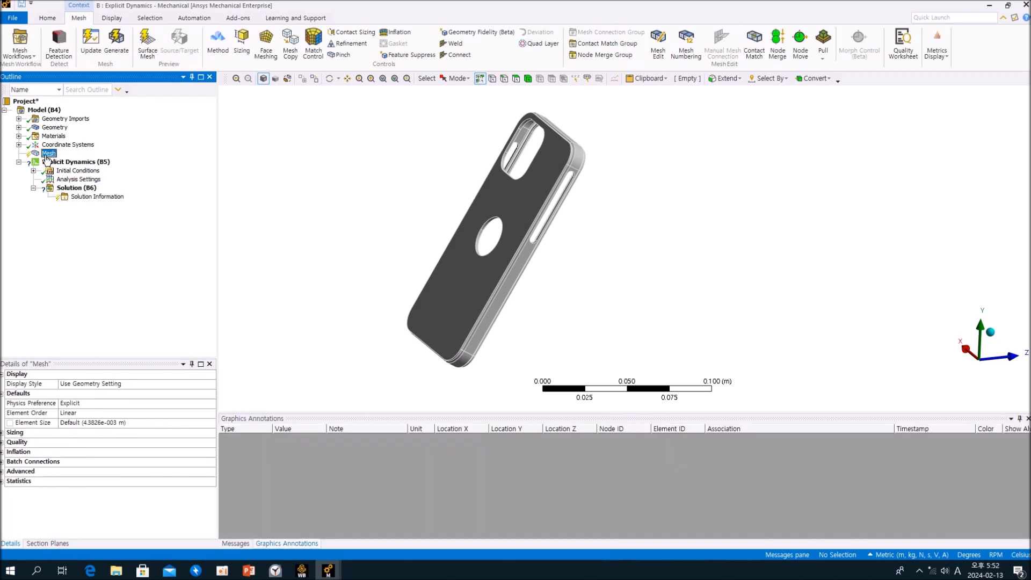
left_click(2, 432)
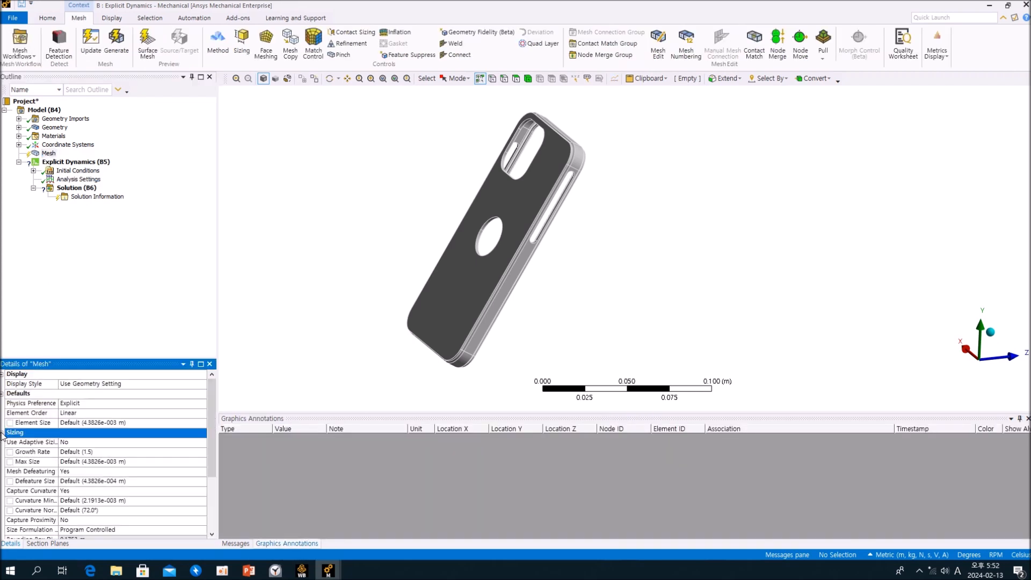
right_click(49, 154)
left_click(81, 187)
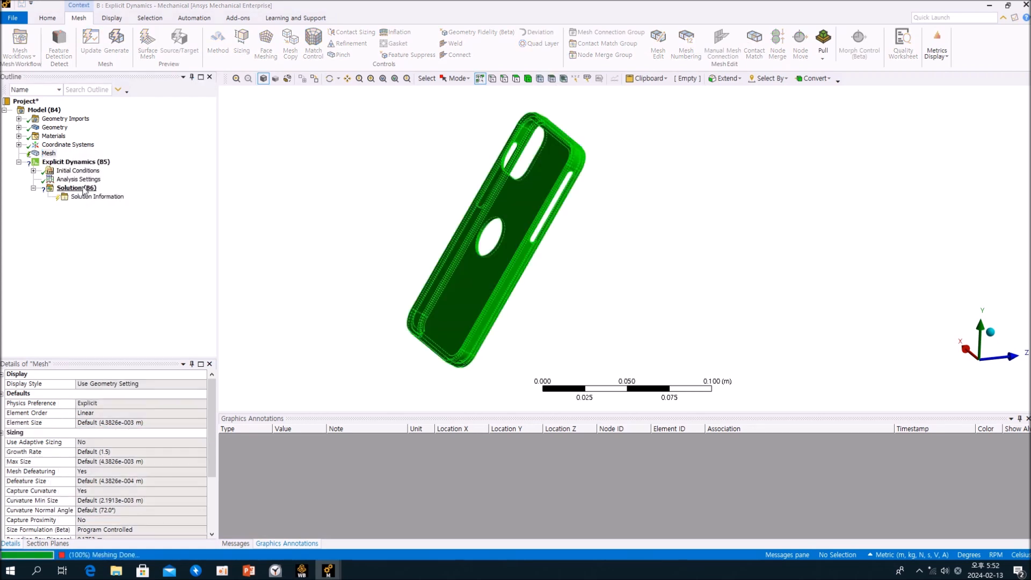
Examine the generated mesh on the phone case's inner face, edges and side from close up and from afar.
mouse_move(631, 344)
middle_mouse_down()
mouse_move(462, 306)
mouse_move(441, 266)
mouse_move(456, 308)
mouse_move(437, 301)
mouse_move(453, 249)
middle_mouse_up()
scroll(425, 334, "up", 4)
scroll(426, 335, "up", 5)
mouse_move(553, 299)
middle_mouse_down()
mouse_move(606, 325)
mouse_move(692, 347)
middle_mouse_up()
scroll(692, 348, "up", 3)
scroll(694, 349, "down", 7)
middle_click_drag(648, 279, 575, 322, "ctrl")
scroll(565, 272, "down", 1)
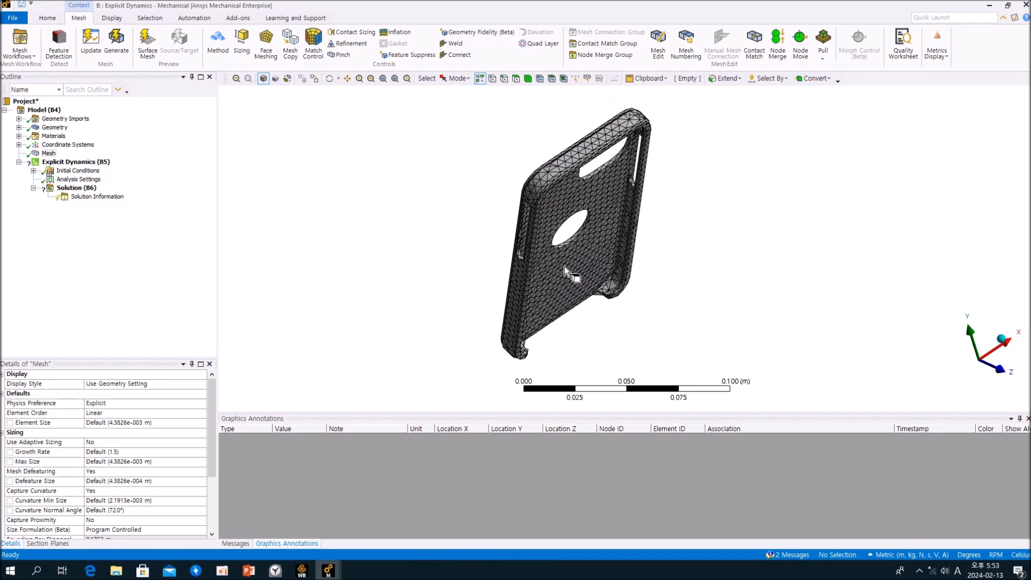
middle_click_drag(565, 272, 641, 285)
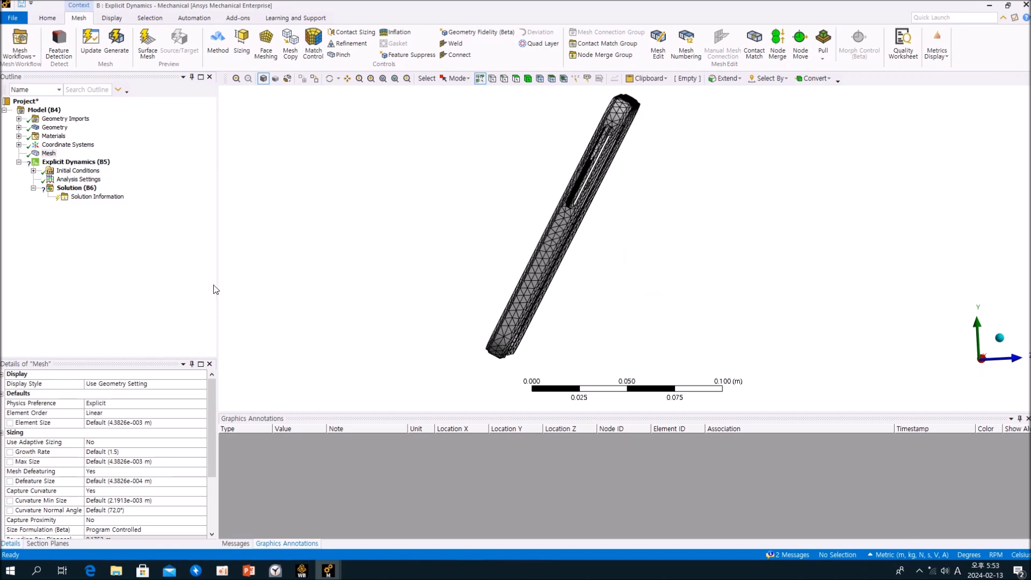
Locate the Drop Test add-on and launch the Drop Test Wizard for the Explicit Dynamics (B5) analysis.
left_click(149, 283)
left_click(96, 167)
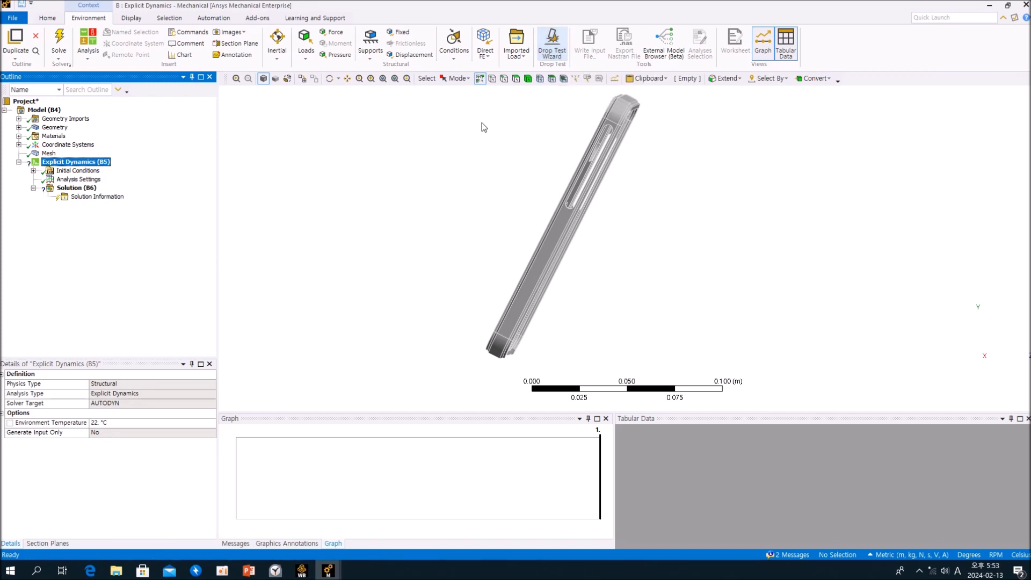
left_click(469, 138)
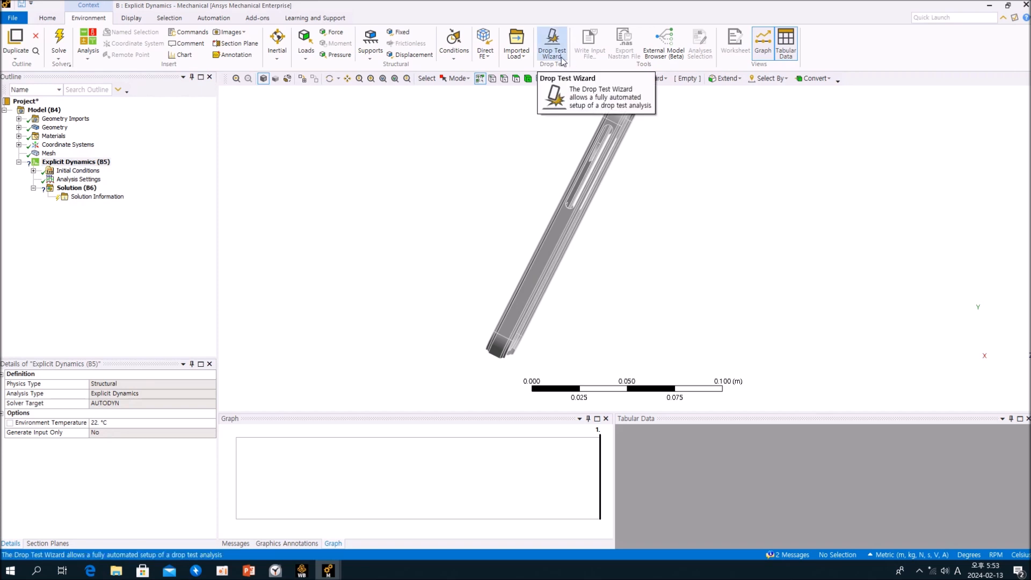
left_click(257, 19)
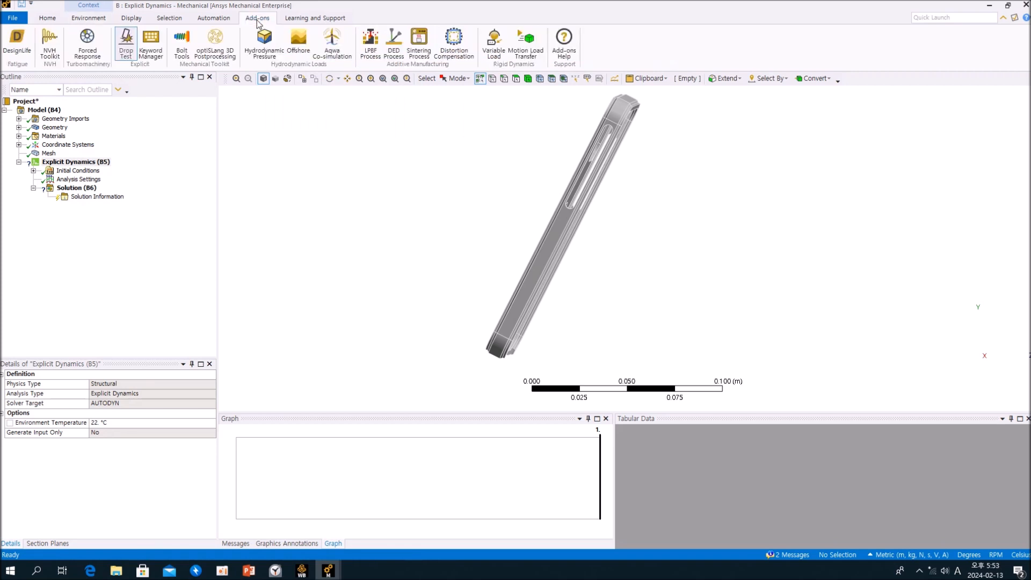
left_click(127, 51)
left_click(87, 18)
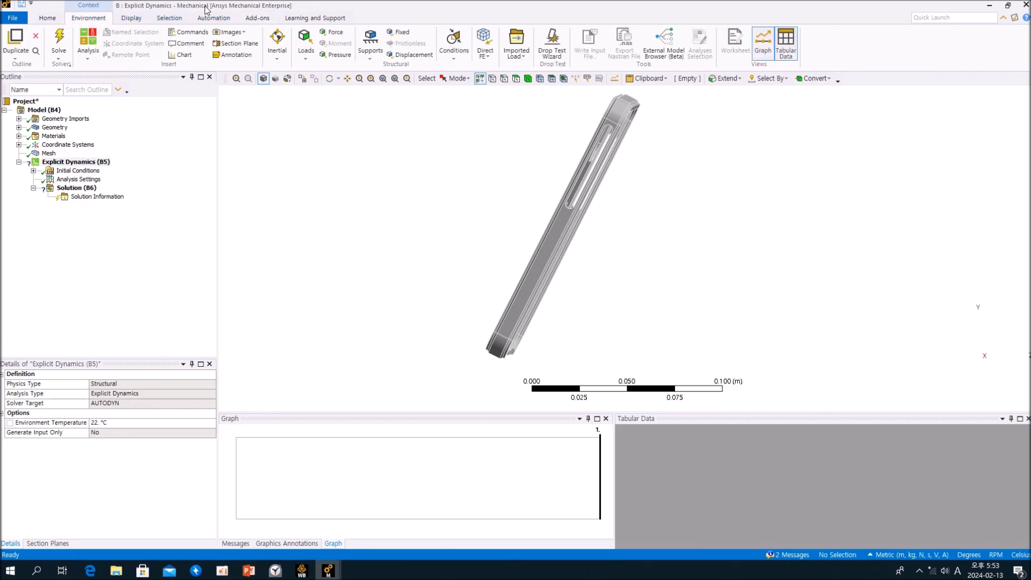
left_click(548, 54)
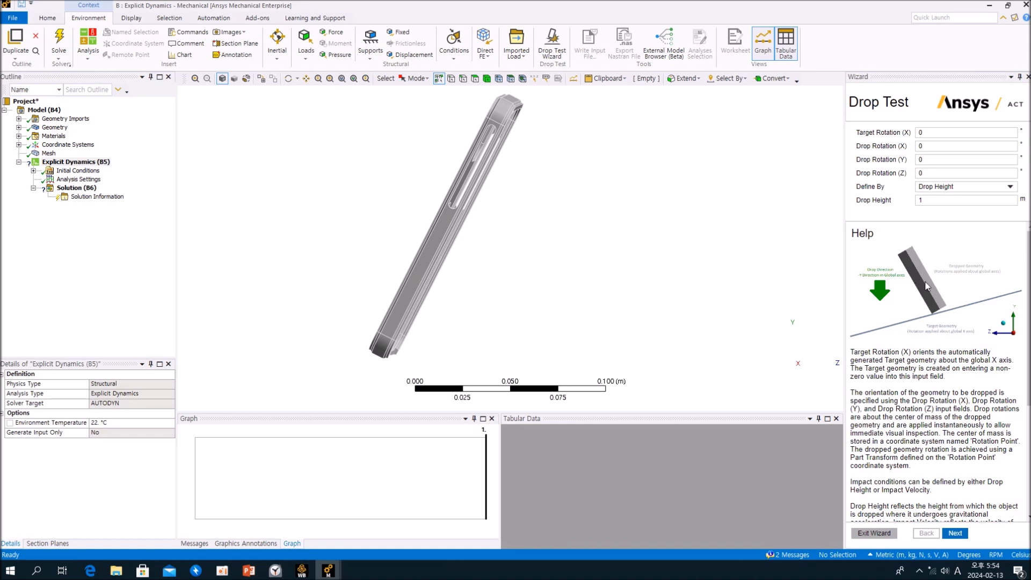
Try a 90° Drop Rotation (X) on the phone case in the Drop Test Wizard.
middle_click_drag(486, 189, 497, 187)
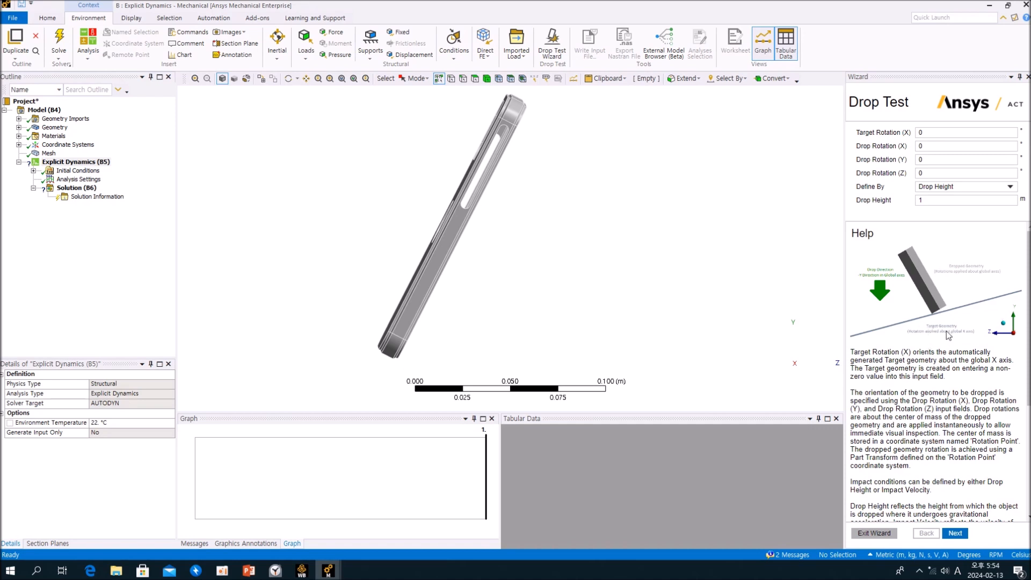
left_click_drag(845, 272, 802, 272)
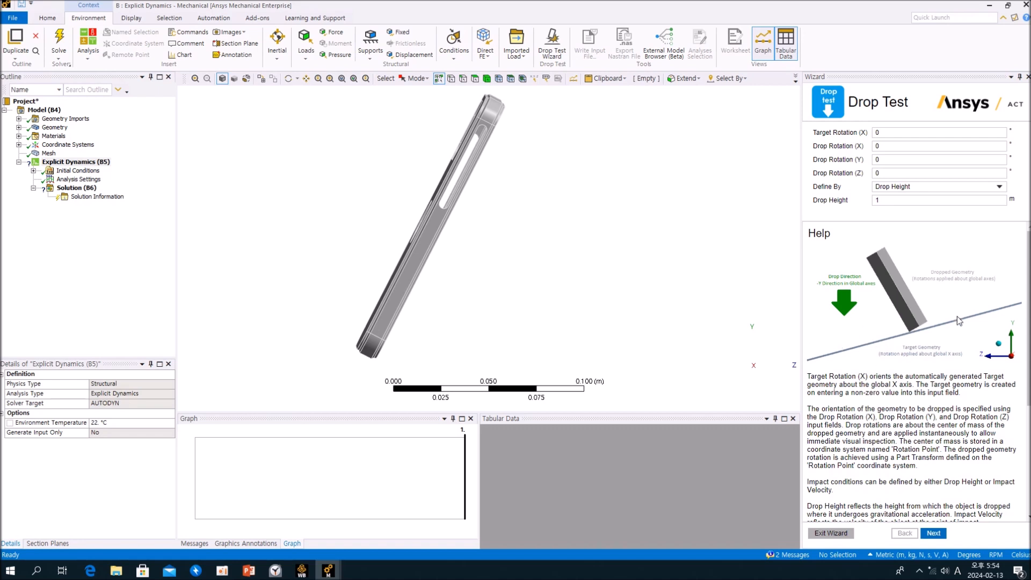
left_click(895, 146)
left_click(821, 153)
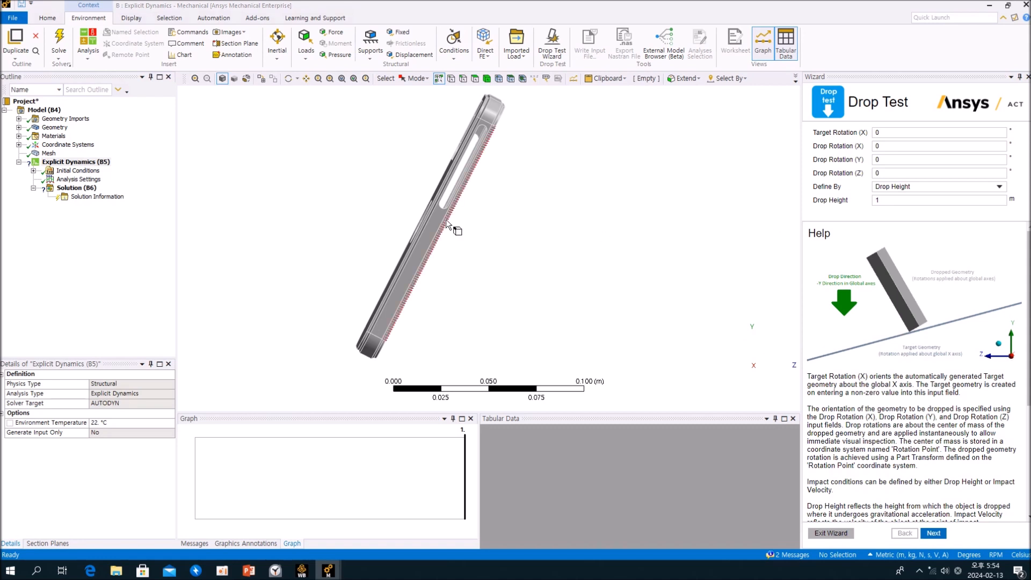
left_click(908, 147)
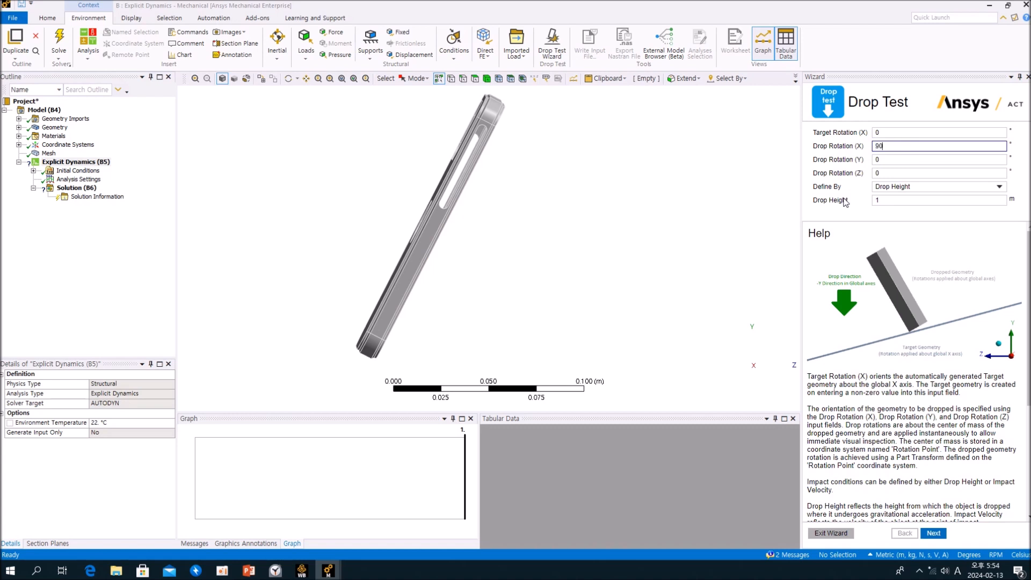
left_click(915, 171)
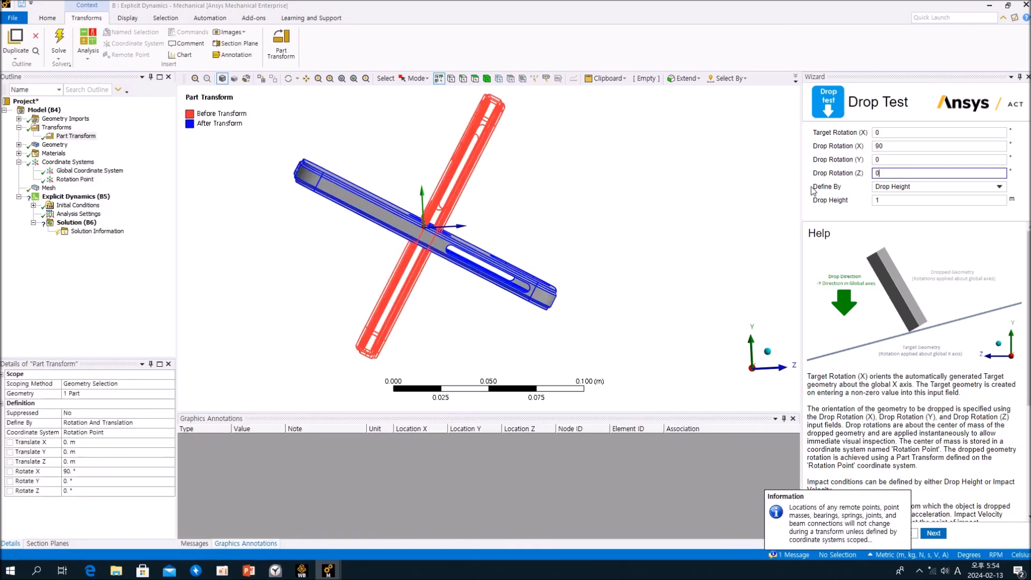
left_click(734, 215)
Reset the phone case's Drop Rotation (X) to 0° and leave the Y and Z rotations at 0°.
left_click(927, 143)
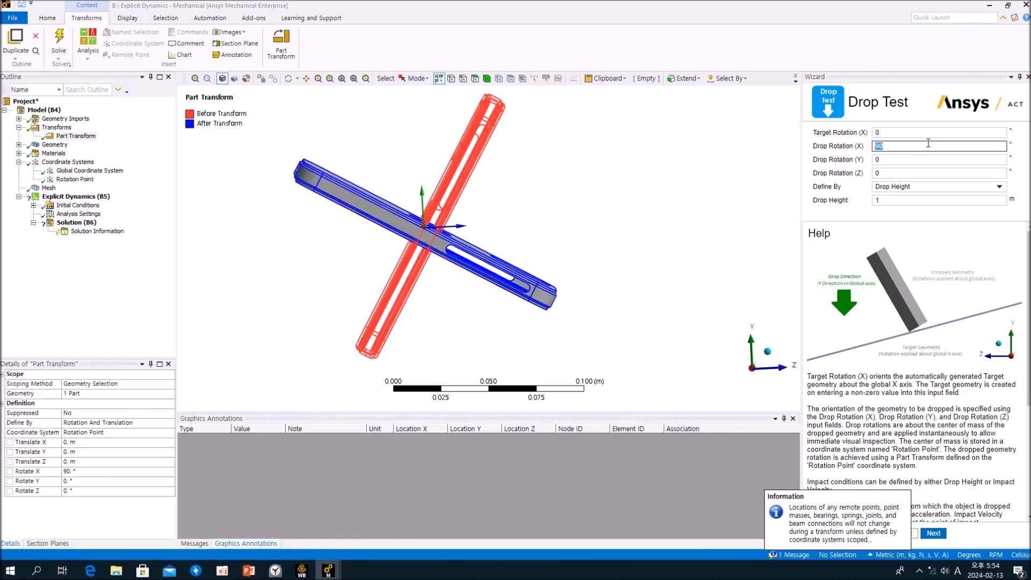
left_click(909, 158)
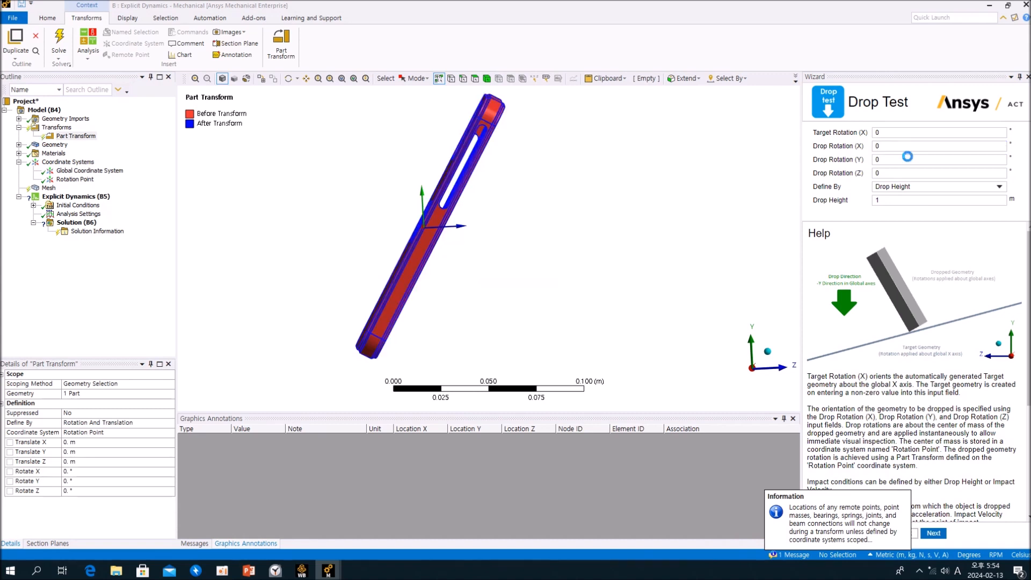
left_click(741, 208)
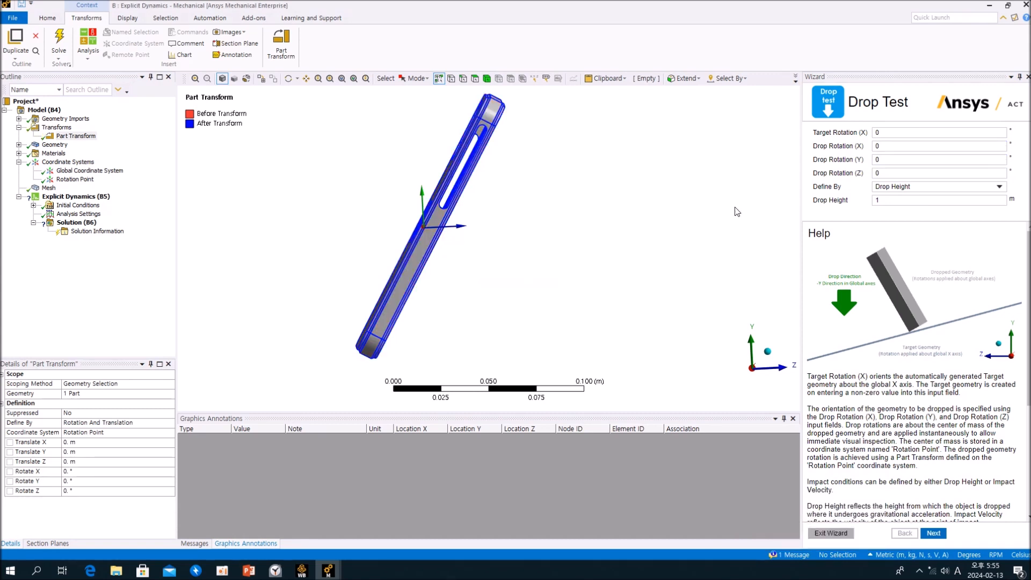
left_click(934, 160)
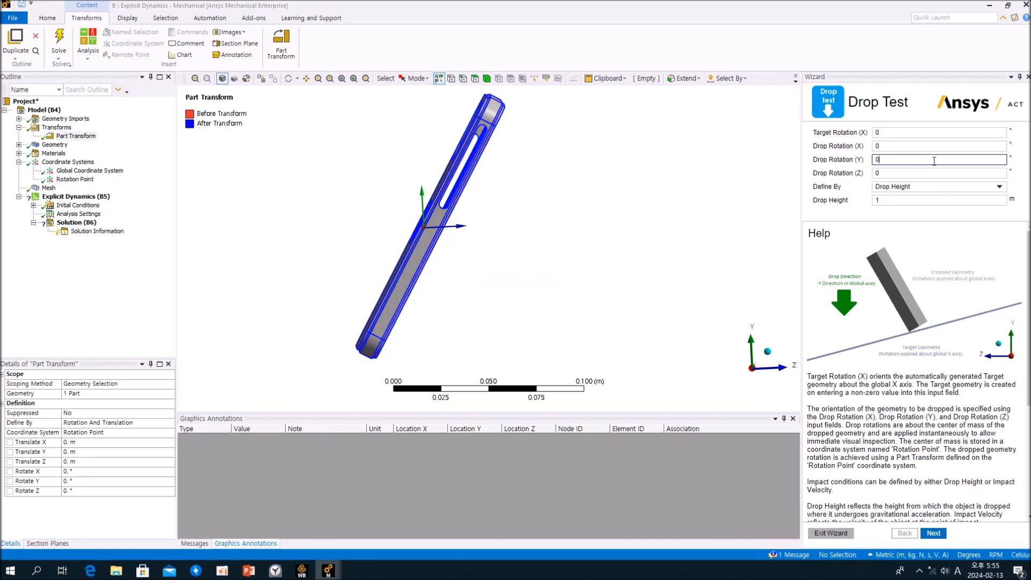
left_click(919, 170)
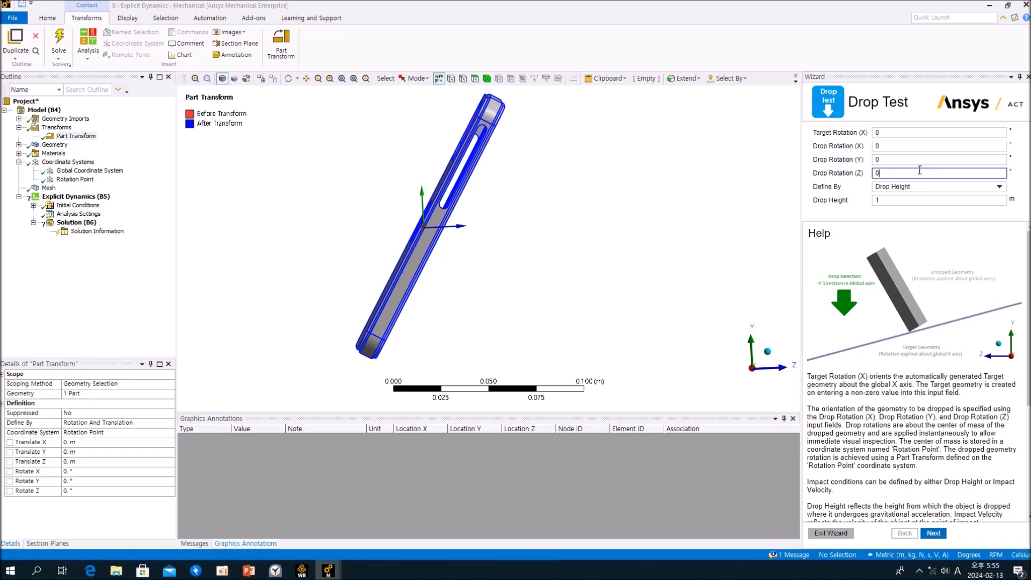
left_click(816, 190)
mouse_move(543, 264)
middle_mouse_down()
mouse_move(605, 267)
mouse_move(603, 258)
mouse_move(543, 258)
middle_mouse_up()
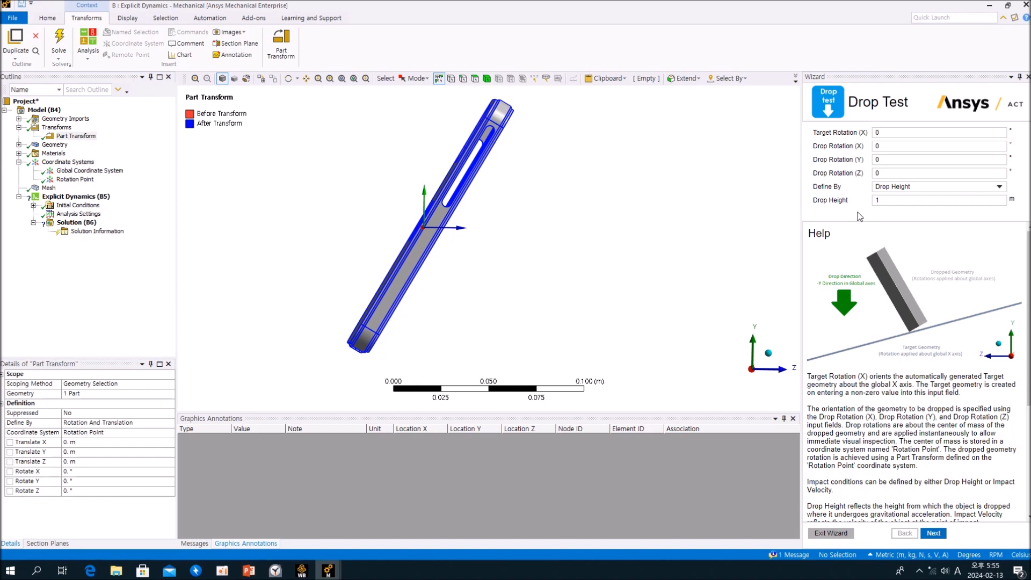
Try defining the drop by Impact Velocity and return the definition to Drop Height.
left_click(943, 188)
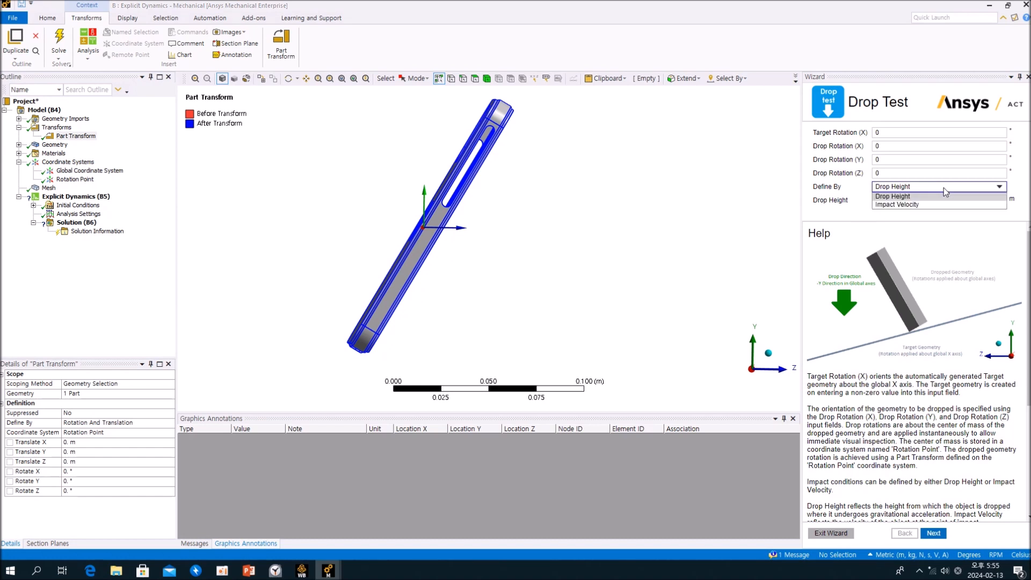
left_click(934, 205)
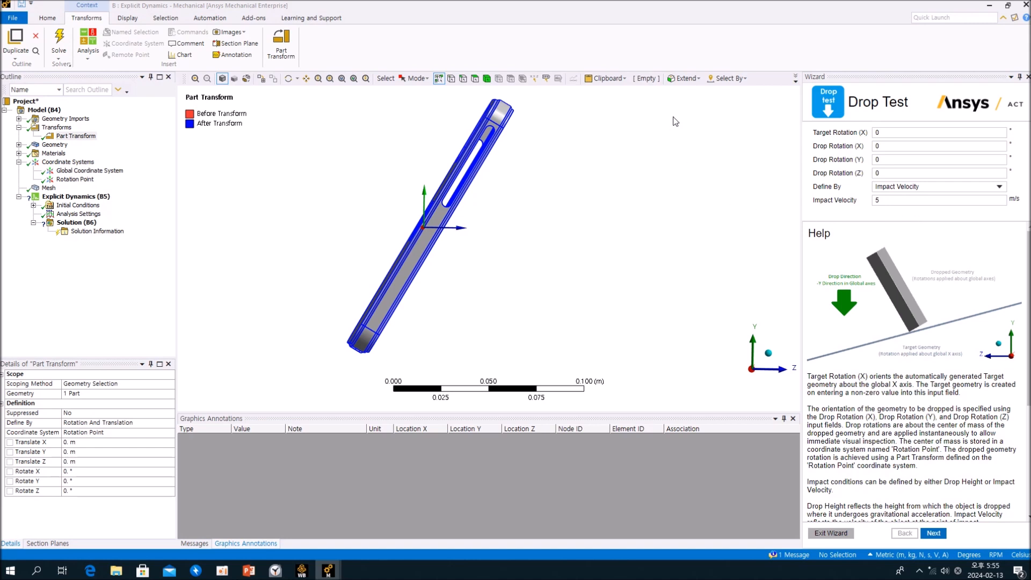
left_click(923, 191)
left_click(918, 197)
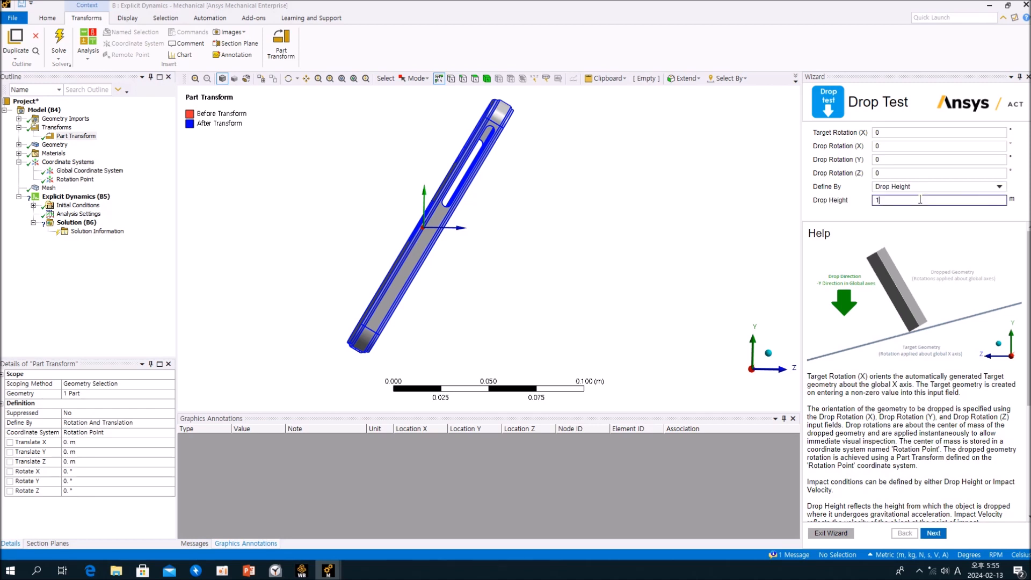
middle_click_drag(587, 287, 559, 276)
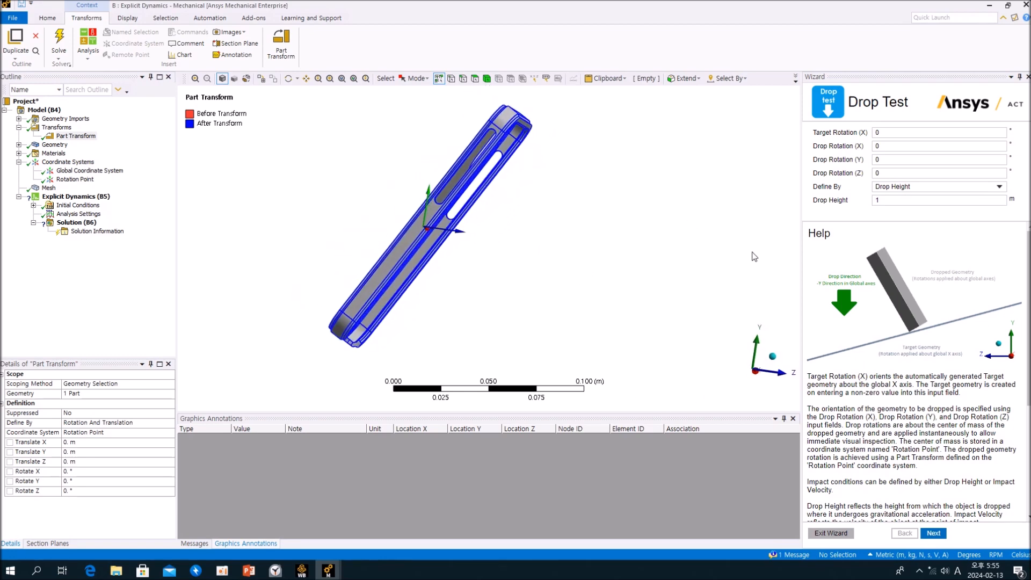
Read the wizard's help on drop conditions and apply a 1 m drop height with zero rotations, advancing to the Frictional Behavior page.
scroll(1027, 301, "down", 3)
scroll(1026, 306, "down", 3)
scroll(1026, 306, "up", 6)
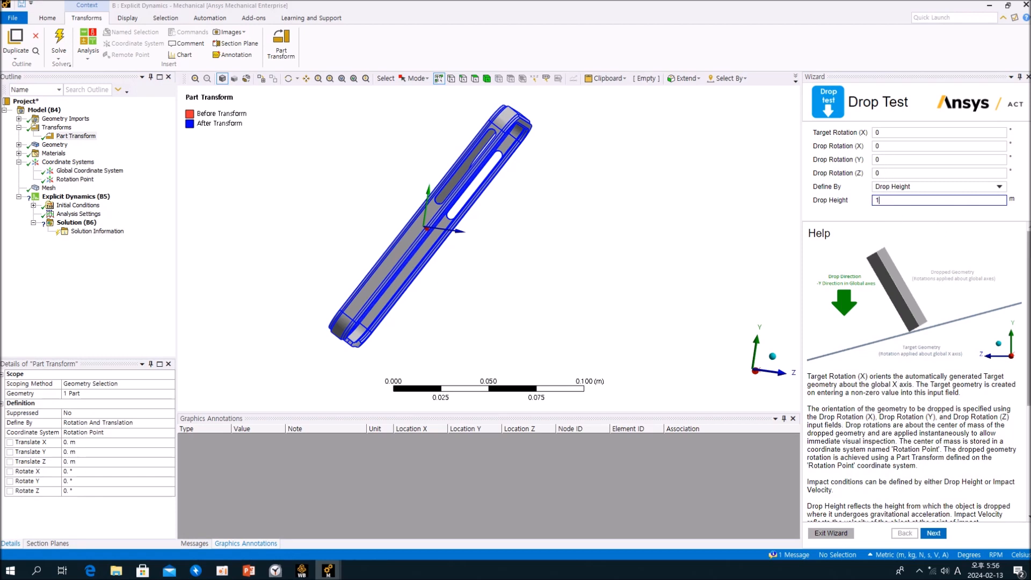
scroll(954, 233, "down", 3)
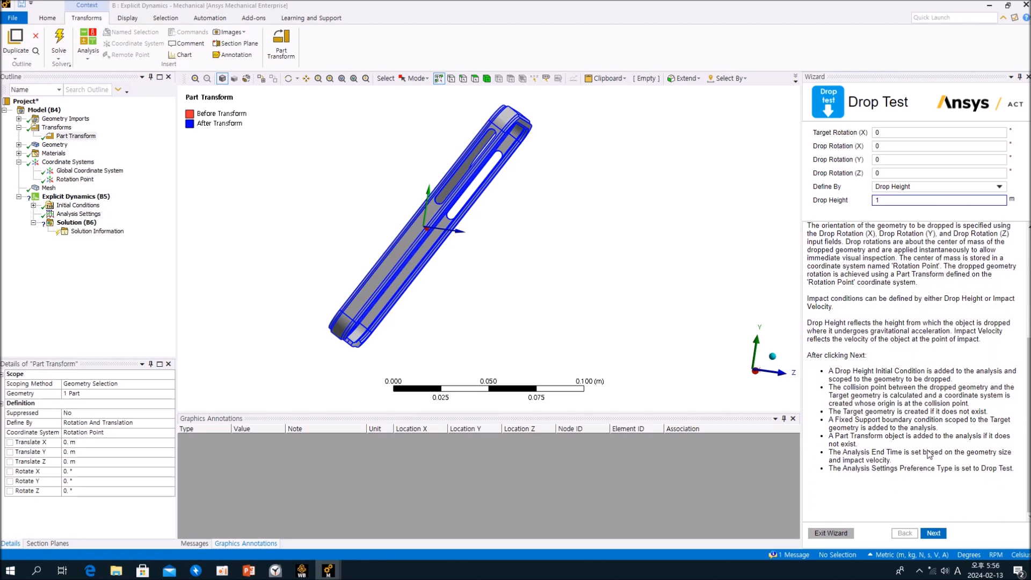
left_click(933, 535)
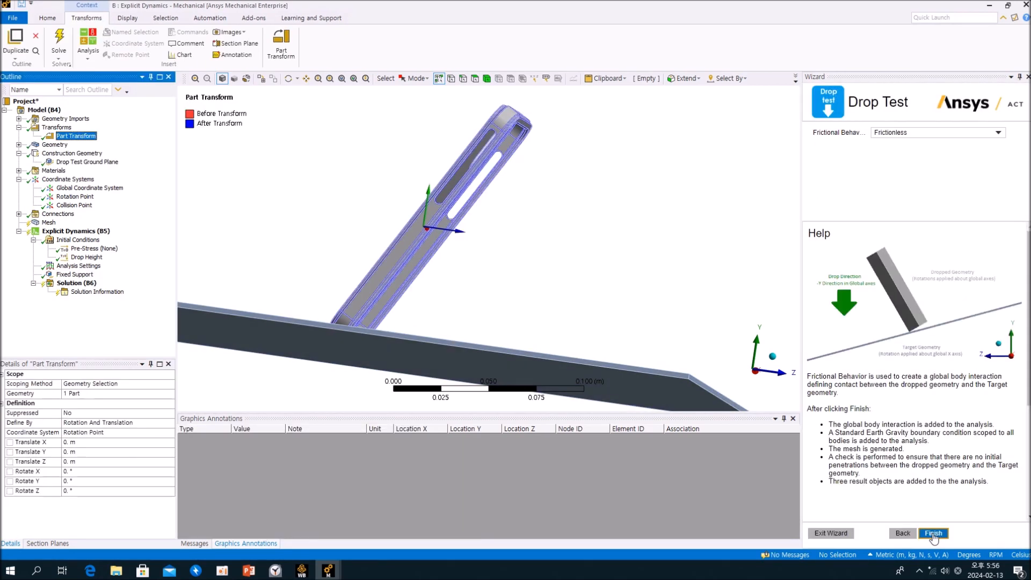
Examine the Drop Test Ground Plane beneath the phone case, both as construction geometry and as a geometry body.
middle_click_drag(491, 286, 574, 200)
scroll(570, 222, "down", 3)
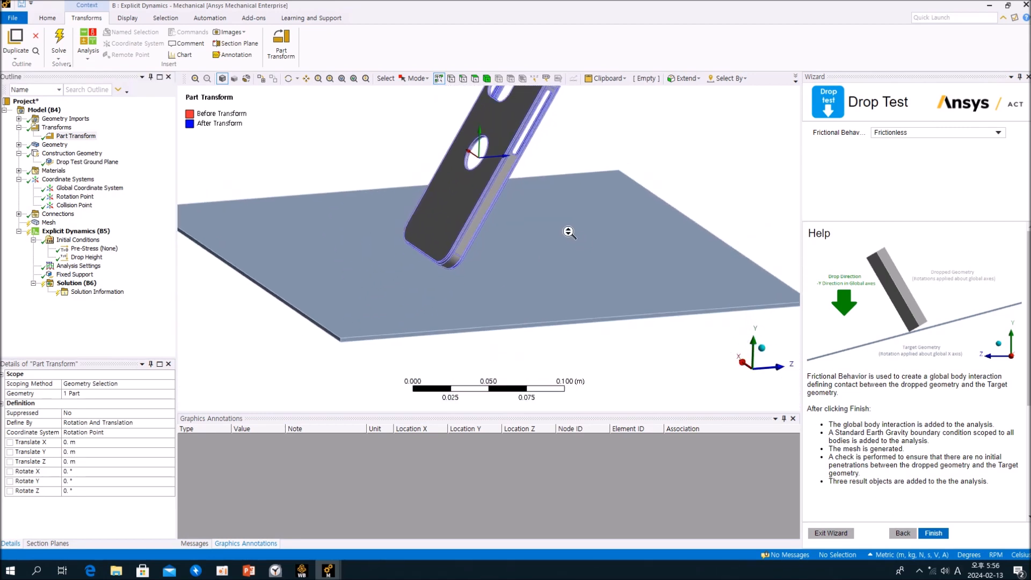
left_click(86, 161)
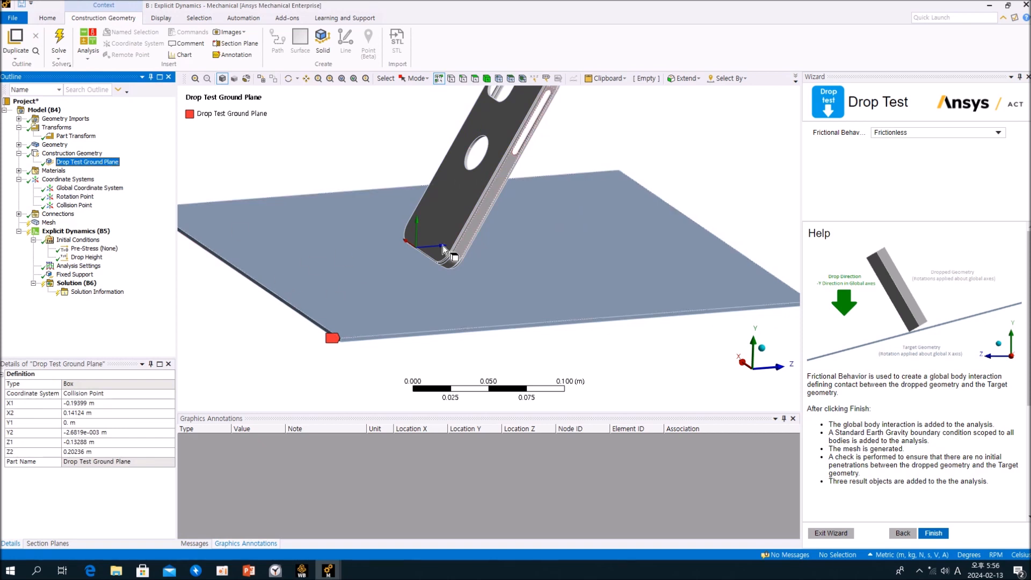
left_click(19, 145)
left_click(68, 162)
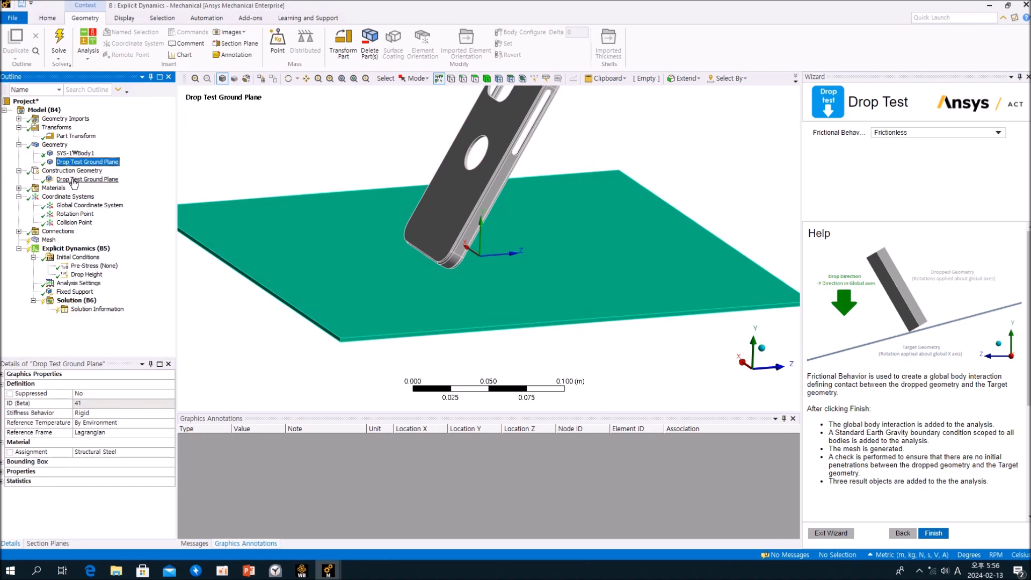
left_click(73, 181)
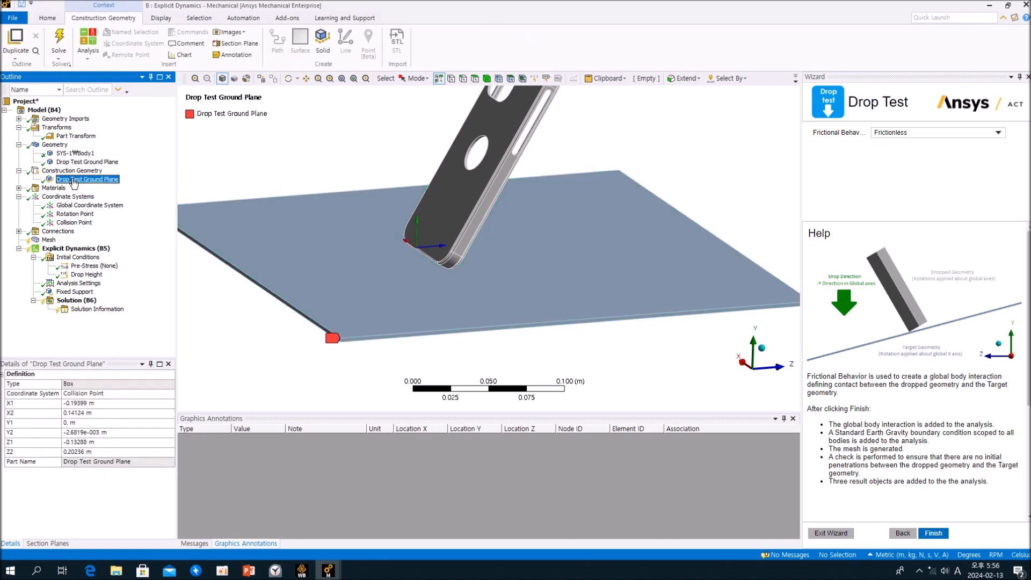
left_click(19, 145)
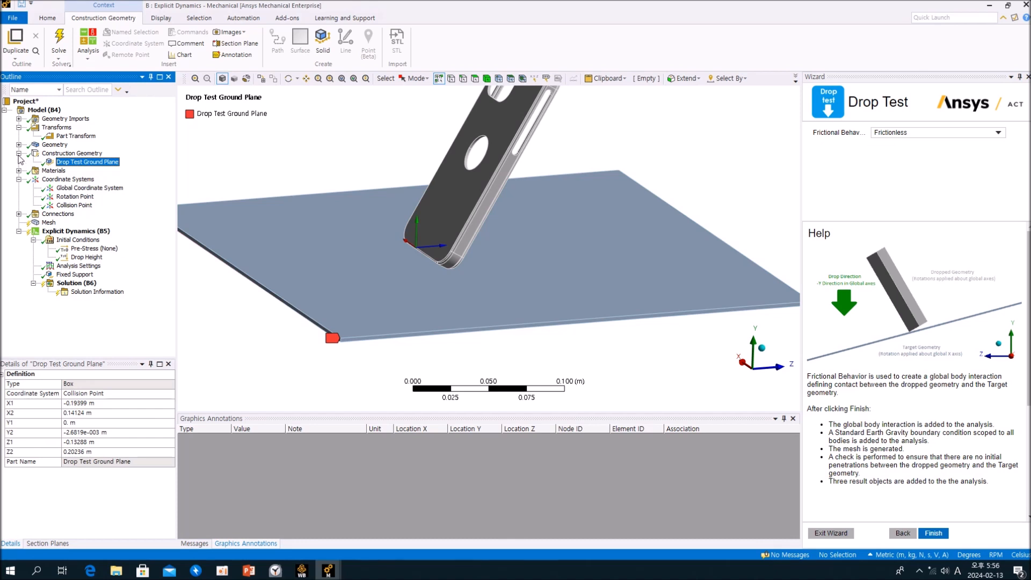
left_click(19, 145)
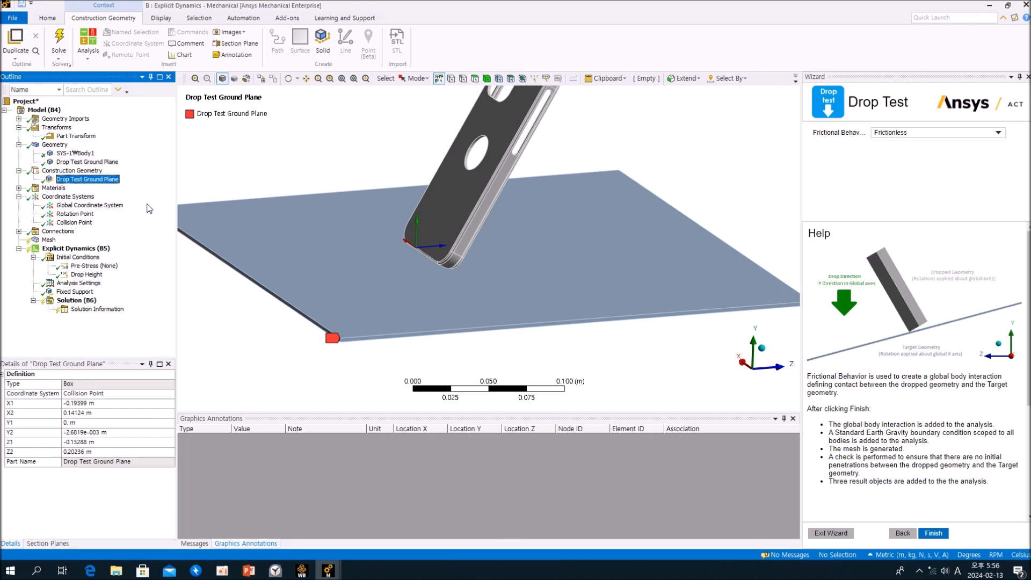
Compare the positions of the Rotation Point and Collision Point coordinate systems on the phone case.
left_click(78, 215)
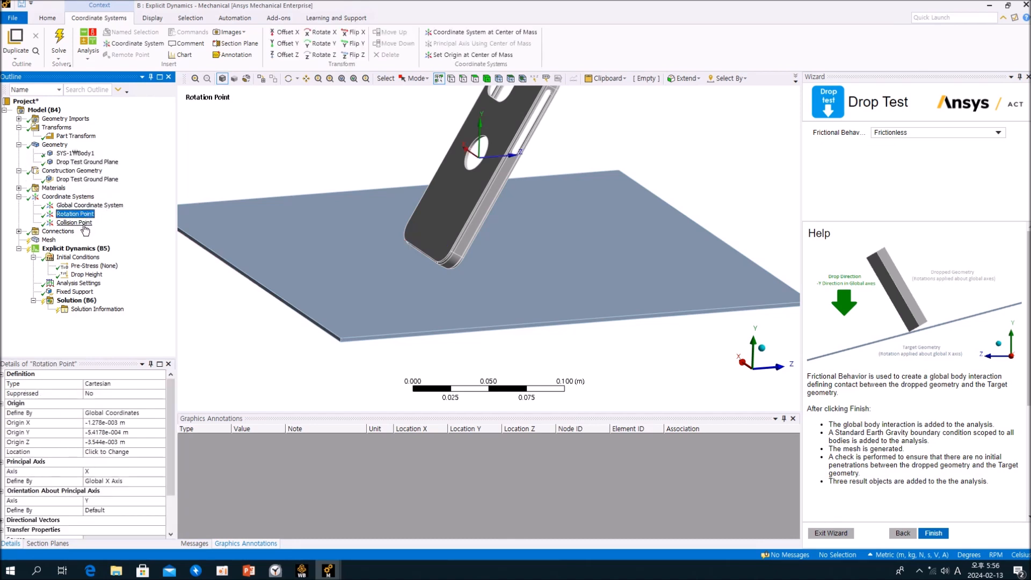
left_click(75, 223)
mouse_move(524, 265)
middle_mouse_down()
mouse_move(437, 237)
mouse_move(391, 248)
mouse_move(513, 249)
middle_mouse_up()
left_click(75, 214)
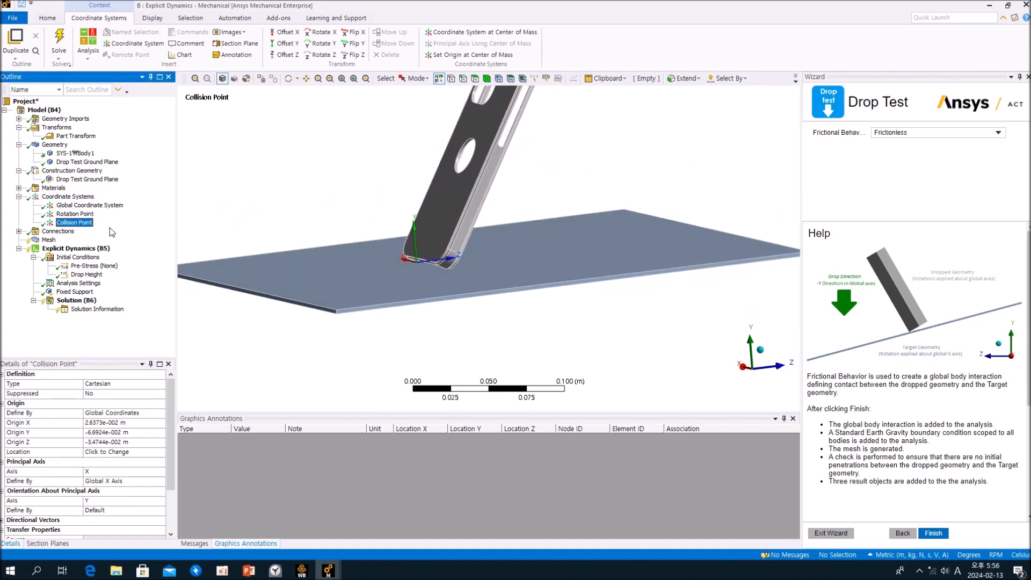
left_click(75, 222)
Inspect the automatic Contact Region between the phone case and the ground plane under Connections.
left_click(19, 232)
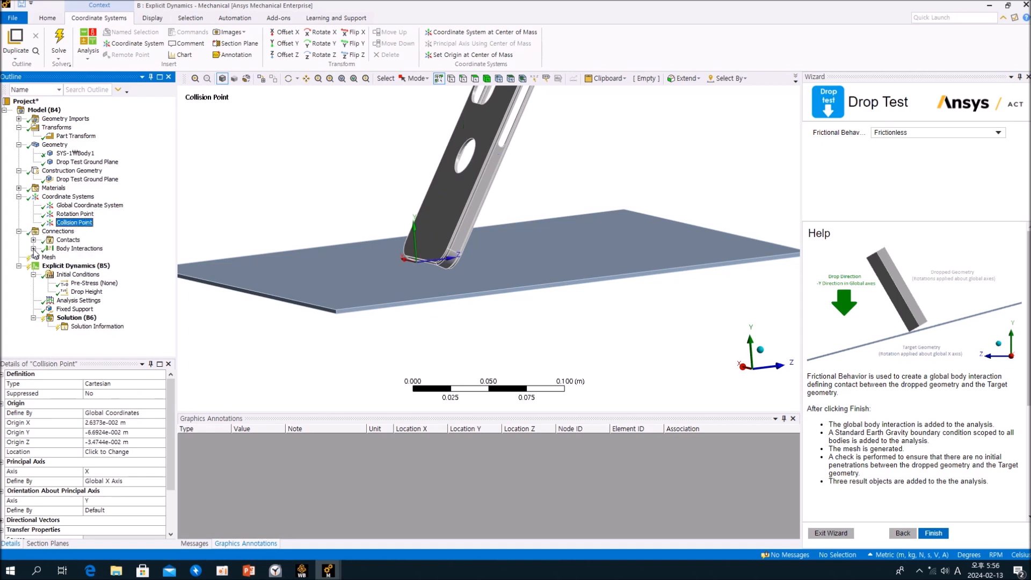
left_click(34, 240)
left_click(88, 248)
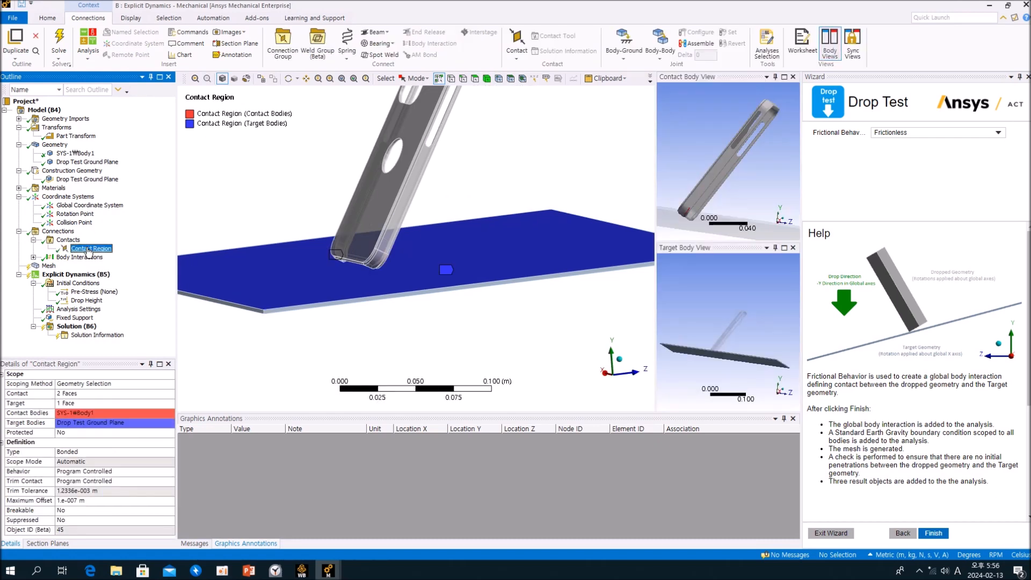
middle_click_drag(483, 278, 365, 299)
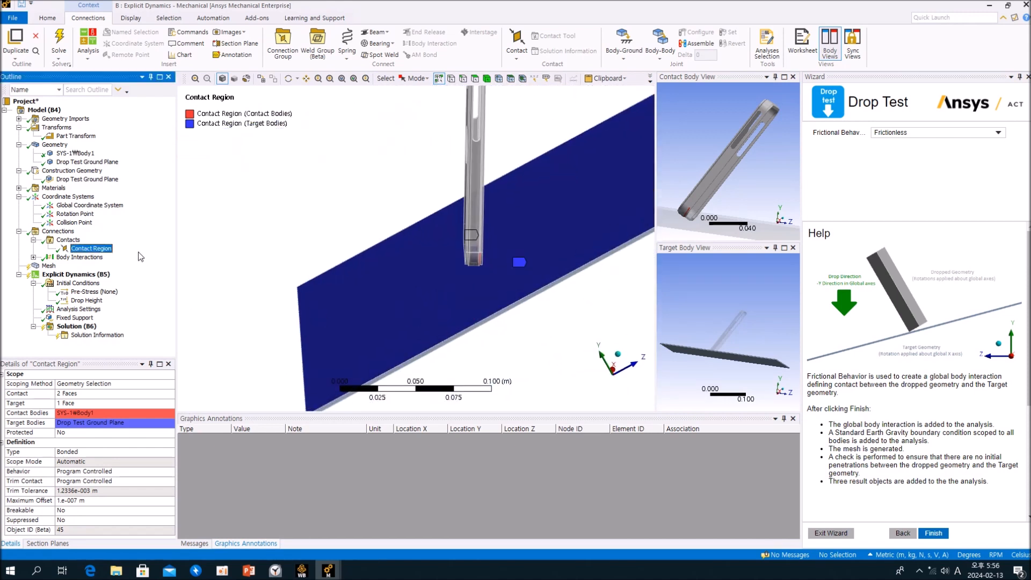
left_click(33, 240)
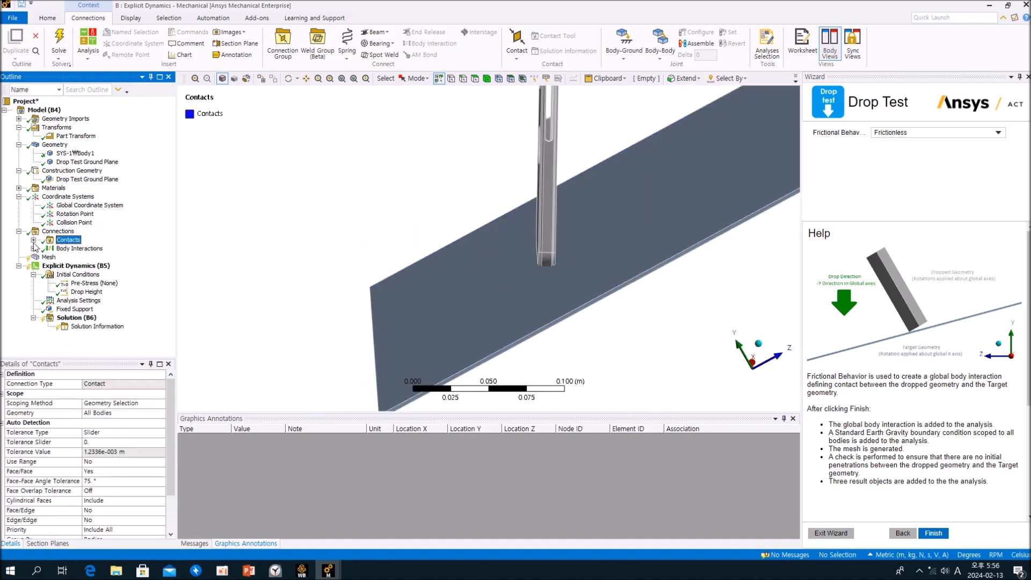
middle_click_drag(378, 279, 376, 321)
Switch to the solved A: Explicit Dynamics analysis and inspect its Contact Region for comparison.
mouse_move(328, 570)
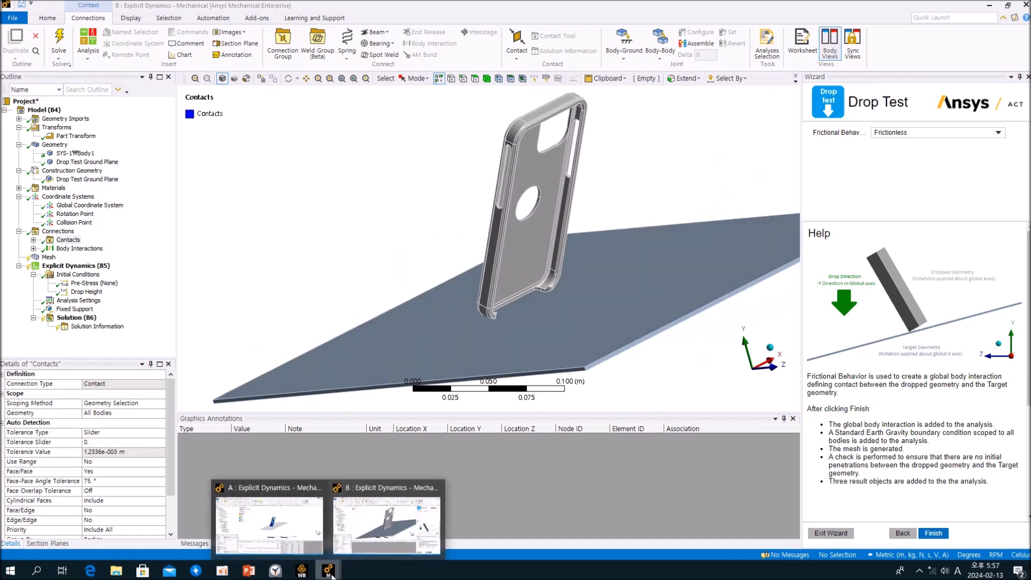
left_click(281, 539)
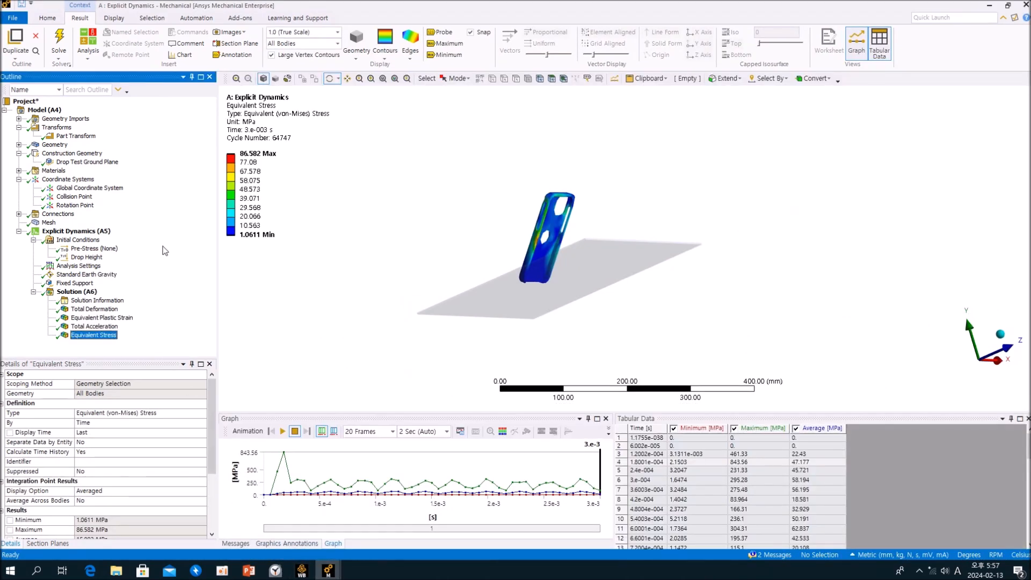
left_click(18, 214)
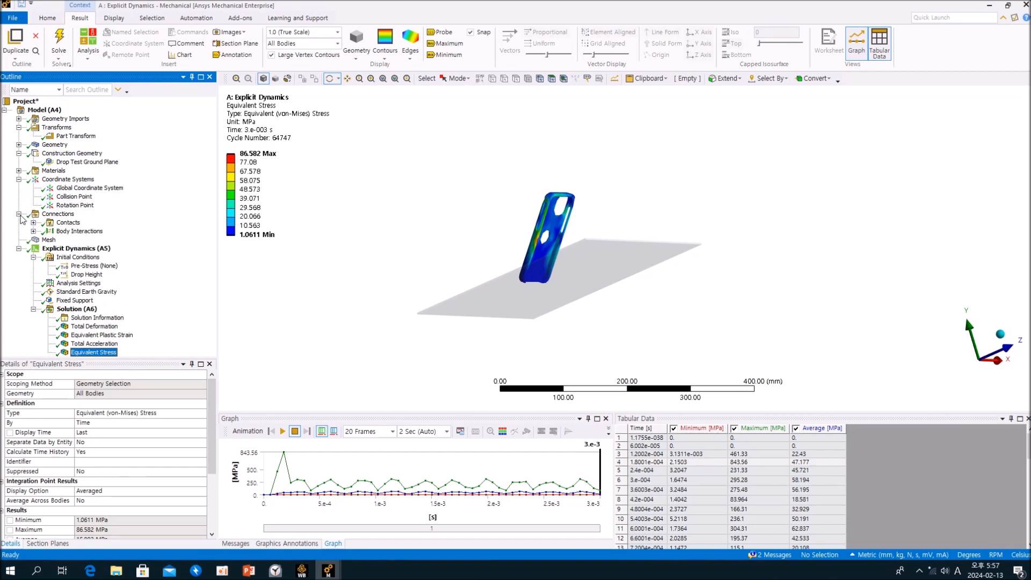
left_click(33, 222)
left_click(79, 231)
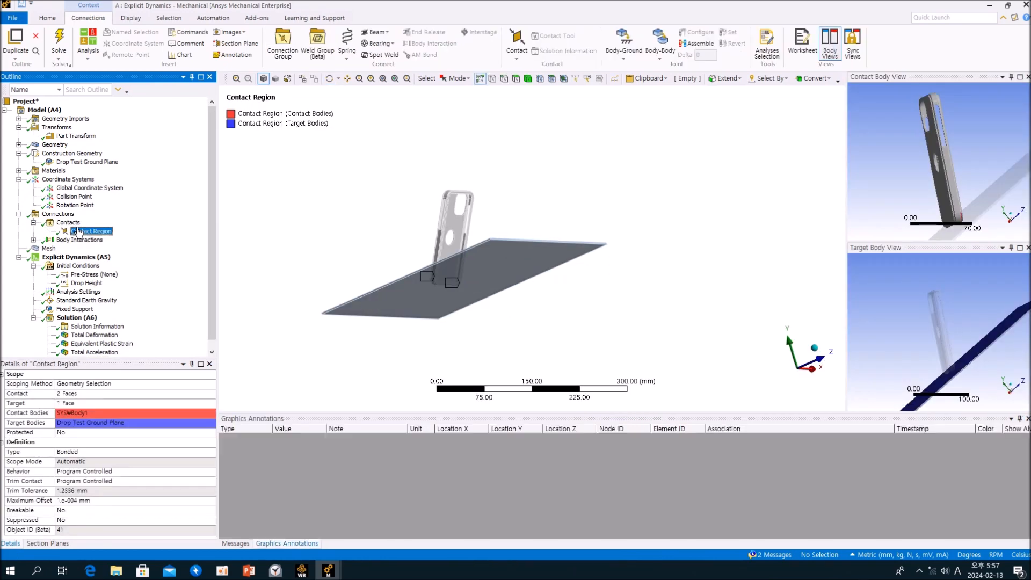
Return to the B: Explicit Dynamics analysis and inspect the Contact Region between the phone case and the ground plane.
left_click(33, 222)
left_click(19, 213)
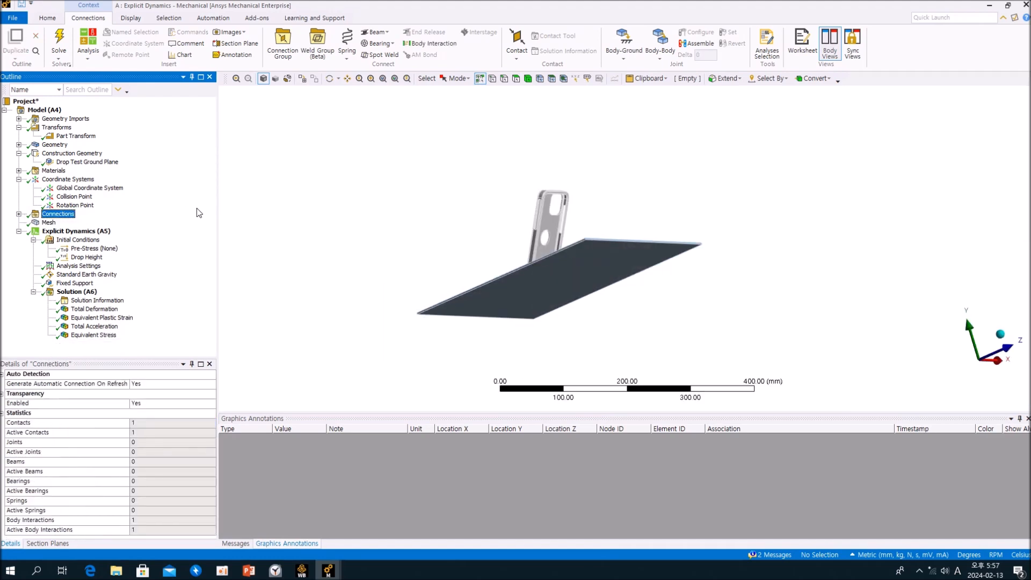
left_click(989, 7)
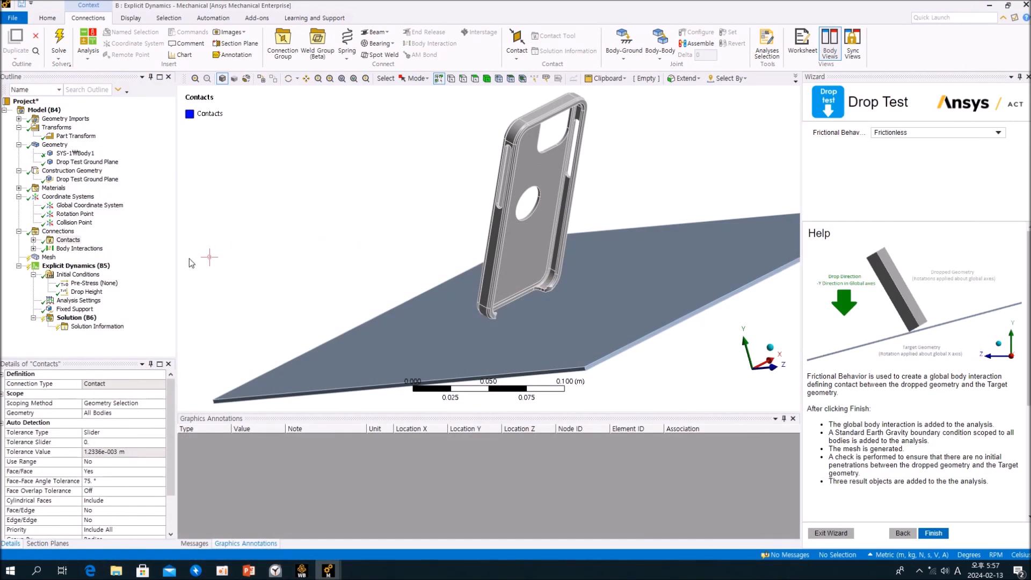
left_click(33, 239)
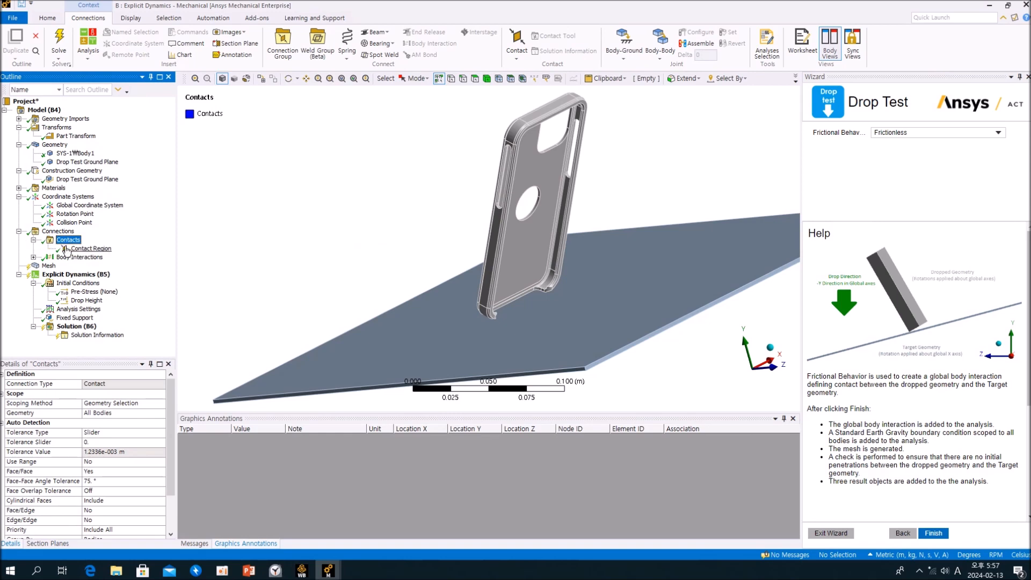
left_click(91, 248)
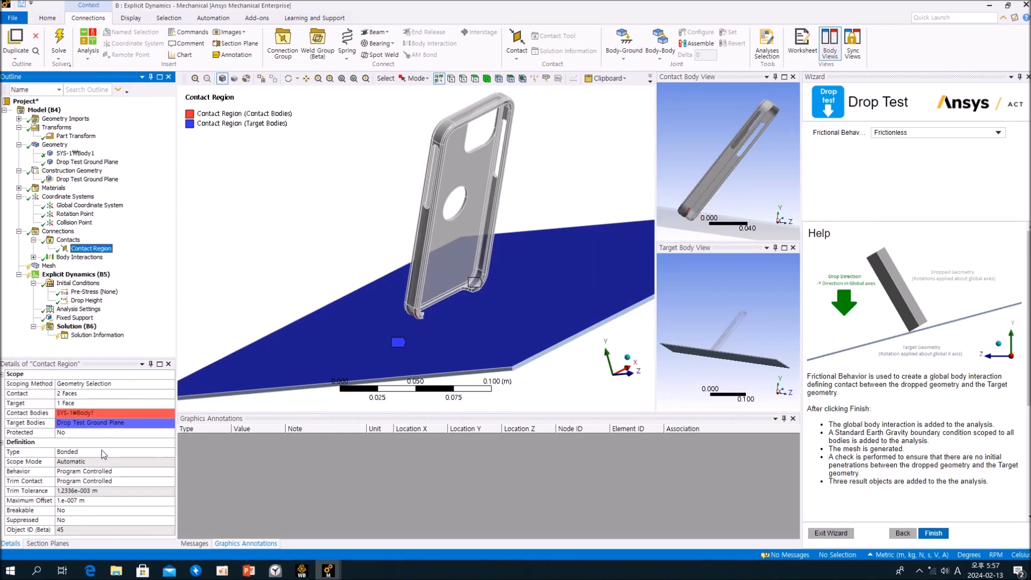
middle_click_drag(452, 344, 429, 337)
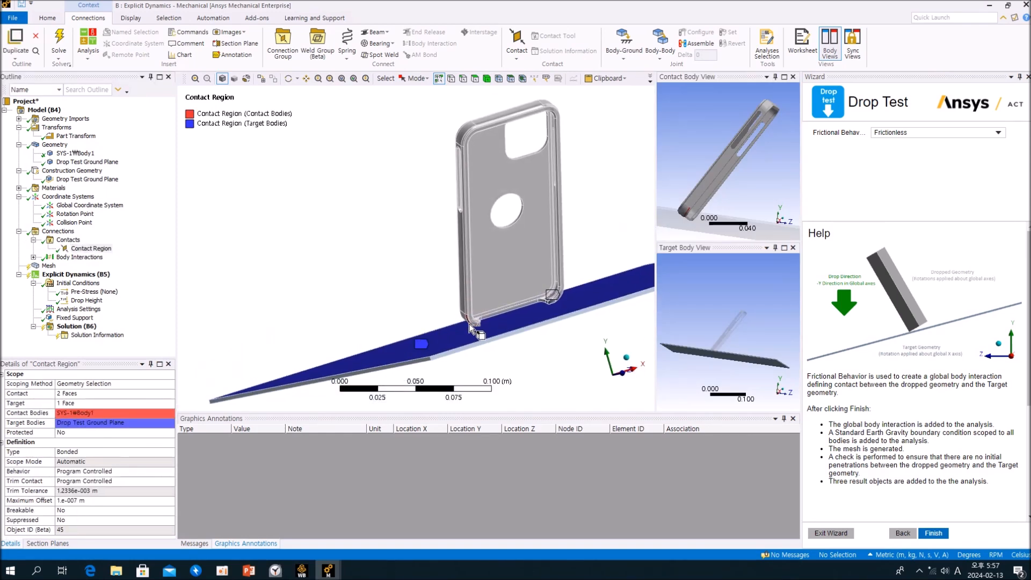
mouse_move(545, 308)
middle_mouse_down()
mouse_move(463, 323)
mouse_move(575, 317)
mouse_move(574, 329)
mouse_move(545, 300)
middle_mouse_up()
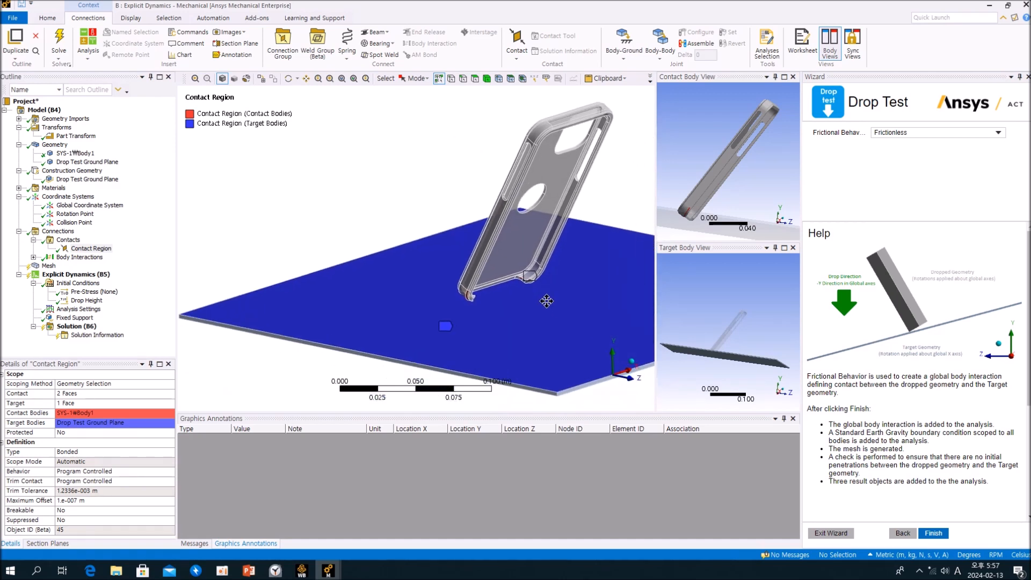
left_click(157, 279)
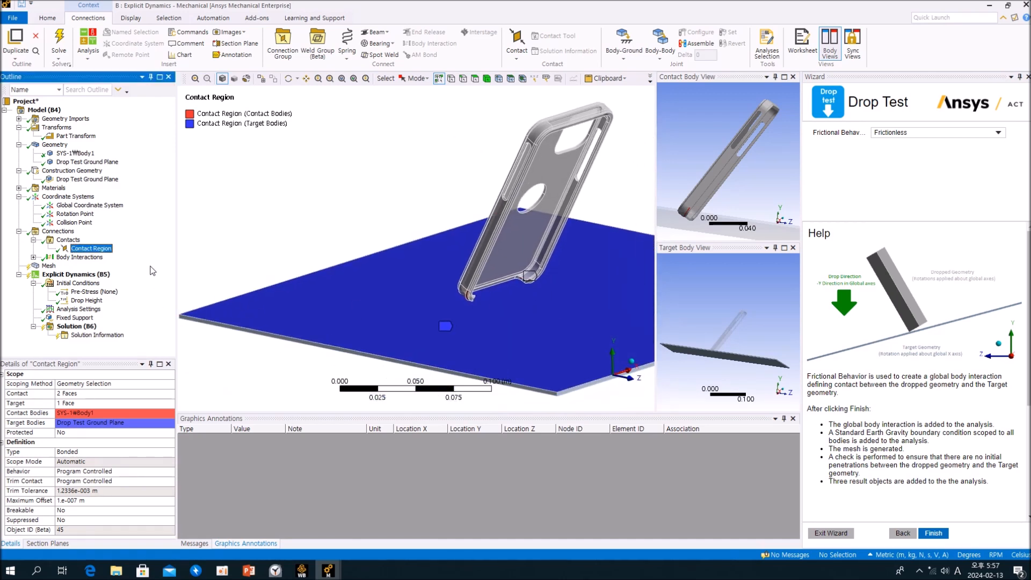
right_click(105, 251)
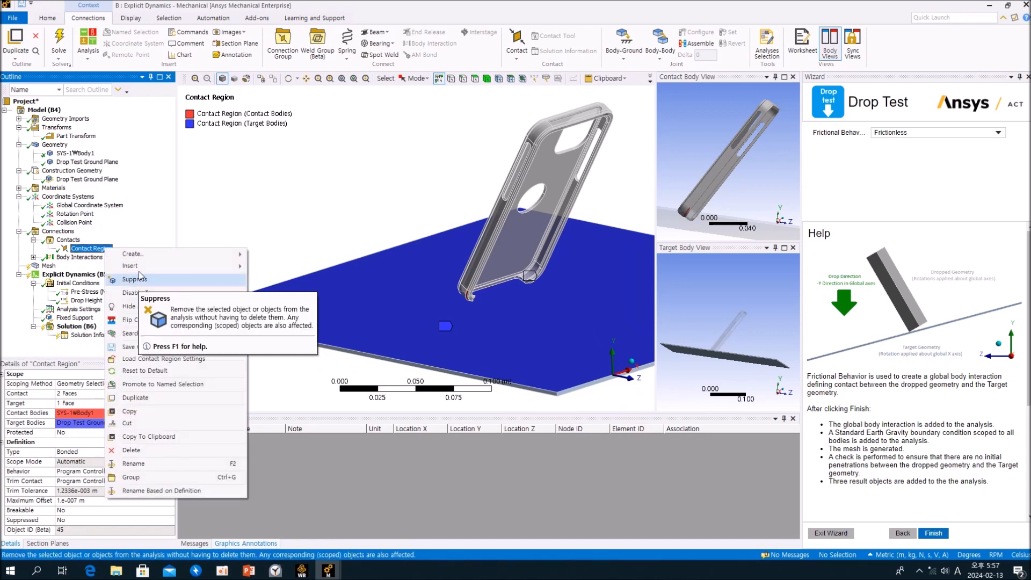
left_click(140, 225)
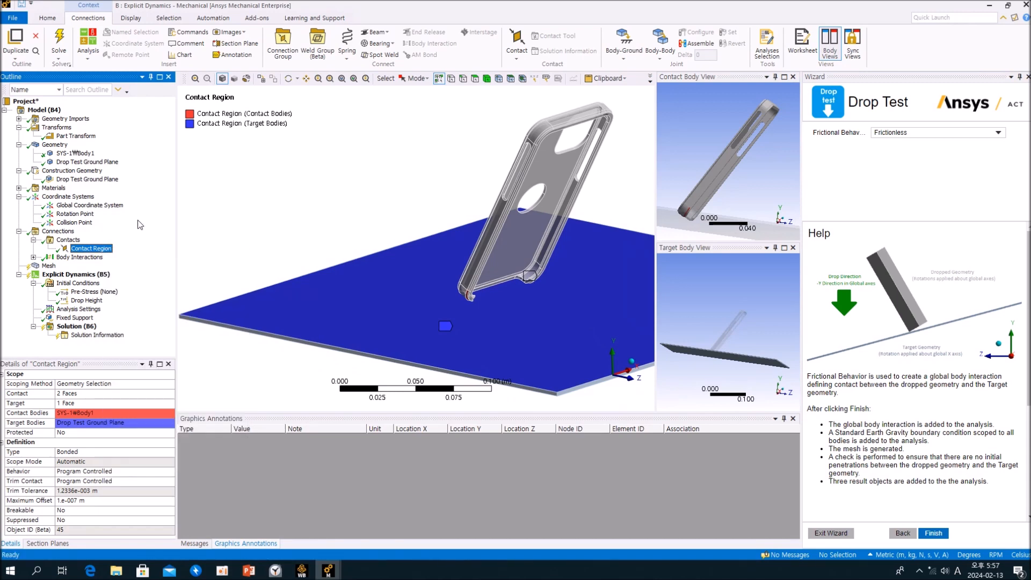
left_click(33, 240)
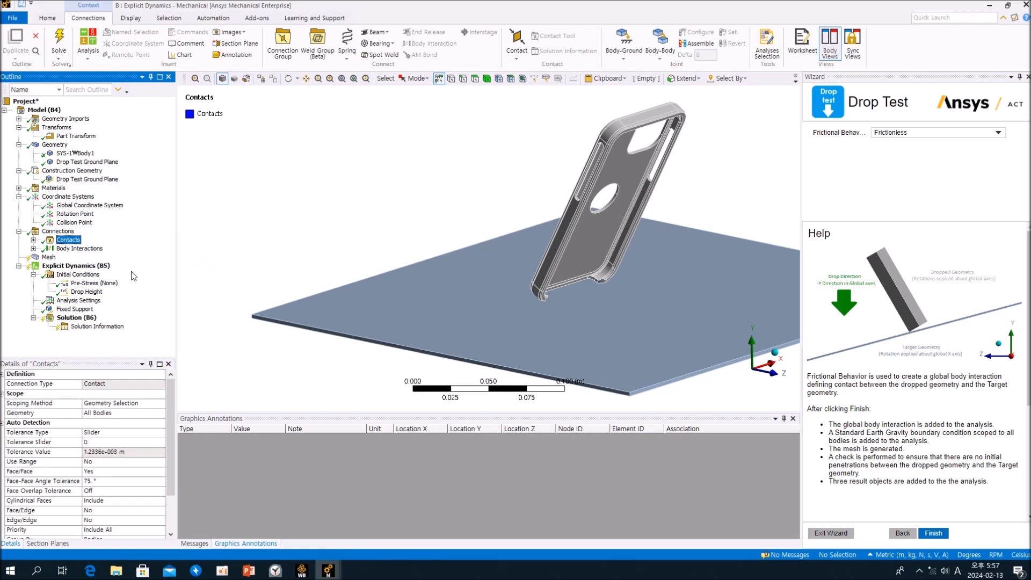
Examine the mesh on the phone case and its position above the ground plane.
left_click(48, 258)
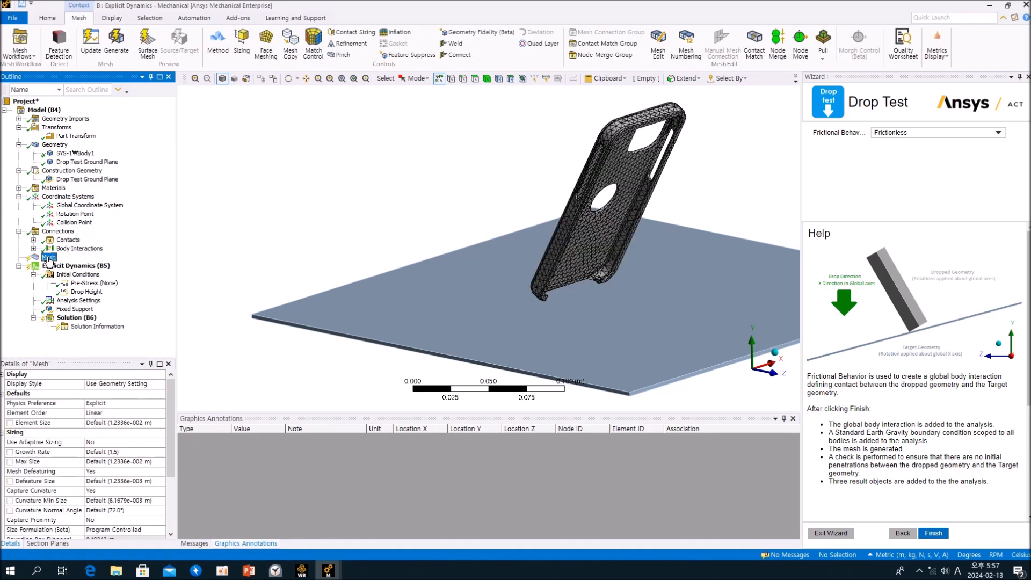
left_click(907, 172)
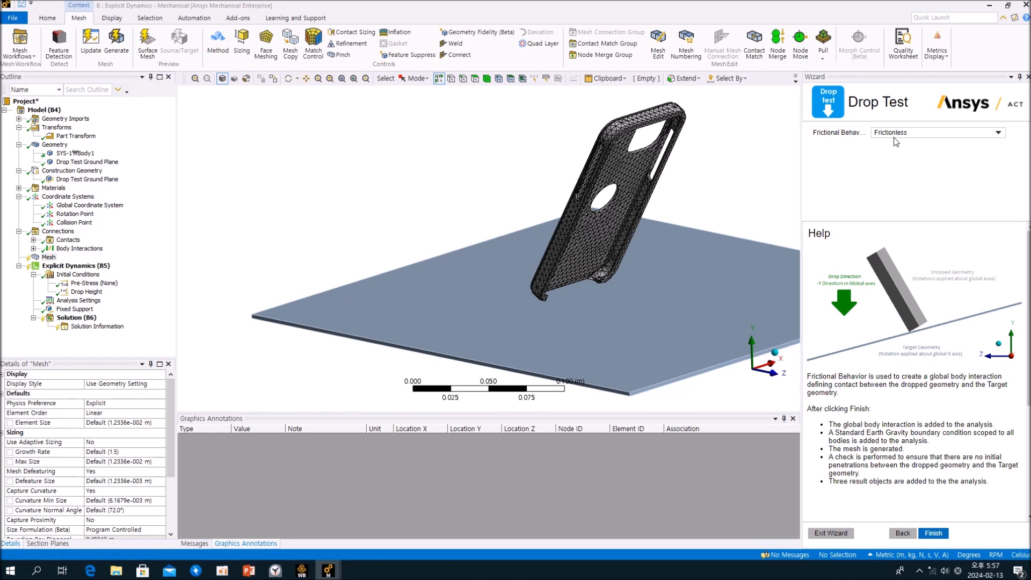
middle_click_drag(556, 299, 594, 272)
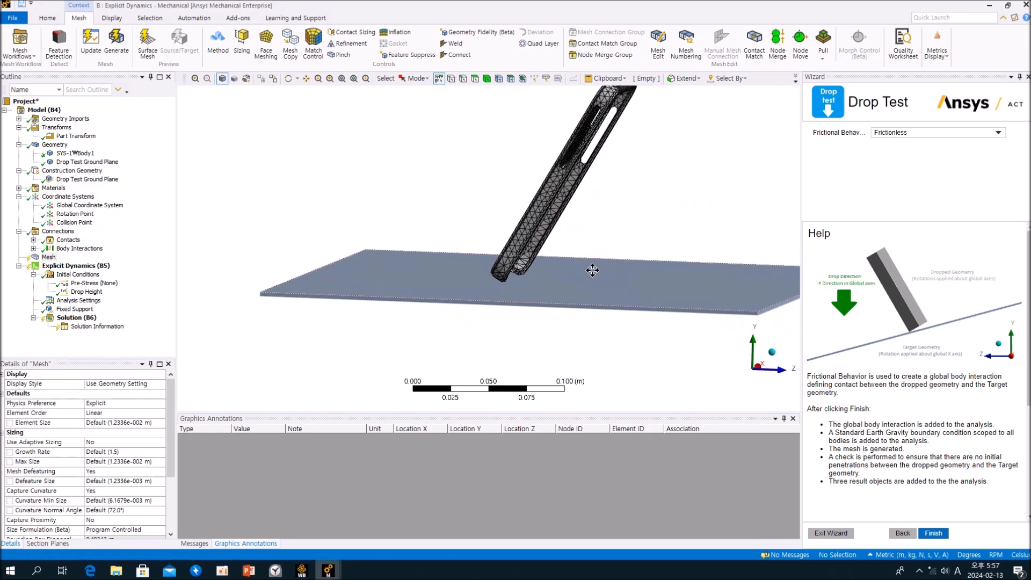
Set the Frictional Behavior to Frictionless and finish the Drop Test Wizard.
left_click(1000, 135)
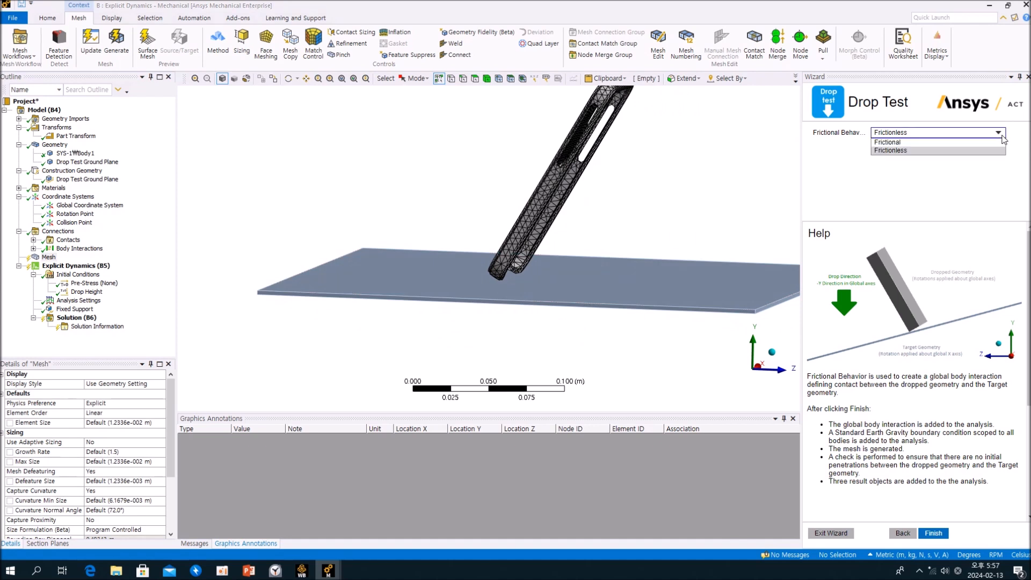
left_click(966, 148)
left_click(996, 134)
left_click(960, 143)
left_click(1001, 134)
left_click(989, 151)
middle_click_drag(674, 231, 640, 218)
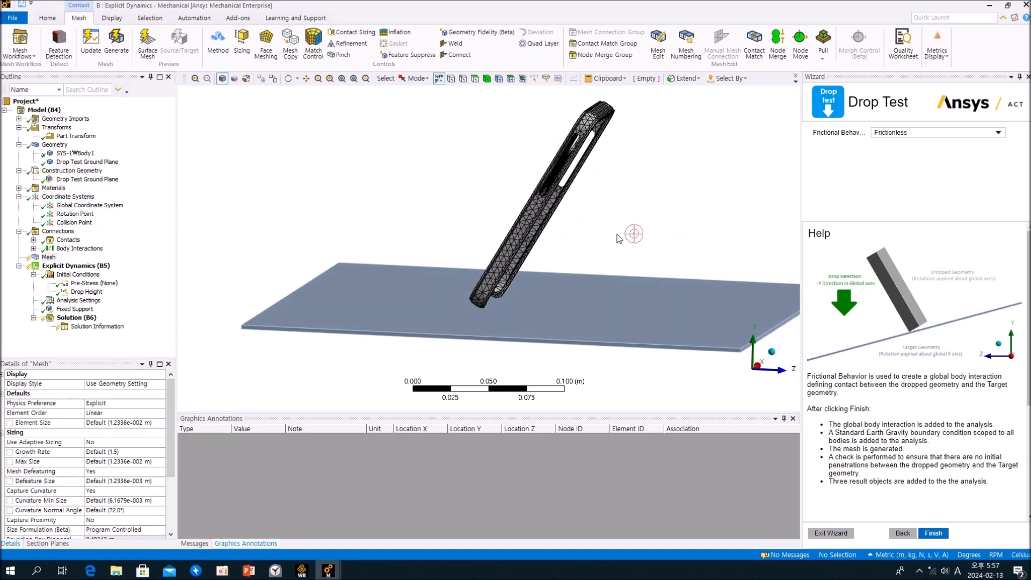
left_click(933, 533)
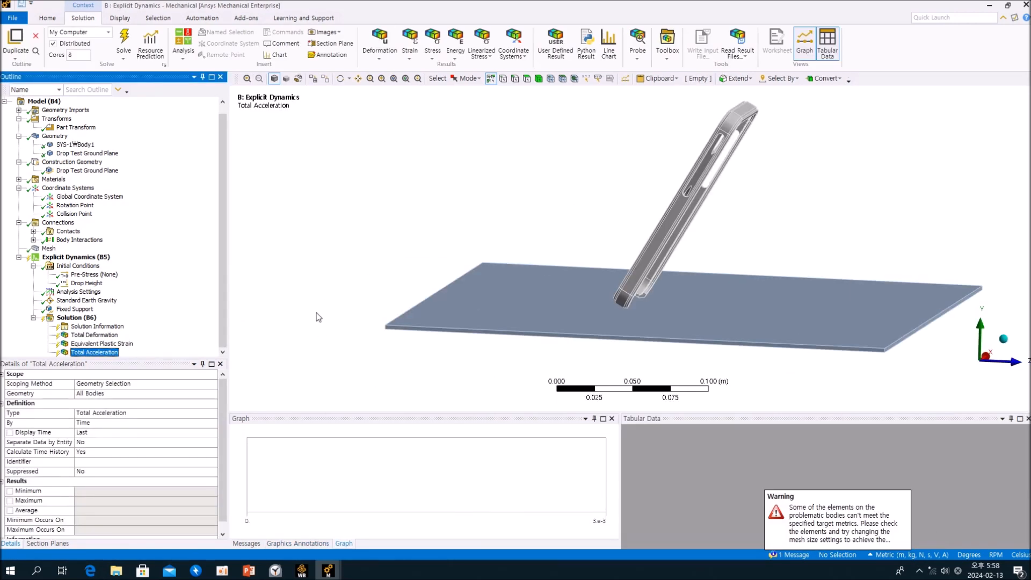
Review the Part Transform applied to the phone case about the Rotation Point.
middle_click_drag(673, 206, 615, 229)
left_click(168, 219)
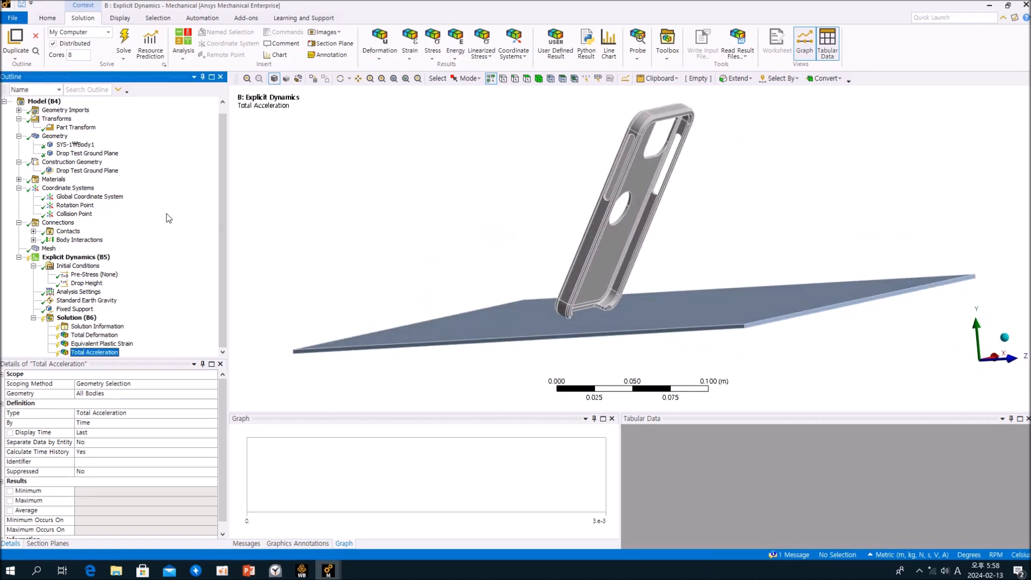
left_click(61, 129)
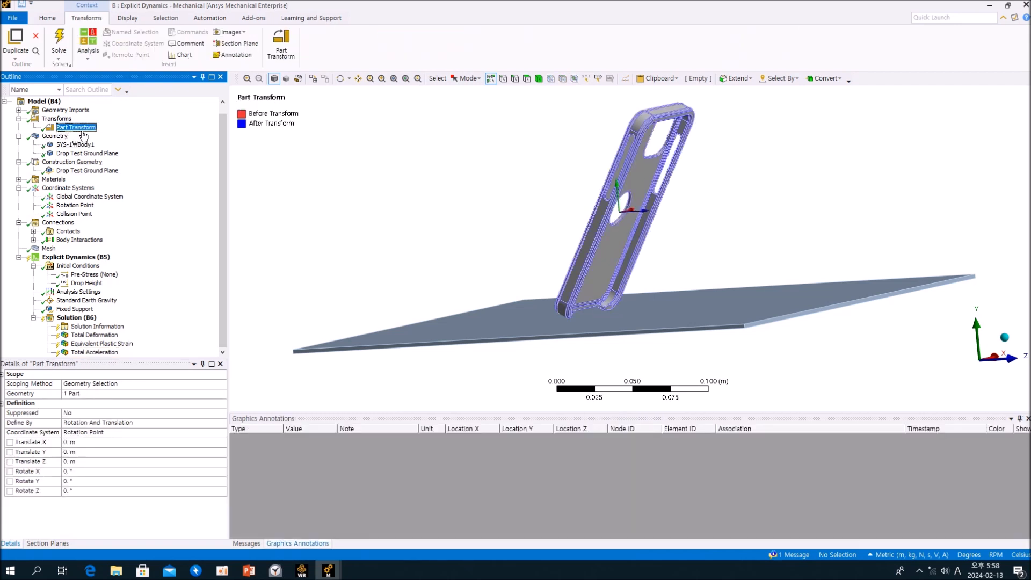
middle_click_drag(457, 160, 495, 175)
mouse_move(579, 197)
middle_mouse_down()
mouse_move(750, 195)
mouse_move(588, 187)
middle_mouse_up()
left_click(160, 159)
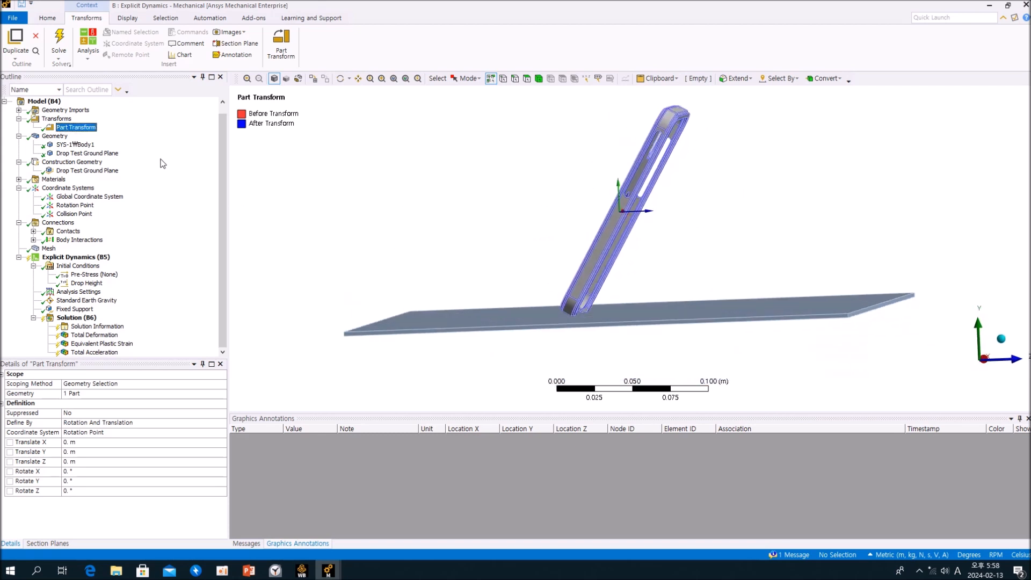
Compare the stiffness behavior and material of the ground plane and phone case bodies under Geometry.
left_click(102, 153)
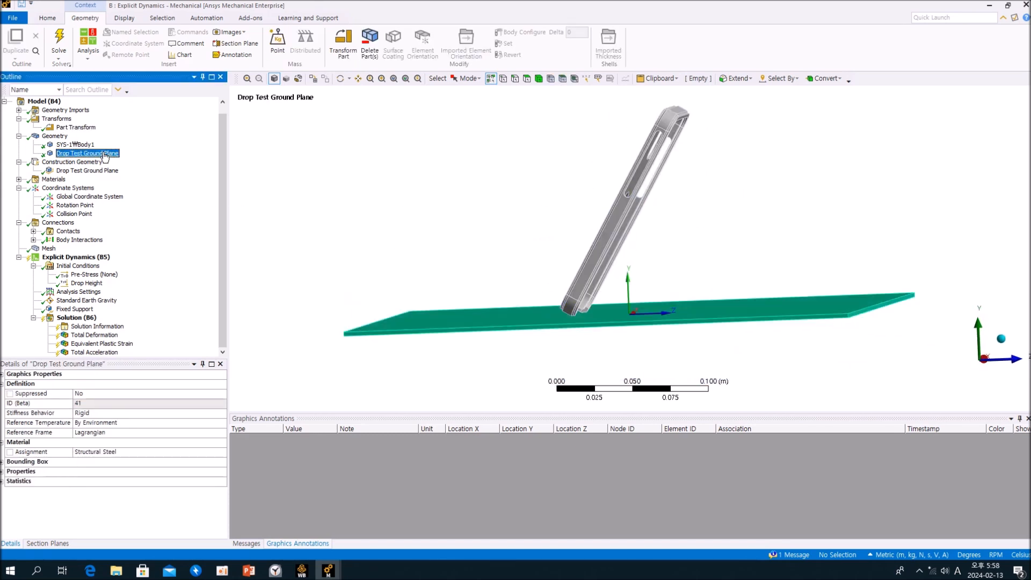
middle_click_drag(428, 232, 457, 243)
left_click(75, 144)
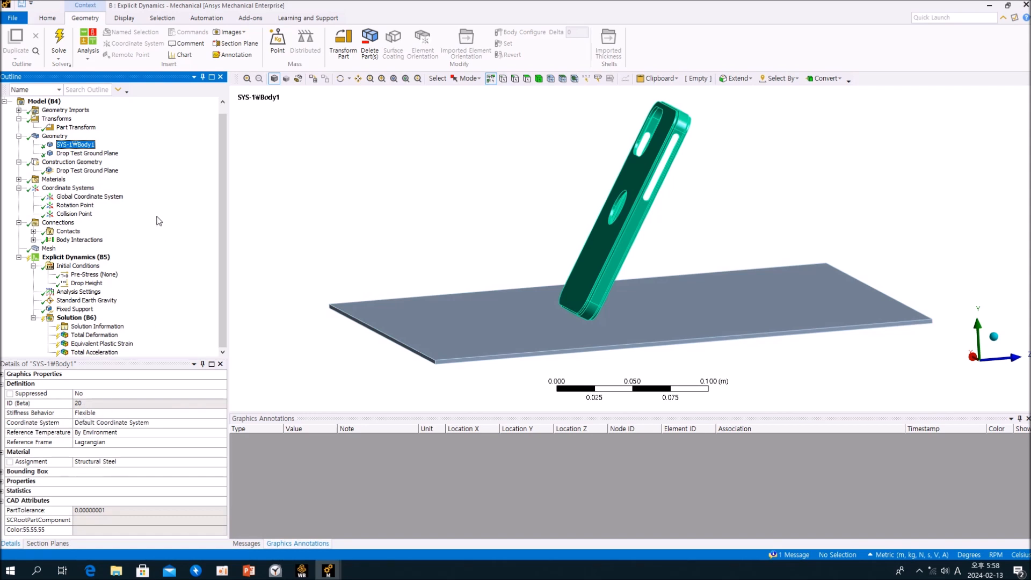
middle_click_drag(419, 222, 401, 226)
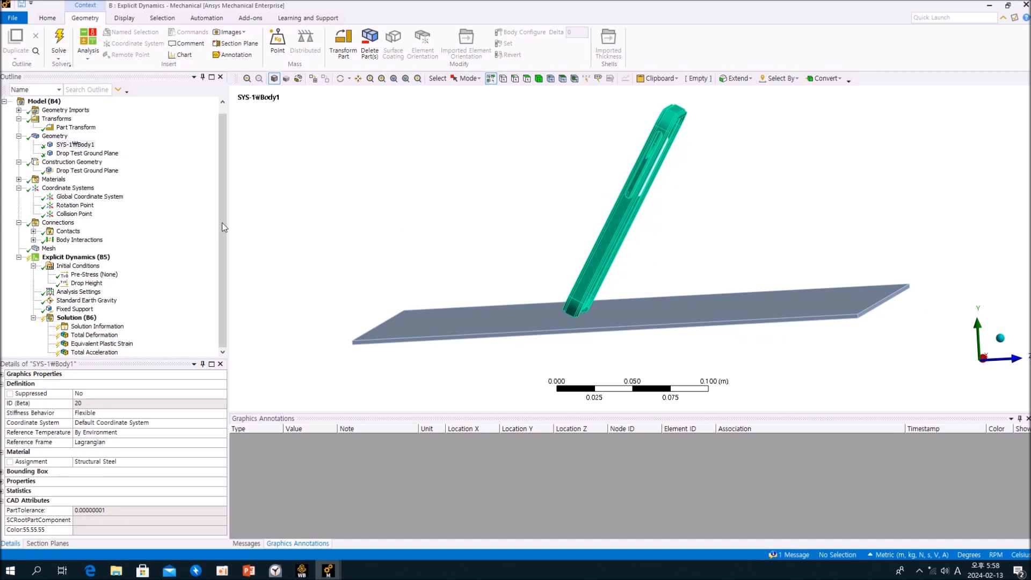
left_click(85, 153)
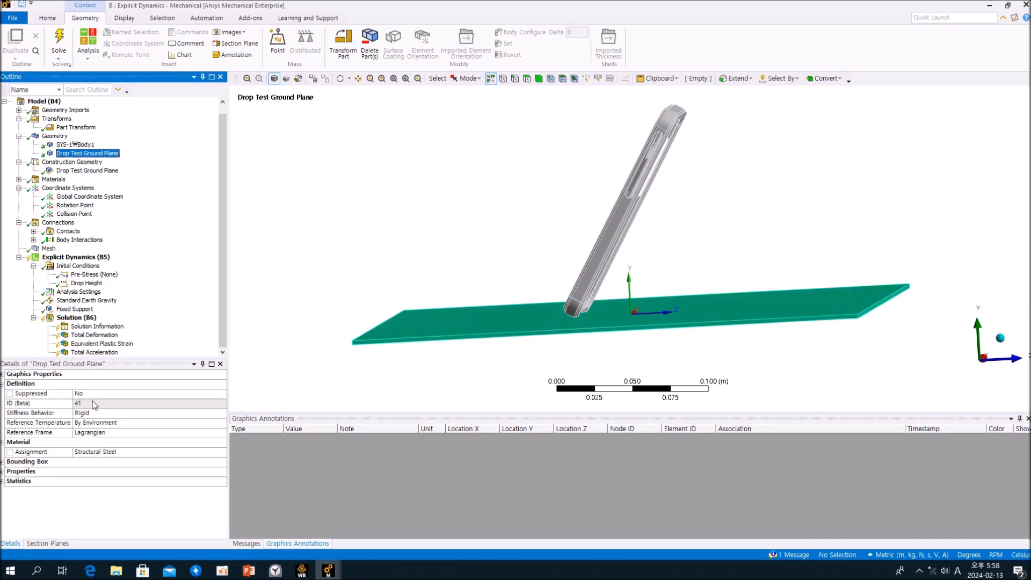
middle_click_drag(495, 361, 562, 356)
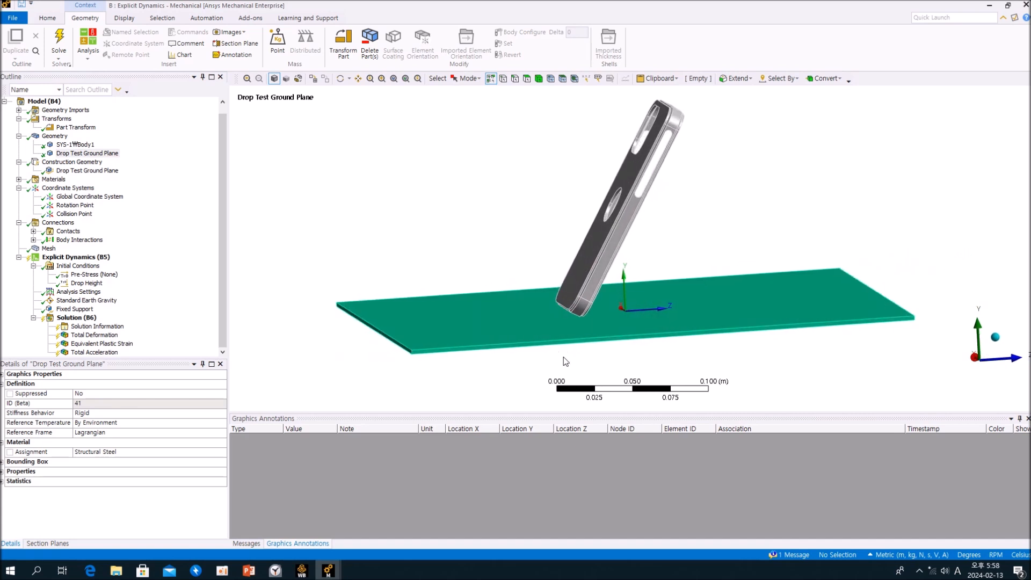
left_click(191, 221)
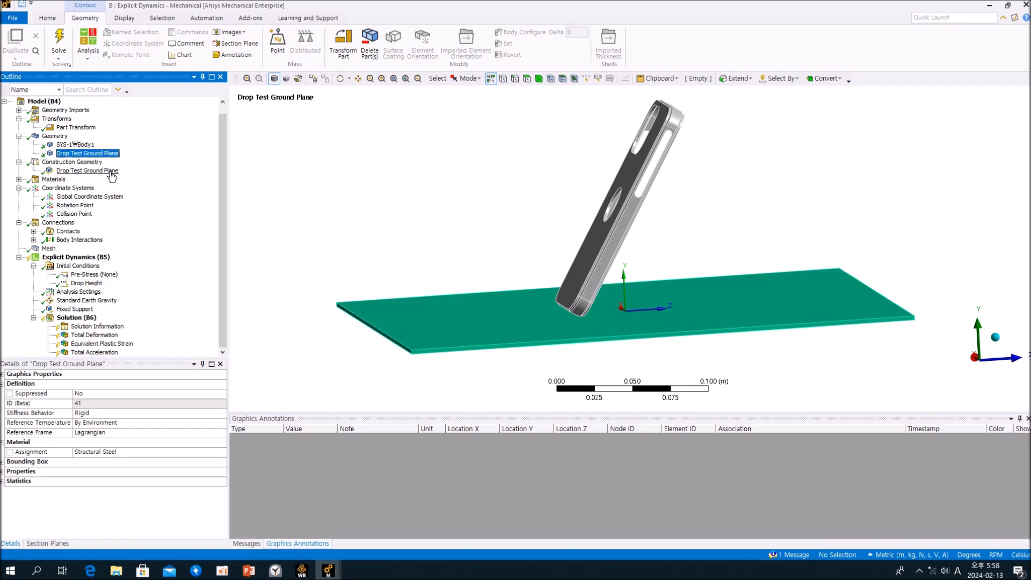
Review the construction geometry box of the Drop Test Ground Plane and the Rotation Point and Collision Point coordinate systems.
left_click(96, 171)
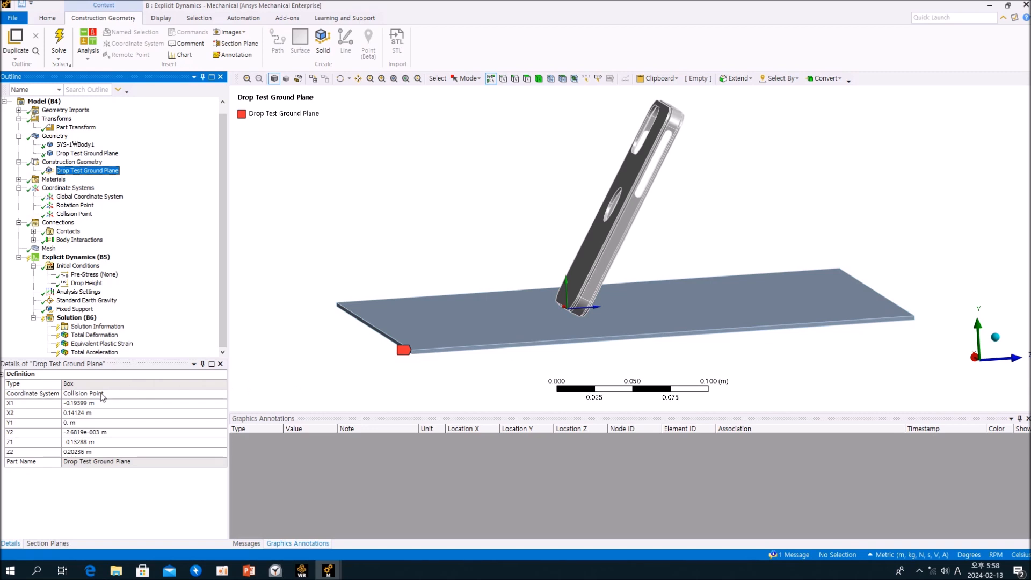
middle_click_drag(558, 361, 603, 341)
scroll(585, 337, "up", 2)
scroll(585, 337, "down", 3)
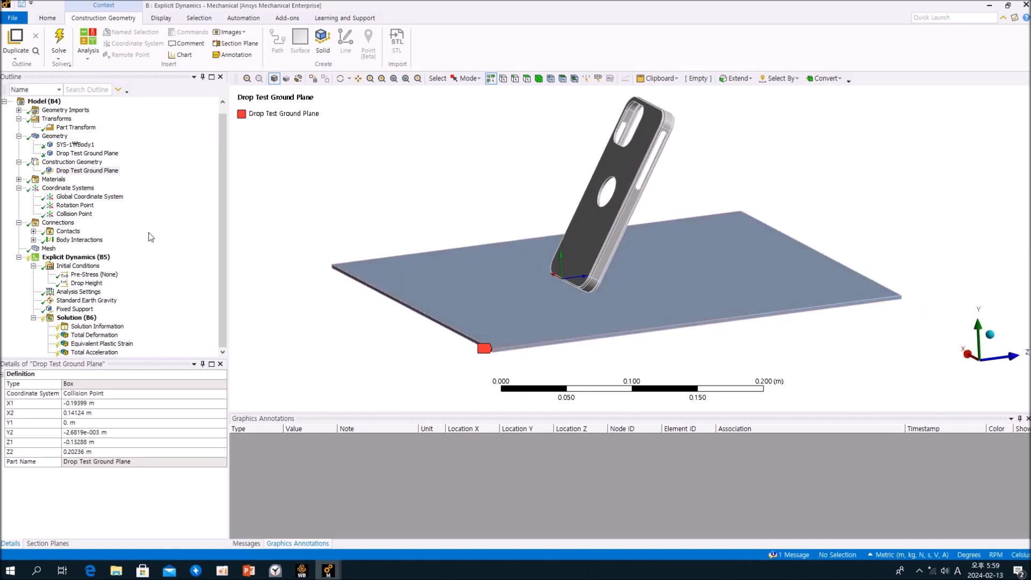
left_click(132, 225)
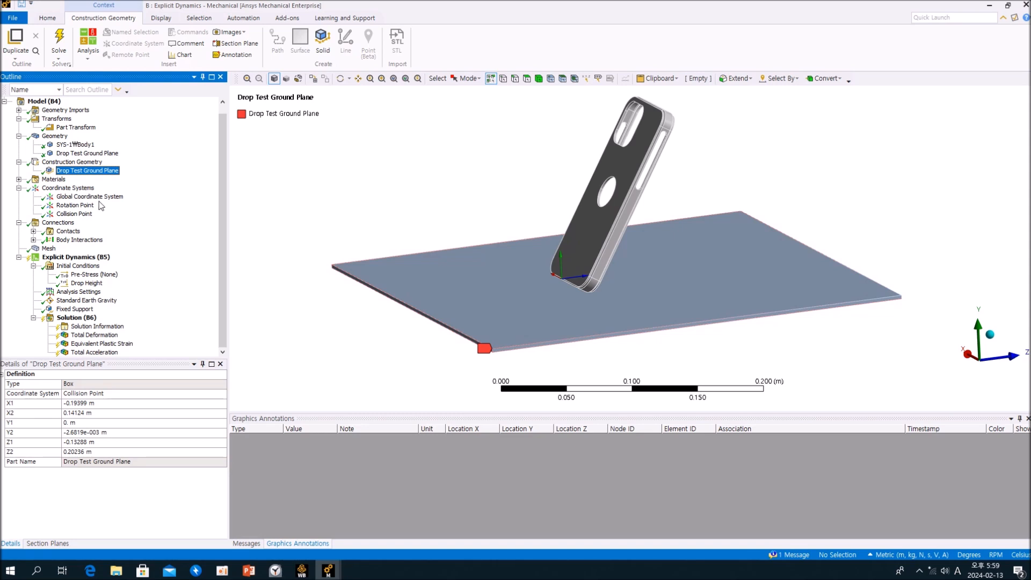
left_click(75, 206)
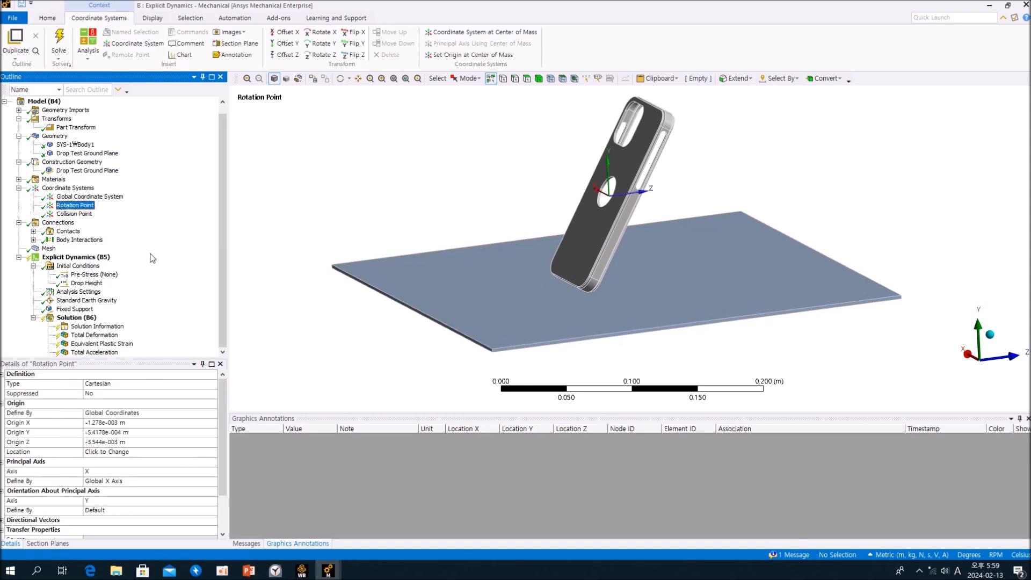
left_click(80, 214)
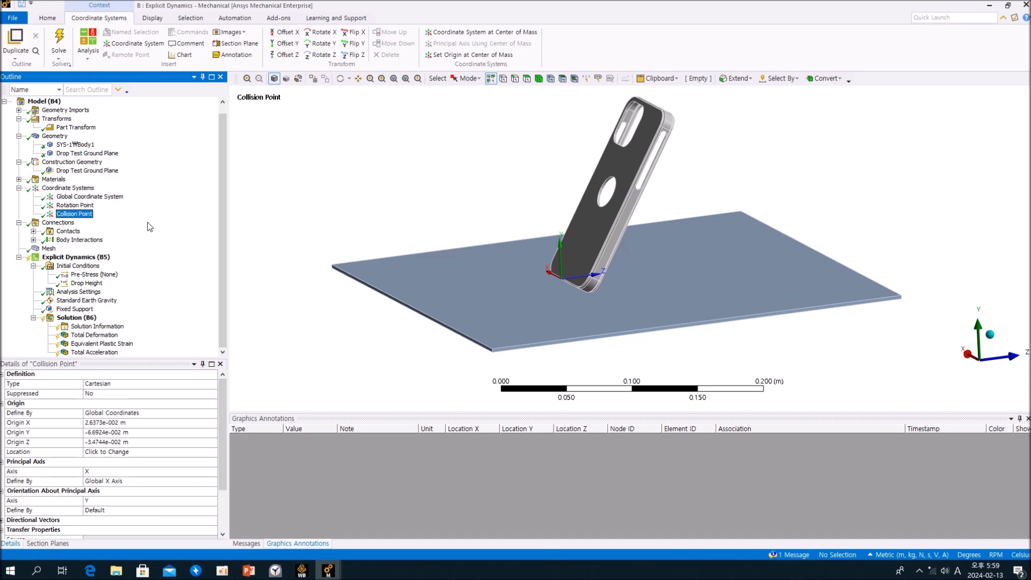
Inspect the scoped contact faces at the phone case's lower corner in the Contact Region under Contacts.
left_click(33, 231)
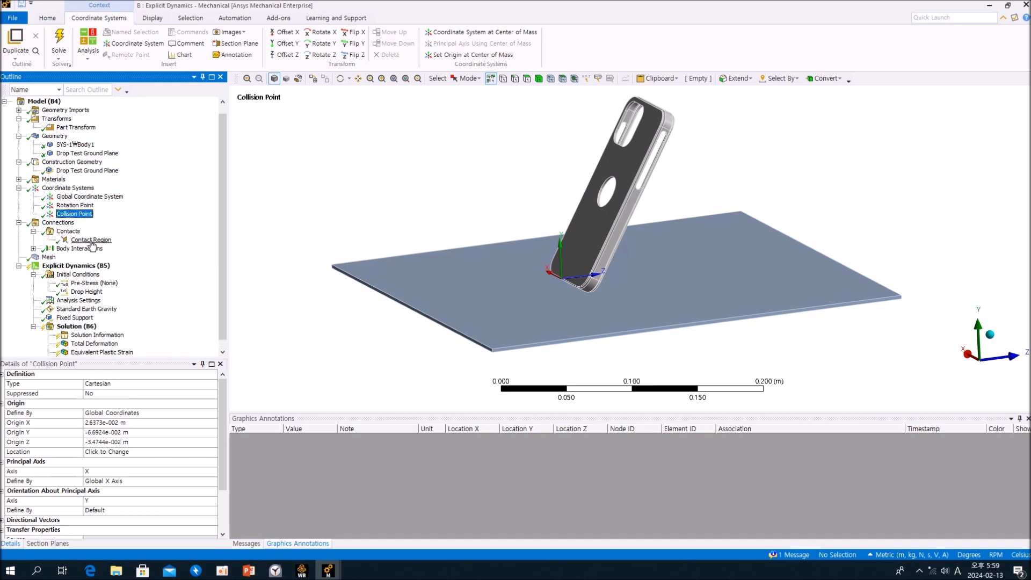
left_click(91, 241)
middle_click_drag(615, 261, 508, 263)
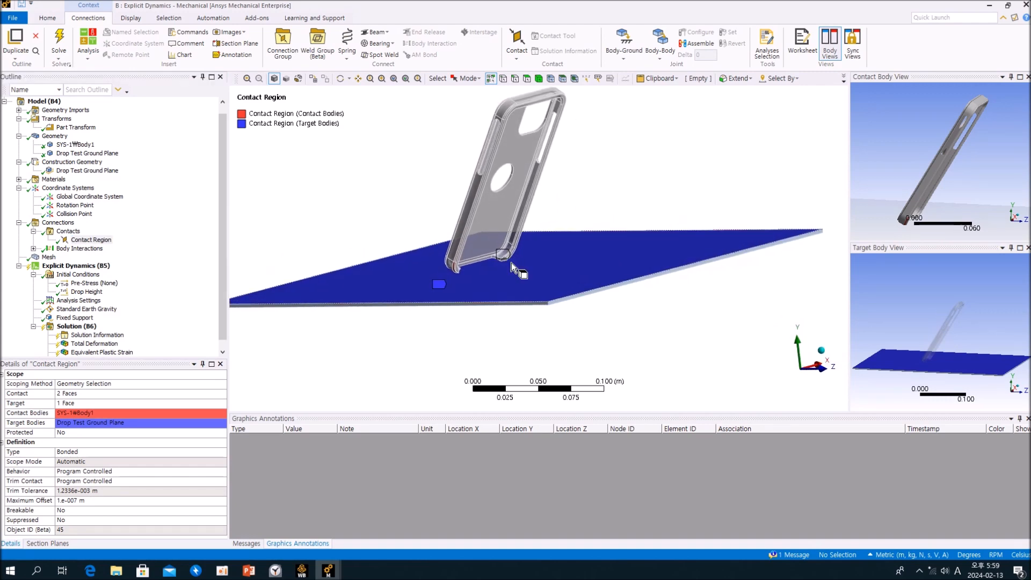
scroll(376, 258, "up", 5)
right_click_drag(329, 226, 485, 331)
middle_click_drag(485, 331, 517, 320)
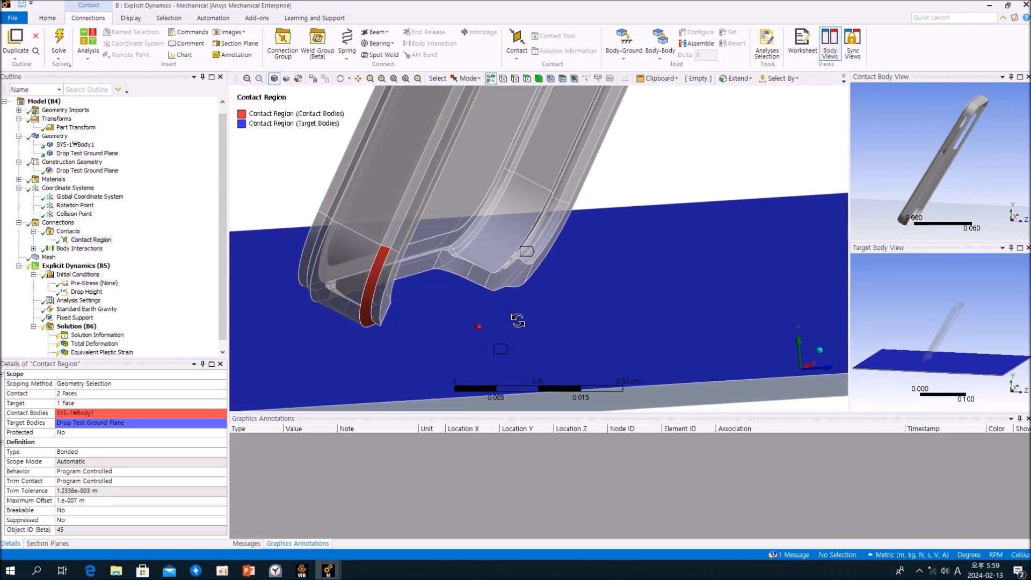
scroll(517, 320, "down", 5)
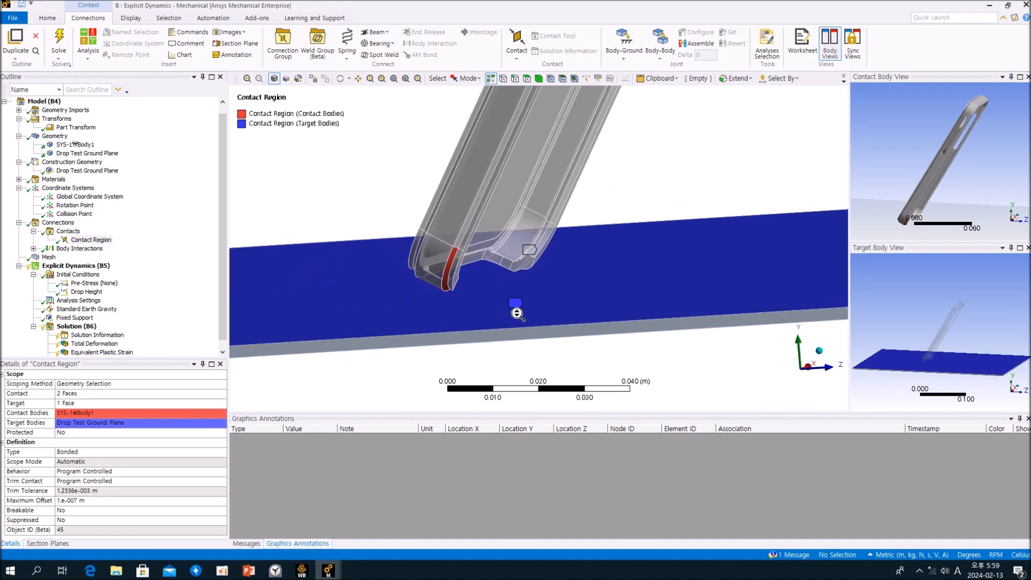
middle_click_drag(516, 292, 543, 279)
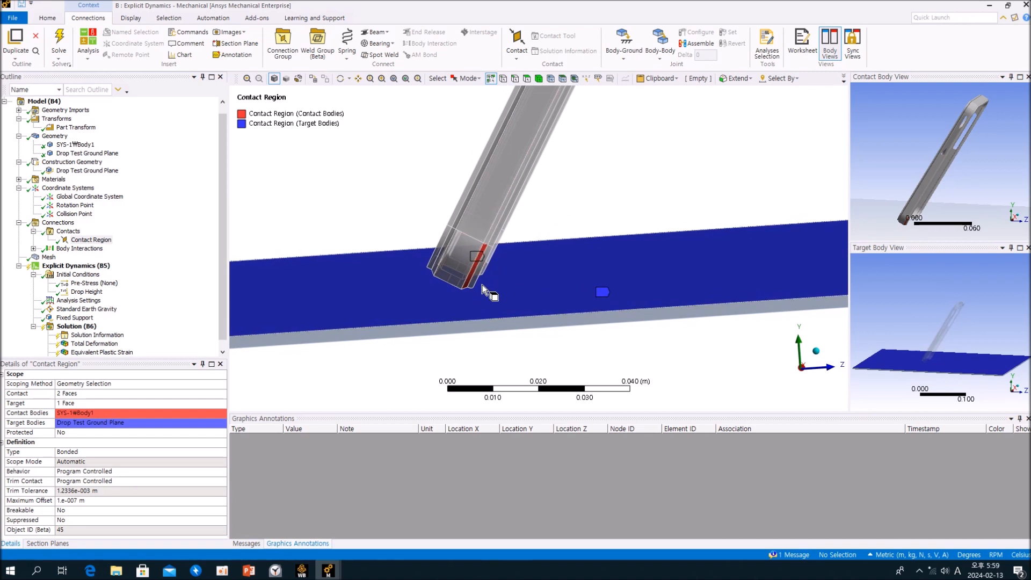
Review the Contact Region between the phone case and ground plane, and the scope and type of the Body Interaction under Connections.
middle_click_drag(488, 266, 501, 295)
scroll(541, 284, "down", 3)
middle_click_drag(548, 288, 599, 279)
left_click(150, 250)
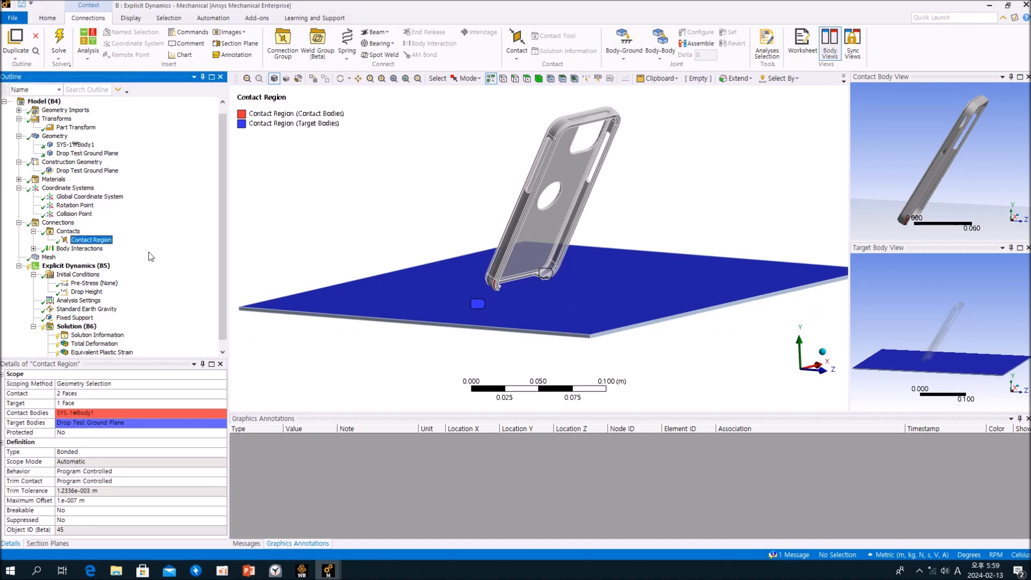
left_click(33, 249)
left_click(83, 257)
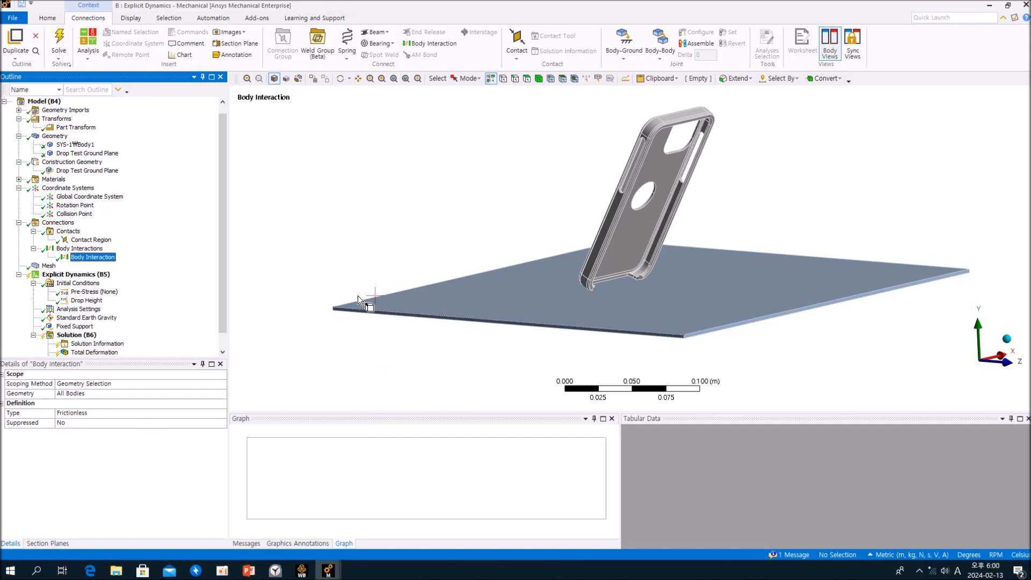
Collapse the Body Interactions, Contacts, Coordinate Systems, Construction Geometry, Geometry, Transforms and Connections branches of the model tree.
left_click(34, 248)
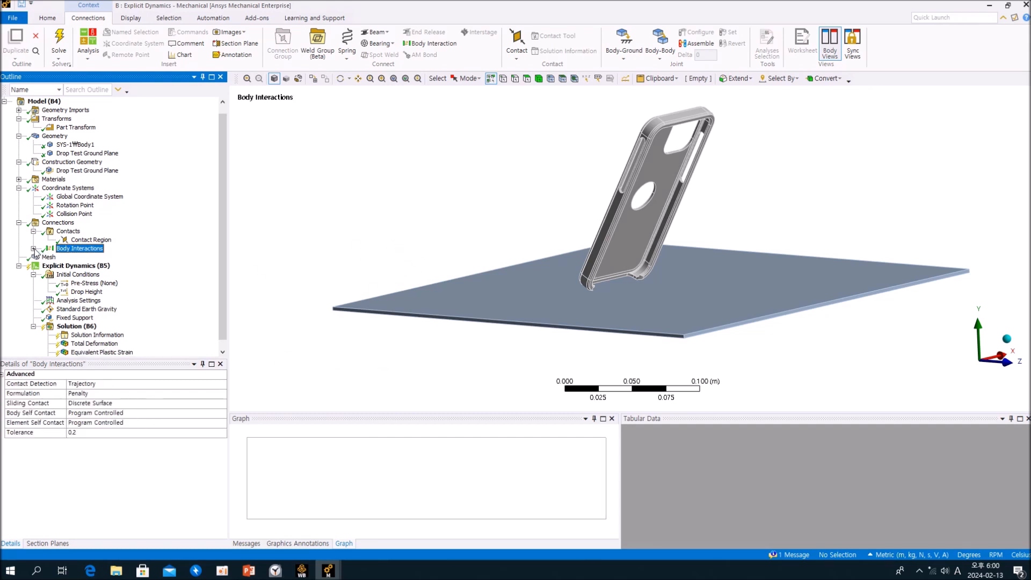
left_click(34, 231)
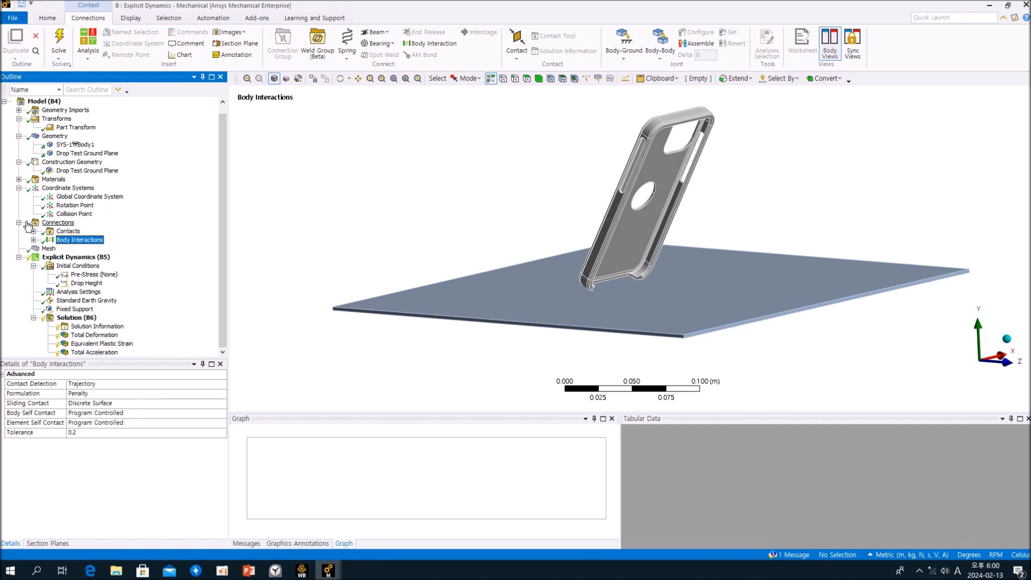
left_click(19, 188)
left_click(19, 171)
left_click(19, 145)
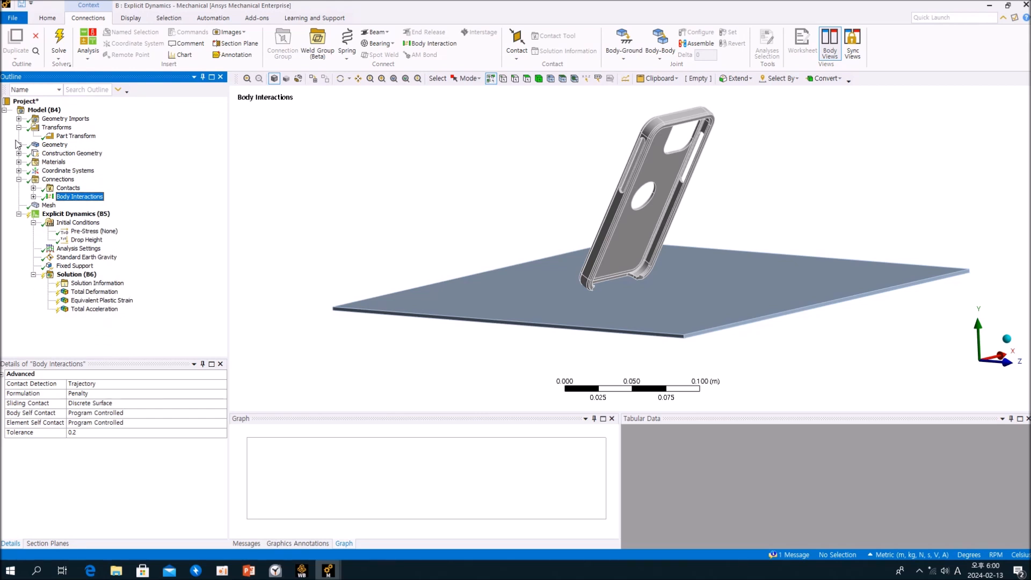
left_click(18, 128)
left_click(19, 171)
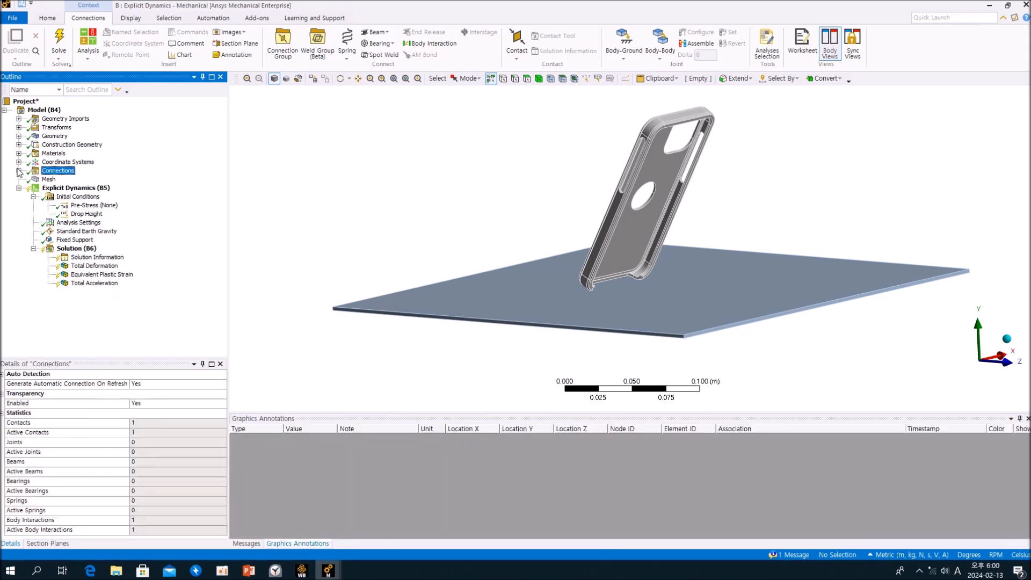
Display the mesh of the phone case and ground plane and switch the unit system to Metric (mm, kg, N, s, mV, mA).
left_click(48, 179)
middle_click_drag(421, 220, 481, 221)
left_click(177, 299)
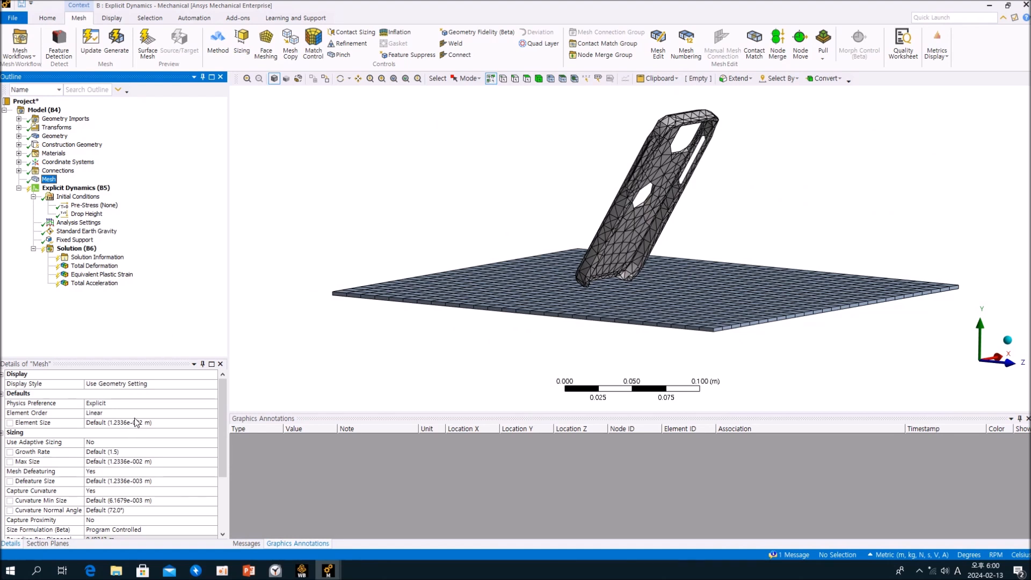
left_click(891, 554)
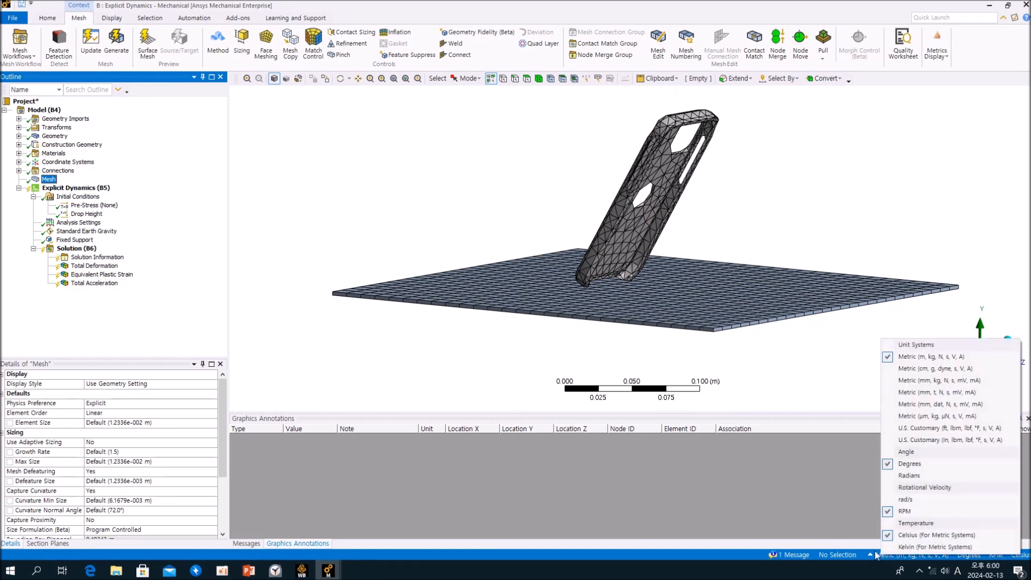
left_click(916, 380)
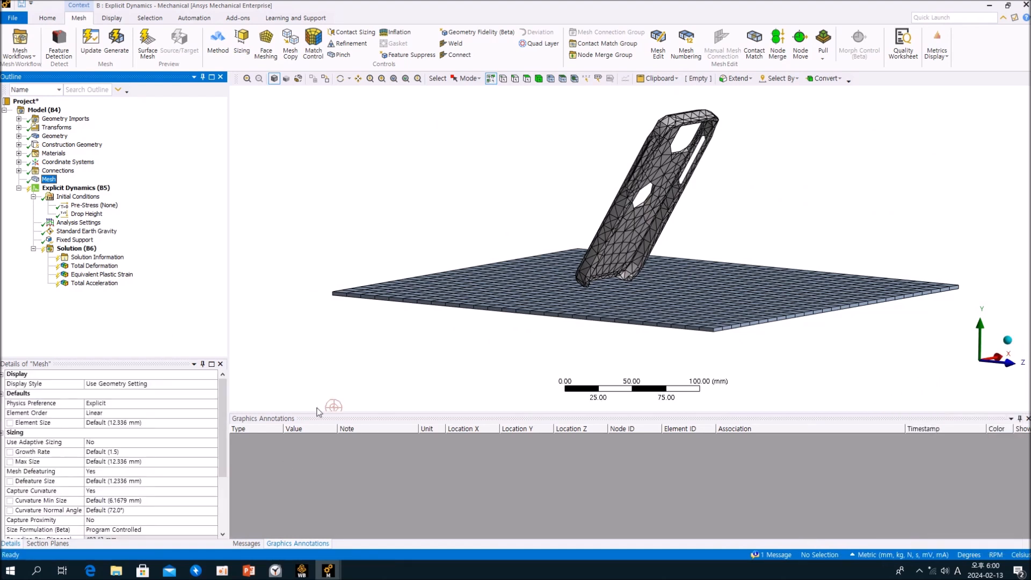
mouse_move(473, 342)
middle_mouse_down()
mouse_move(467, 384)
mouse_move(439, 340)
mouse_move(460, 352)
middle_mouse_up()
left_click(180, 292)
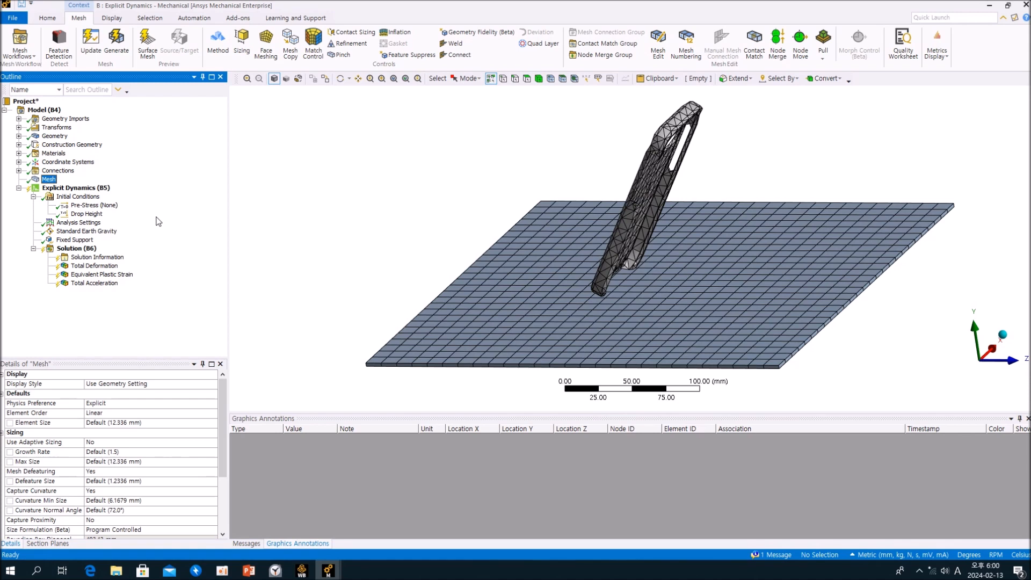
Check the Pre-Stress setting under Initial Conditions and view the phone case standing over the ground plane.
left_click(111, 206)
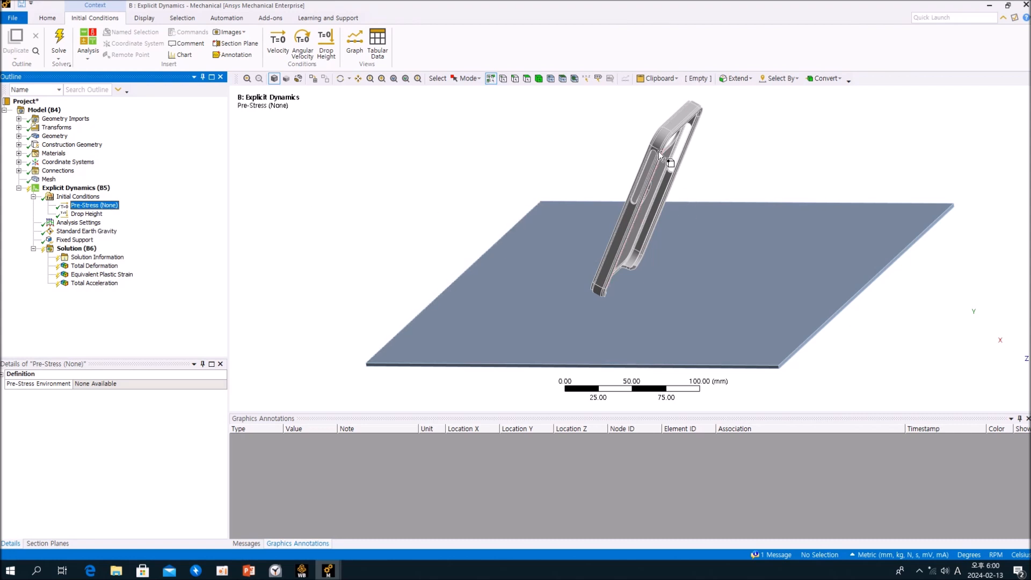
middle_click_drag(658, 151, 649, 142)
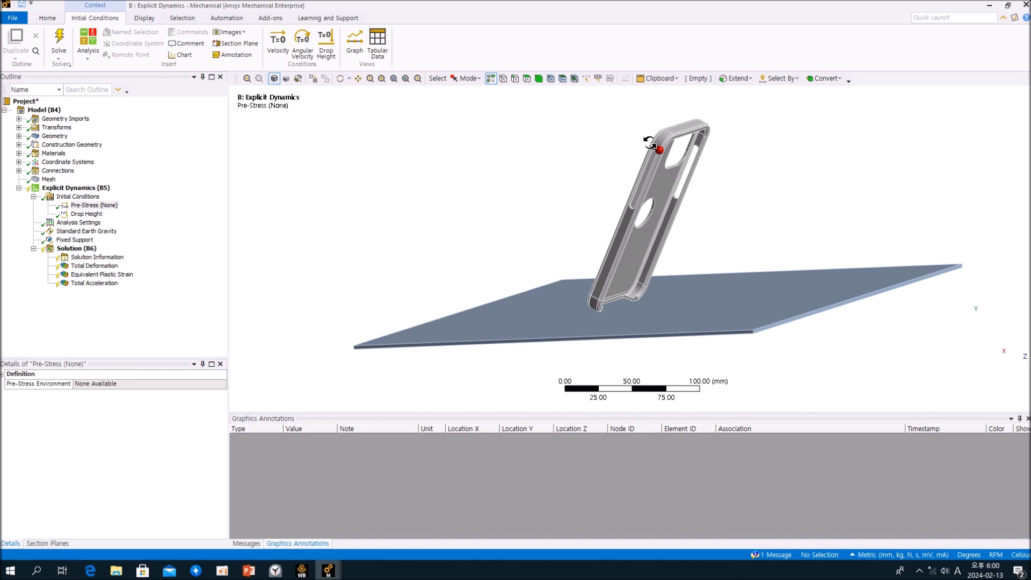
middle_click_drag(649, 142, 654, 144)
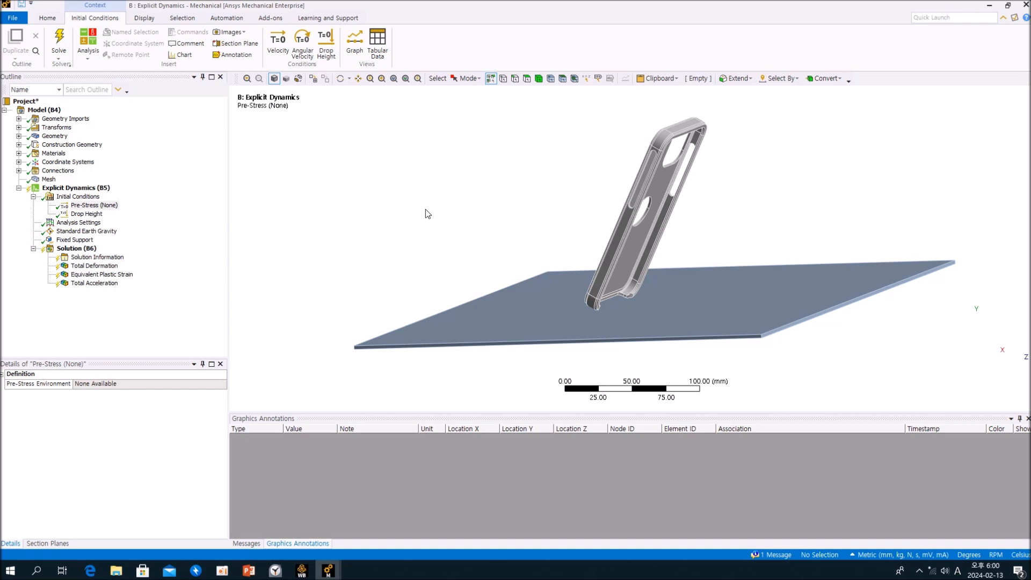
left_click(142, 206)
Review the Drop Height initial condition on the phone case, including the available Define By and Input Type options.
left_click(87, 214)
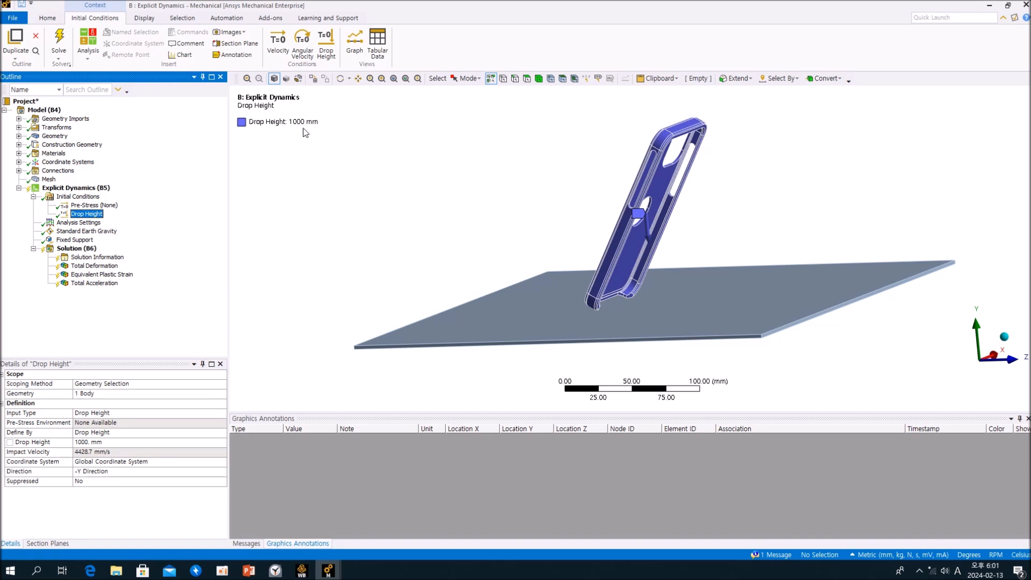
mouse_move(479, 198)
middle_mouse_down()
mouse_move(552, 203)
mouse_move(487, 199)
middle_mouse_up()
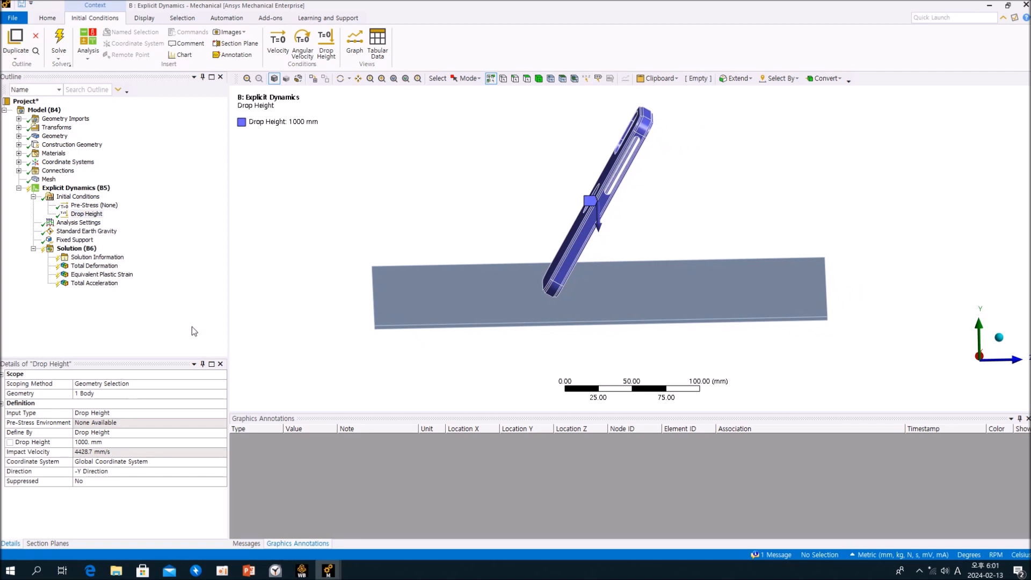
left_click(124, 431)
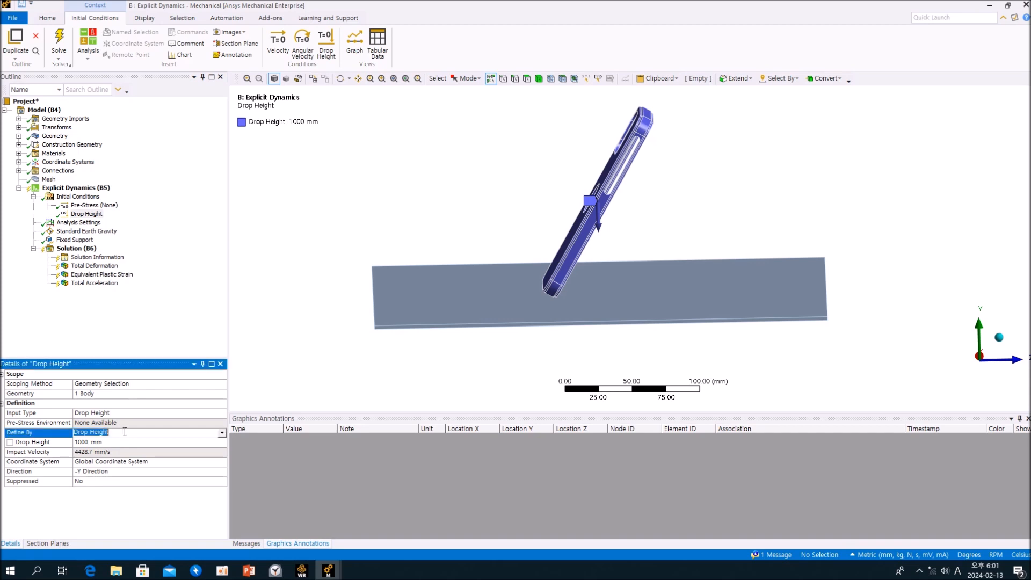
left_click(222, 433)
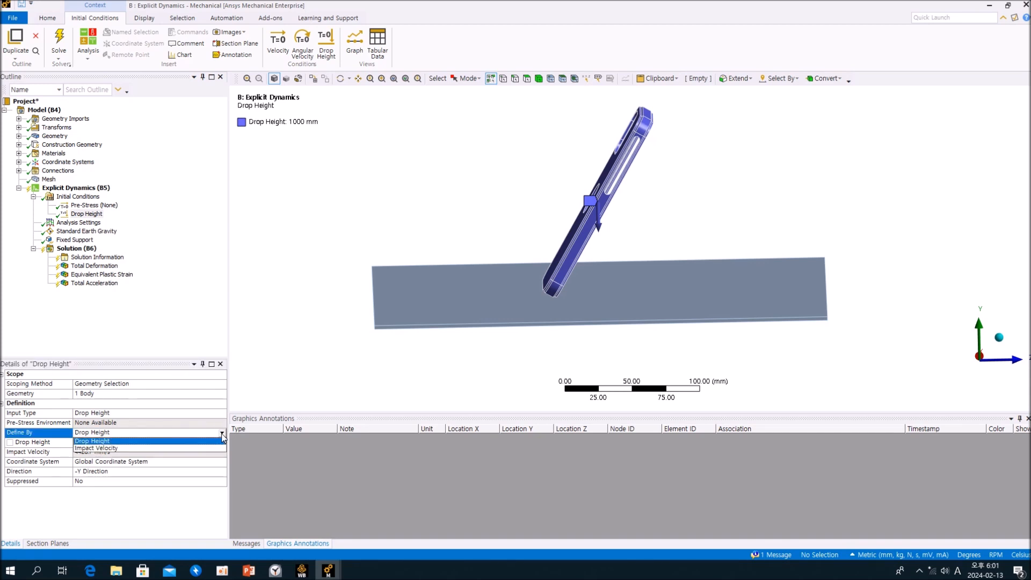
left_click(191, 325)
left_click(222, 414)
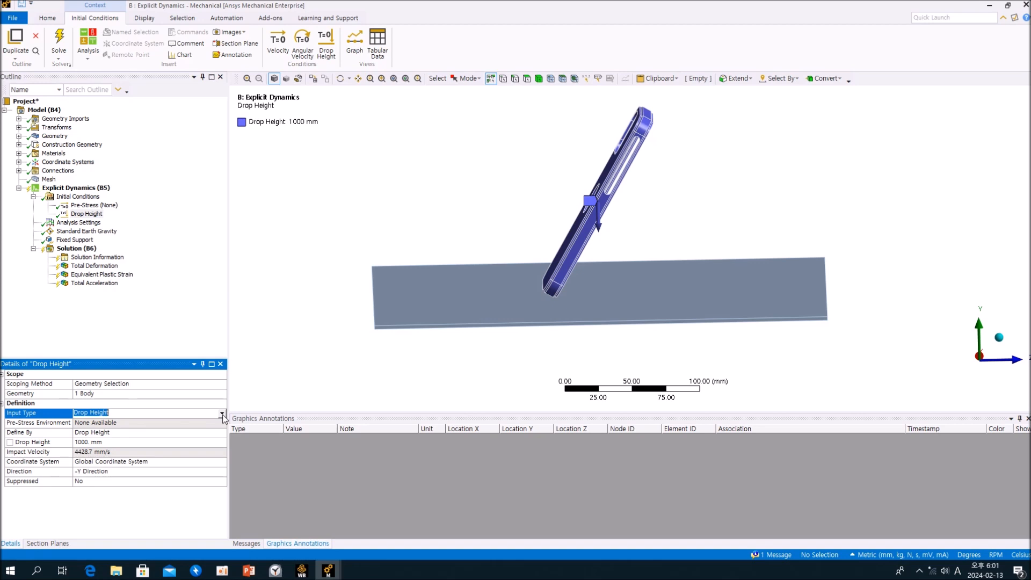
left_click(222, 413)
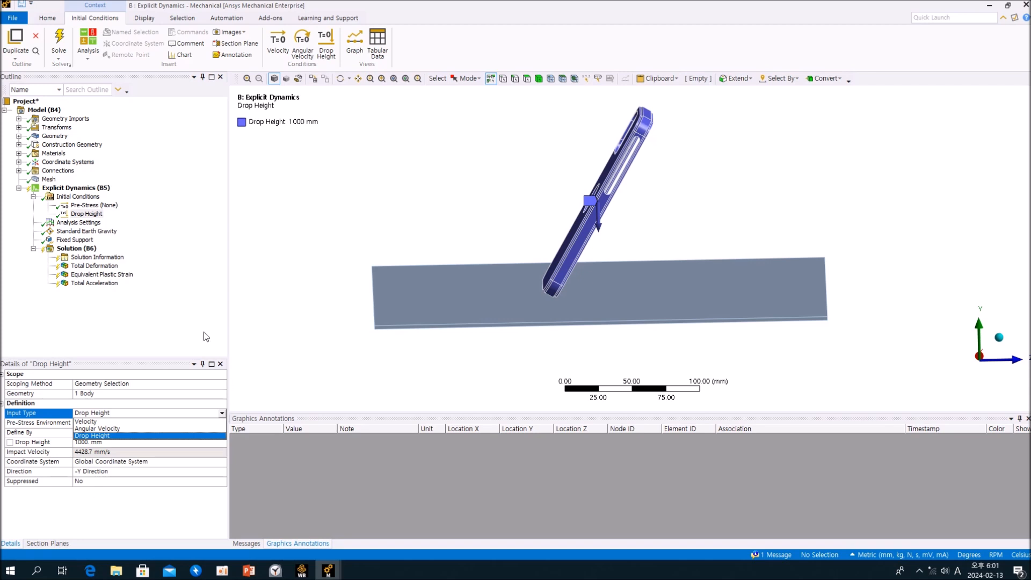
left_click(197, 315)
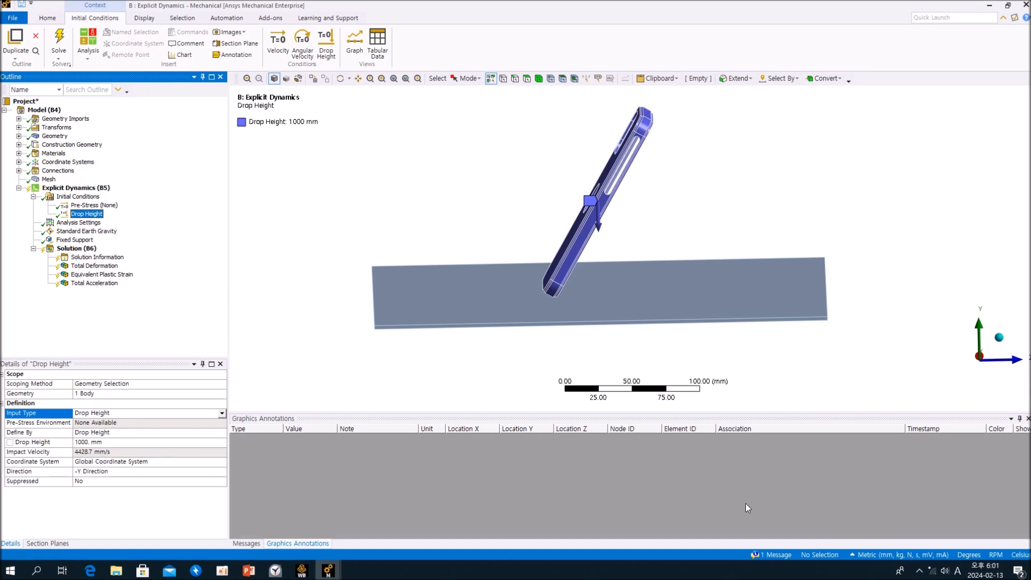
Switch the unit system to Metric (m, kg, N, s, V, A).
left_click(866, 555)
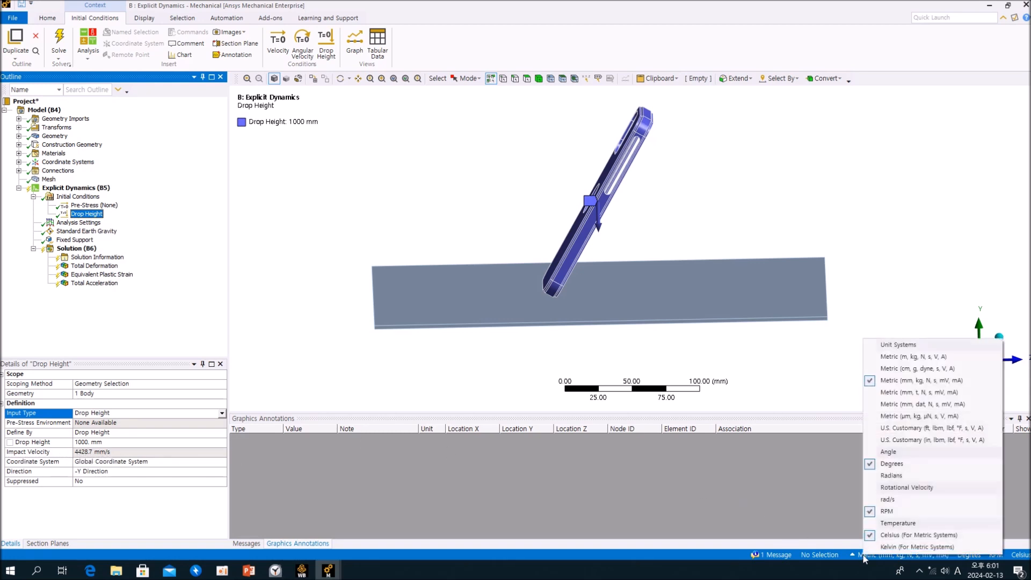
left_click(899, 357)
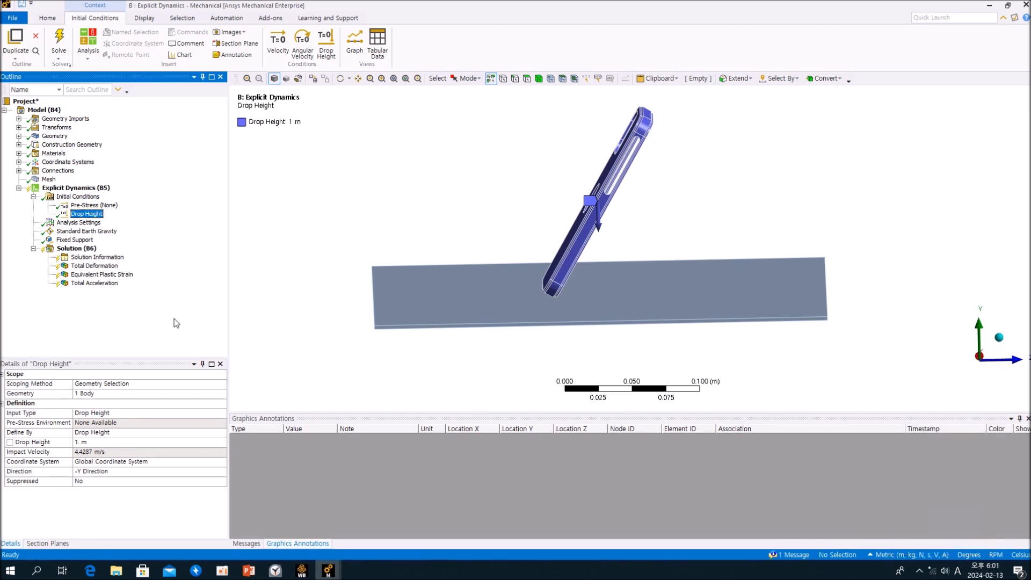
Examine the phone case's modelled position above the ground plane in relation to the 1 m drop height.
middle_click_drag(617, 222, 577, 214)
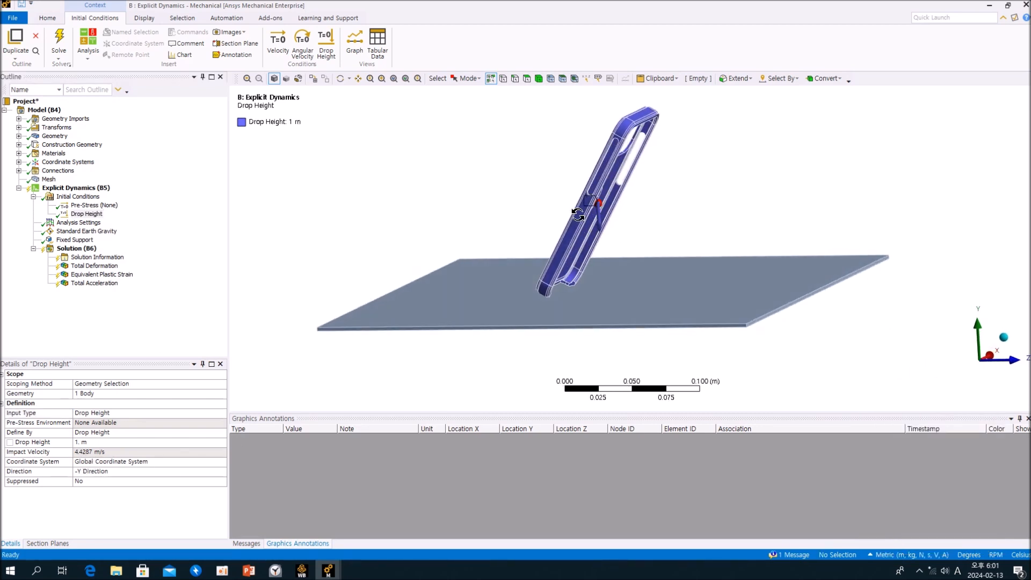
middle_click_drag(610, 172, 608, 210, "ctrl")
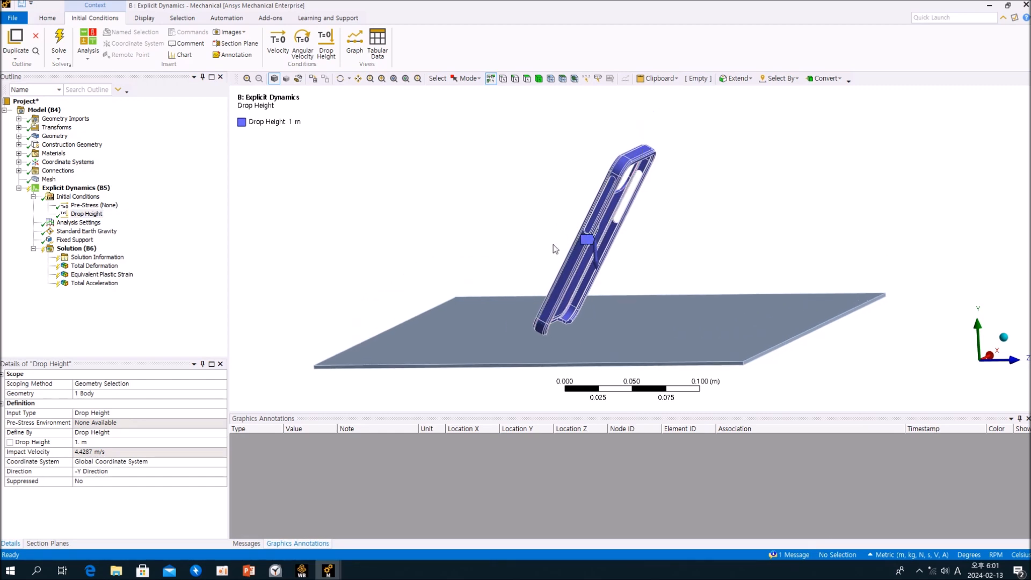
middle_click_drag(568, 237, 554, 298, "ctrl")
scroll(543, 255, "up", 3)
scroll(544, 256, "down", 10)
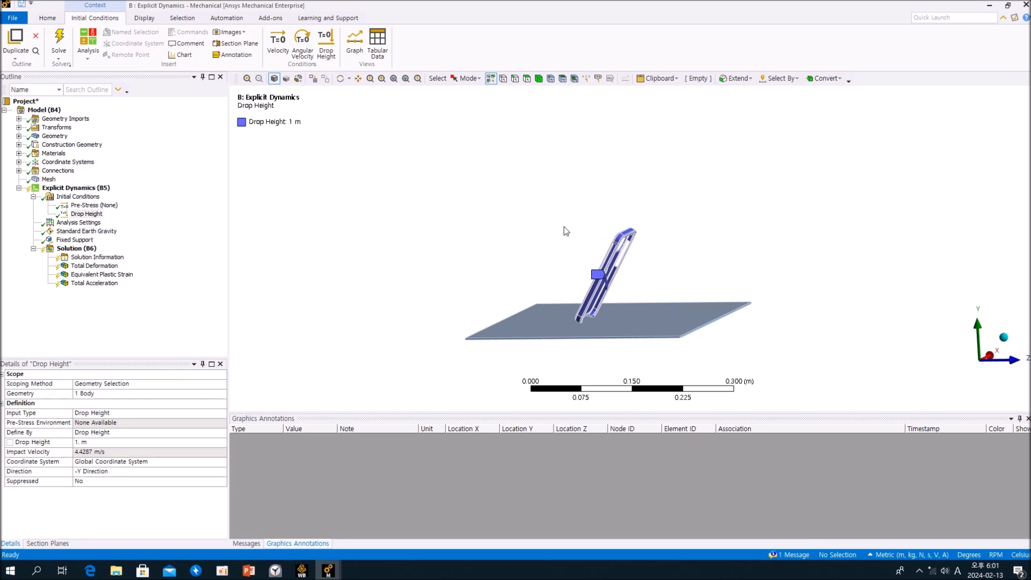
scroll(582, 101, "down", 5)
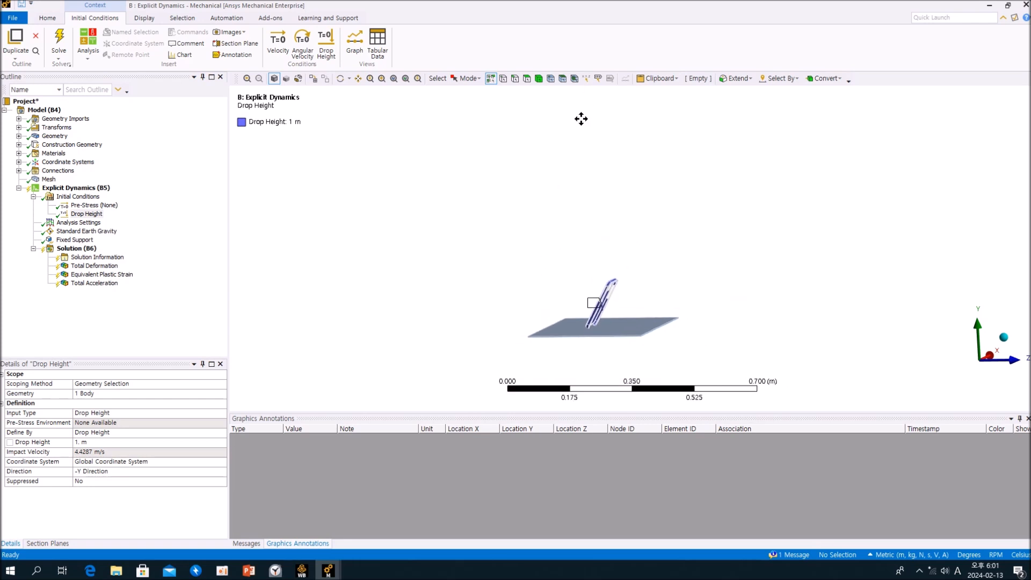
middle_click_drag(581, 118, 574, 157, "ctrl")
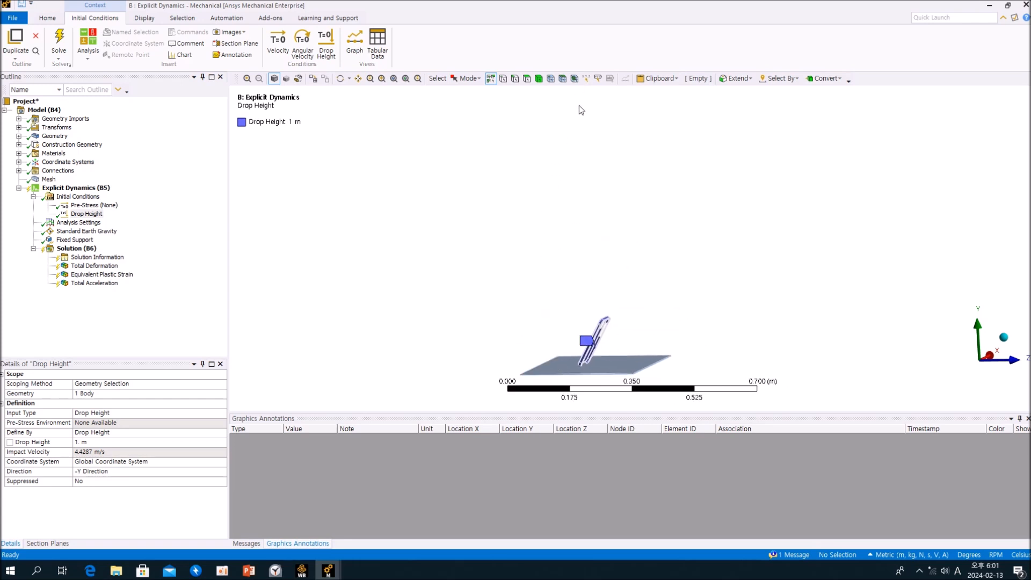
middle_click_drag(616, 328, 603, 260, "ctrl")
Inspect the gap between the phone case's lower corner and the ground plane, and the Drop Height direction arrow, from several angles.
scroll(582, 298, "up", 9)
middle_click_drag(483, 359, 675, 253, "ctrl")
scroll(646, 231, "up", 4)
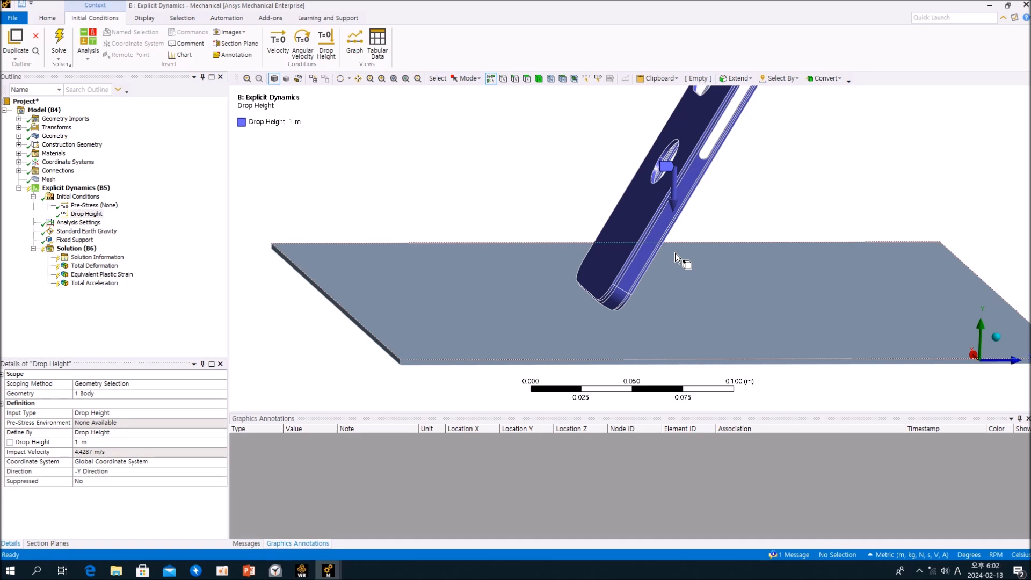
middle_click_drag(666, 231, 626, 197)
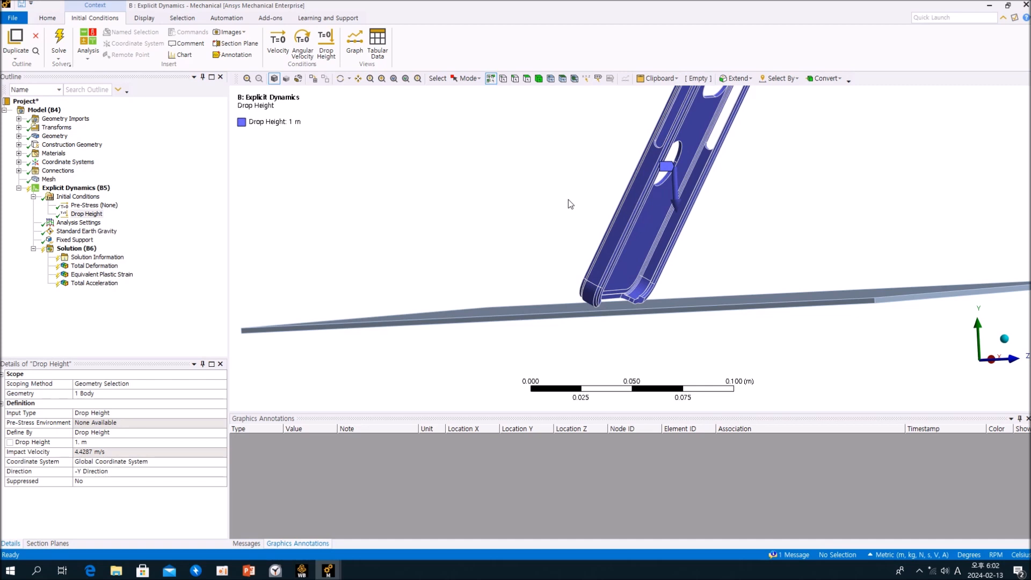
middle_click_drag(552, 193, 582, 253)
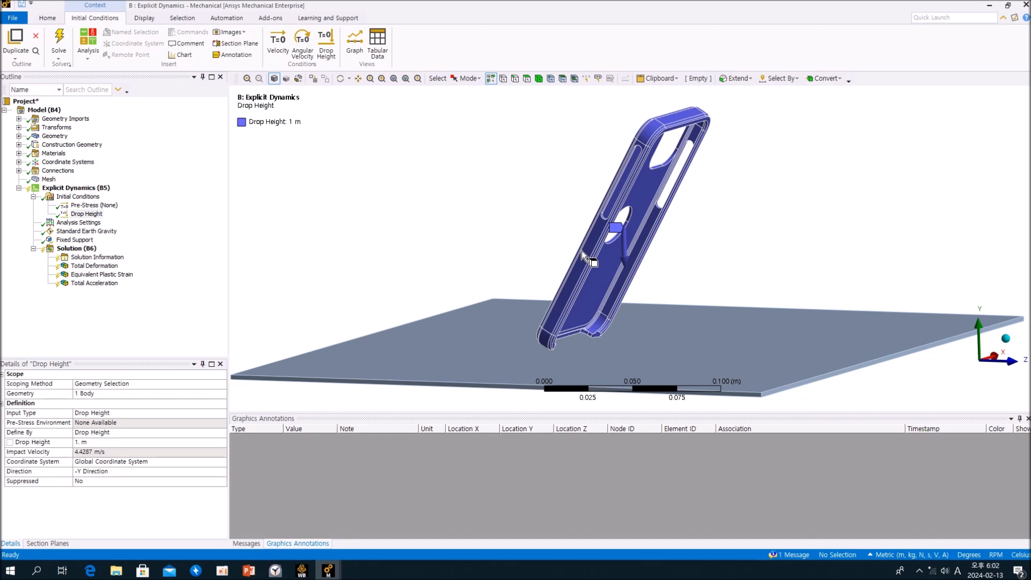
middle_click_drag(591, 272, 635, 261)
scroll(650, 248, "up", 3)
scroll(649, 248, "down", 9)
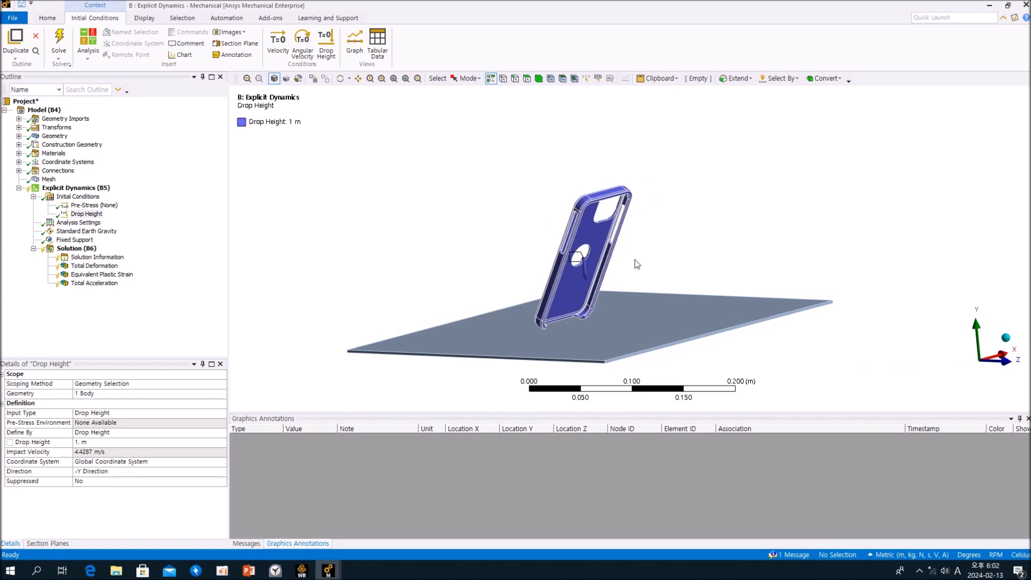
scroll(585, 283, "up", 4)
middle_click_drag(584, 283, 551, 231)
scroll(552, 231, "up", 1)
scroll(552, 230, "down", 3)
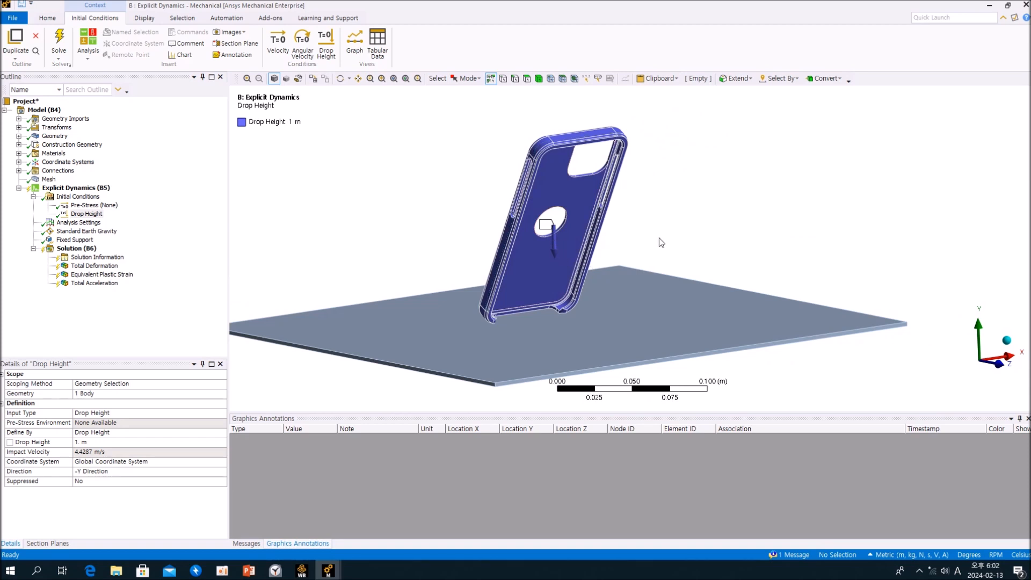
middle_click_drag(593, 262, 615, 265)
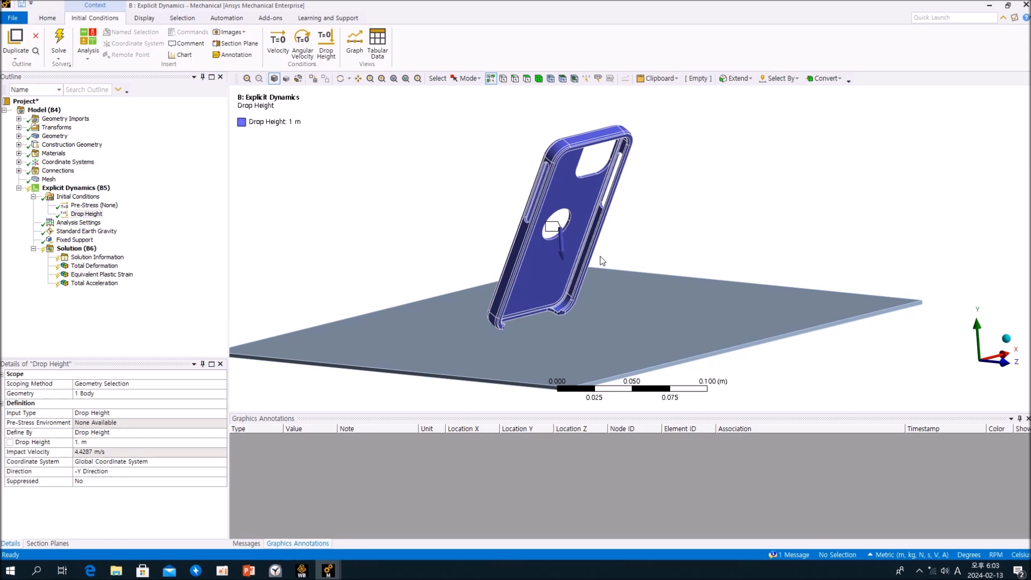
middle_click_drag(558, 251, 562, 255)
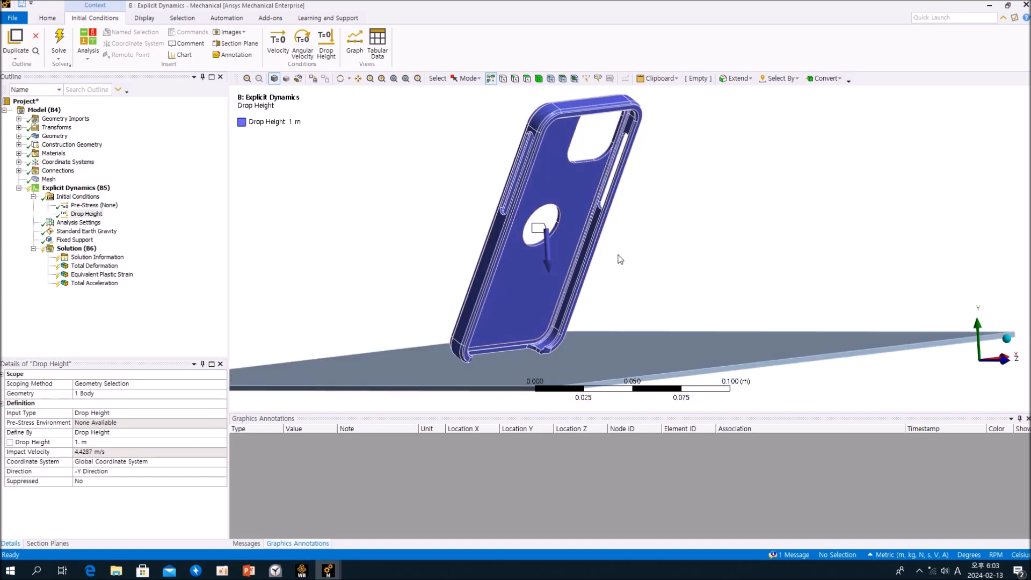
left_click(192, 254)
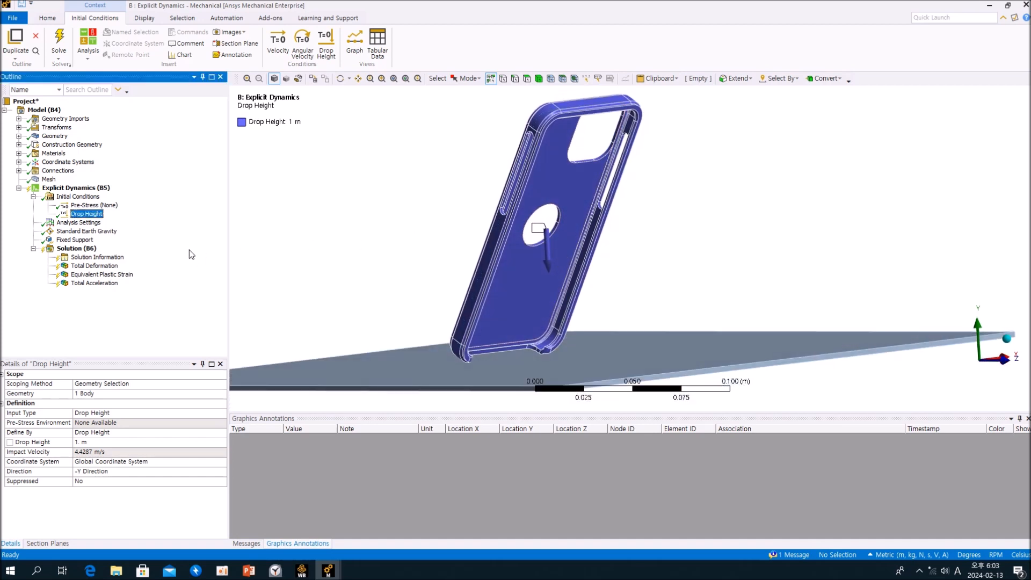
Set the End Time in the Analysis Settings of the B: Explicit Dynamics drop test to 1 s.
left_click(86, 222)
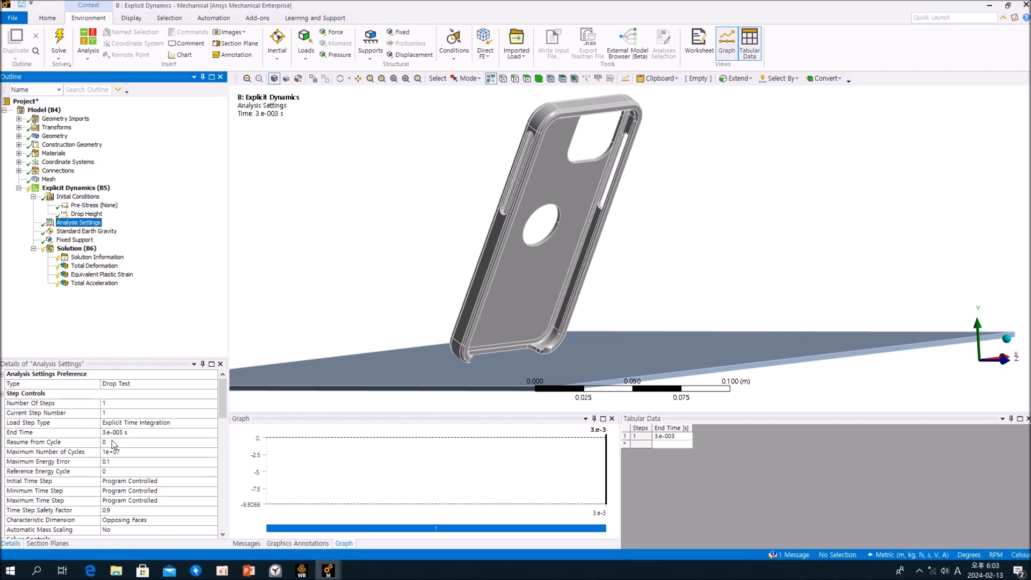
left_click(155, 433)
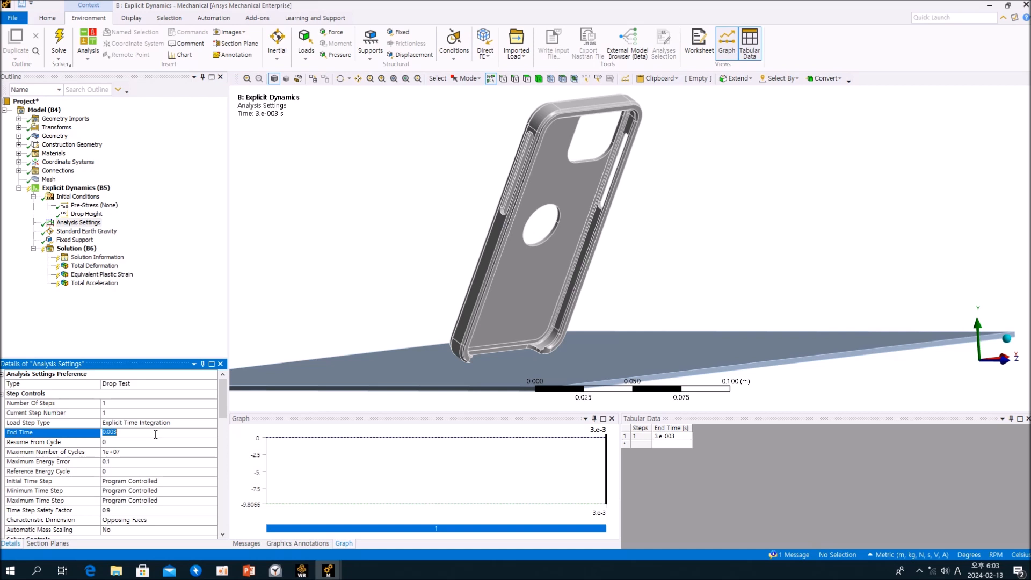
type("1")
key("Return")
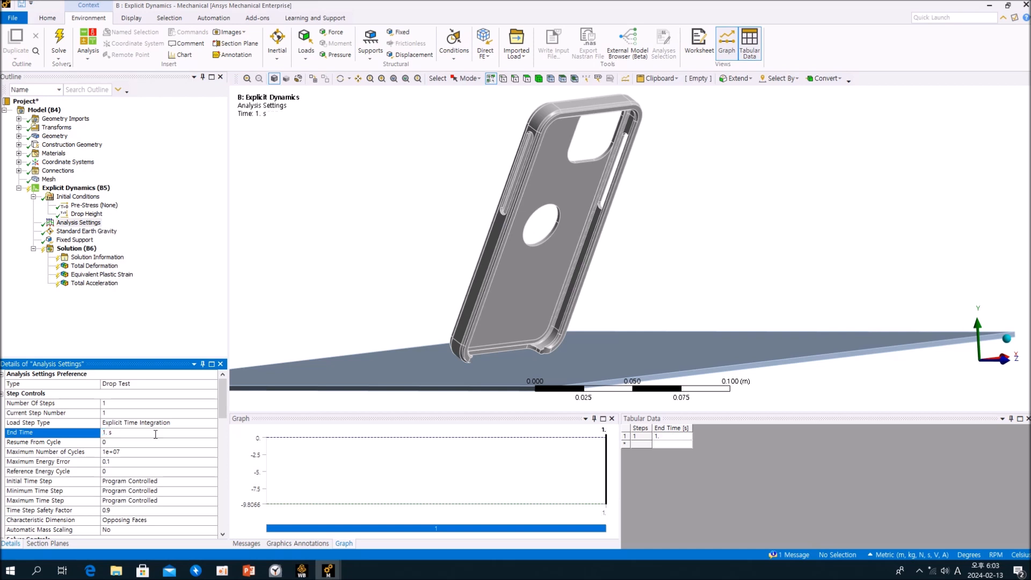
left_click(164, 323)
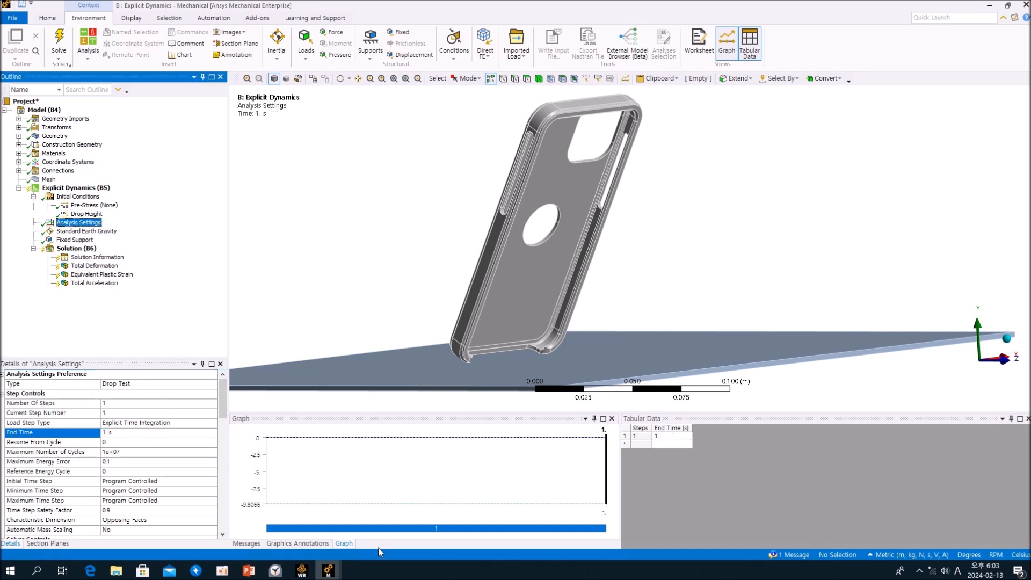
Check the End Time in the Analysis Settings of the A: Explicit Dynamics model, and return to the B model.
mouse_move(328, 570)
left_click(269, 523)
left_click(90, 267)
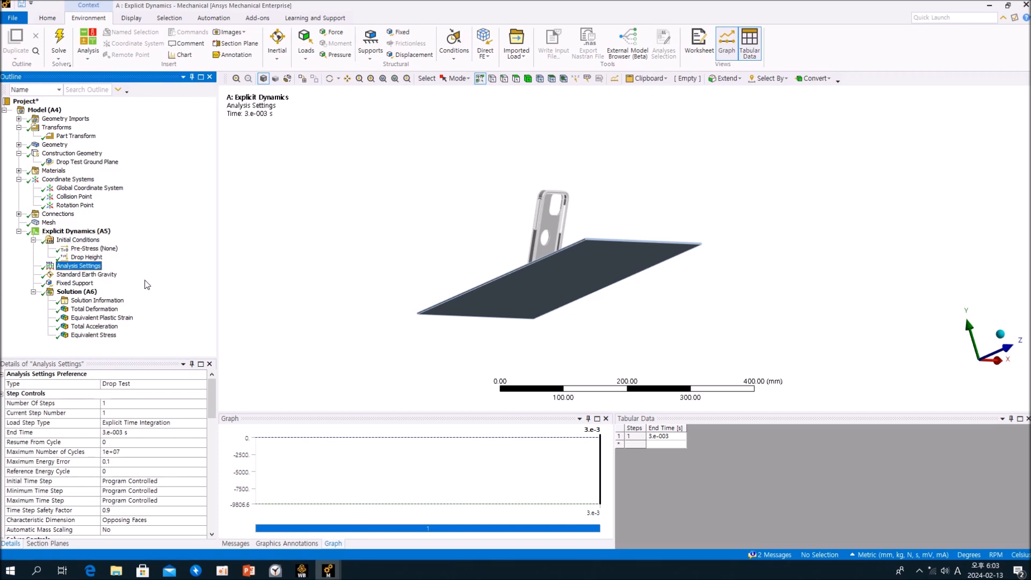
mouse_move(328, 570)
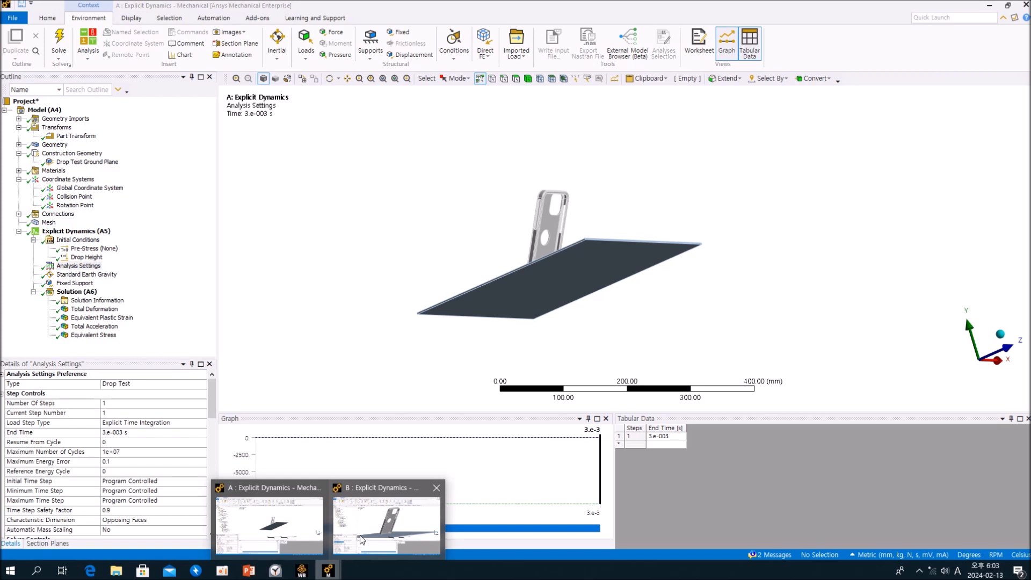
left_click(363, 538)
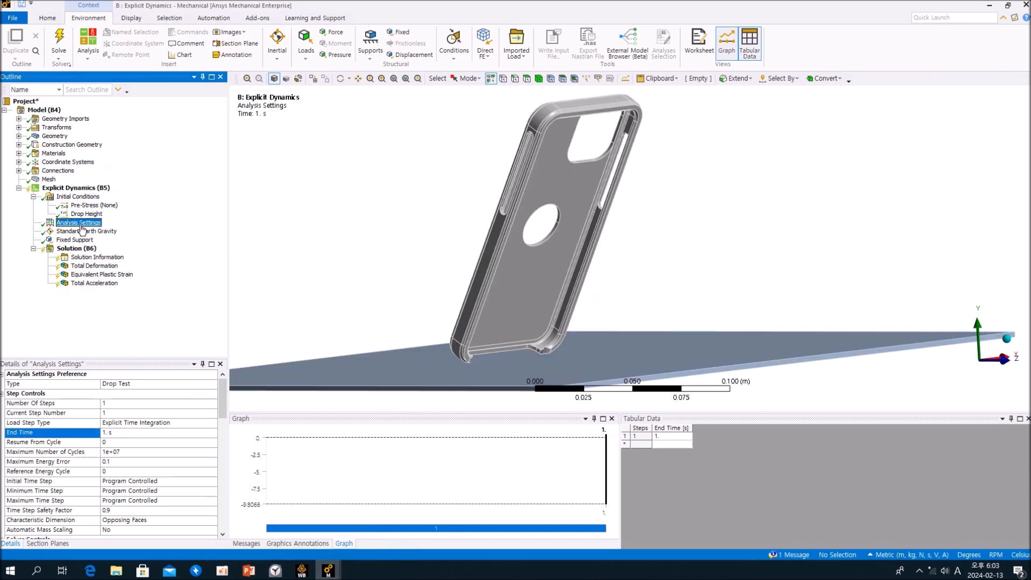
Examine the phone case's starting position over the ground plane from several angles.
middle_click_drag(545, 223, 471, 223)
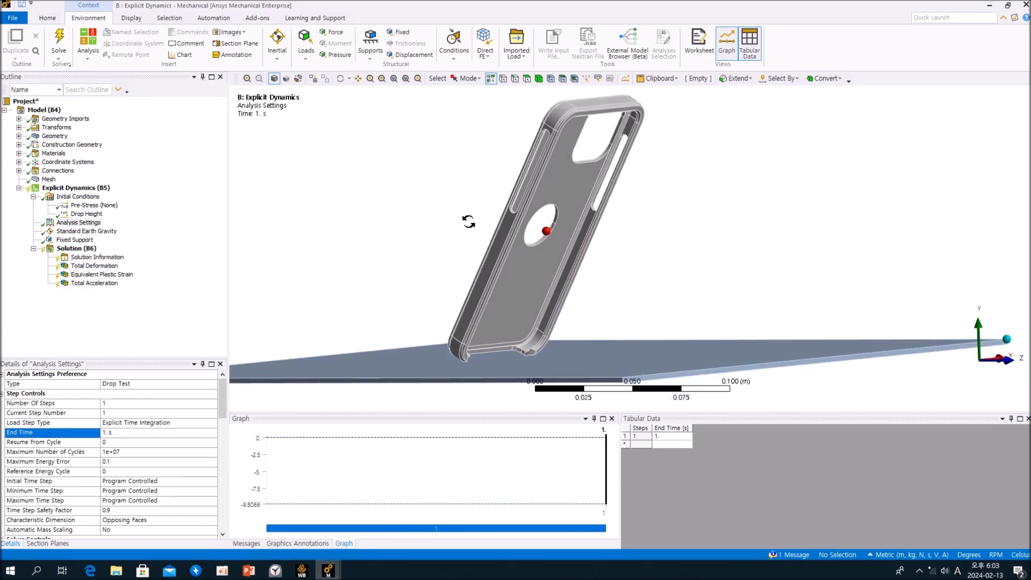
left_click(202, 308)
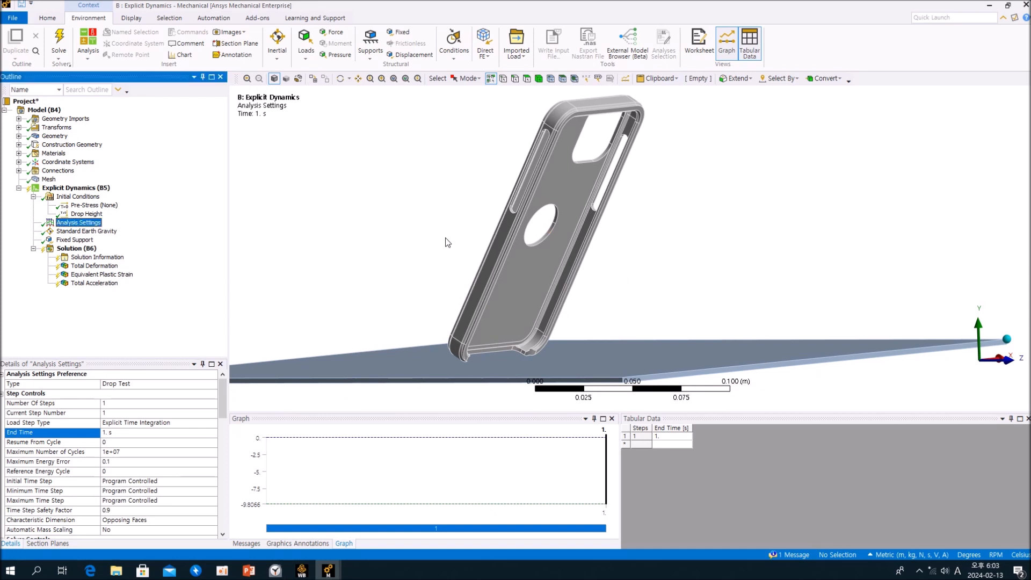
middle_click_drag(452, 223, 451, 231)
left_click(171, 316)
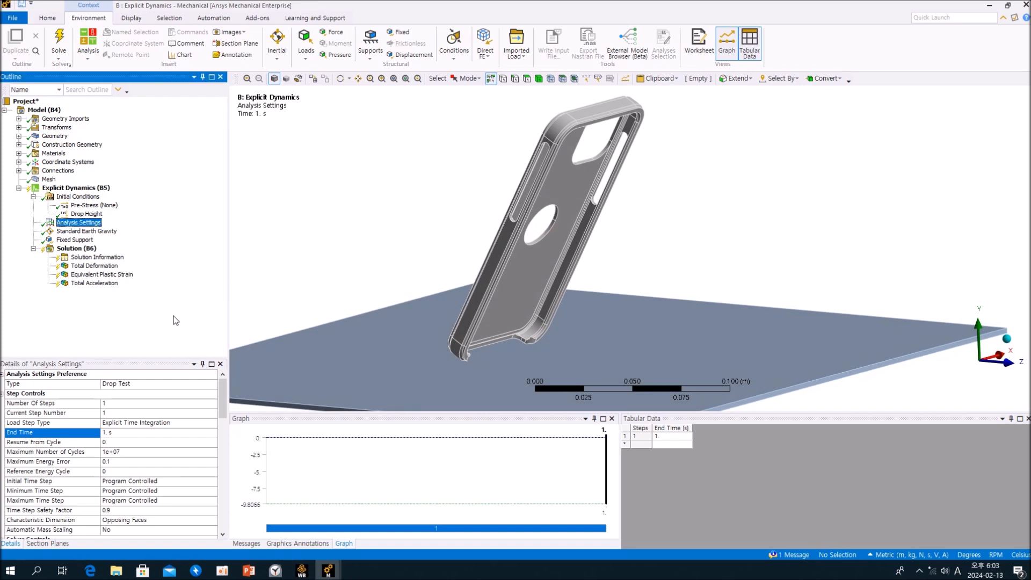
middle_click_drag(487, 240, 477, 261)
scroll(479, 252, "up", 2)
scroll(477, 253, "down", 2)
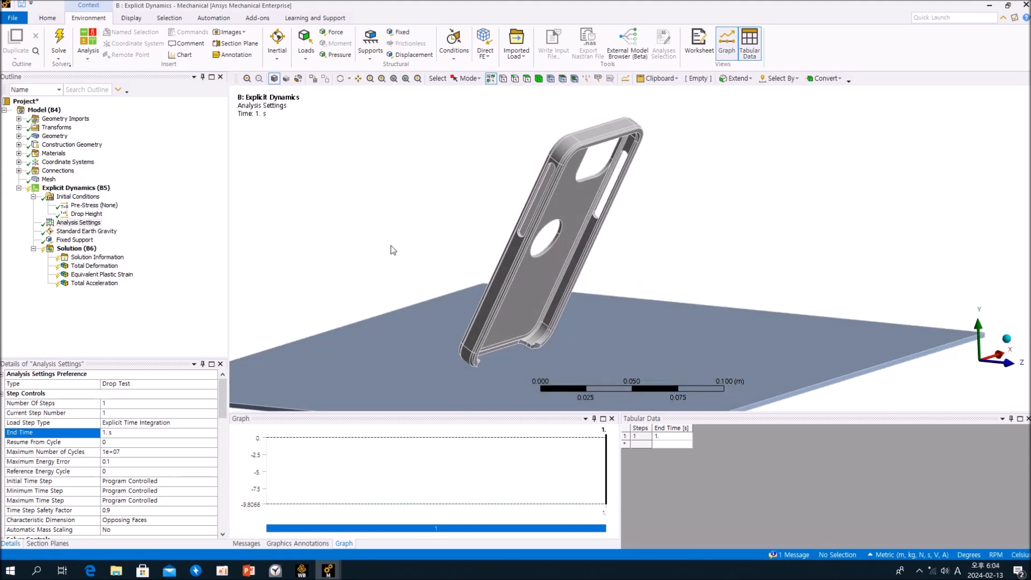
left_click(153, 296)
Review the Standard Earth Gravity load and its direction arrow on the phone case from both sides.
left_click(98, 231)
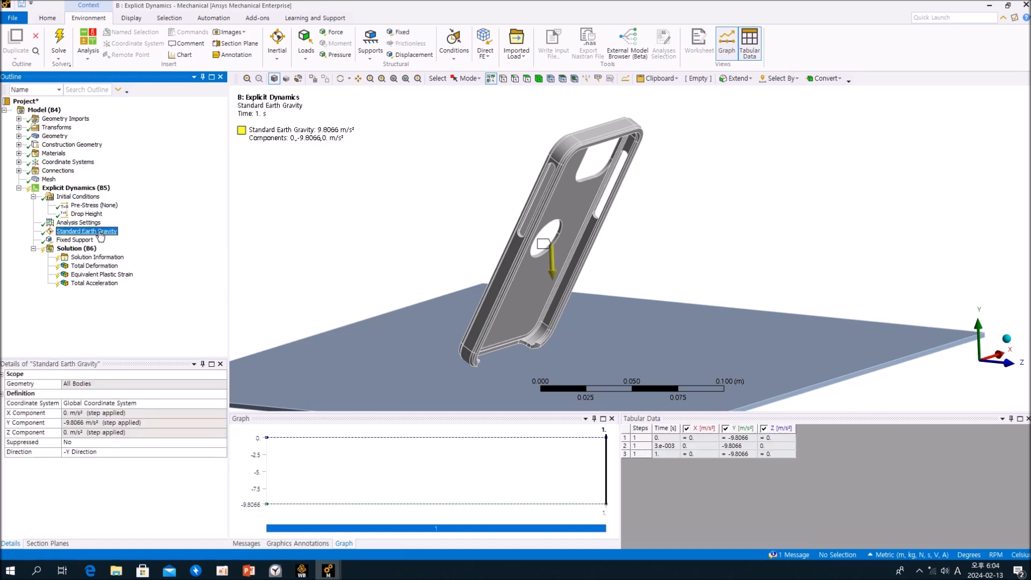
middle_click_drag(470, 238, 486, 225)
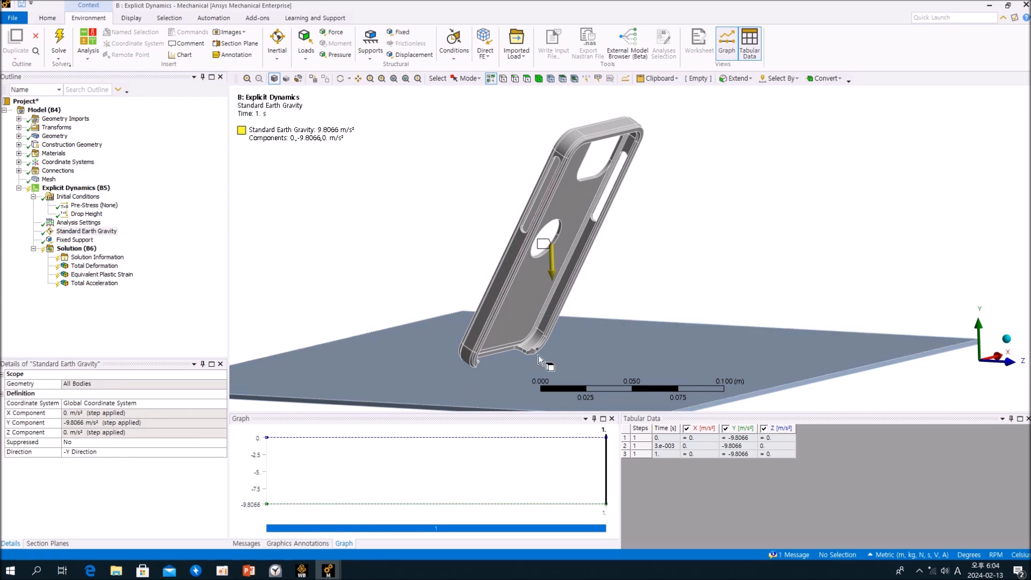
mouse_move(628, 290)
middle_mouse_down("ctrl")
mouse_move(623, 278)
mouse_move(840, 272)
mouse_move(636, 281)
middle_mouse_up("ctrl")
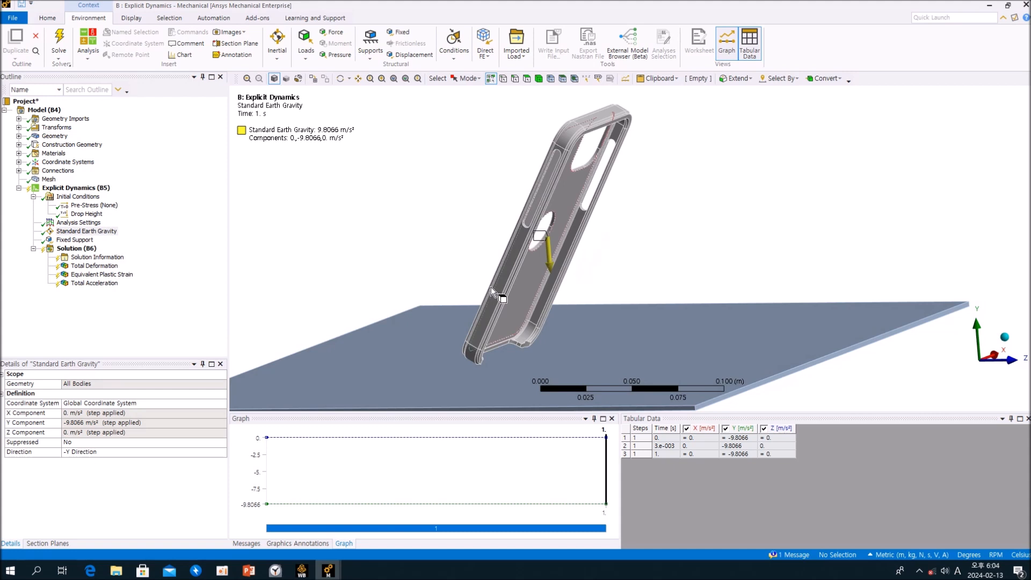
middle_click_drag(563, 271, 538, 252)
left_click(160, 283)
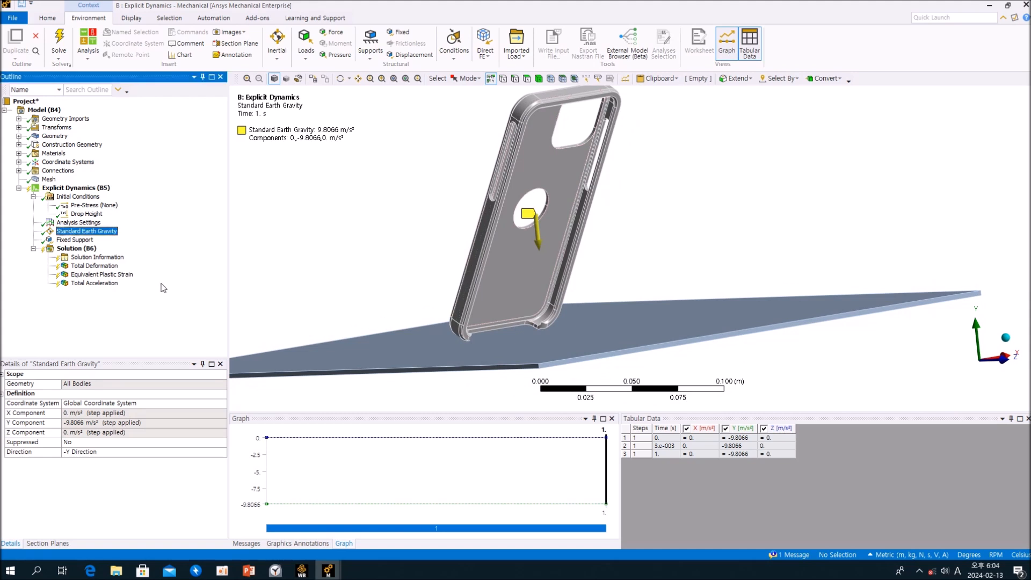
left_click(19, 162)
left_click(19, 163)
middle_click_drag(326, 233, 517, 221)
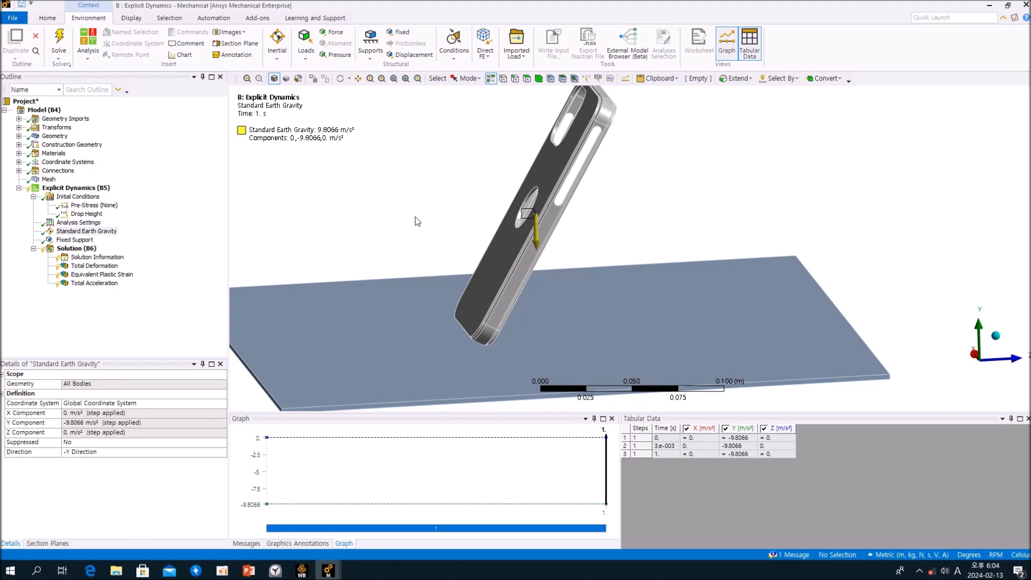
mouse_move(598, 234)
middle_mouse_down()
mouse_move(442, 223)
mouse_move(587, 208)
mouse_move(603, 217)
middle_mouse_up()
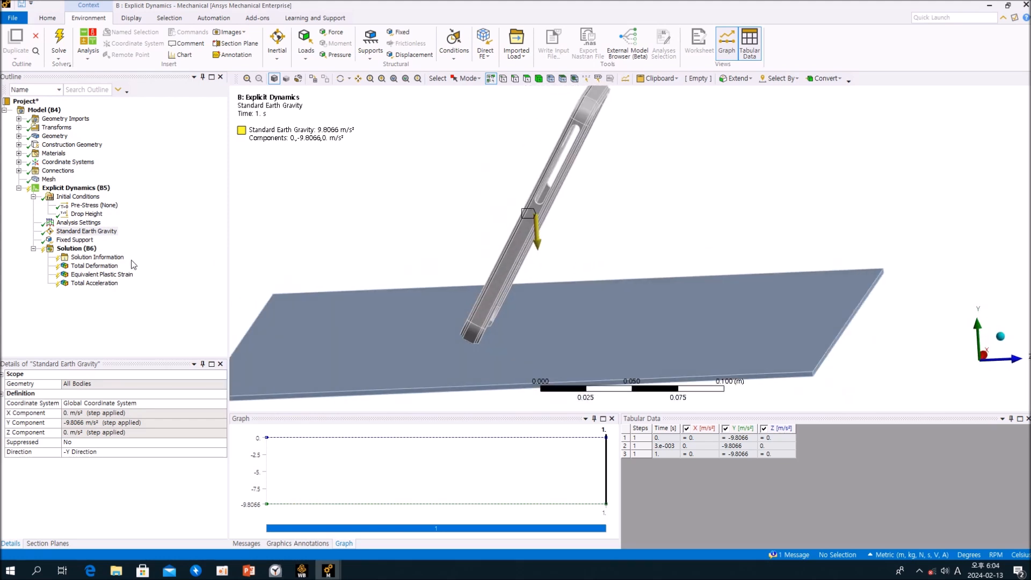
left_click(165, 236)
Review the Fixed Support and the Drop Test Ground Plane it constrains, including the plane's construction geometry and body properties.
left_click(77, 242)
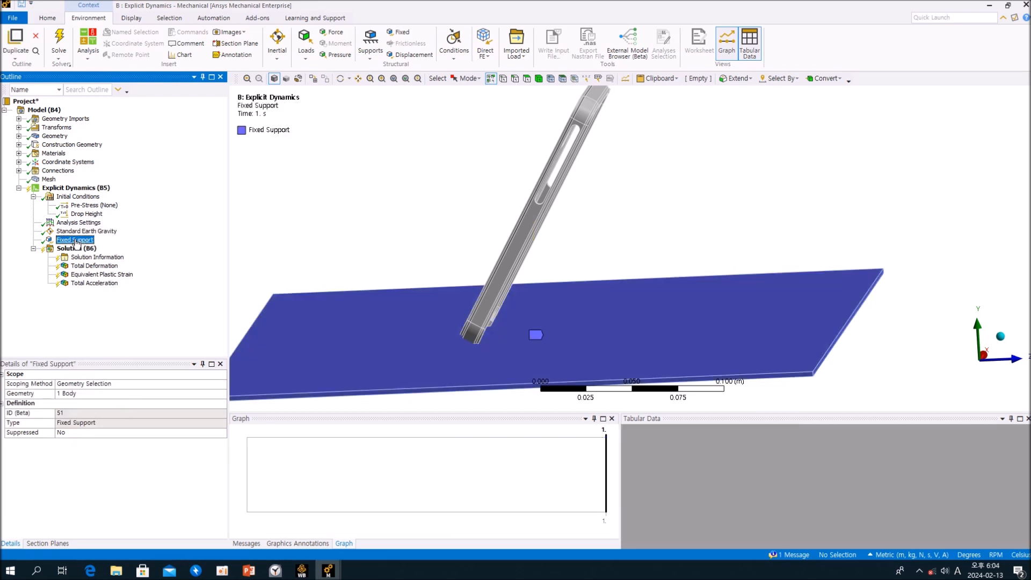
middle_click_drag(545, 223, 610, 226)
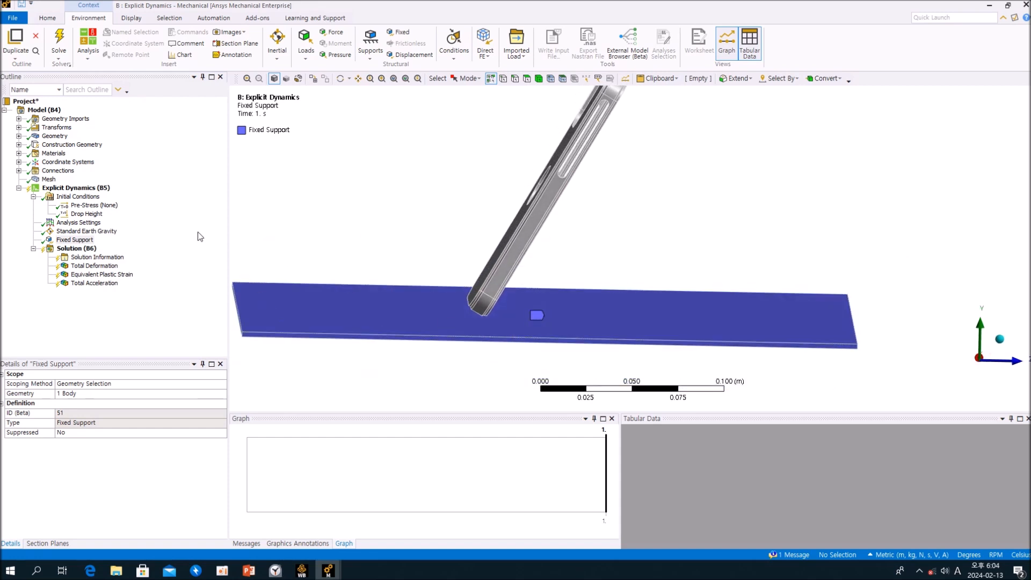
left_click(19, 145)
left_click(80, 153)
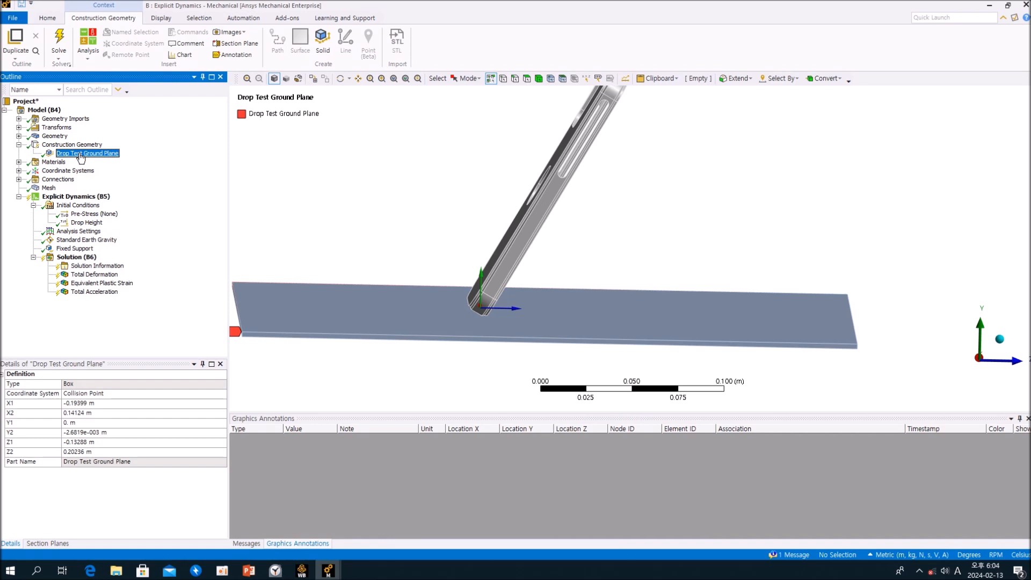
left_click(19, 137)
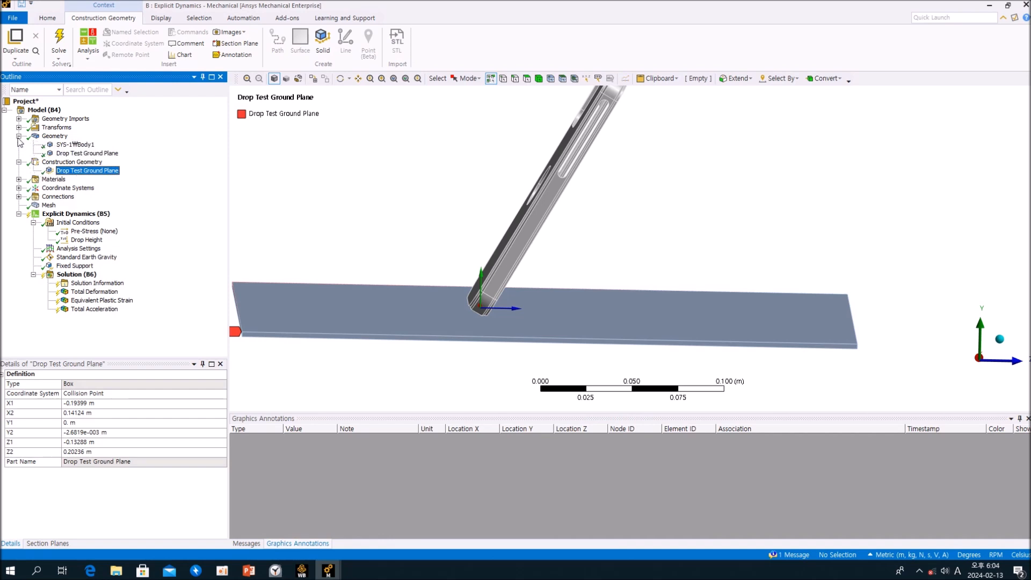
left_click(79, 154)
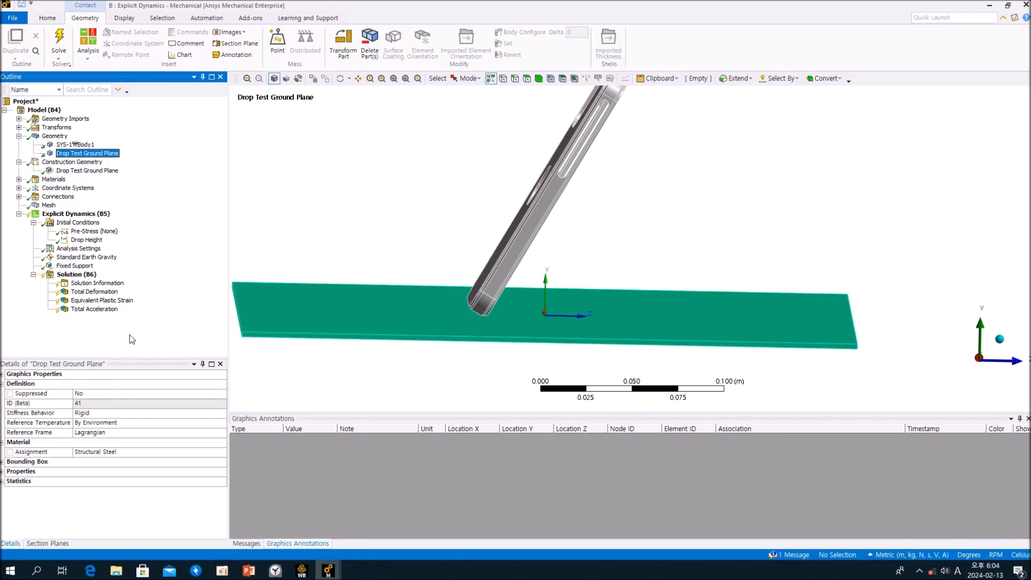
left_click(75, 266)
mouse_move(401, 216)
middle_mouse_down()
mouse_move(457, 203)
mouse_move(416, 202)
middle_mouse_up()
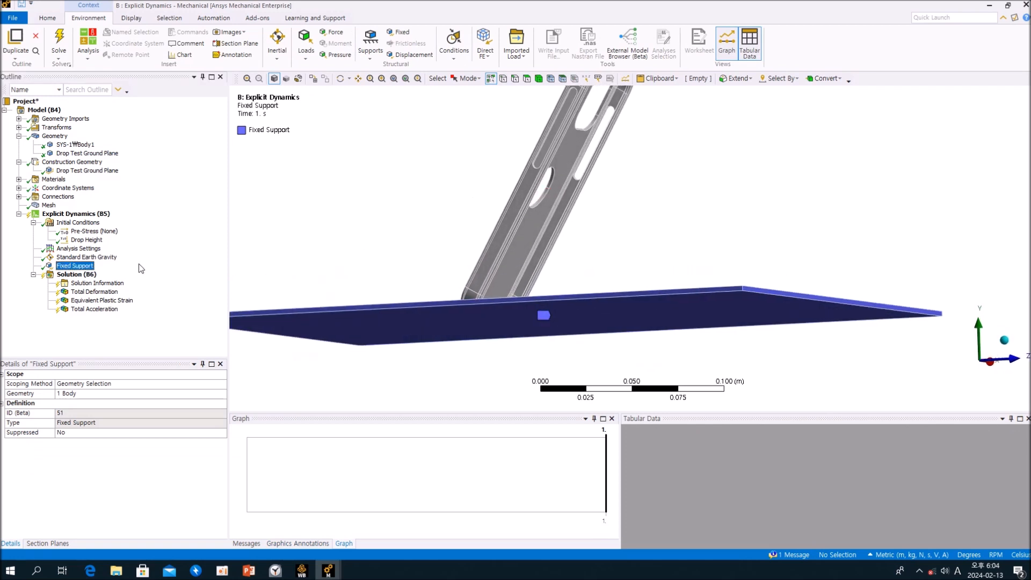
Check the Solution settings of the B model, close its Mechanical window and bring up the A: Explicit Dynamics model.
left_click(83, 276)
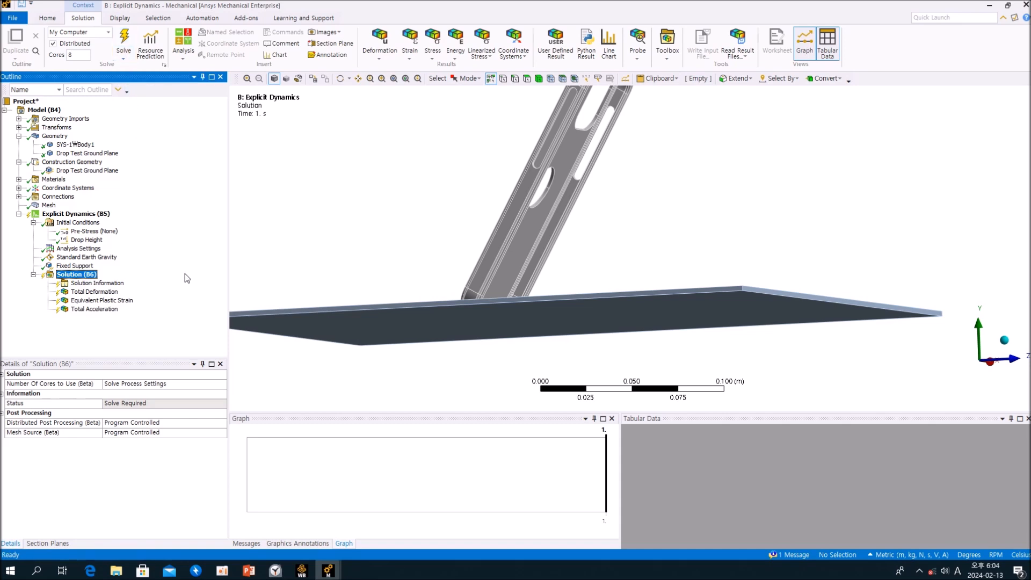
left_click(1025, 5)
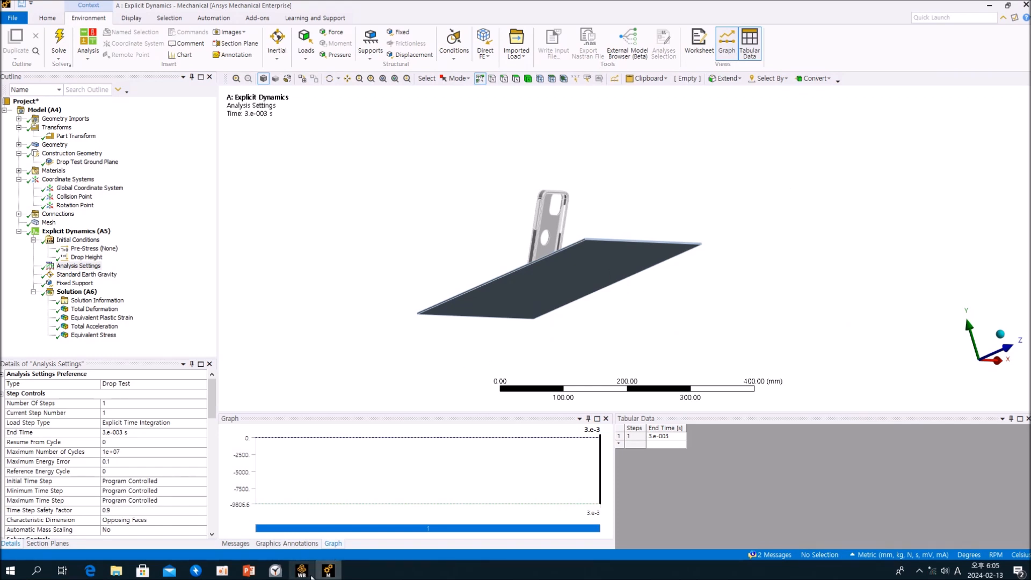
left_click(175, 320)
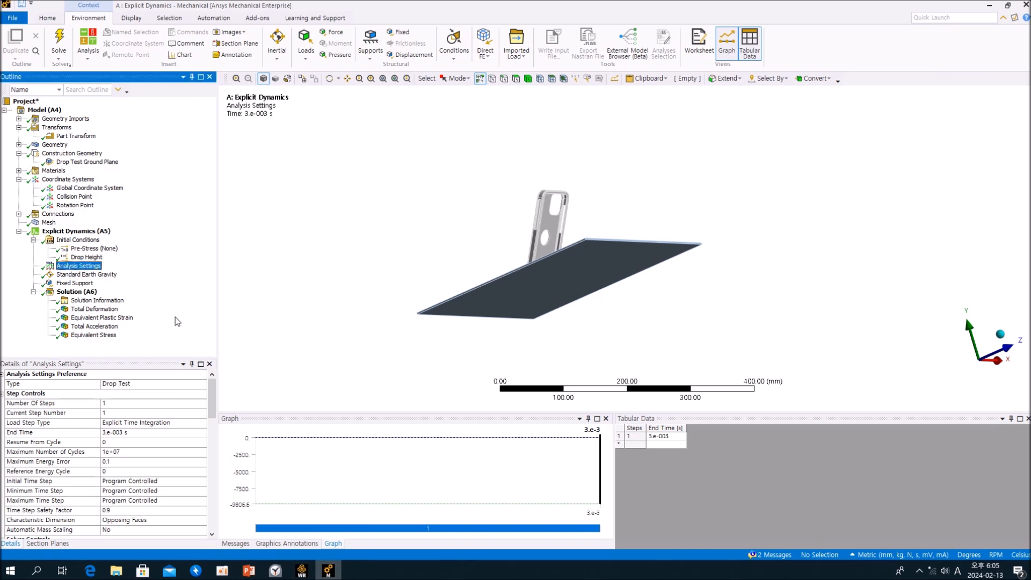
middle_click_drag(524, 273, 555, 292)
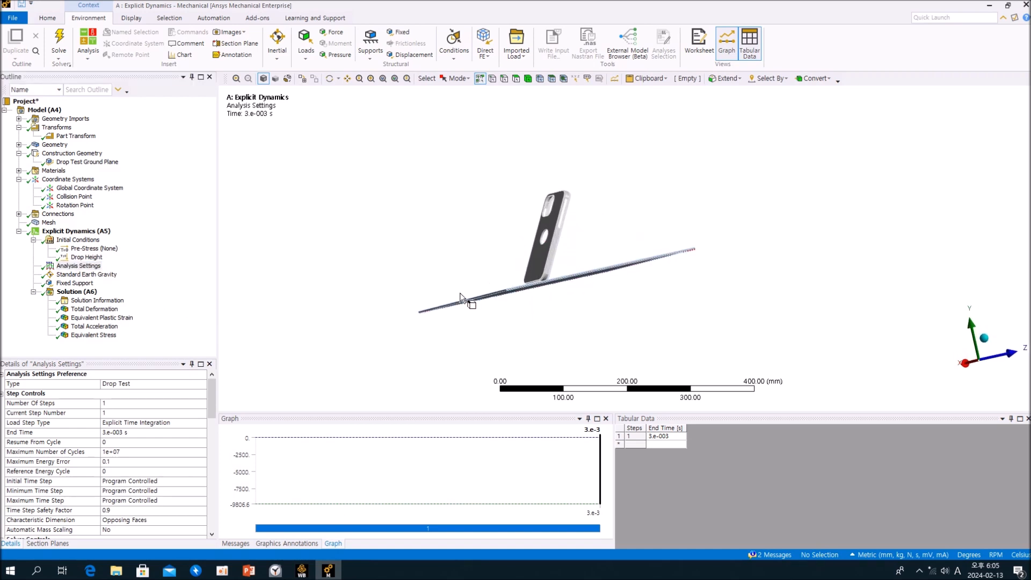
Review the solver output of the A analysis, comparing its cycle times and run time with the End Time in Analysis Settings.
left_click(110, 301)
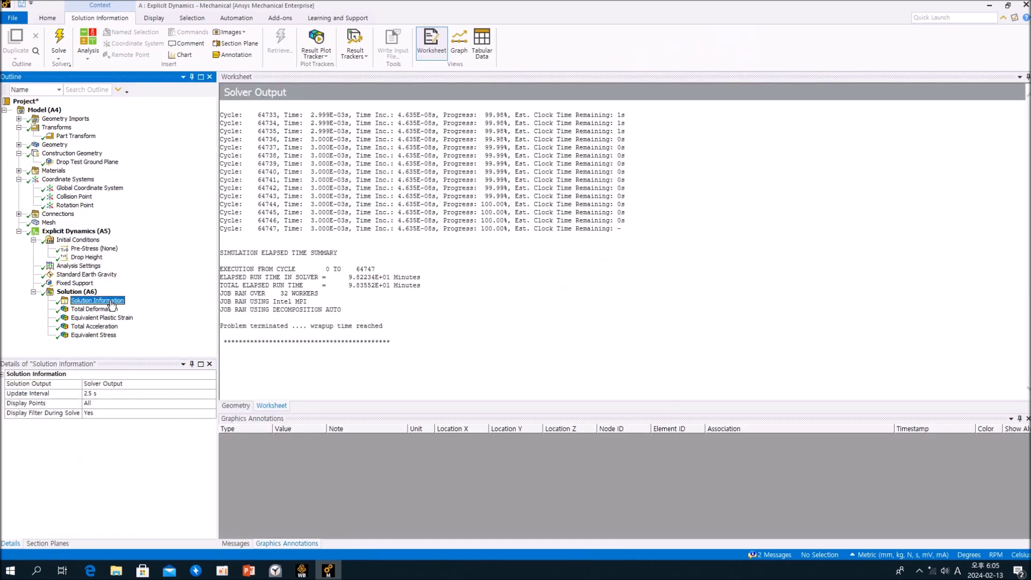
left_click(533, 276)
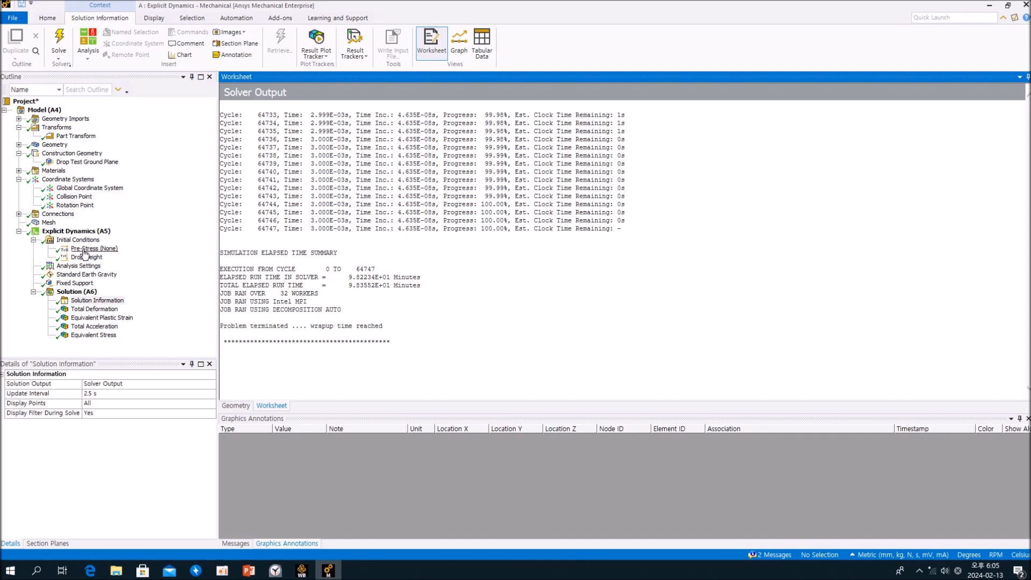
left_click(79, 266)
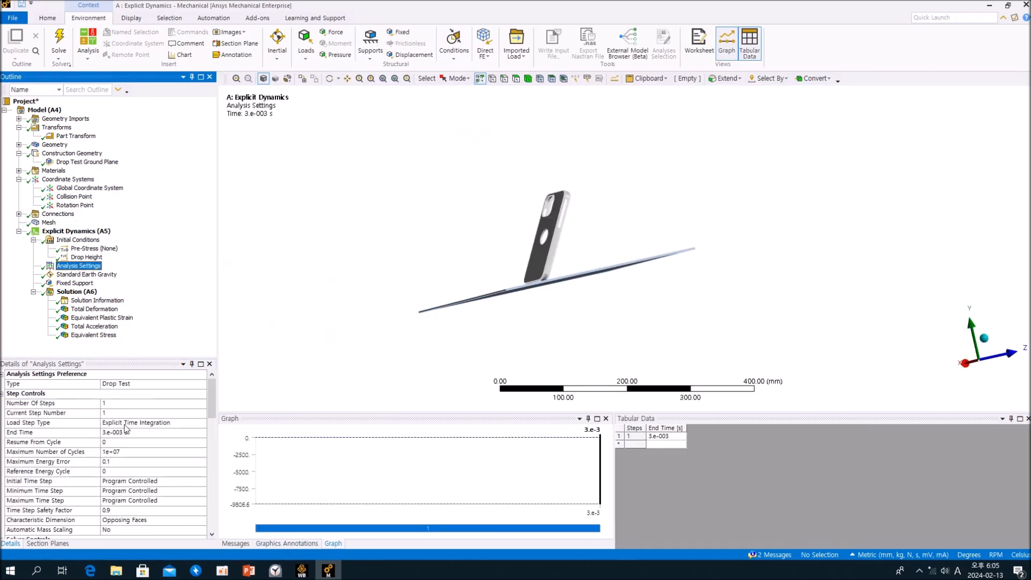
left_click(146, 433)
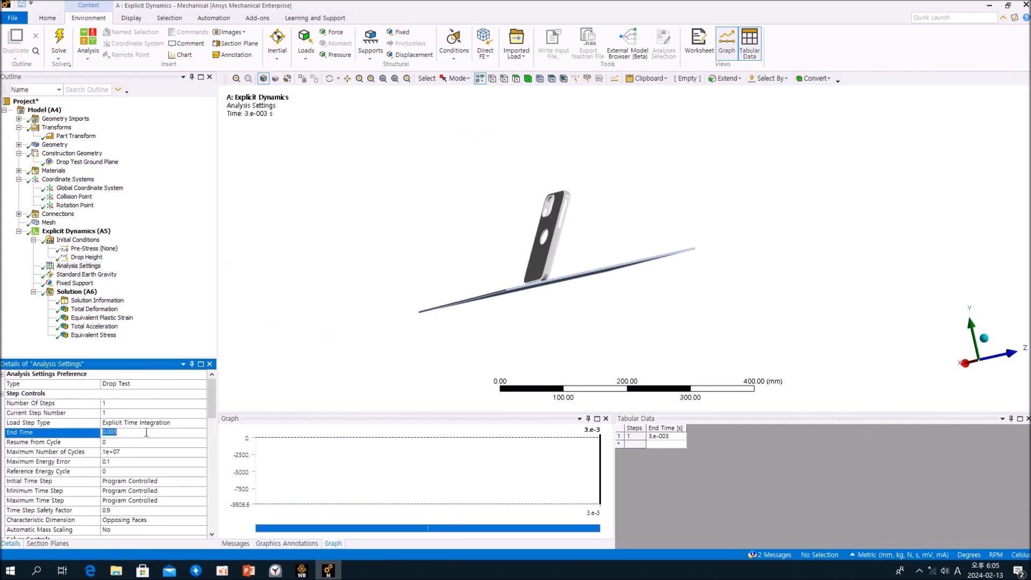
left_click(164, 333)
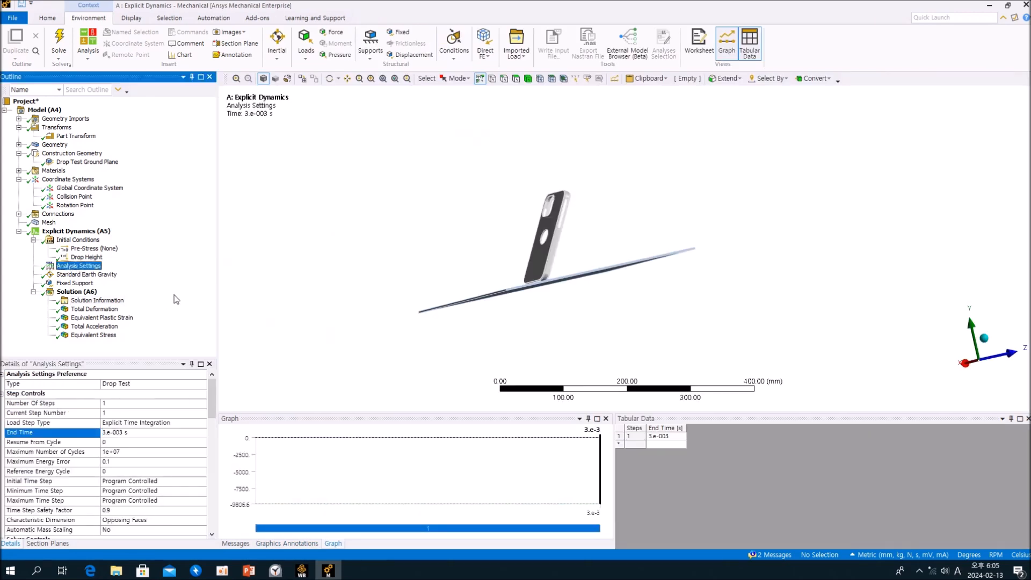
left_click(85, 302)
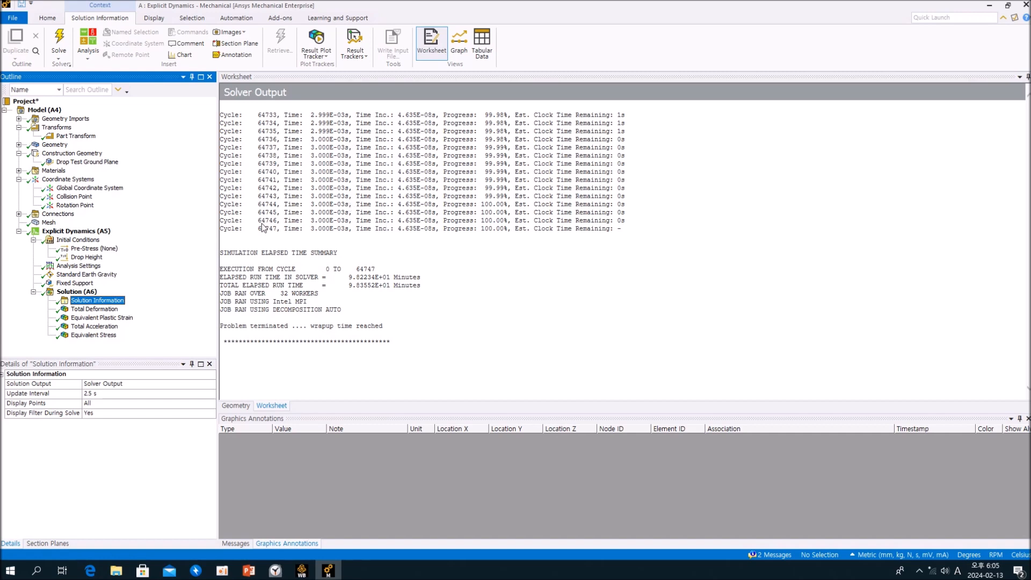
Review the step controls in Analysis Settings, the solver output's run summary and the Solution details of the A analysis.
left_click(92, 267)
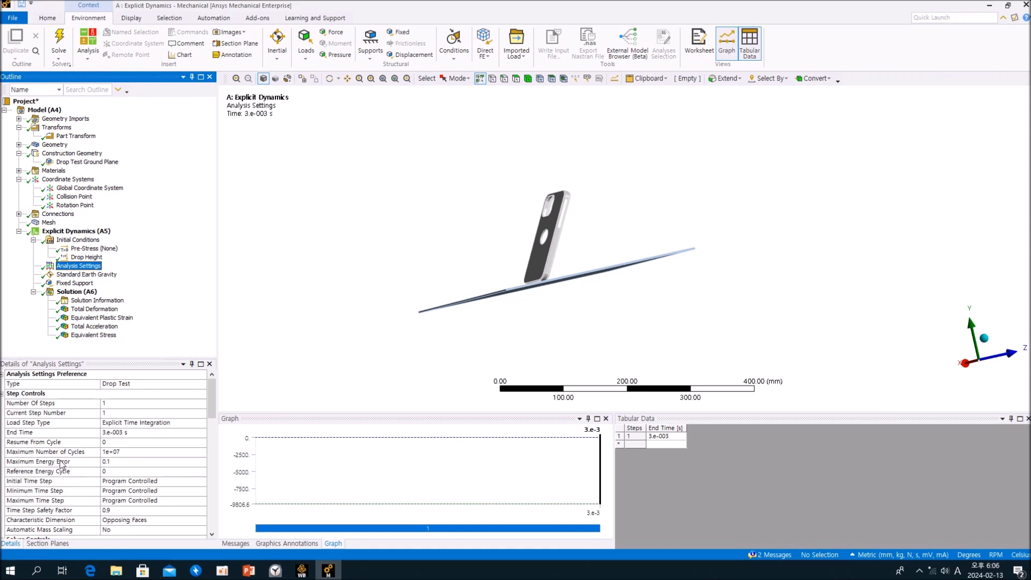
scroll(135, 455, "down", 2)
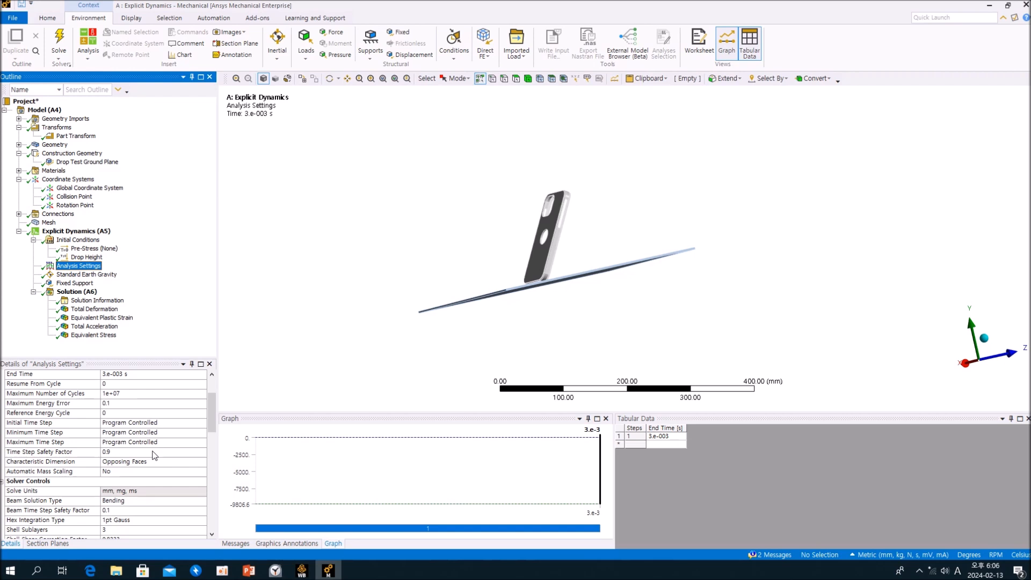
scroll(155, 455, "up", 2)
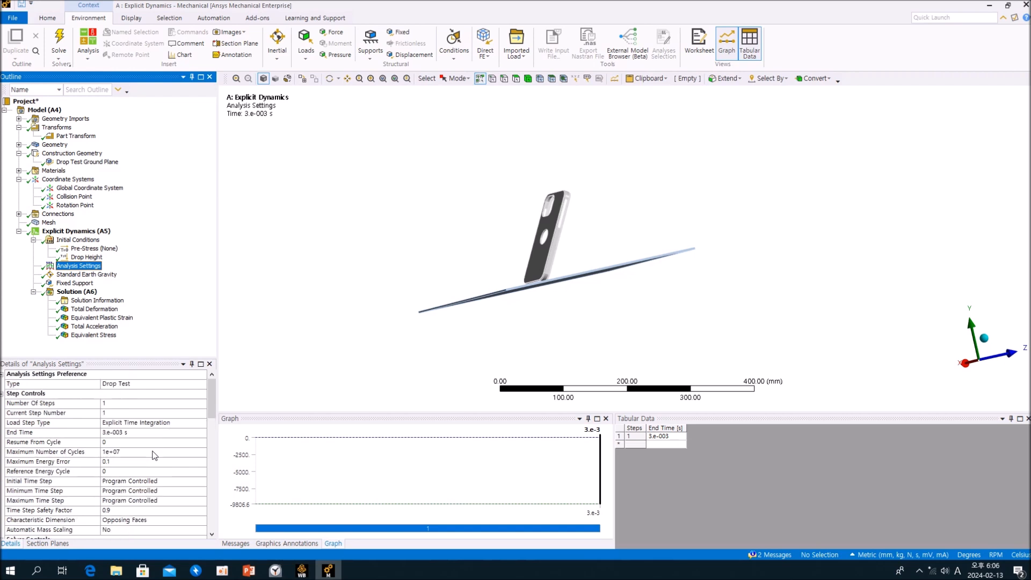
left_click(119, 300)
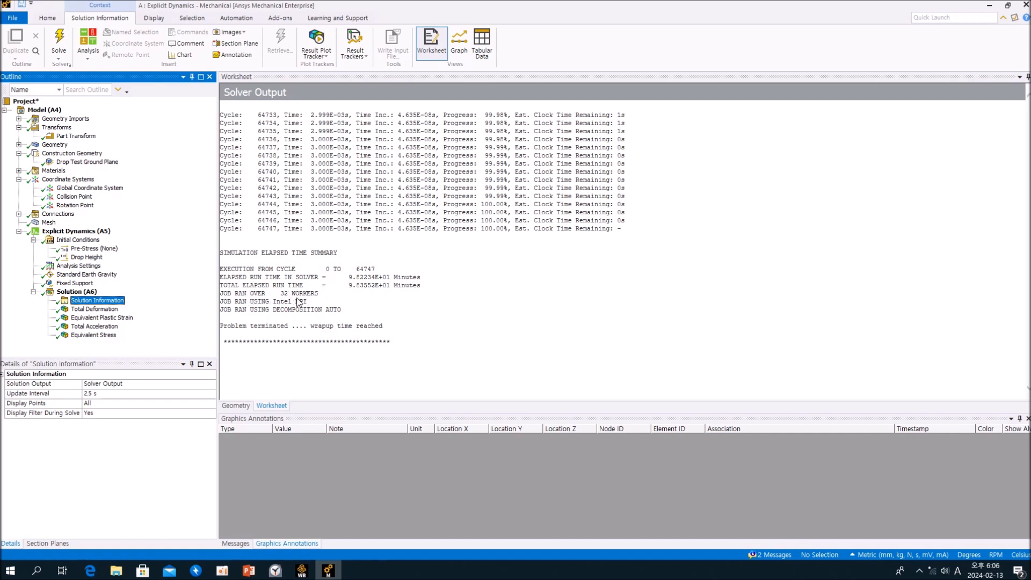
left_click(86, 293)
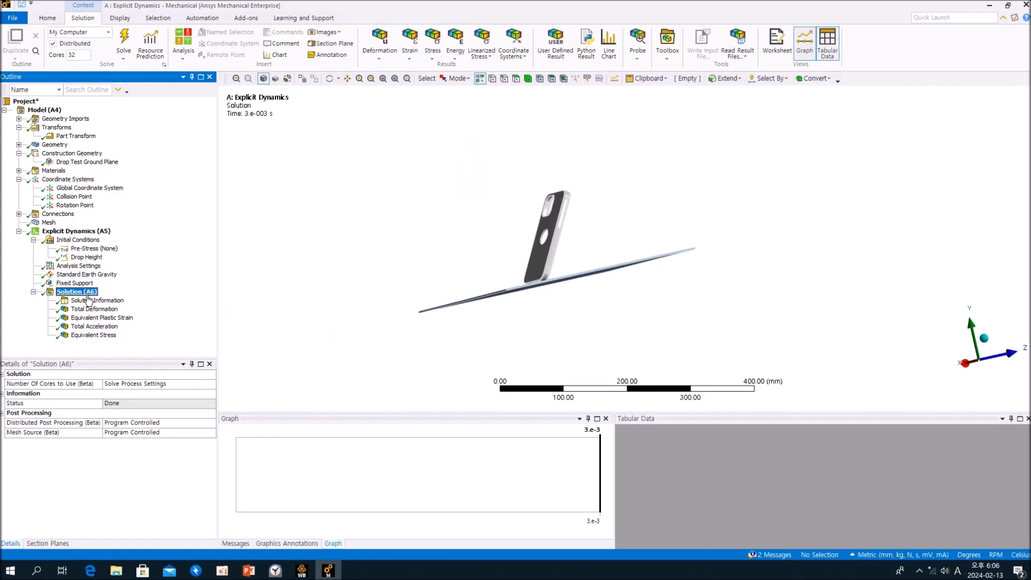
left_click(88, 299)
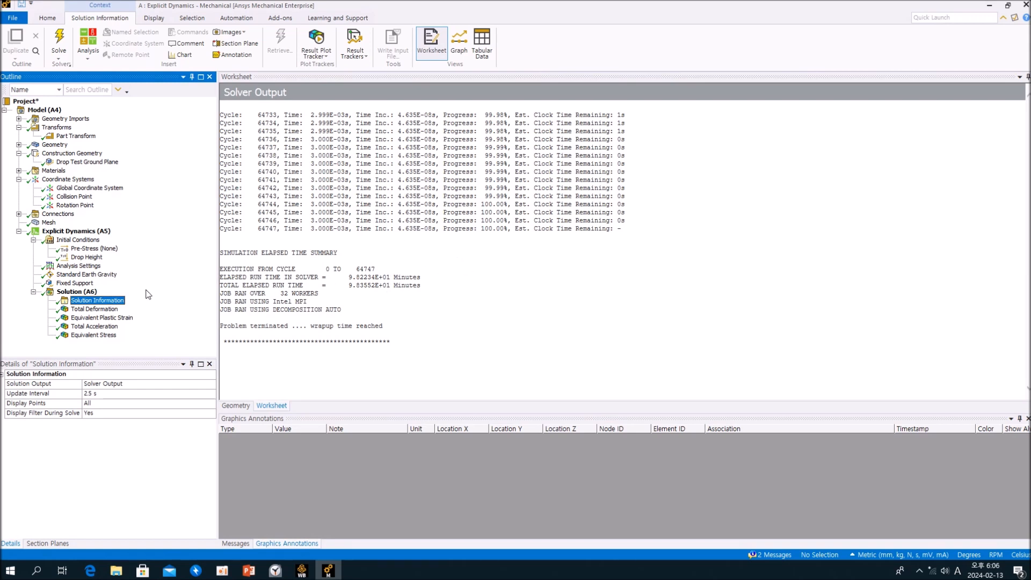
left_click(79, 293)
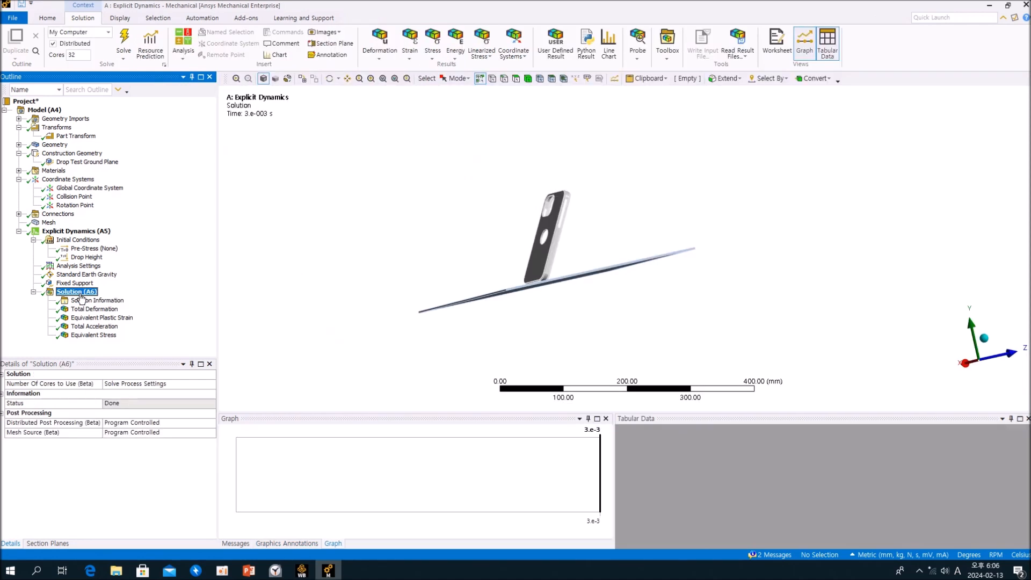
Examine the phone case's tilted drop orientation above the ground plane from several angles.
middle_click_drag(504, 305, 493, 318)
scroll(492, 318, "up", 7)
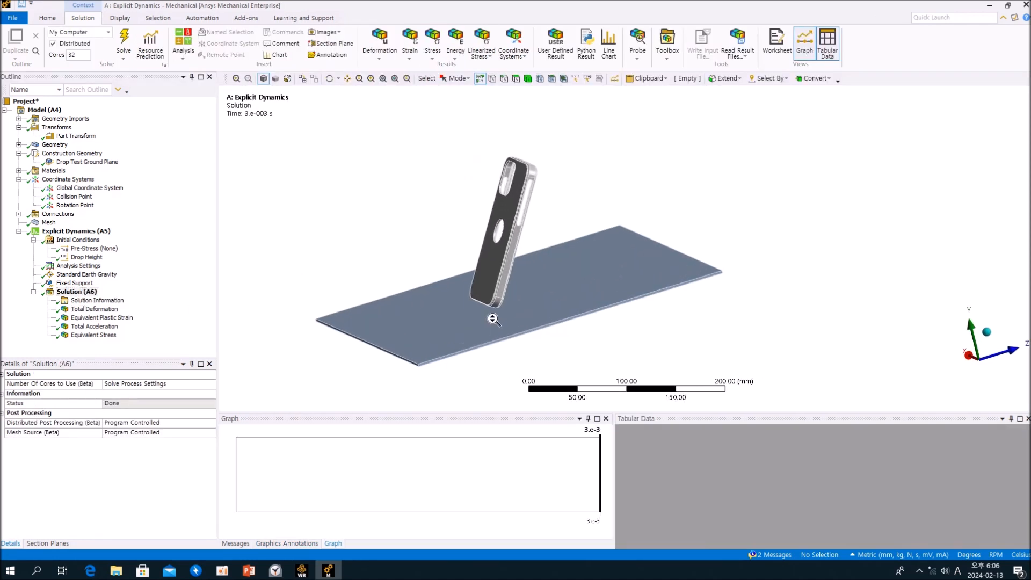
mouse_move(492, 318)
middle_mouse_down()
mouse_move(483, 294)
mouse_move(616, 298)
middle_mouse_up()
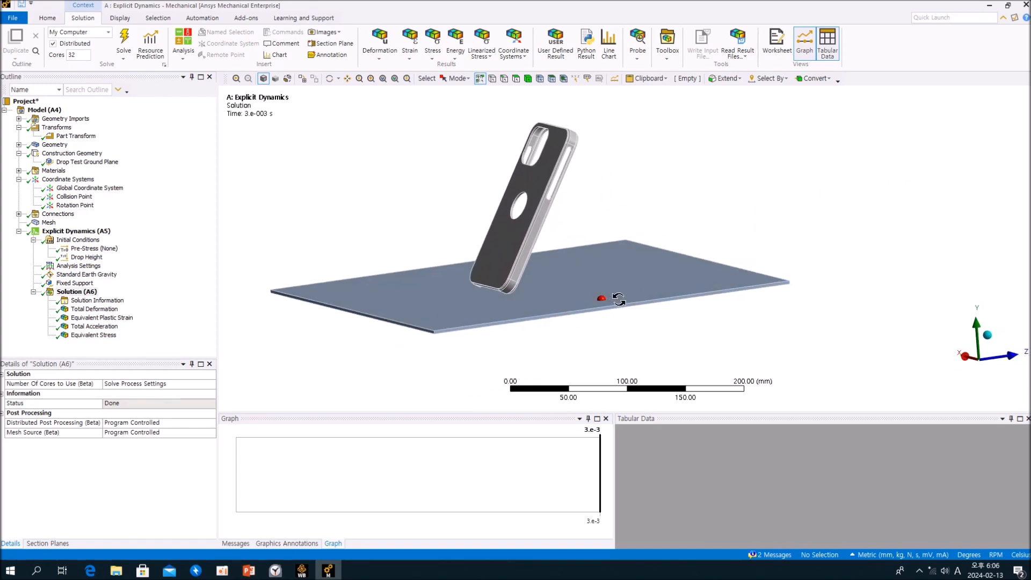
scroll(618, 298, "up", 2)
middle_click_drag(554, 292, 614, 293, "ctrl")
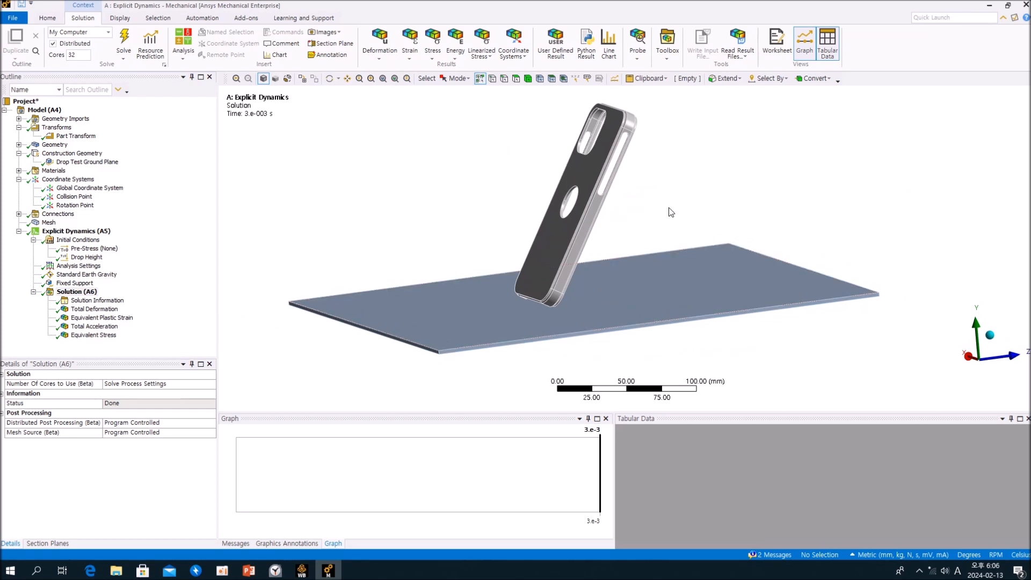
Show the Total Deformation result and play its animation with 100 frames over 10 seconds.
left_click(153, 290)
left_click(110, 310)
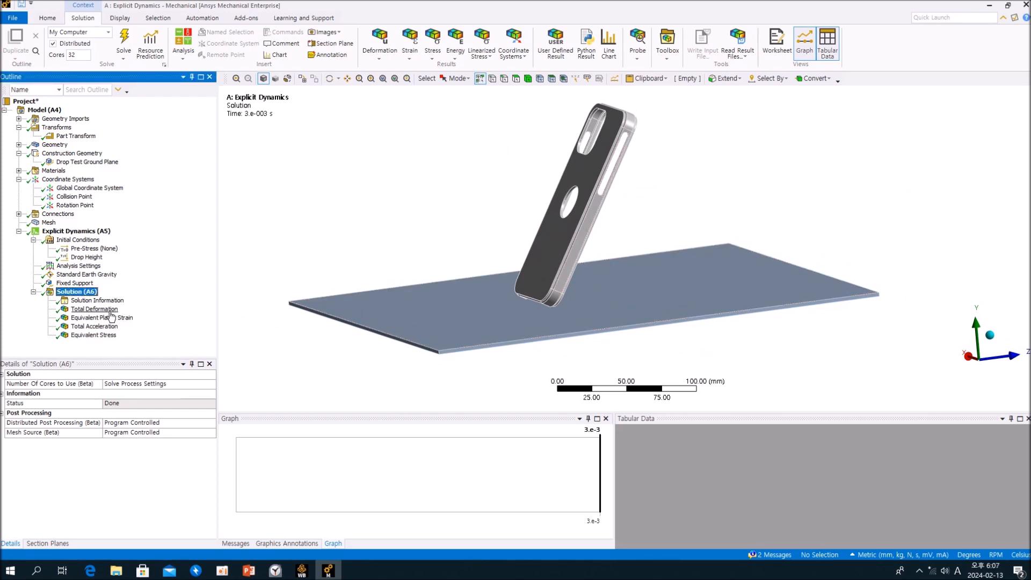
middle_click_drag(661, 278, 628, 279)
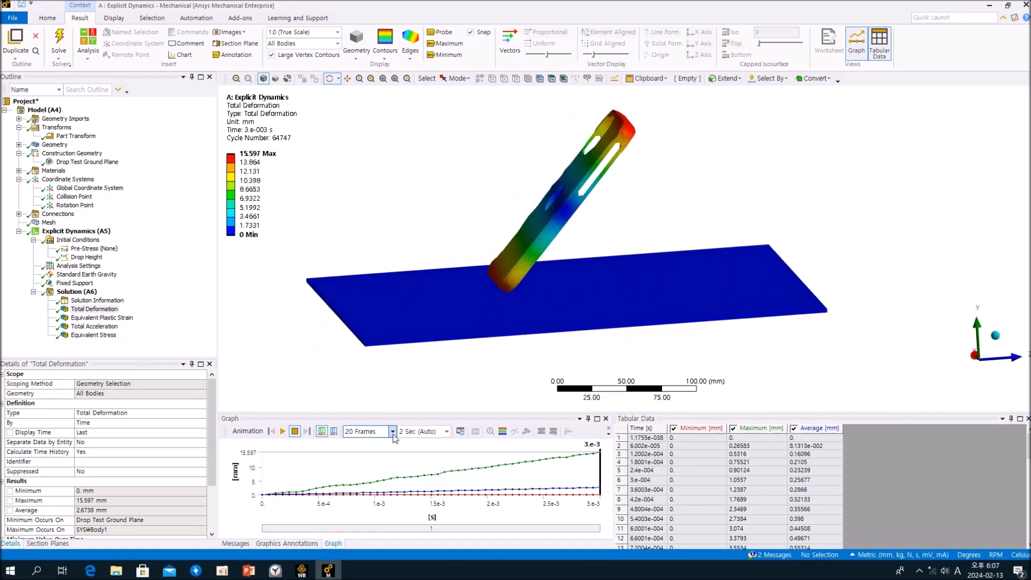
left_click(374, 430)
left_click(375, 483)
left_click(446, 431)
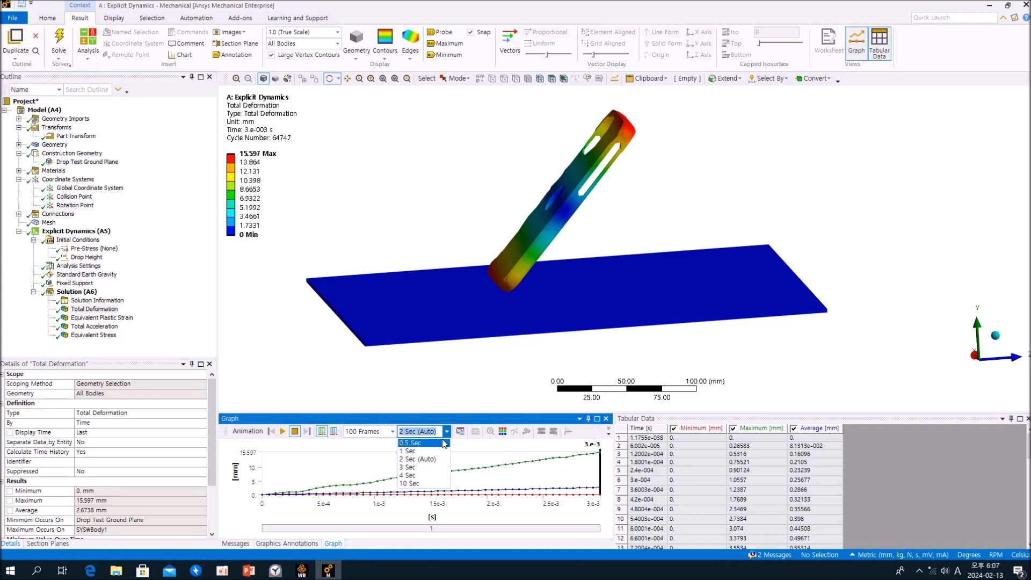
left_click(416, 484)
left_click(283, 431)
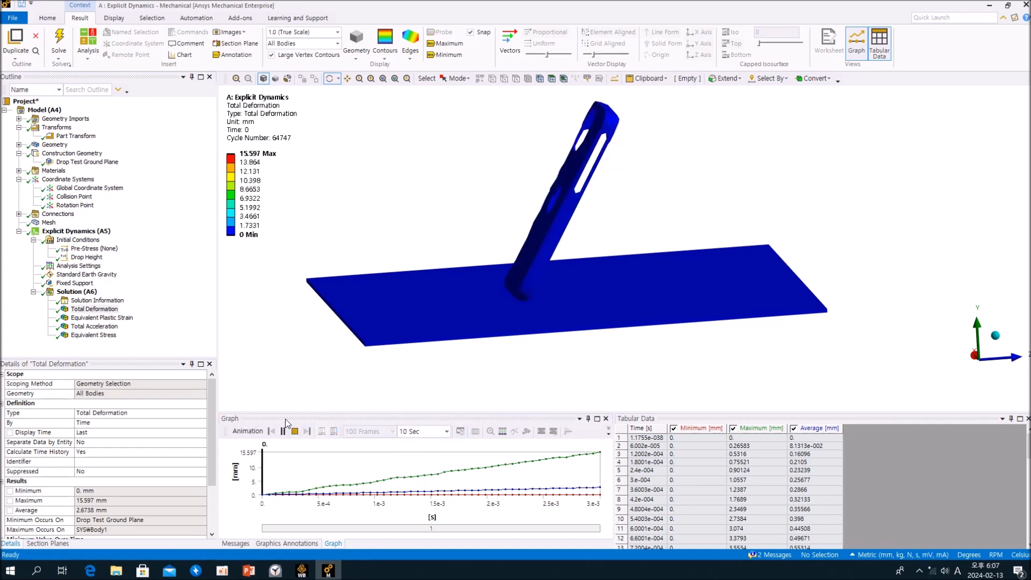
Examine the playing Total Deformation animation of the phone case from the back, side and inner face.
mouse_move(431, 361)
middle_mouse_down()
mouse_move(515, 364)
mouse_move(483, 352)
mouse_move(560, 363)
middle_mouse_up()
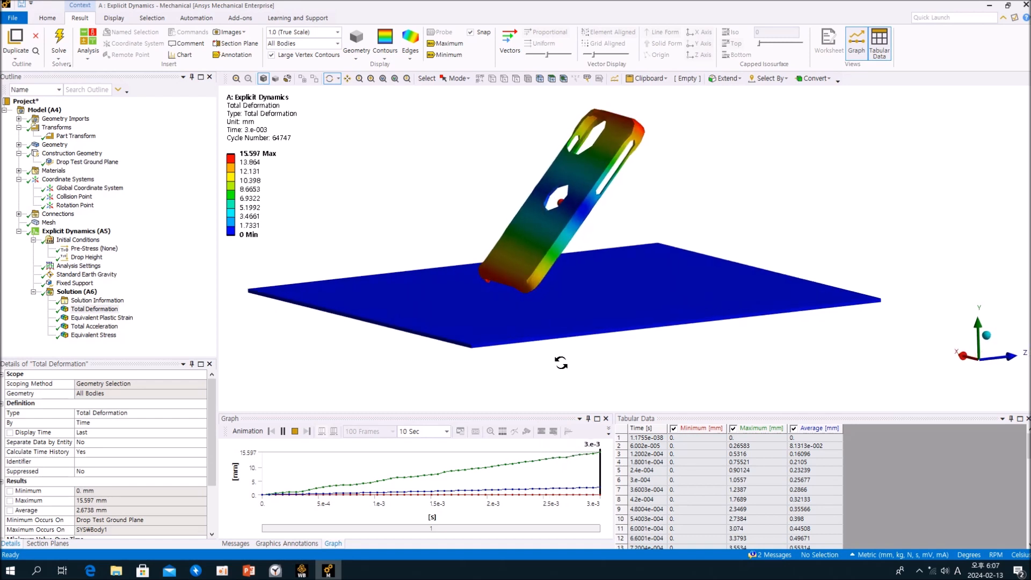
middle_click_drag(559, 362, 464, 360)
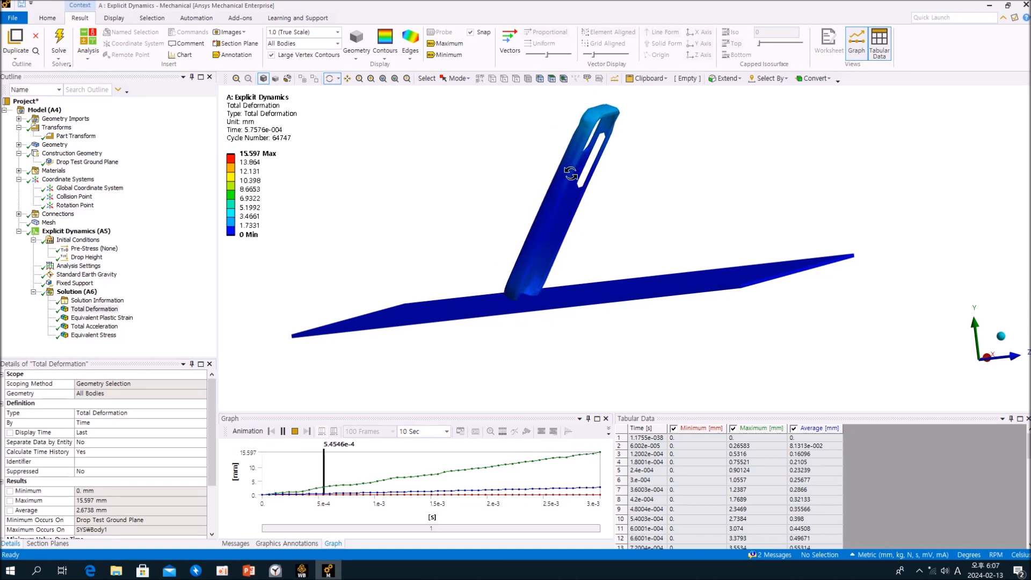
left_click_drag(567, 341, 528, 352)
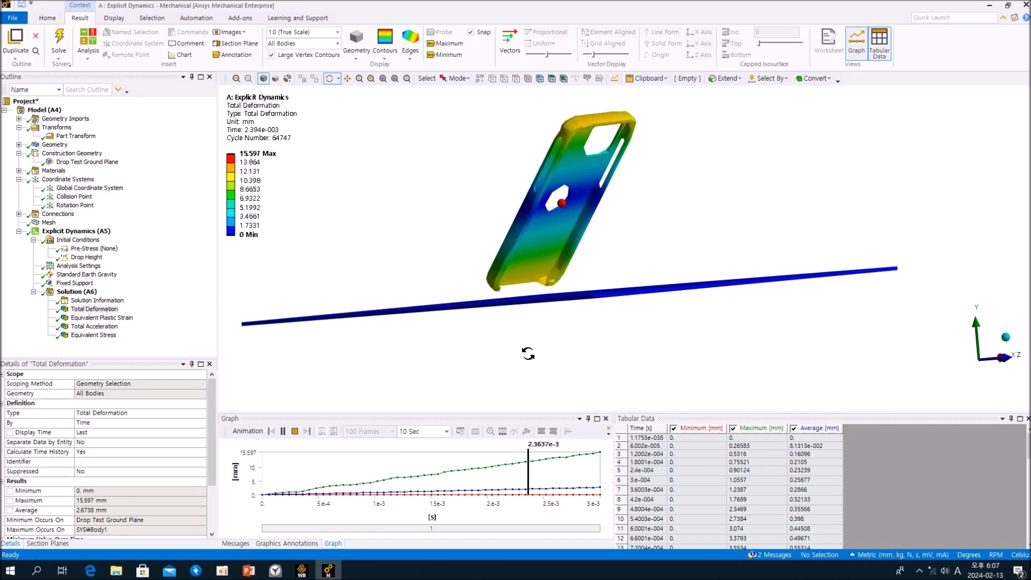
left_click(94, 309)
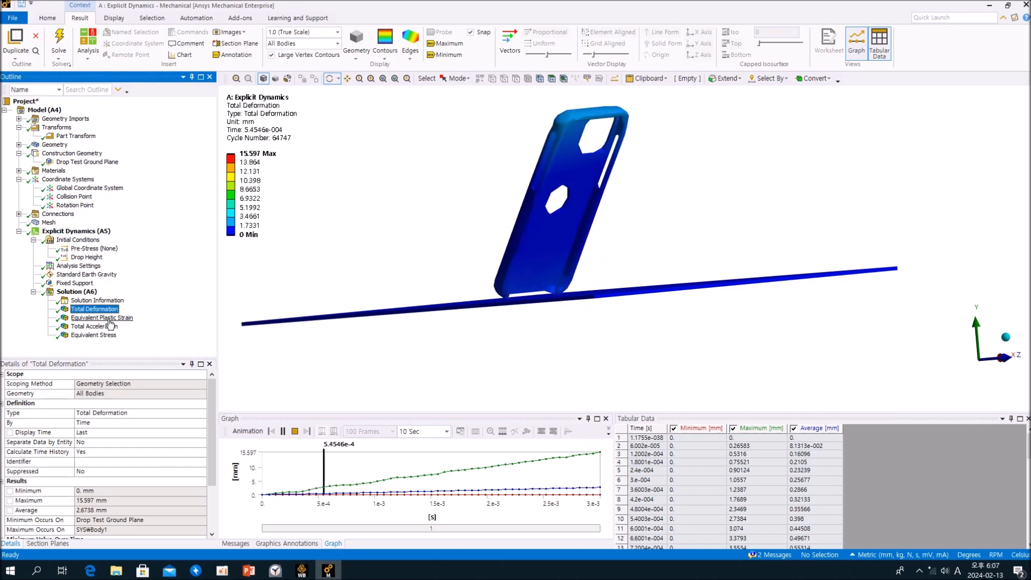
Inspect the Equivalent Plastic Strain result on the case and ground plane, and bring up the Equivalent Stress result.
left_click(102, 318)
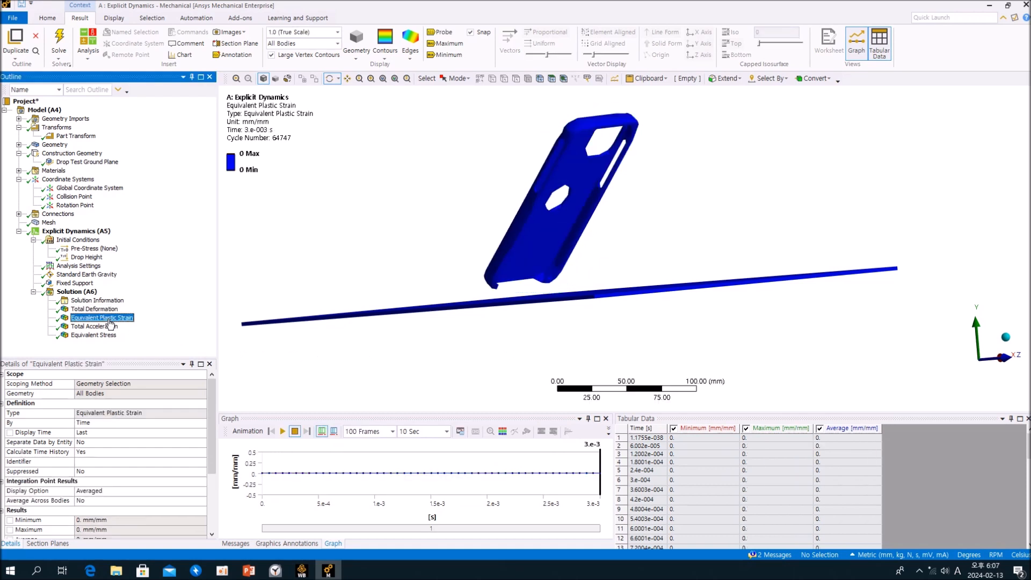
left_click_drag(401, 269, 477, 277)
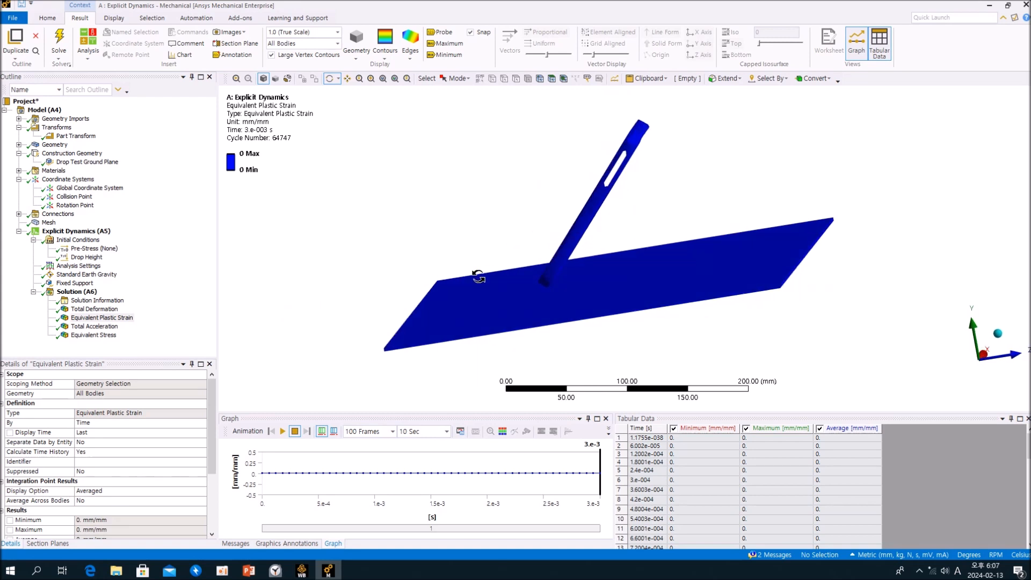
left_click(126, 318)
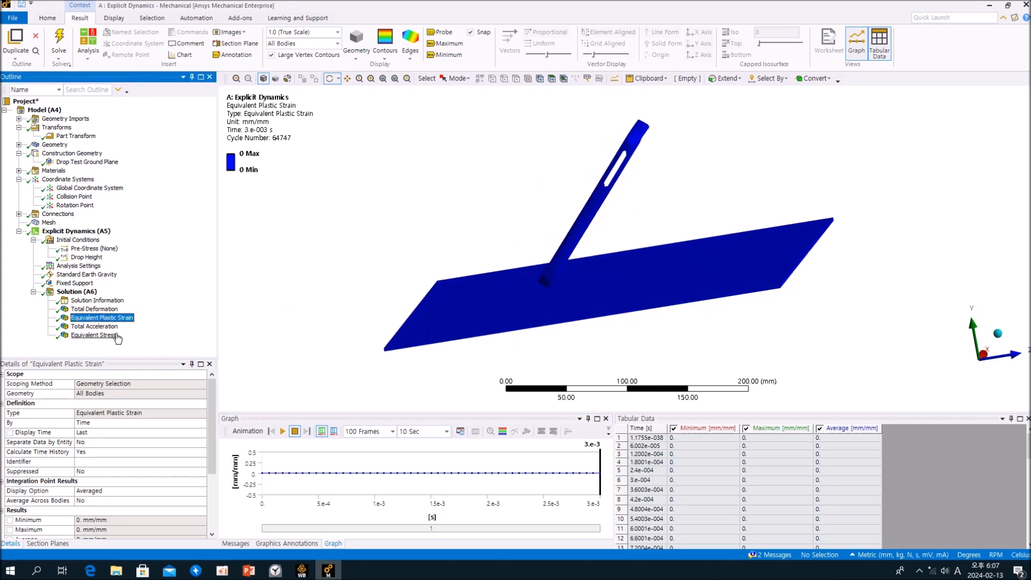
left_click(110, 335)
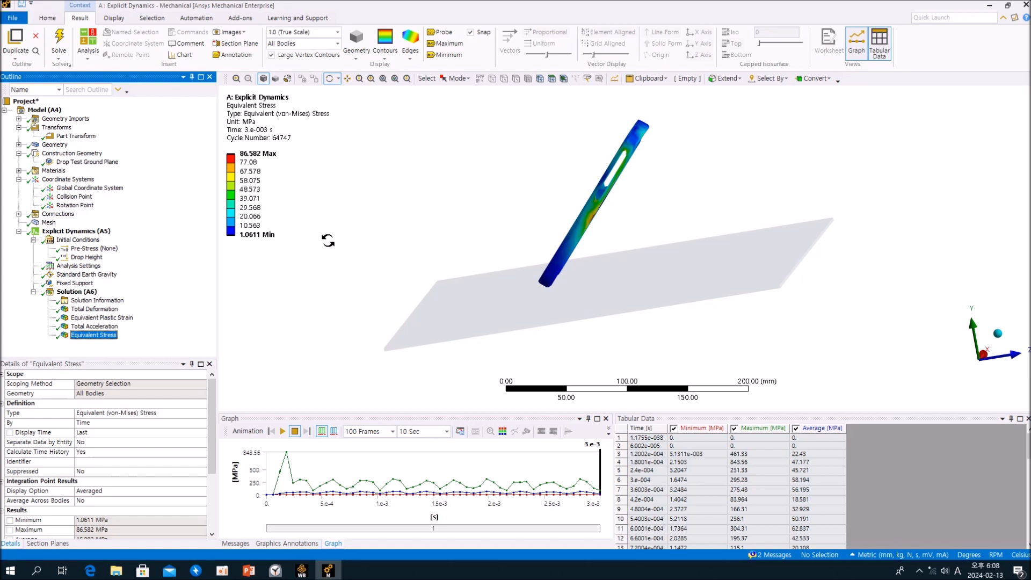
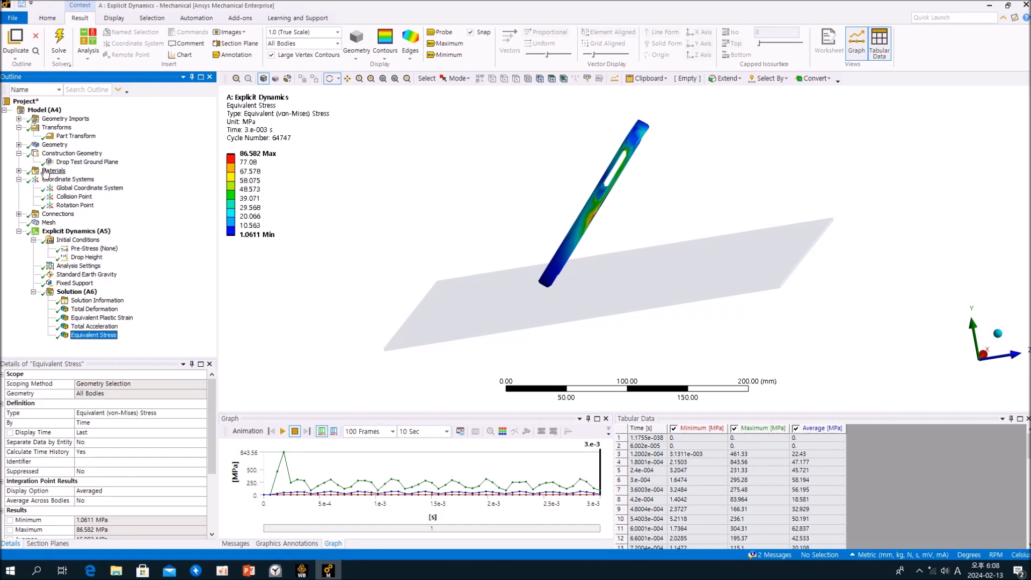
Review the Structural Steel properties, including yield and ultimate strengths, in the Engineering Data material view.
left_click(52, 171)
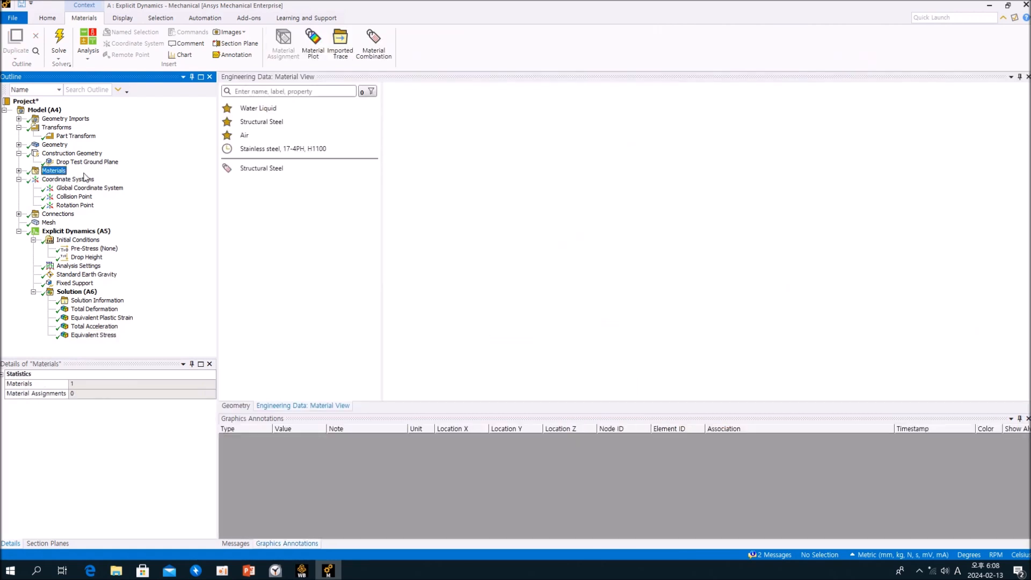
left_click(260, 169)
scroll(653, 279, "down", 5)
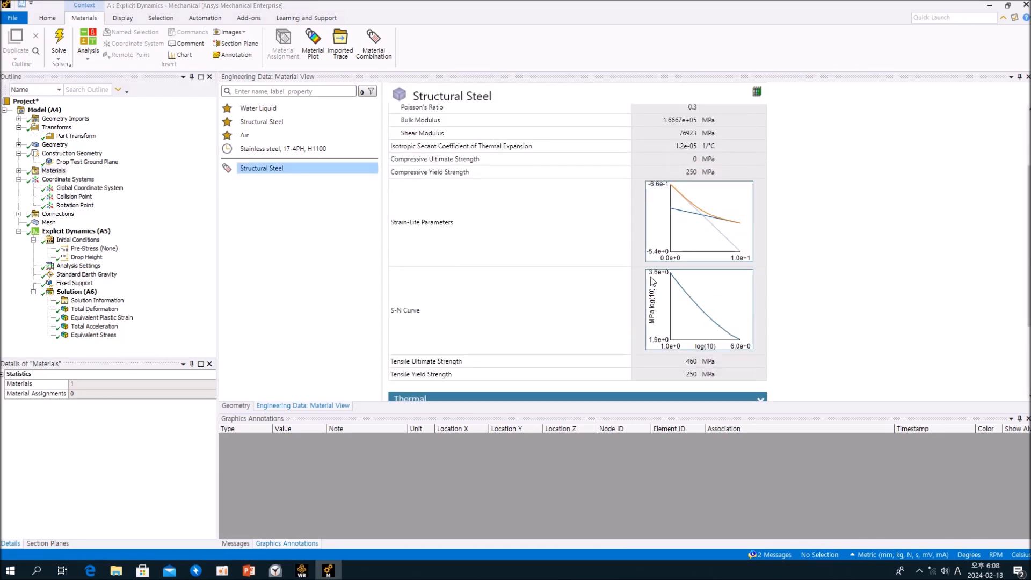
Return to the Equivalent Stress result and read through its maximum stress values over time in the tabular data.
left_click(93, 335)
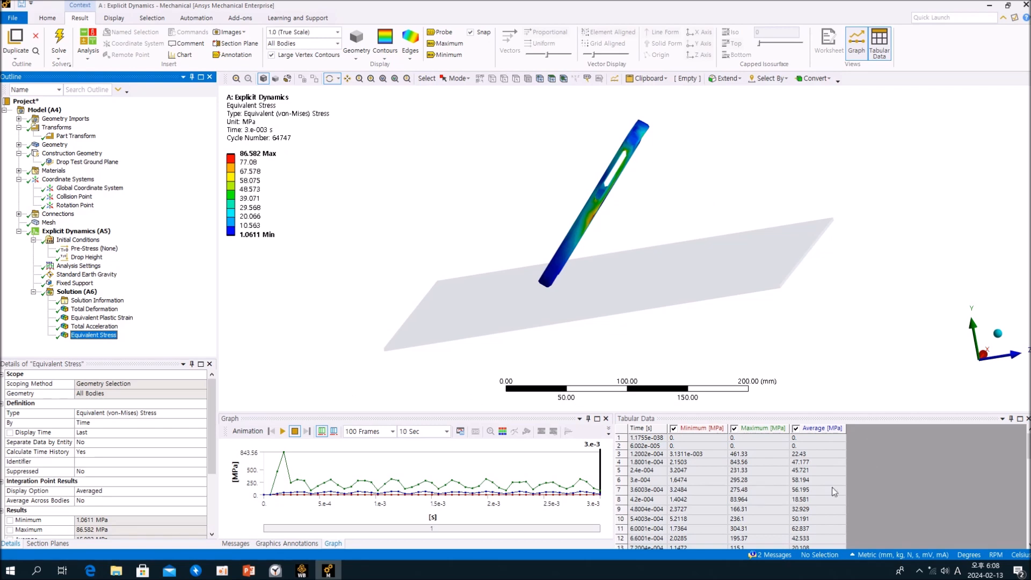
scroll(789, 503, "down", 3)
scroll(777, 505, "down", 2)
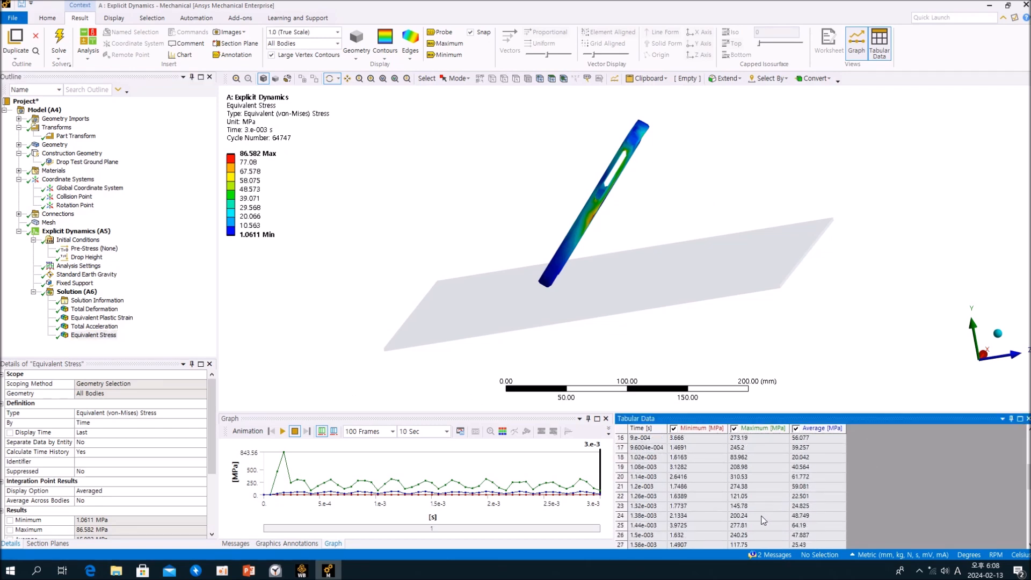
left_click(740, 486)
left_click(746, 475)
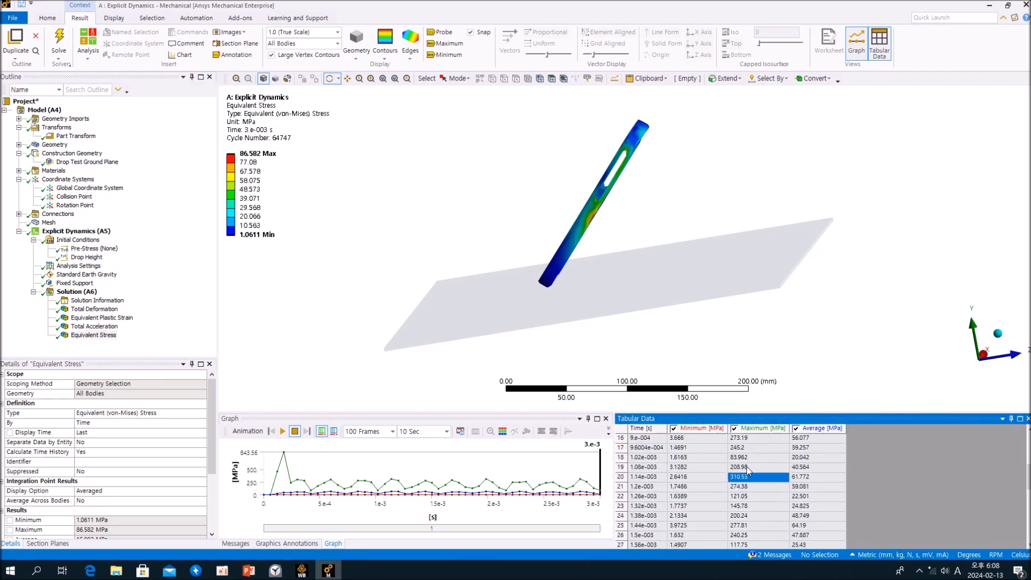
left_click(745, 490)
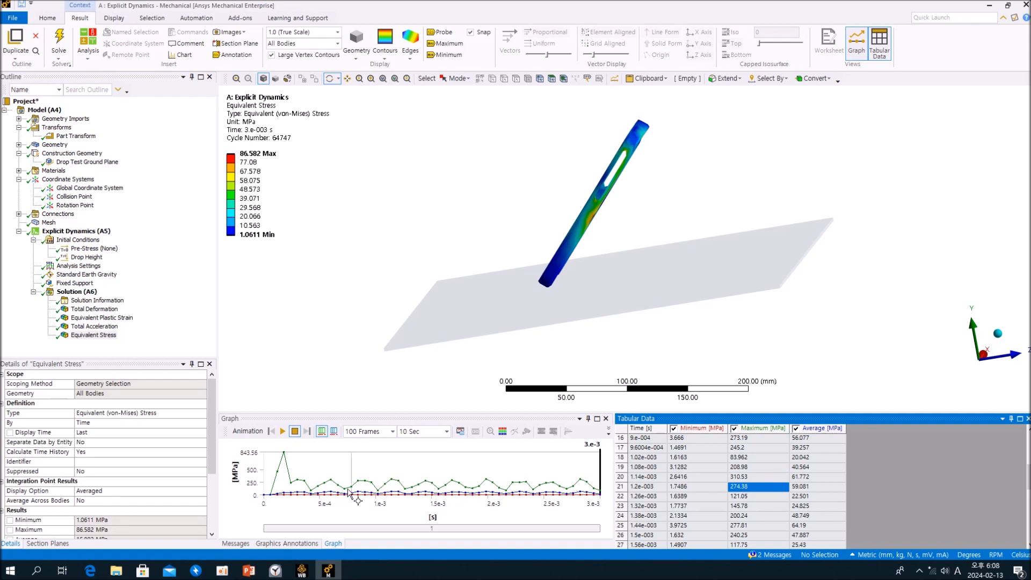
left_click(167, 335)
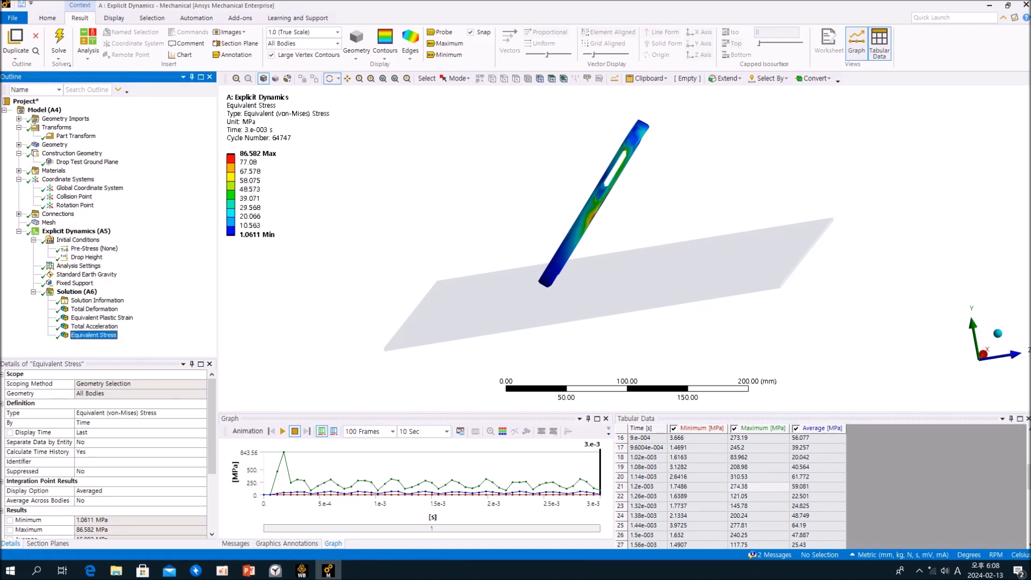
left_click_drag(1027, 475, 1028, 441)
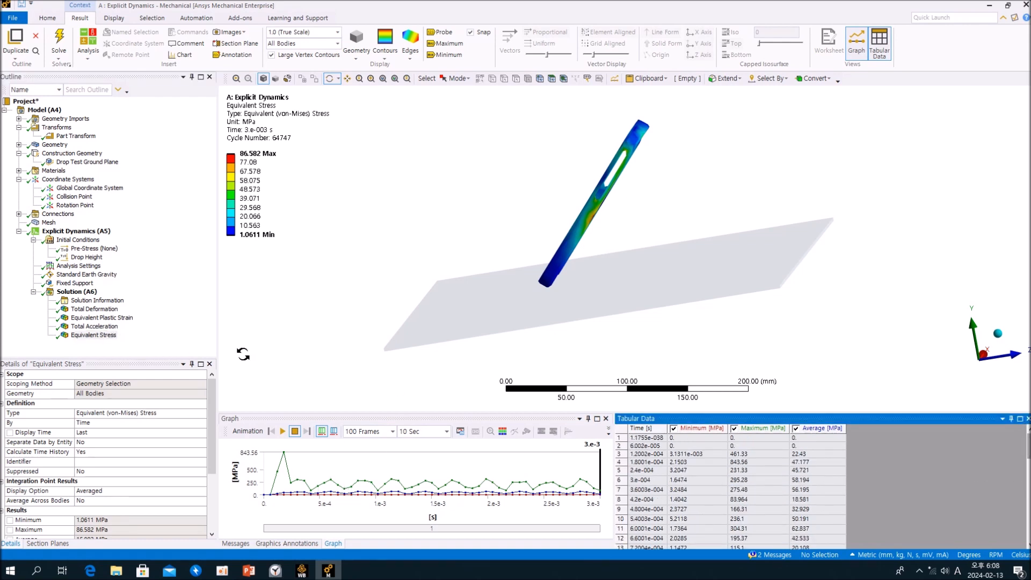
Show the Equivalent Plastic Strain result and look at the case and ground plane from a slightly rotated angle.
left_click(165, 324)
left_click(121, 318)
mouse_move(309, 301)
left_mouse_down()
mouse_move(276, 283)
mouse_move(372, 279)
mouse_move(271, 290)
mouse_move(398, 276)
mouse_move(340, 281)
mouse_move(391, 271)
mouse_move(306, 299)
left_mouse_up()
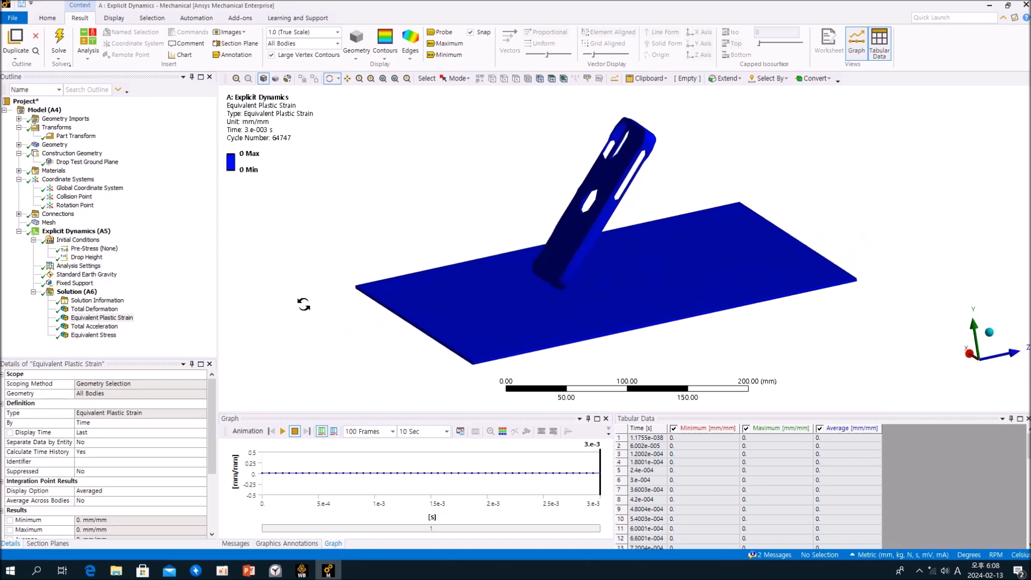
left_click(120, 337)
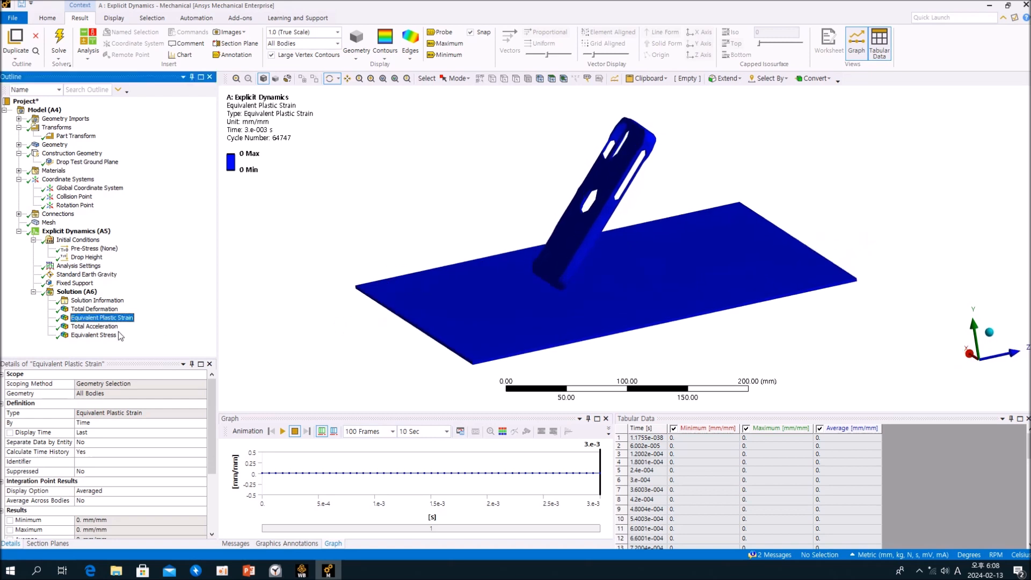
Expand the model's geometry and check the details and material assignment of the phone case body.
left_click(56, 145)
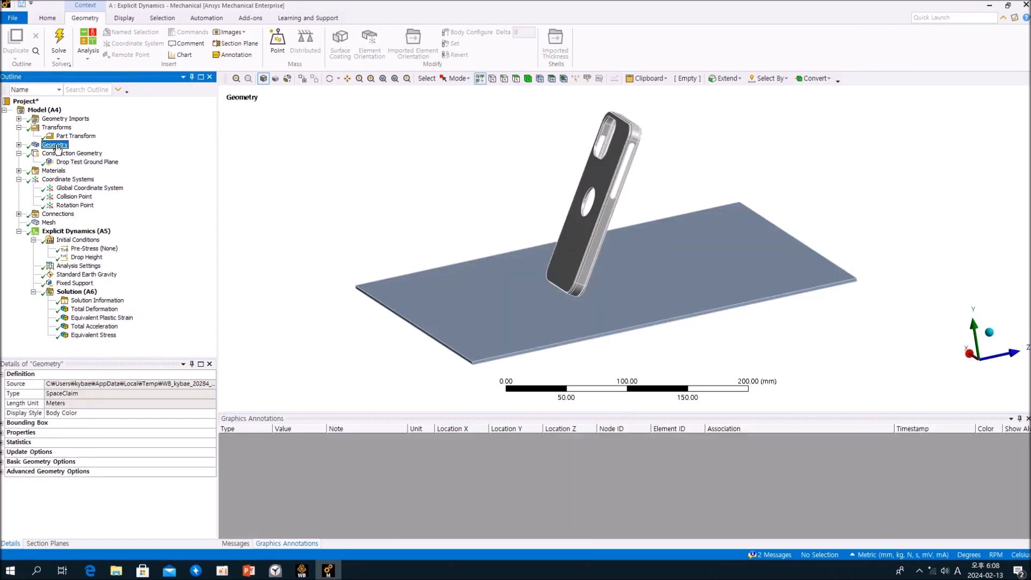
double_click(55, 145)
left_click(65, 154)
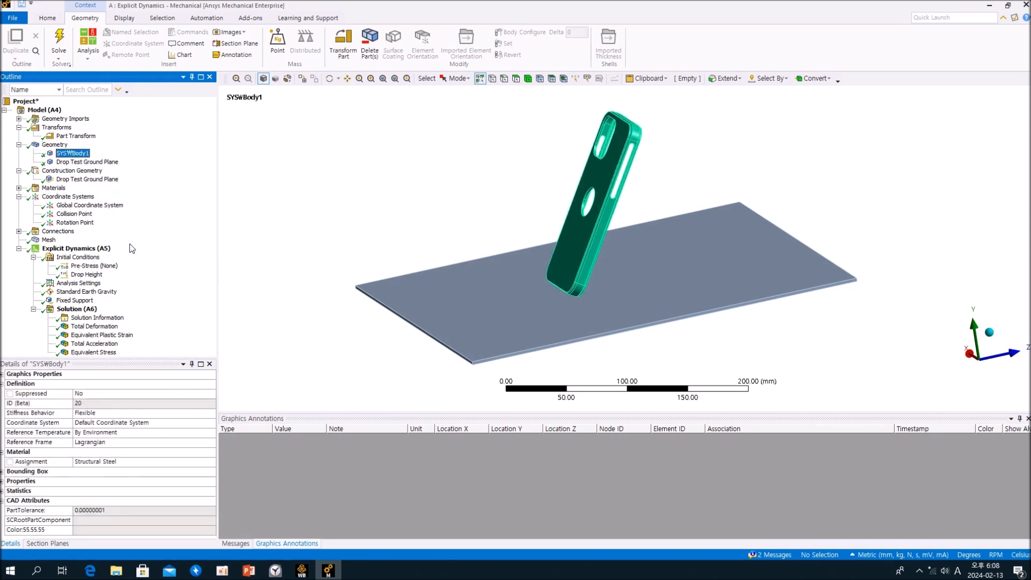
left_click(43, 111)
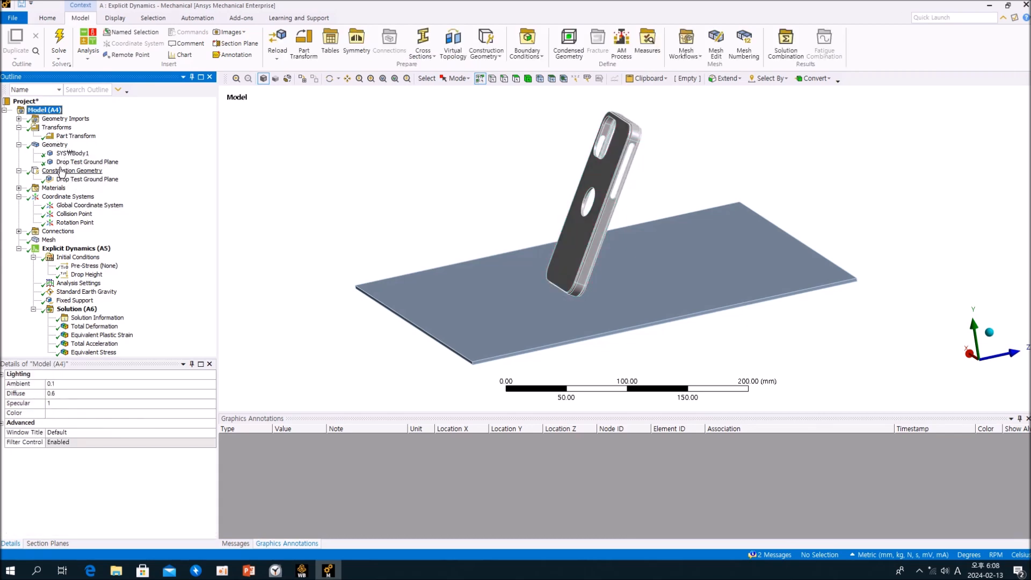
Expand the materials and examine Structural Steel's full structural, thermal, electric and magnetic property list.
left_click(60, 188)
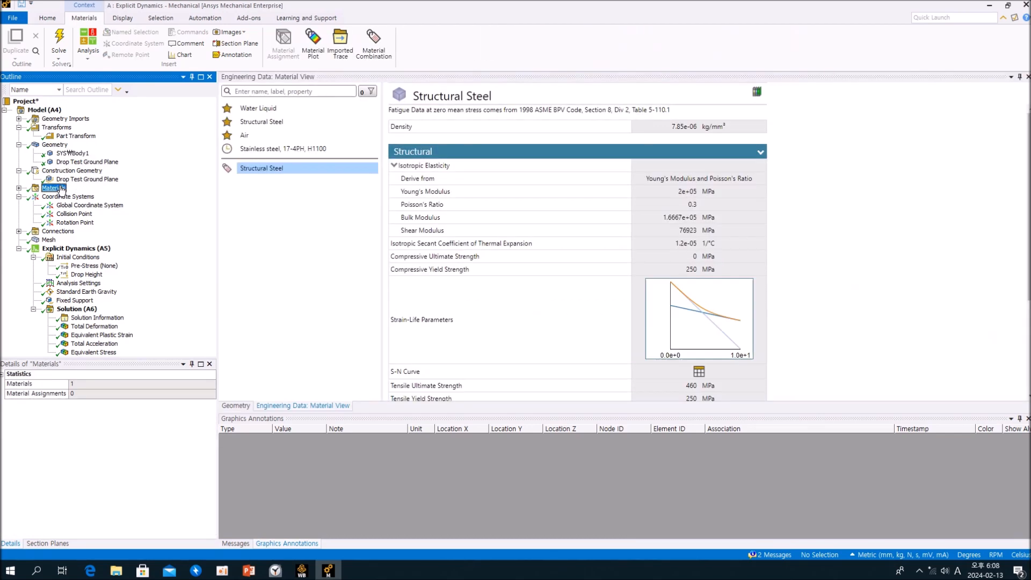
left_click(19, 188)
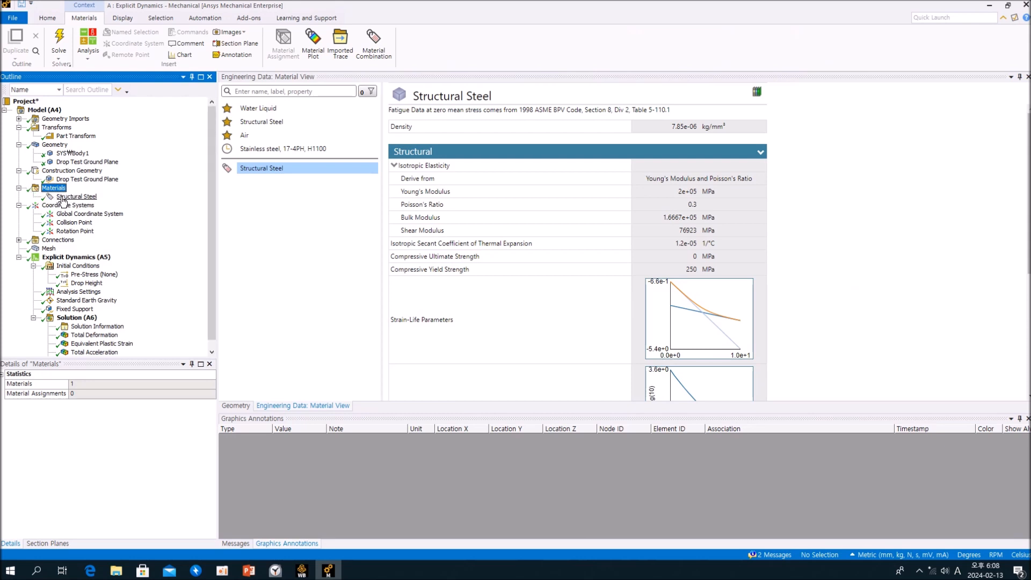
left_click(70, 197)
scroll(528, 274, "down", 5)
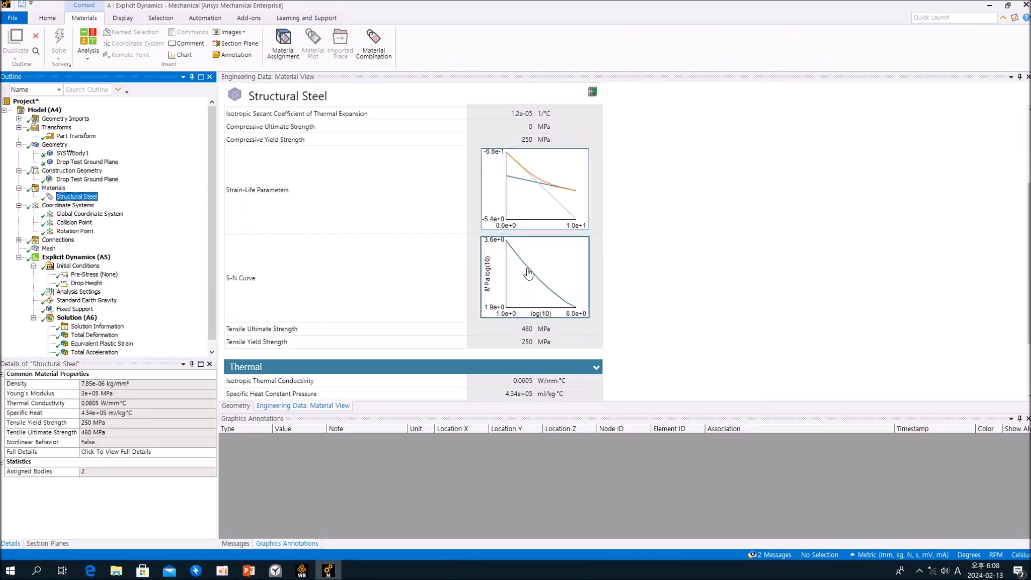
scroll(528, 274, "down", 3)
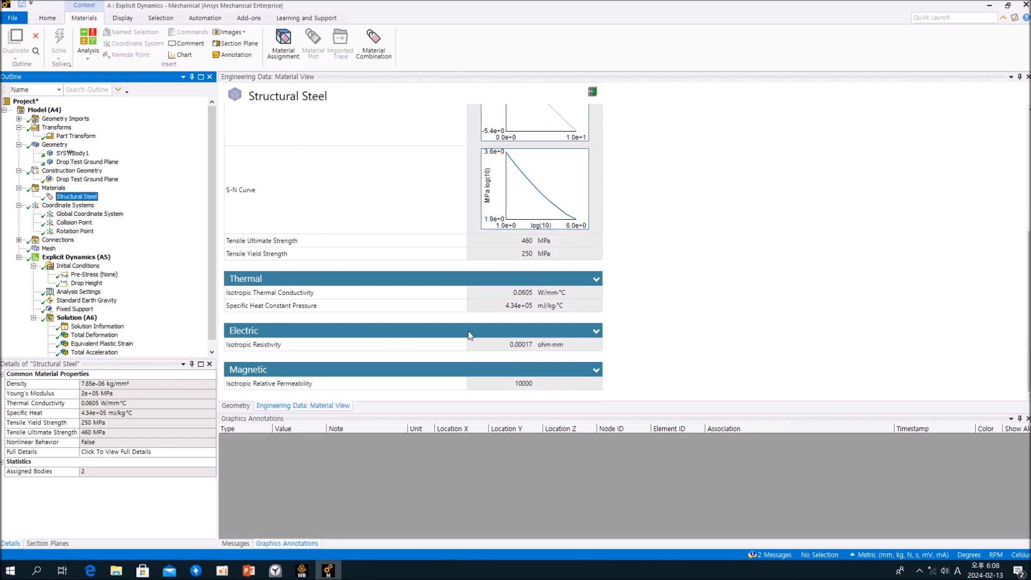
scroll(516, 304, "up", 8)
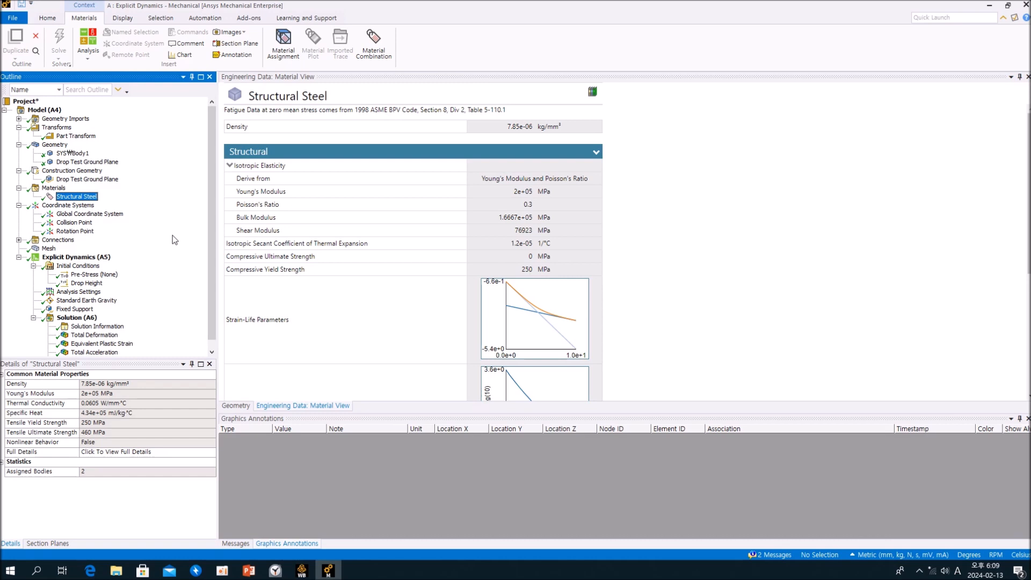
Bring the Equivalent Plastic Strain result back up and inspect the case from a flatter viewing angle.
scroll(172, 222, "down", 1)
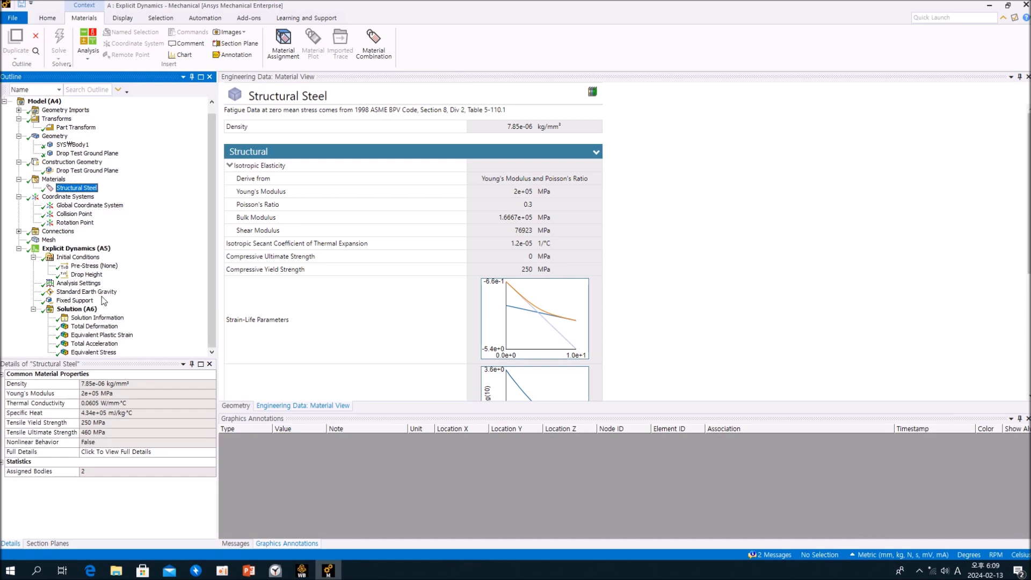
left_click(77, 309)
left_click(87, 335)
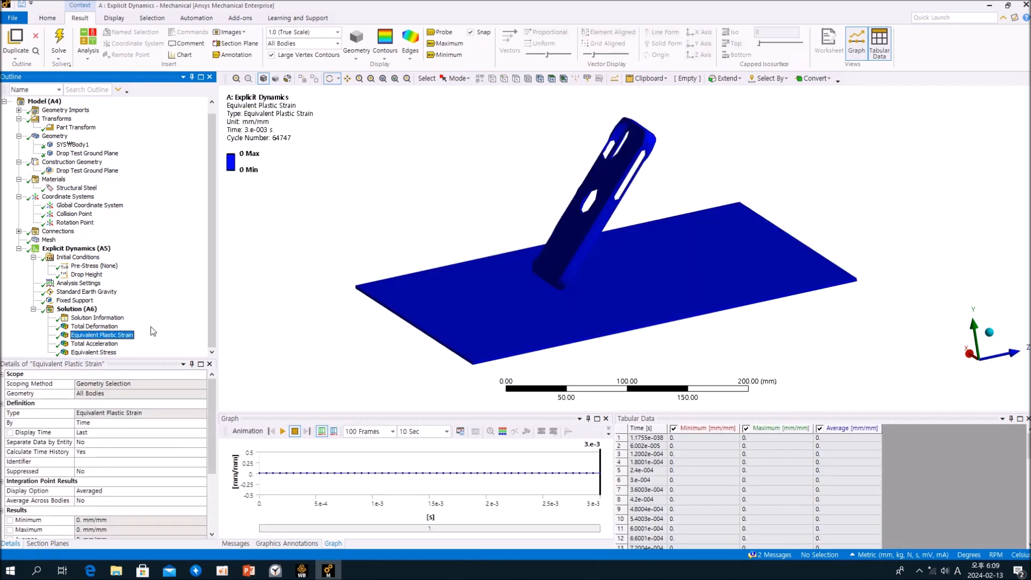
left_click_drag(262, 298, 433, 248)
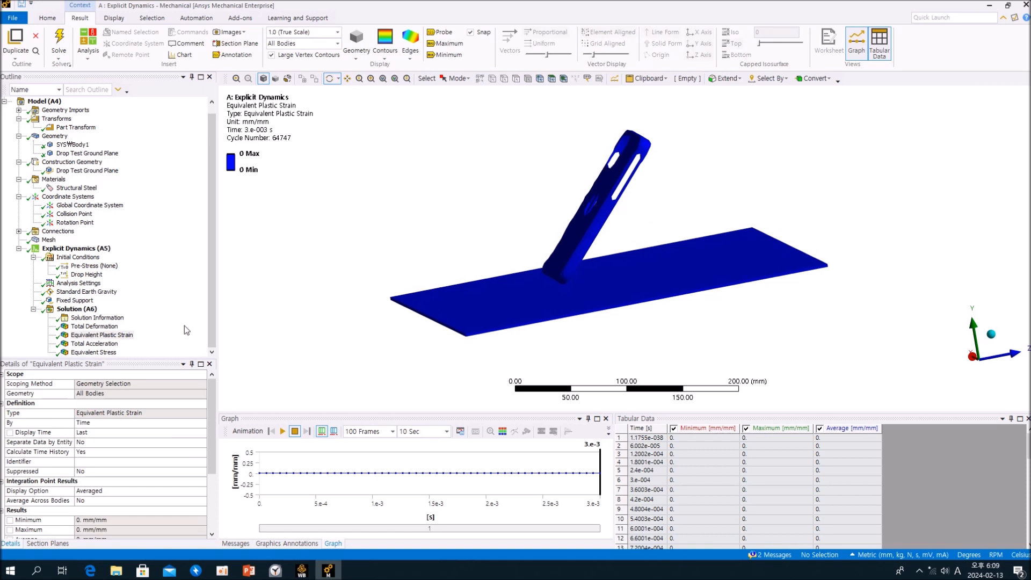
Add an Equivalent (von-Mises) strain result to the solution and evaluate all results.
left_click(77, 309)
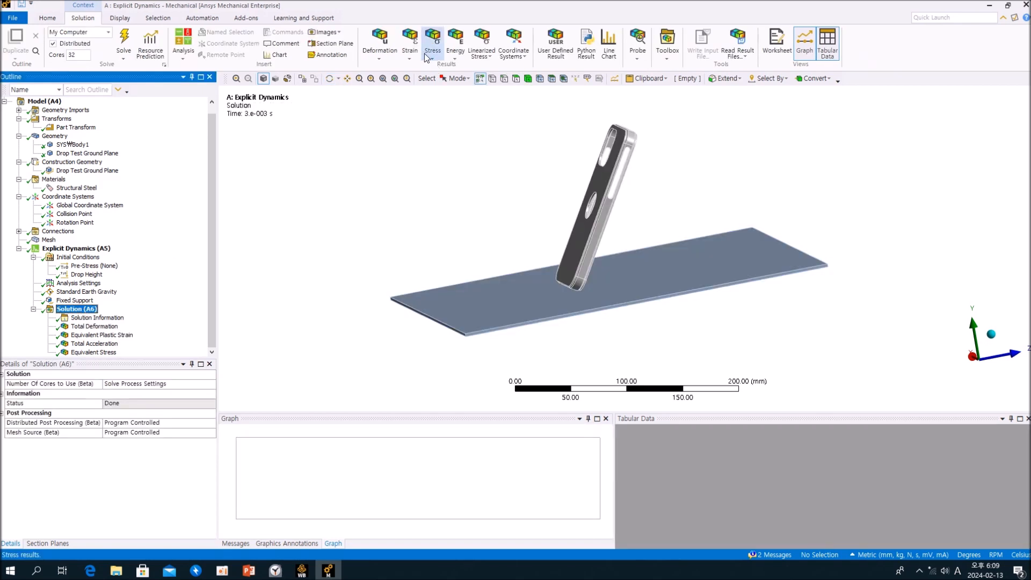
left_click(410, 46)
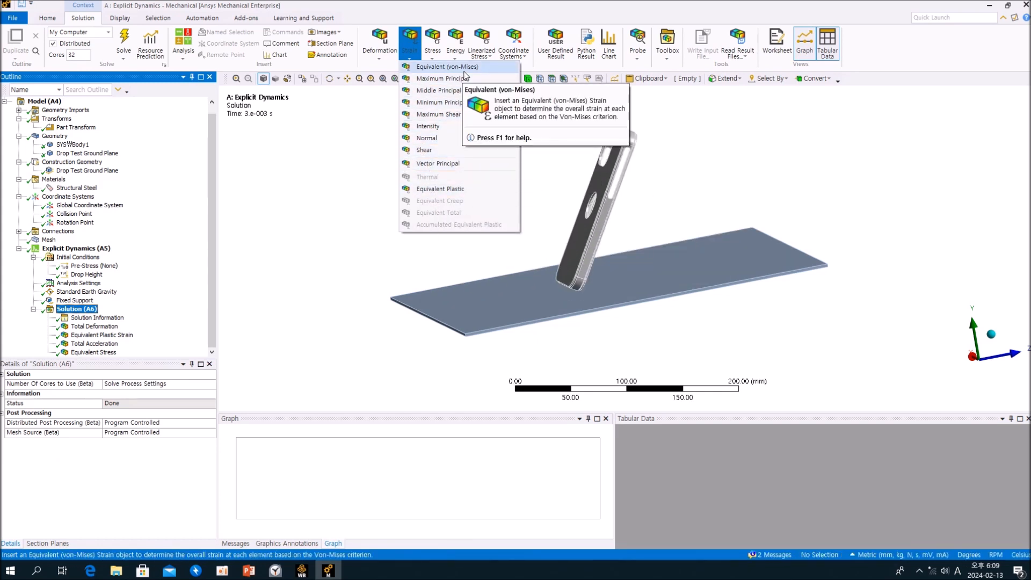
left_click(447, 67)
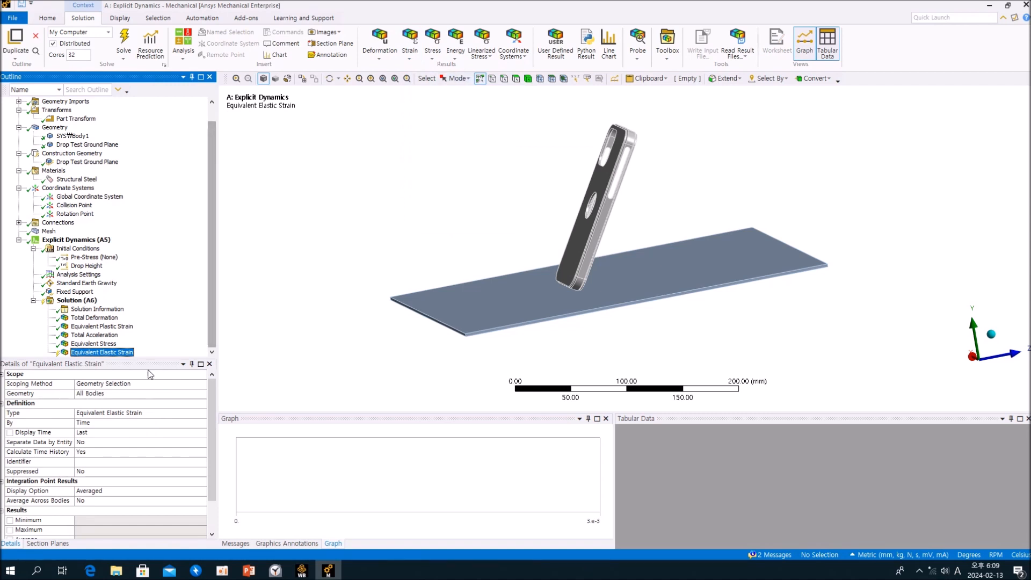
right_click(130, 356)
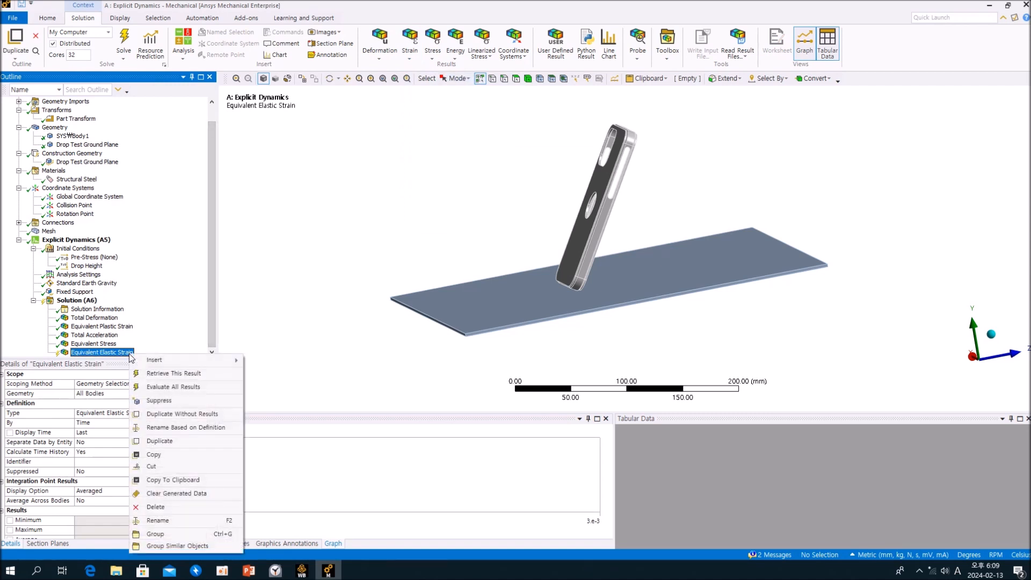
left_click(164, 389)
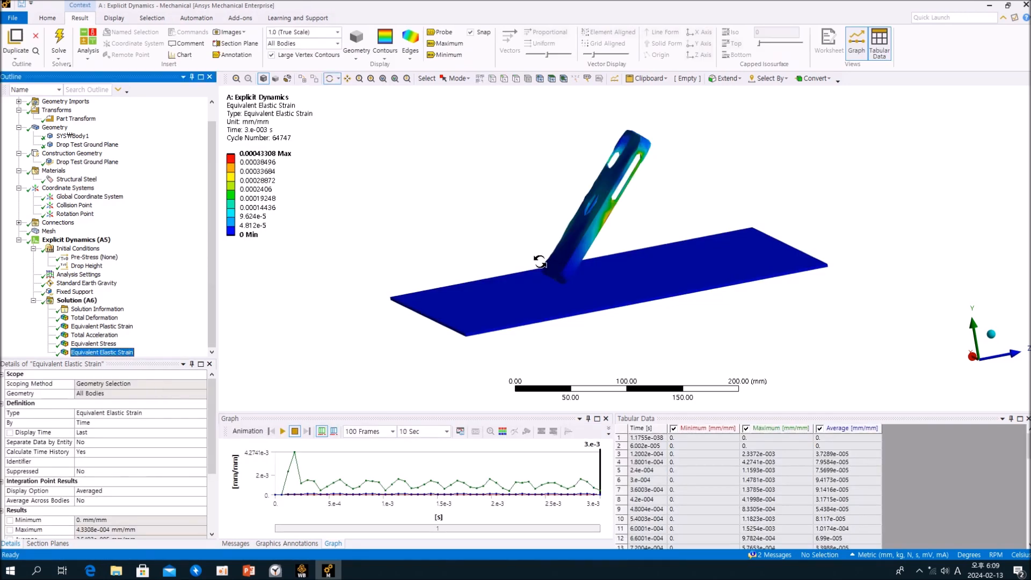
Play and stop the Equivalent Elastic Strain animation, examining the strain on the case's side and inner face.
left_click(282, 432)
left_click_drag(622, 338, 529, 343)
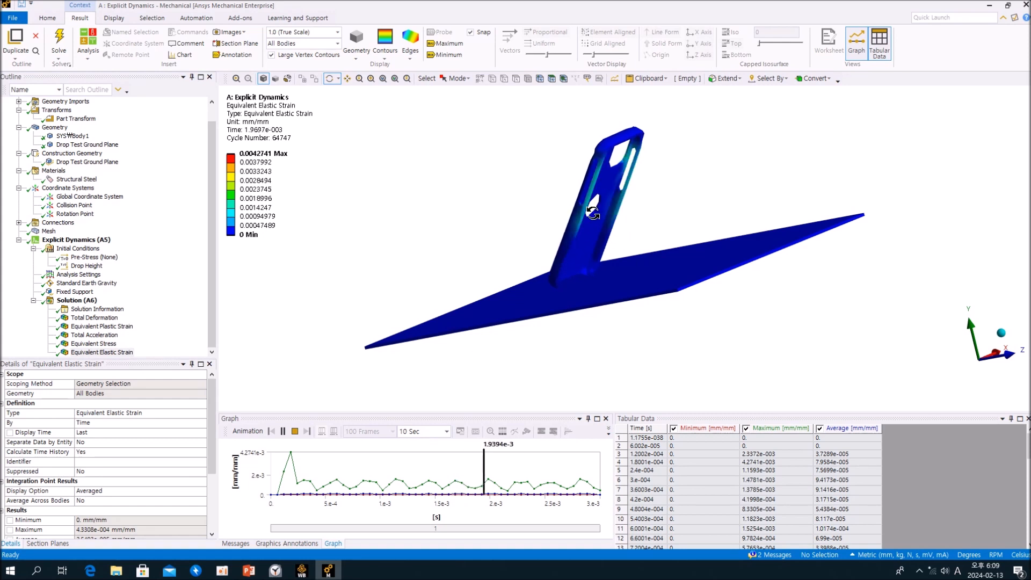
mouse_move(559, 223)
left_mouse_down()
mouse_move(574, 236)
mouse_move(598, 226)
mouse_move(559, 229)
left_mouse_up()
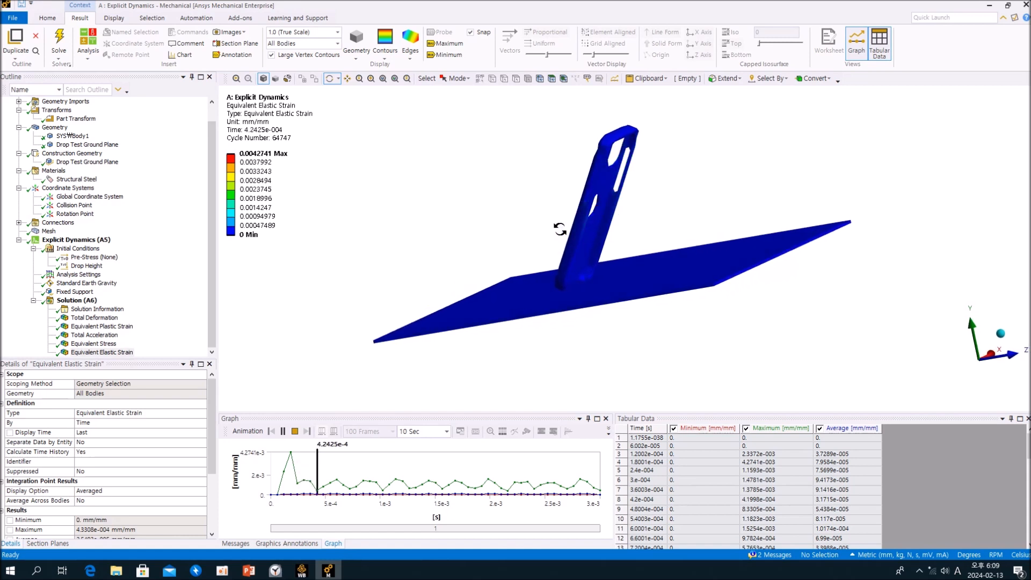
left_click(295, 431)
left_click_drag(588, 333, 561, 278)
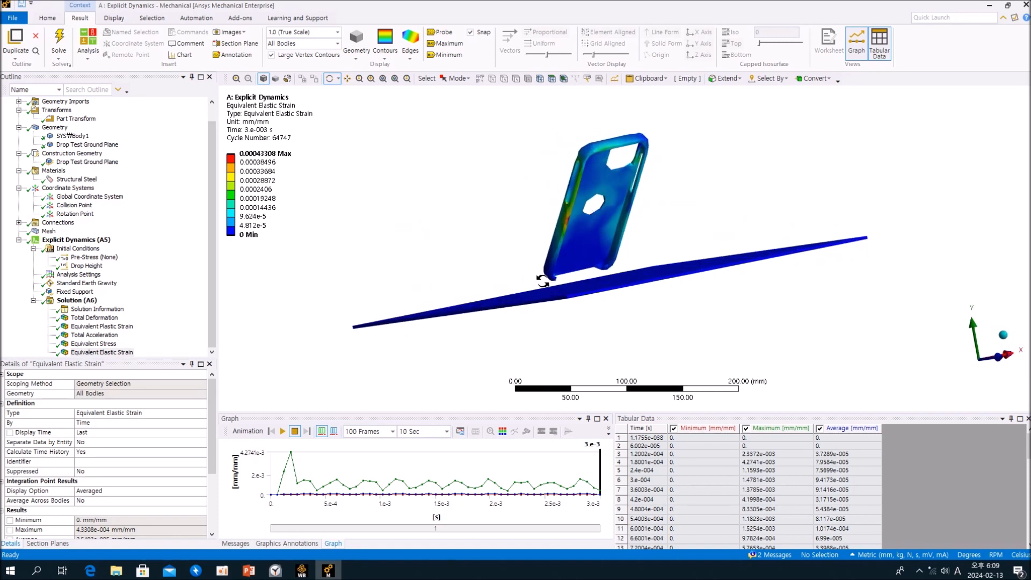
Show the Equivalent Stress result, play its animation over the drop event and stop it.
left_click(158, 312)
left_click(95, 344)
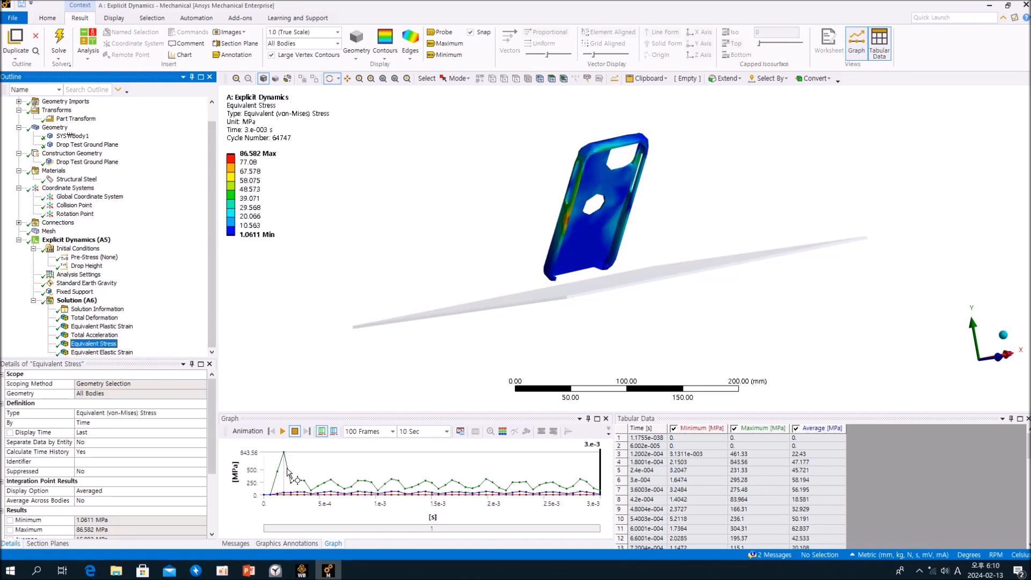
left_click(283, 431)
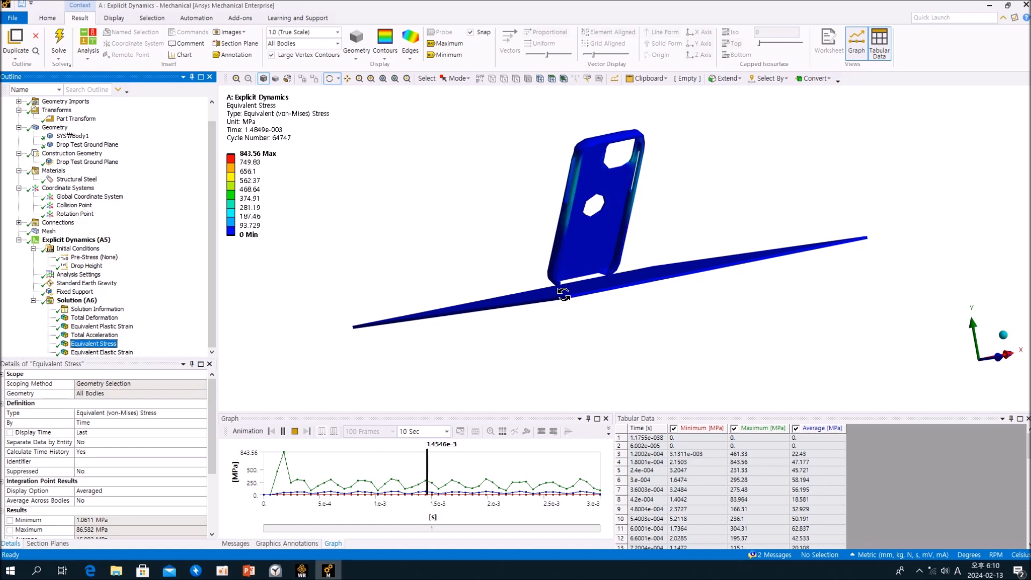
left_click(295, 432)
Retrieve the Equivalent Stress result at the first peak of the graph, at 1.8001e-4 s.
left_click(284, 457)
right_click(285, 458)
left_click(300, 465)
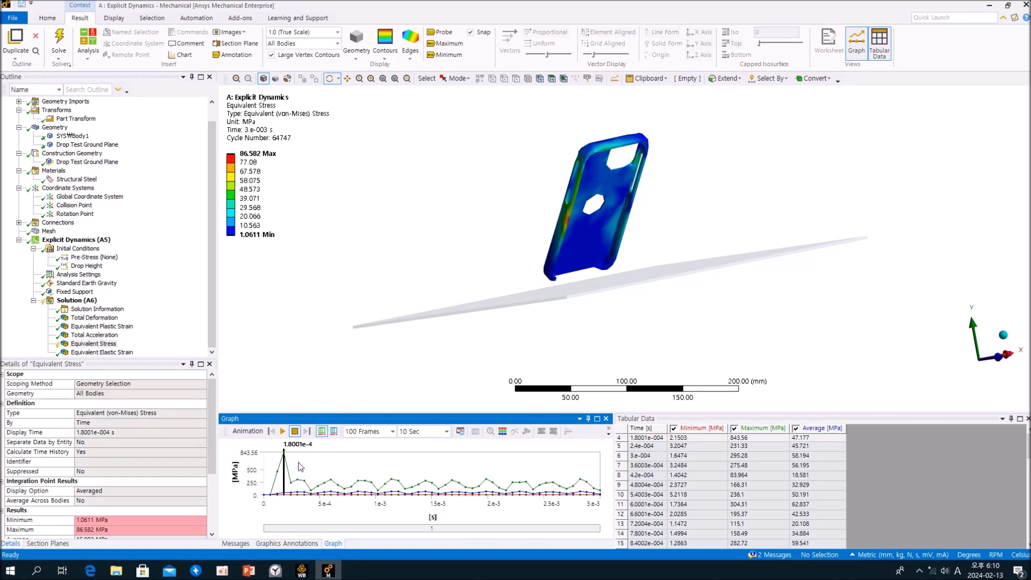
Display the element edges on the Equivalent Stress result and inspect the stress concentration at the case's impacted lower corner.
middle_click_drag(617, 335, 566, 336)
right_click_drag(530, 280, 640, 306)
middle_click_drag(502, 230, 469, 297)
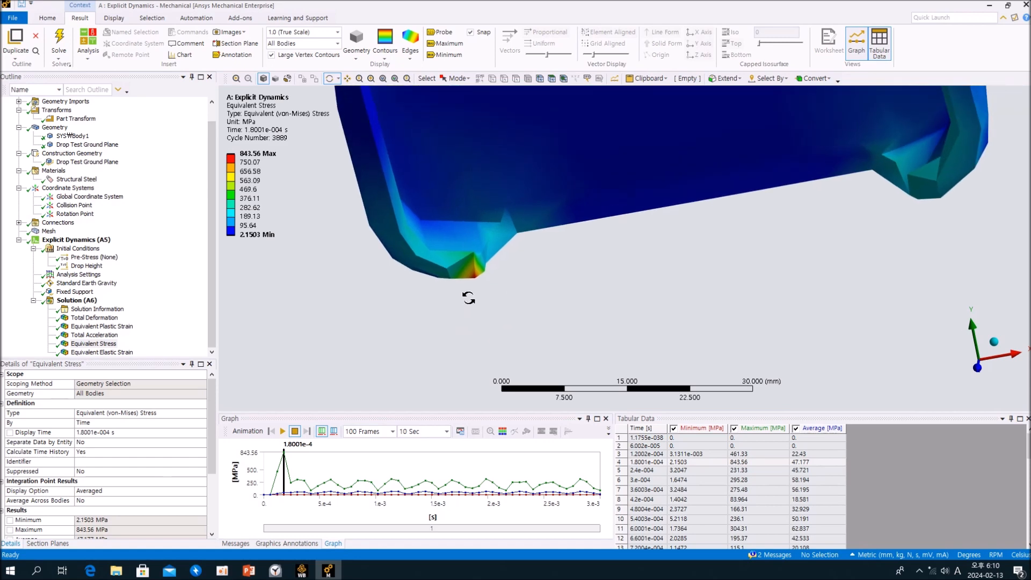
left_click(410, 48)
left_click(432, 100)
middle_click_drag(474, 263, 447, 191)
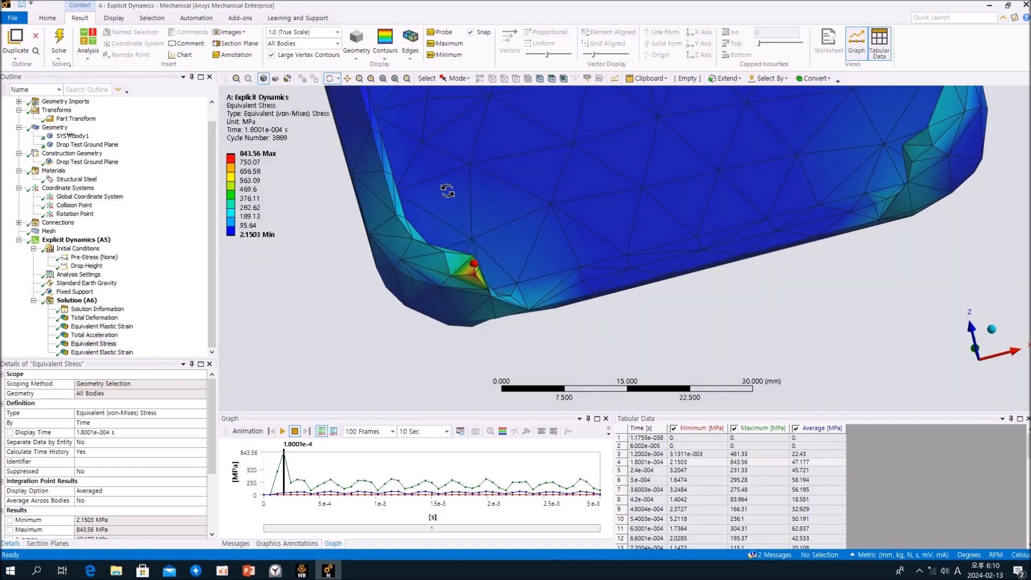
middle_click_drag(481, 286, 503, 291)
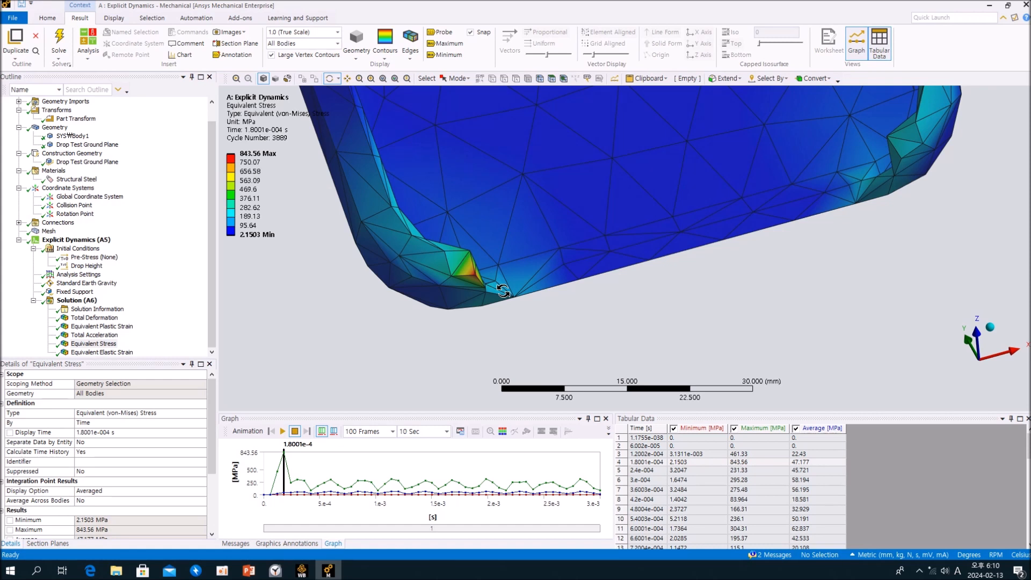
Inspect the case's lower corners on the Equivalent Stress result and replay its animation while viewing the inner face.
middle_click_drag(502, 291, 467, 295)
scroll(465, 293, "down", 5)
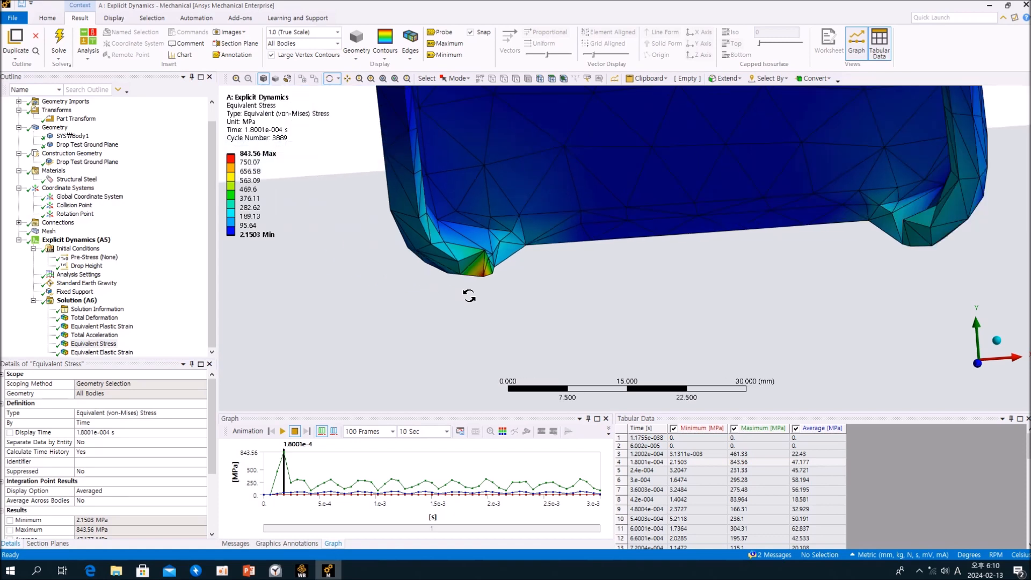
middle_click_drag(482, 307, 424, 314)
left_click(180, 331)
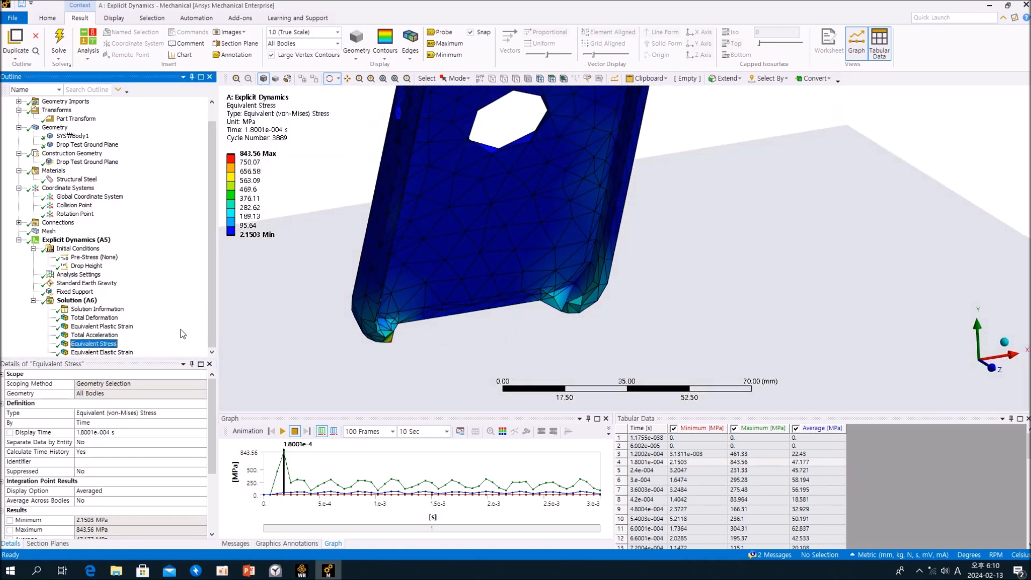
left_click(283, 432)
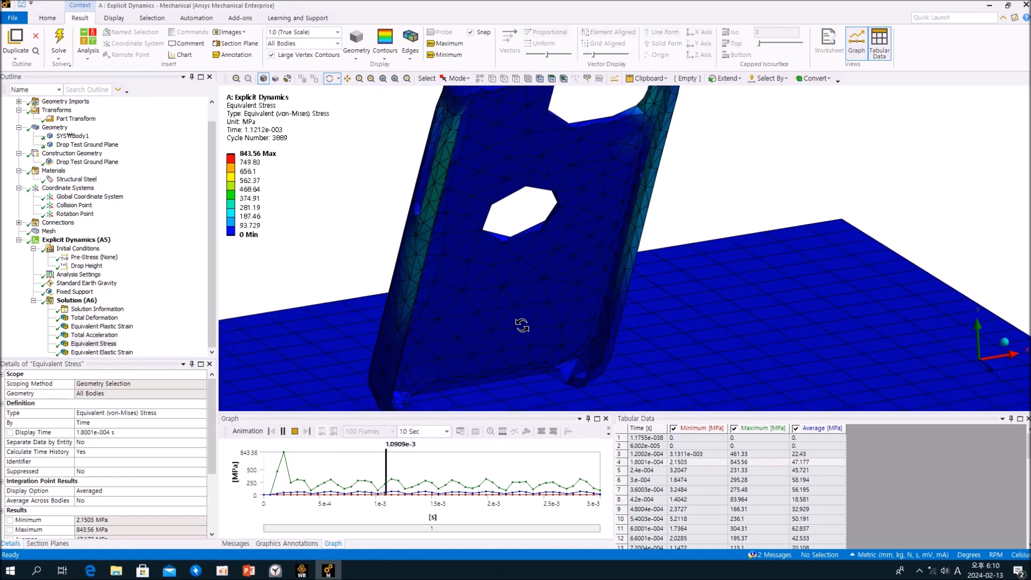
left_click_drag(520, 306, 552, 318)
left_click(115, 342)
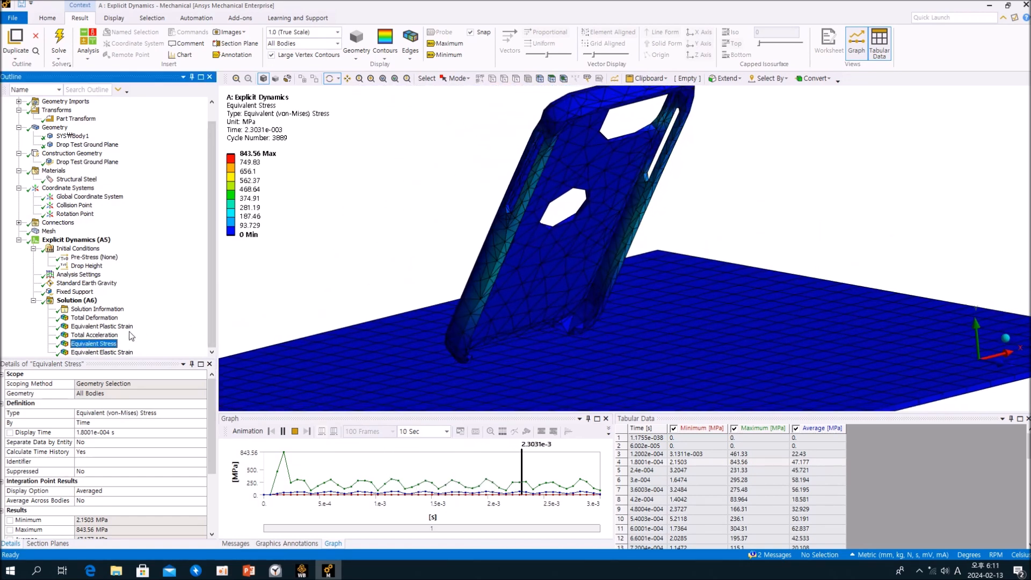
Show the Total Acceleration result and switch the unit system to Metric (m, kg, N, s, V, A).
left_click(97, 334)
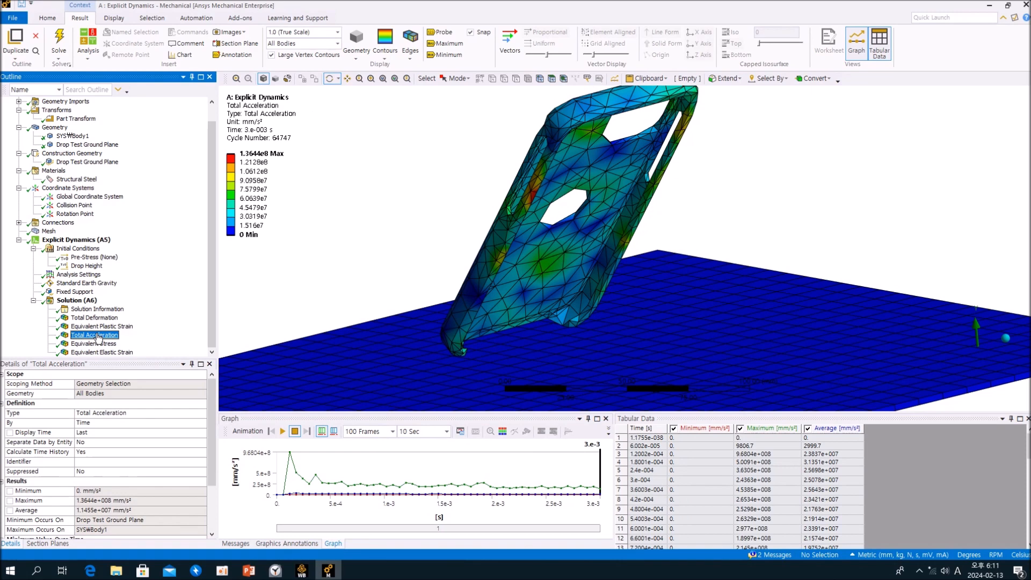
left_click(904, 558)
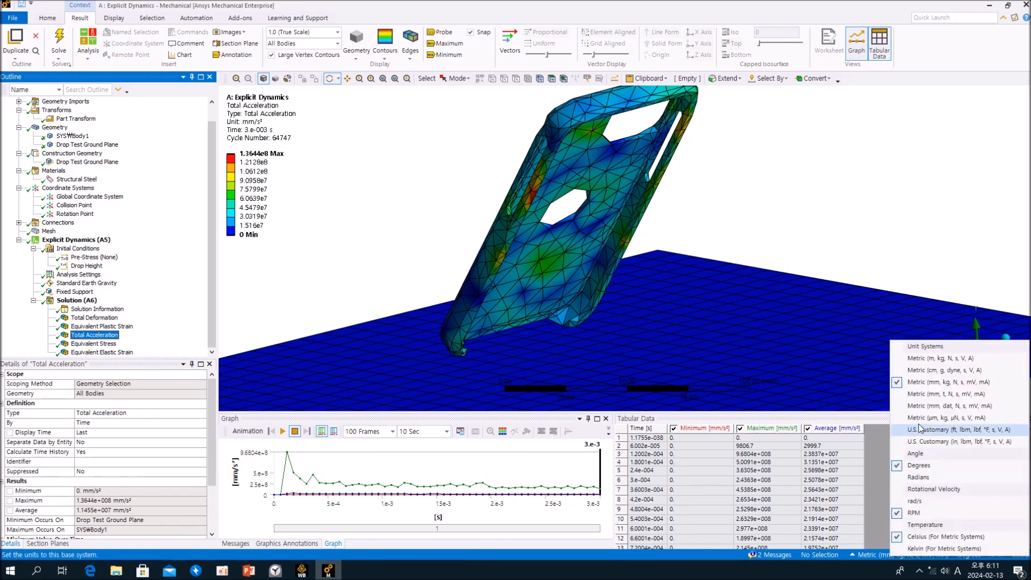
left_click(917, 371)
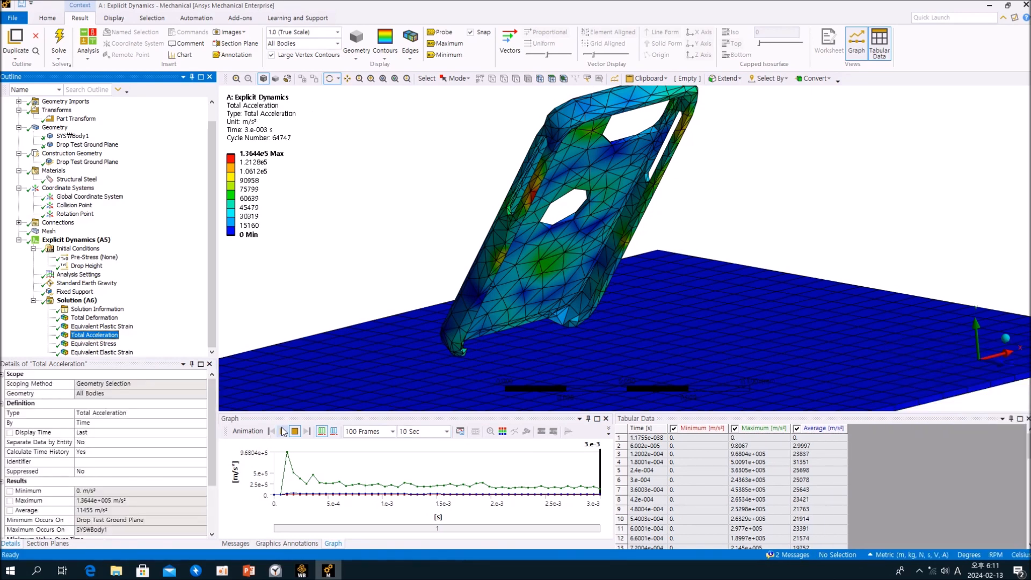
Play the Total Acceleration animation over the drop event, examine the case near the ground plane and stop it.
left_click(283, 431)
left_click_drag(430, 367, 544, 329)
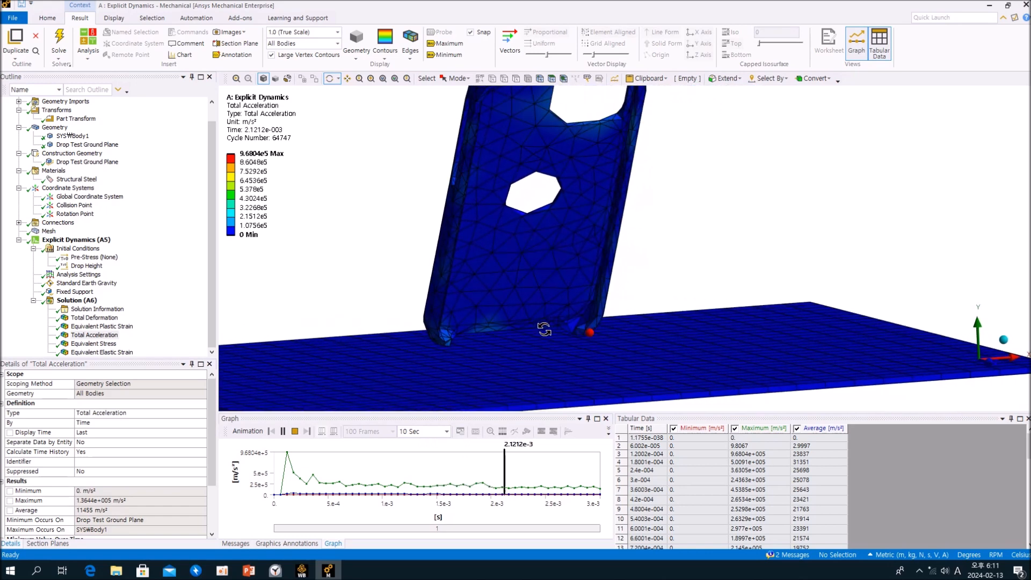
left_click(297, 433)
left_click_drag(583, 282, 598, 253)
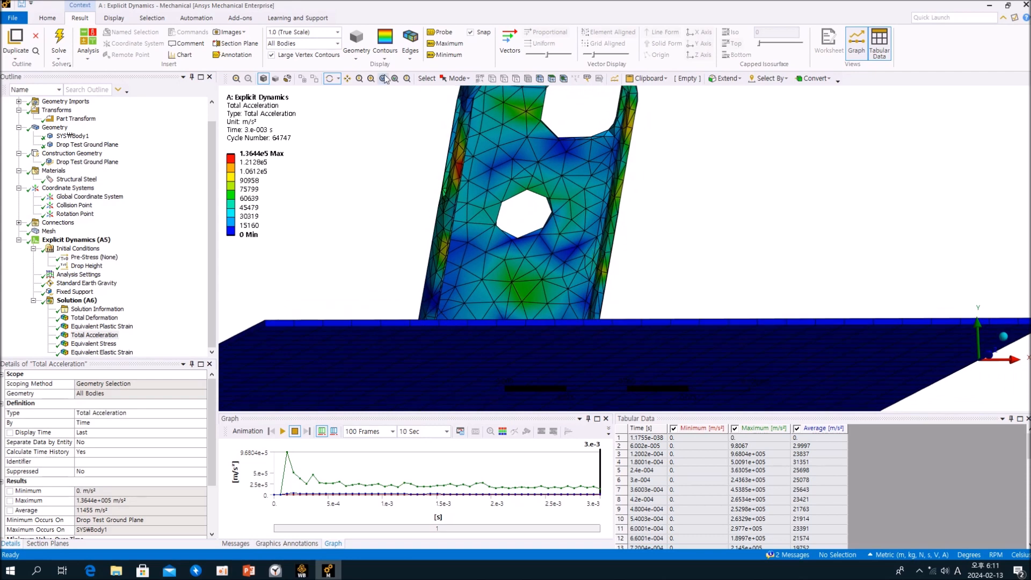
Hide the element edges on the result contours and display the Equivalent Elastic Strain result.
left_click(407, 38)
left_click(427, 70)
left_click_drag(382, 200, 478, 218)
left_click(162, 293)
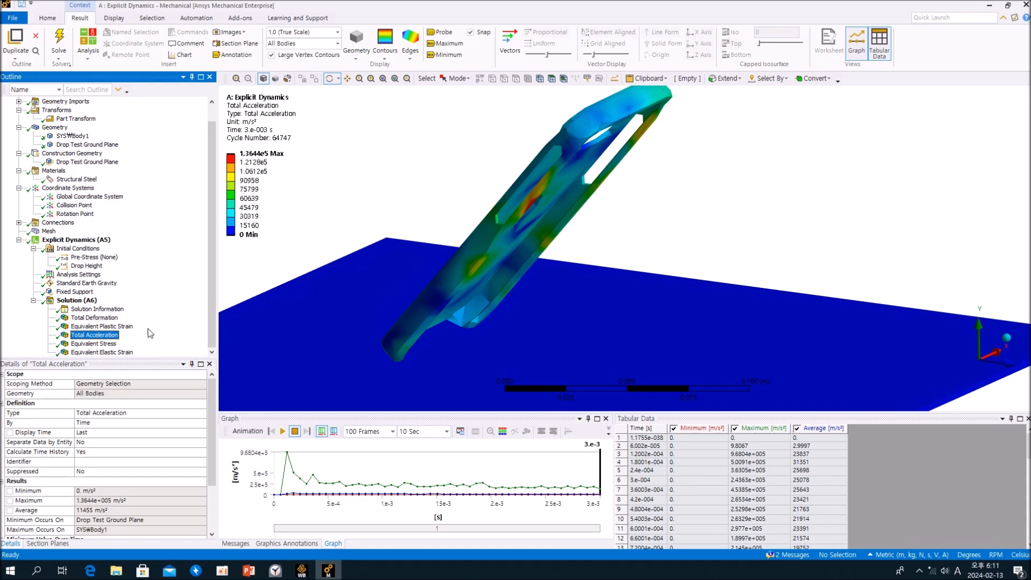
left_click(106, 345)
left_click(107, 352)
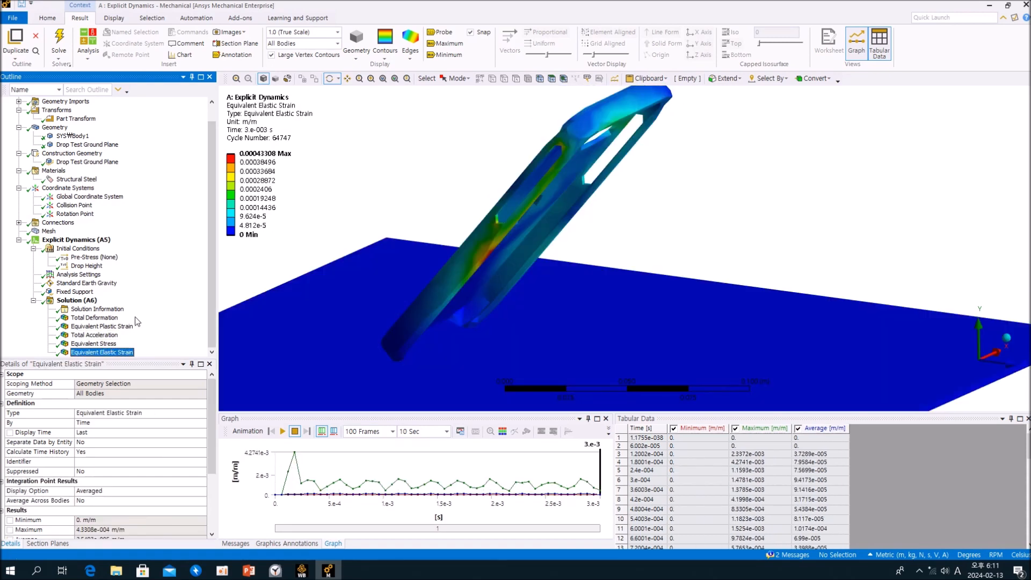
Change the Drop Height initial condition's input type to Velocity, with a vector total of 10 m/s.
left_click(87, 266)
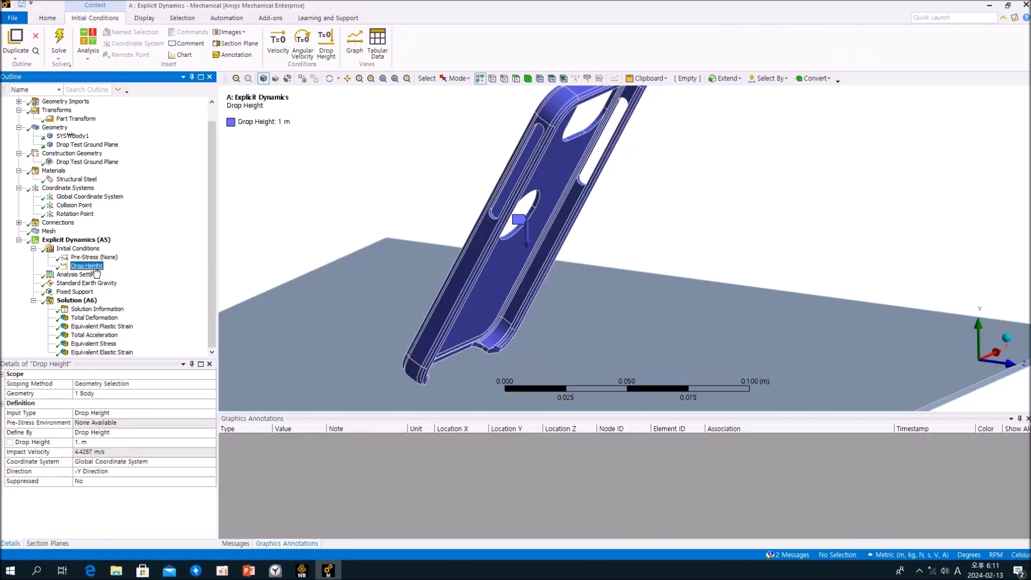
left_click(204, 413)
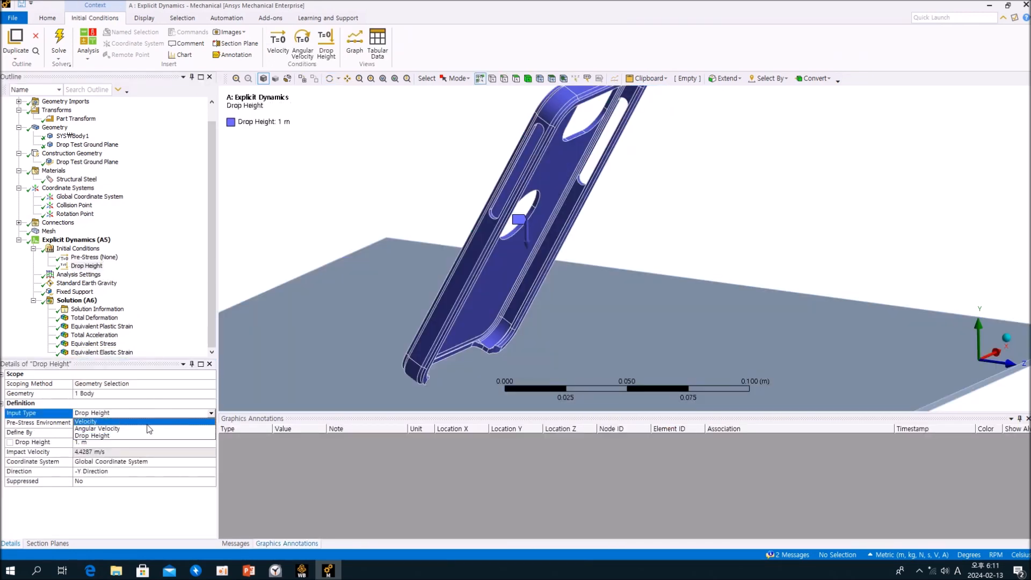
left_click(148, 429)
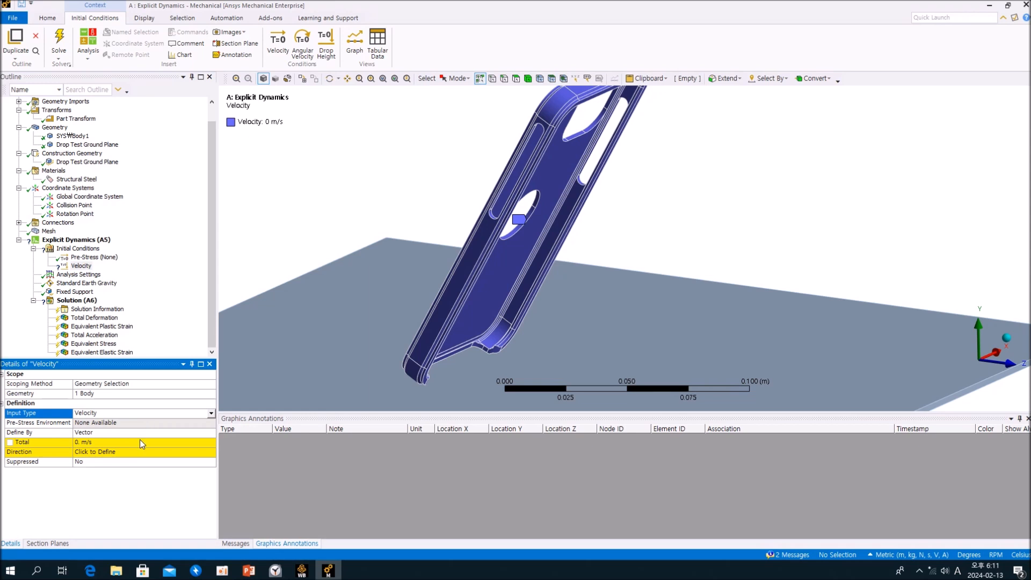
left_click(140, 442)
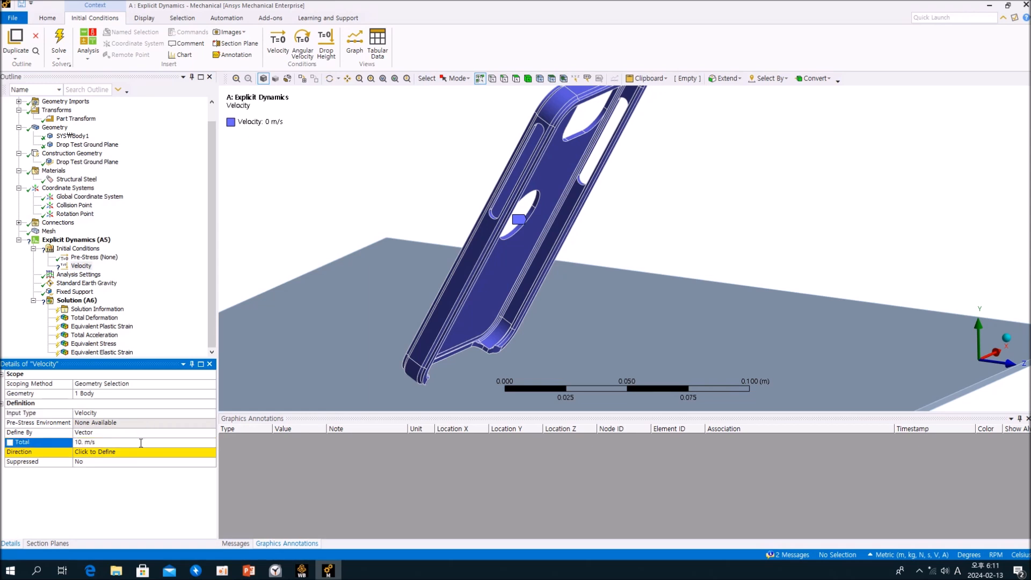
left_click(140, 453)
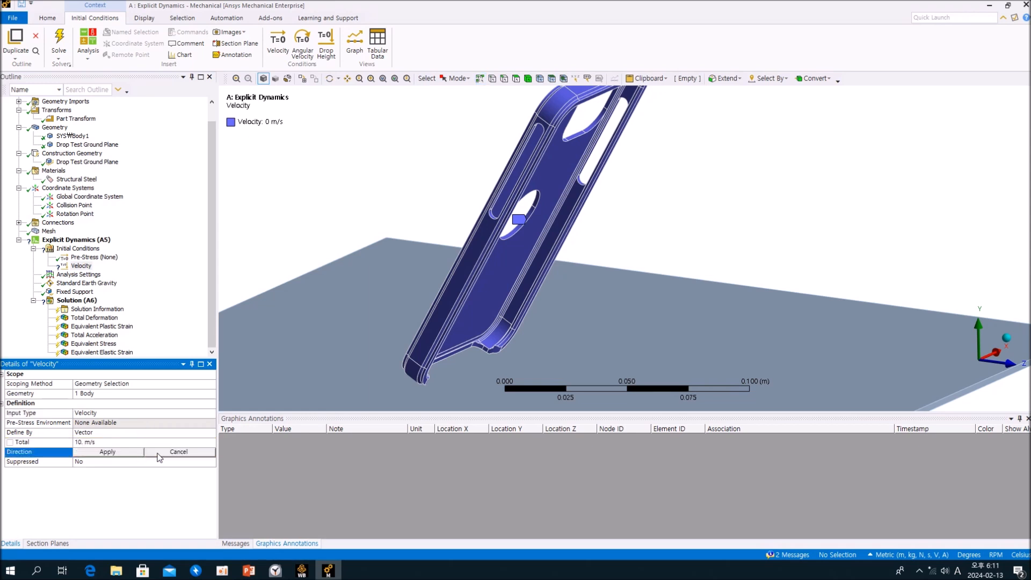
Define the initial velocity by components, with a Y component of -10 m/s.
left_click(202, 433)
left_click(211, 432)
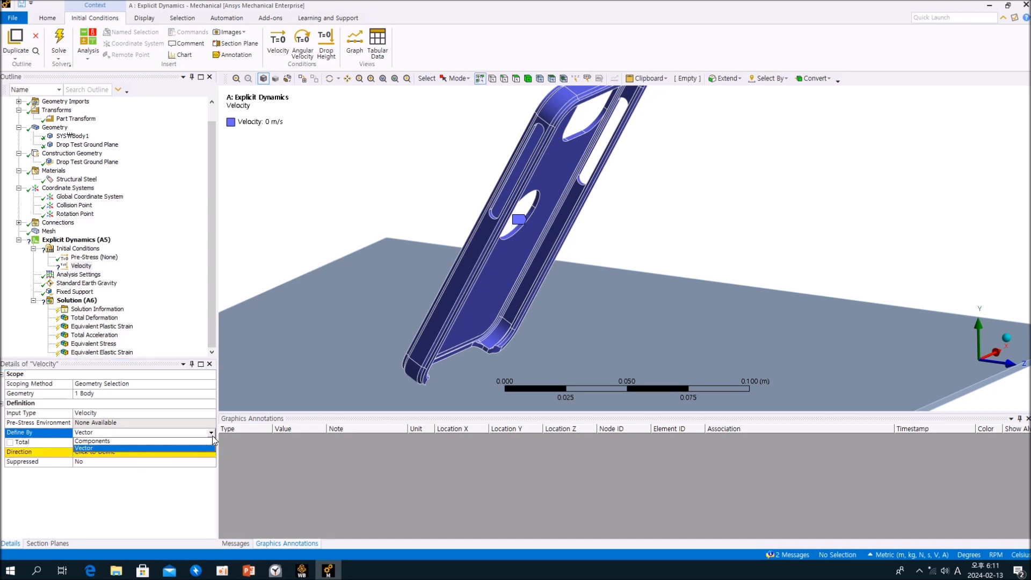
left_click(179, 442)
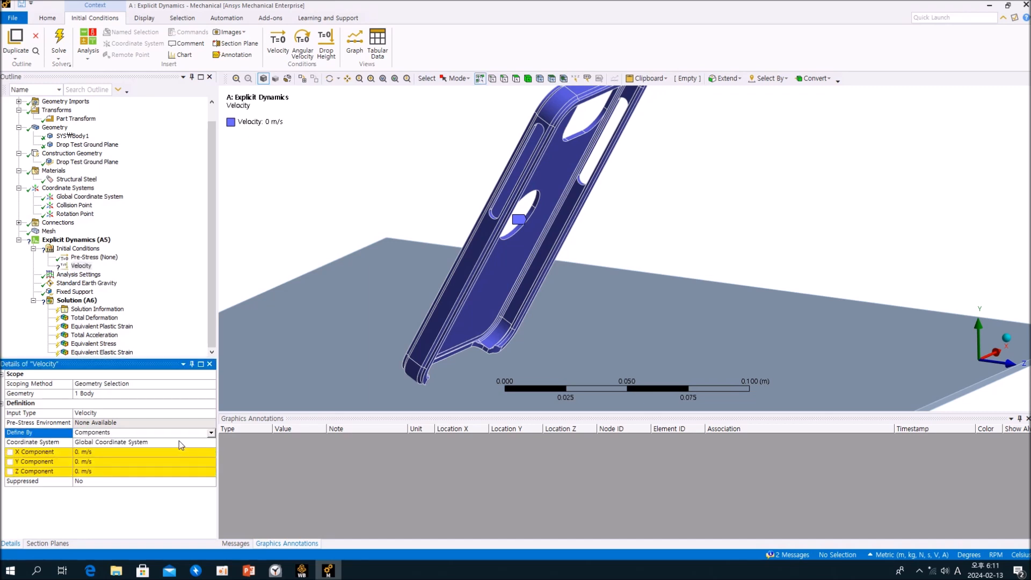
left_click(97, 463)
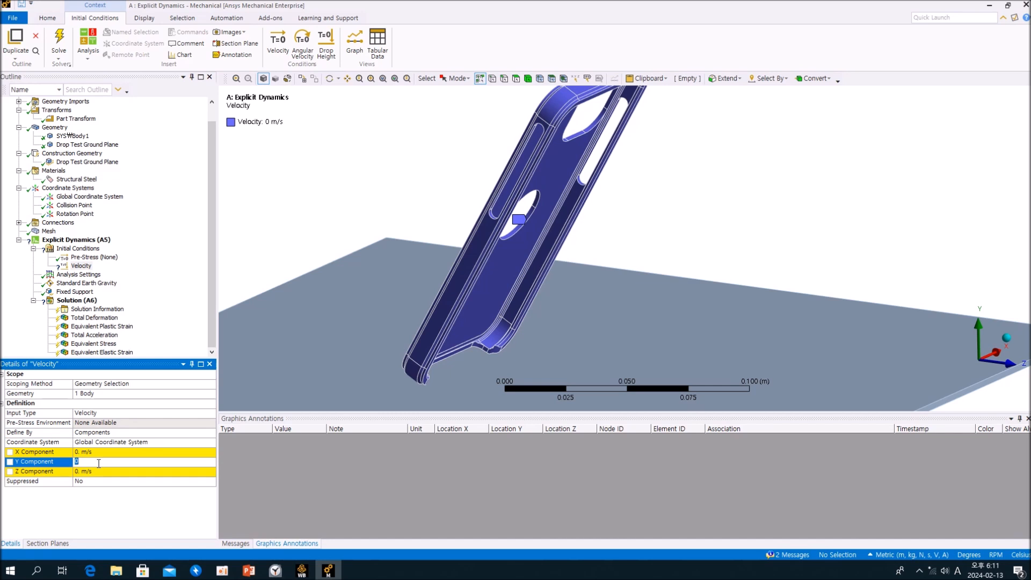
type("-10")
key("Return")
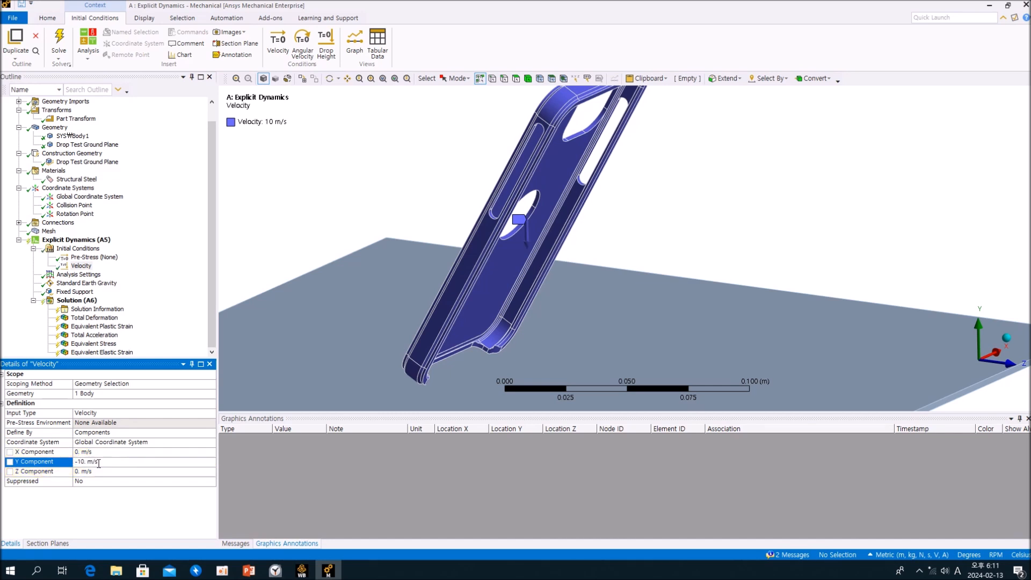
middle_click_drag(566, 227, 600, 221)
middle_click_drag(555, 310, 534, 311)
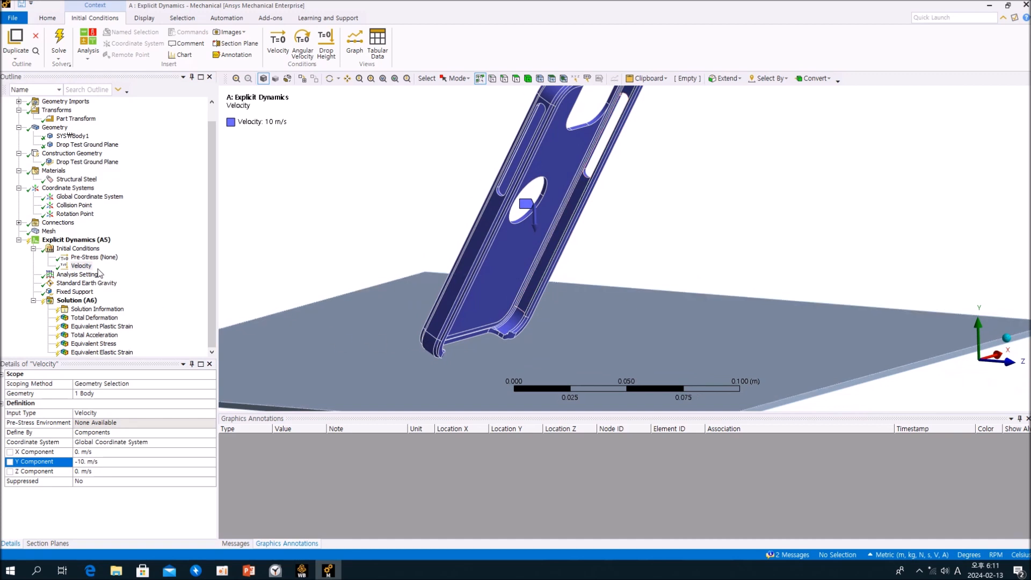
Change the initial condition's input type from Velocity to Angular Velocity.
left_click(153, 272)
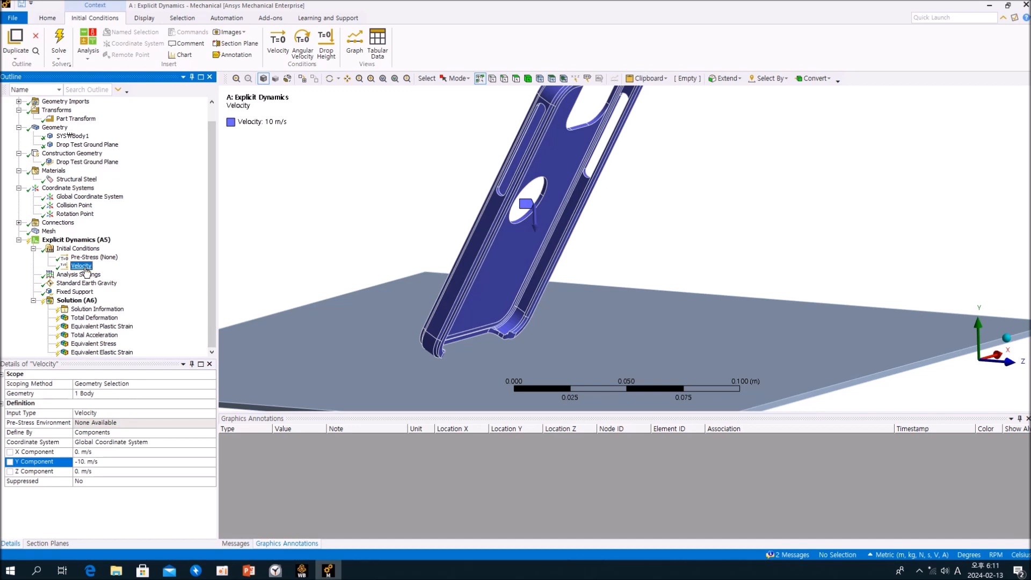
left_click(211, 413)
left_click(158, 429)
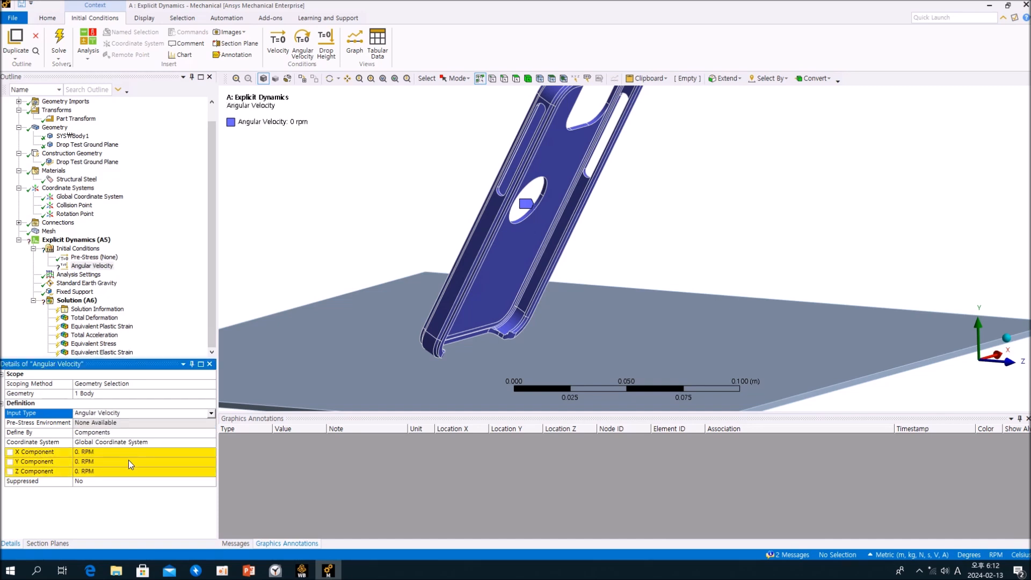
left_click(165, 312)
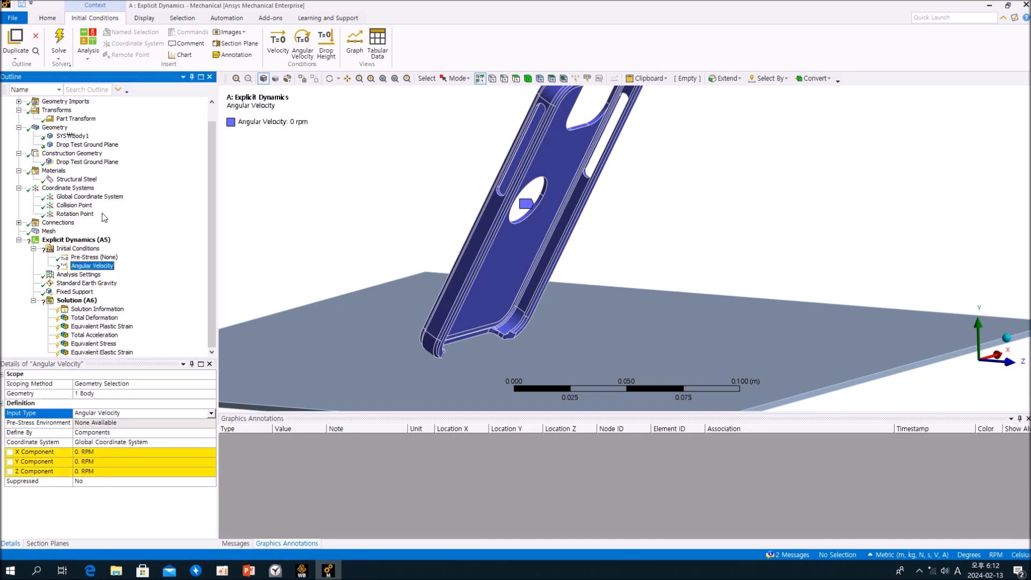
Check the Rotation Point coordinate system, set the angular velocity's X component to 10 RPM and examine the rotation arrow on the case.
left_click(76, 214)
middle_click_drag(516, 235, 569, 242)
left_click(102, 266)
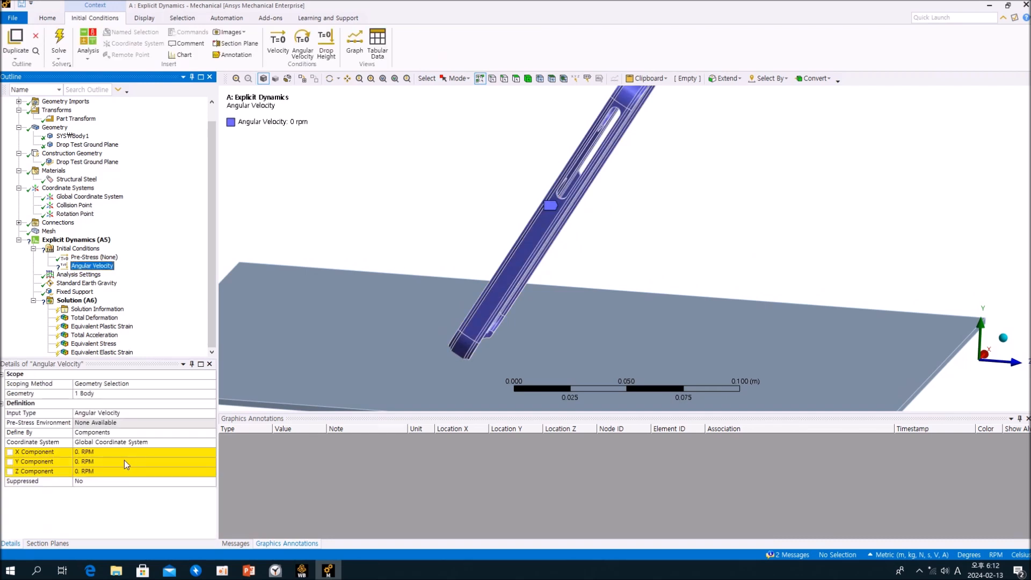
left_click(127, 452)
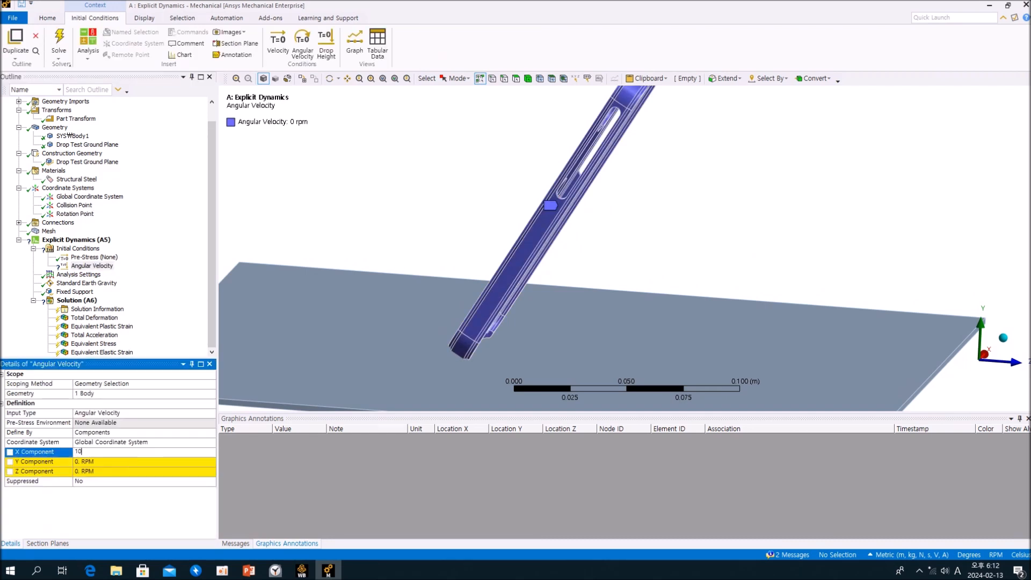
key("Return")
middle_click_drag(605, 253, 546, 216)
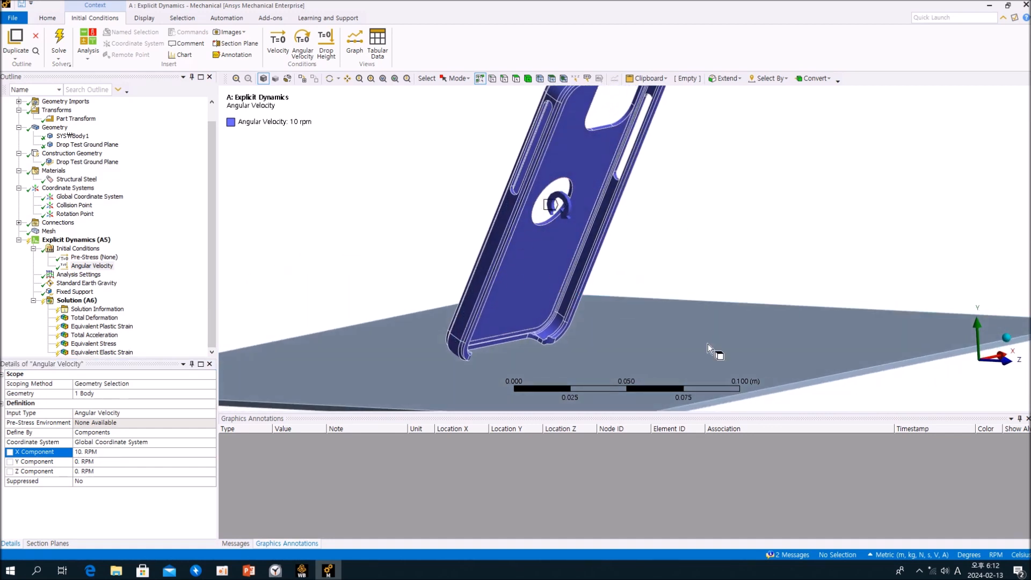
scroll(623, 318, "up", 3)
scroll(622, 319, "down", 5)
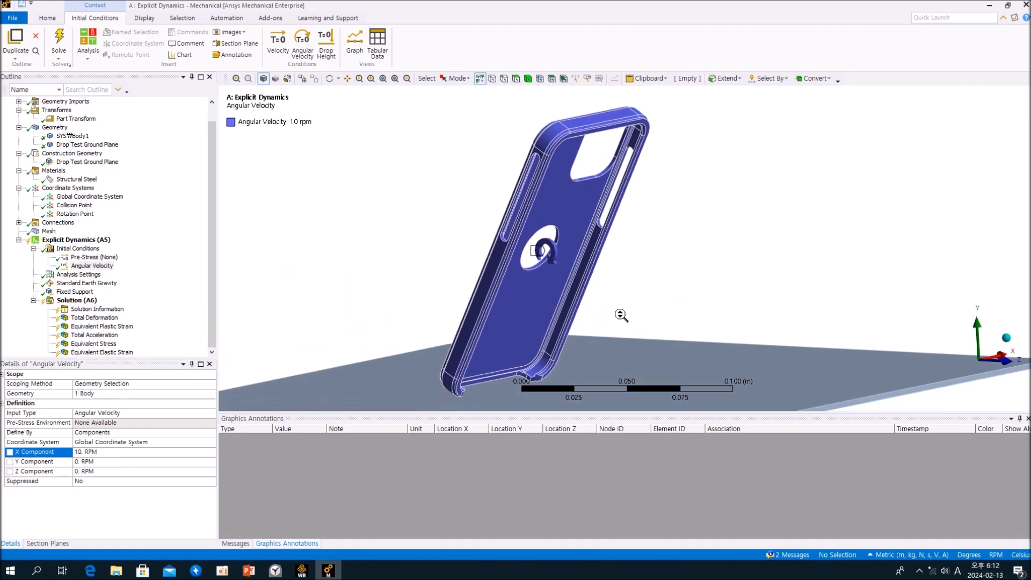
middle_click_drag(619, 311, 577, 317)
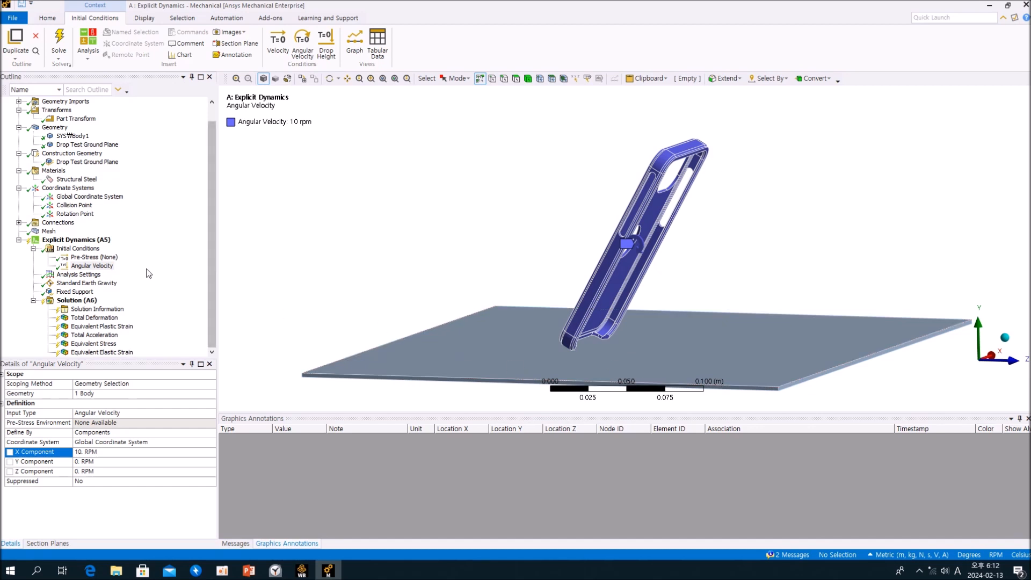
Set the initial condition's input type back to Drop Height and review the case's orientation above the ground plane.
left_click(107, 267)
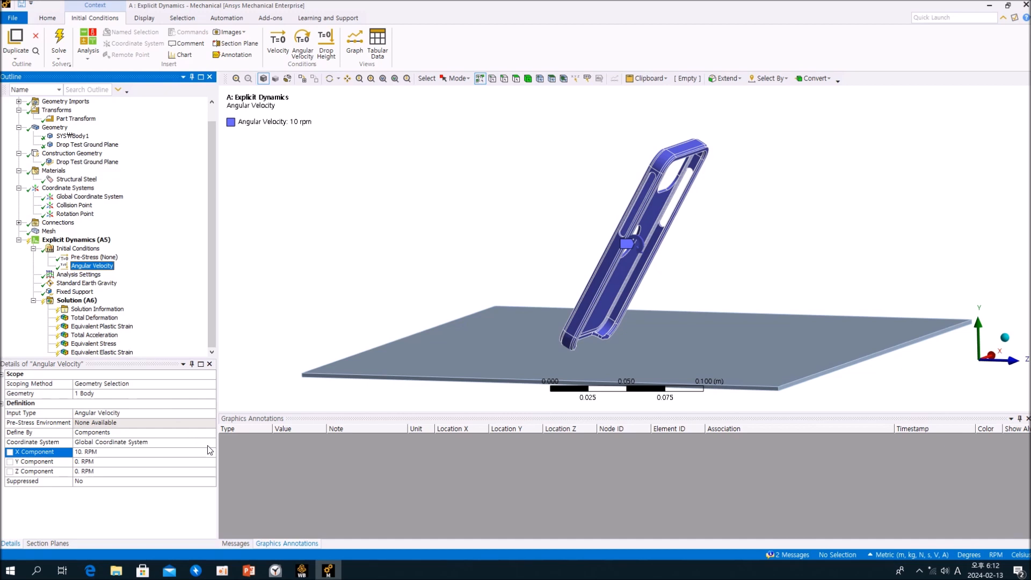
left_click(212, 412)
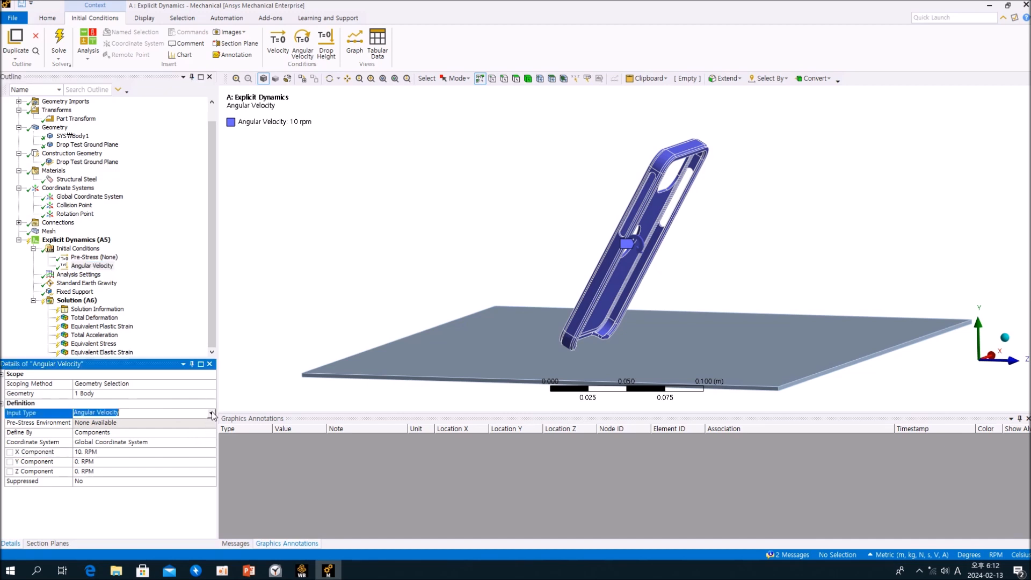
left_click(133, 436)
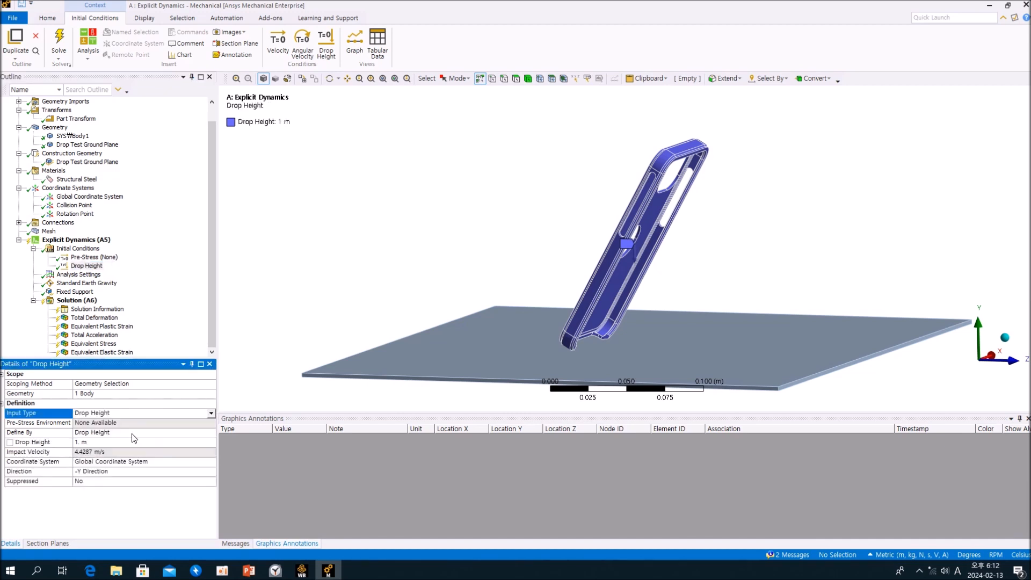
mouse_move(374, 273)
middle_mouse_down()
mouse_move(409, 260)
mouse_move(374, 253)
mouse_move(548, 253)
middle_mouse_up()
left_click(183, 202)
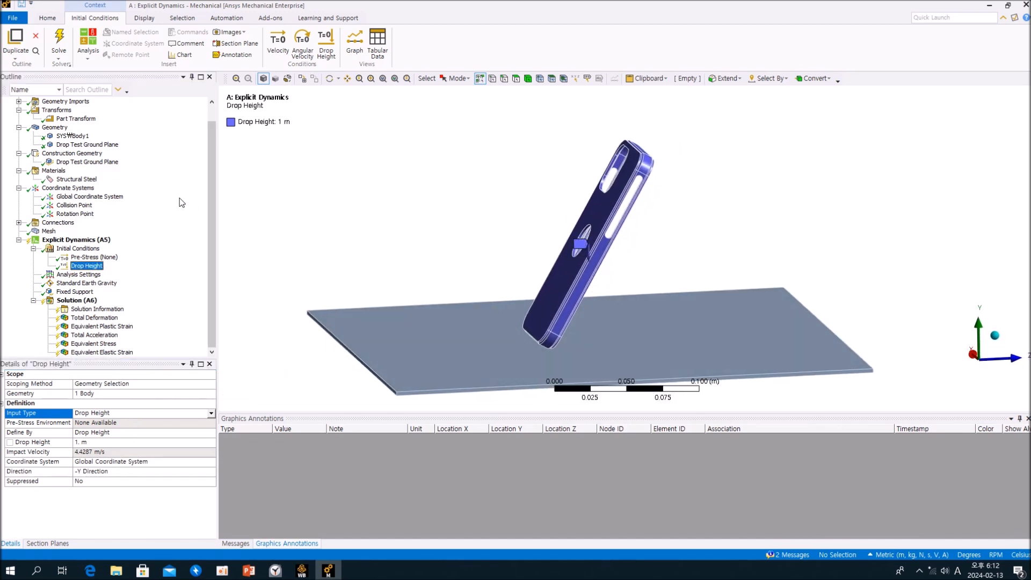
middle_click_drag(609, 252, 501, 253)
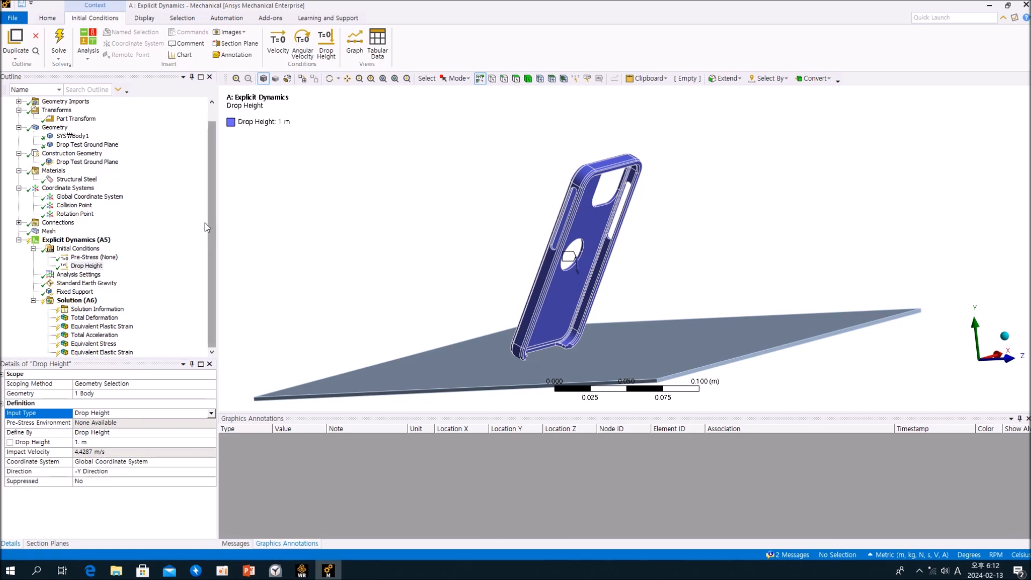
left_click_drag(211, 220, 221, 244)
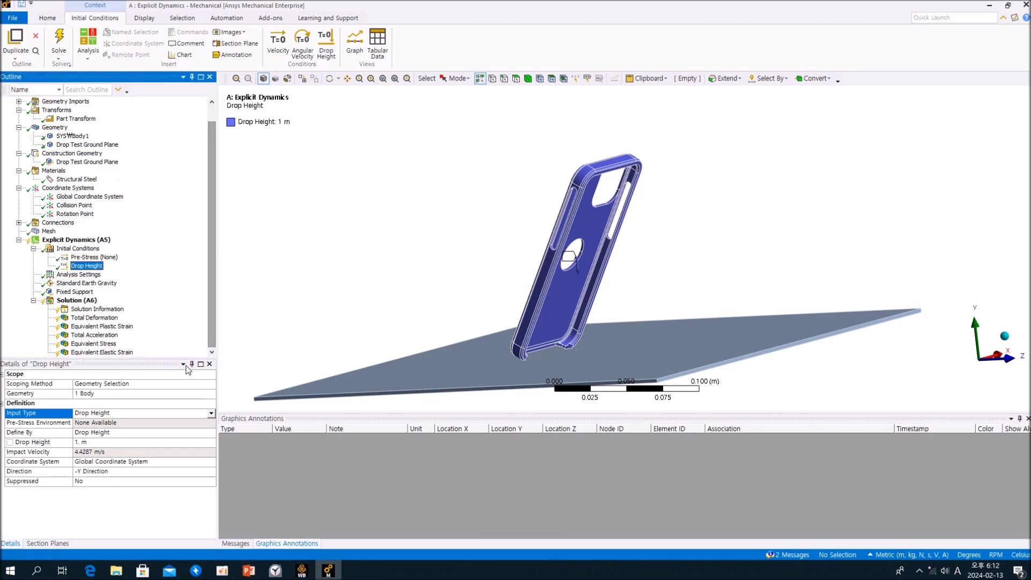
Minimize the analysis windows, switch to File Explorer and go to the root of the DATA (E:) drive.
mouse_move(119, 573)
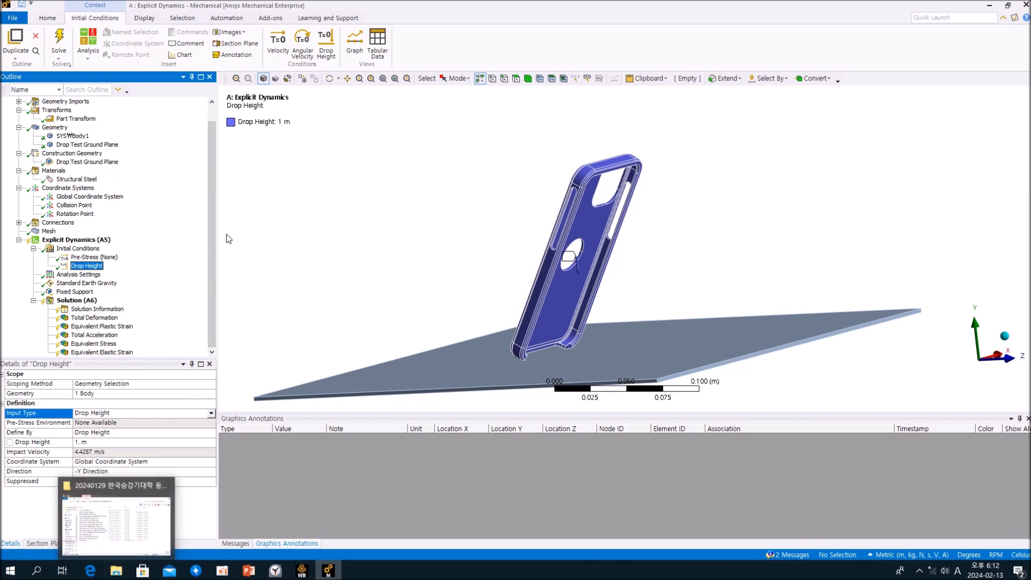
left_click_drag(211, 248, 208, 193)
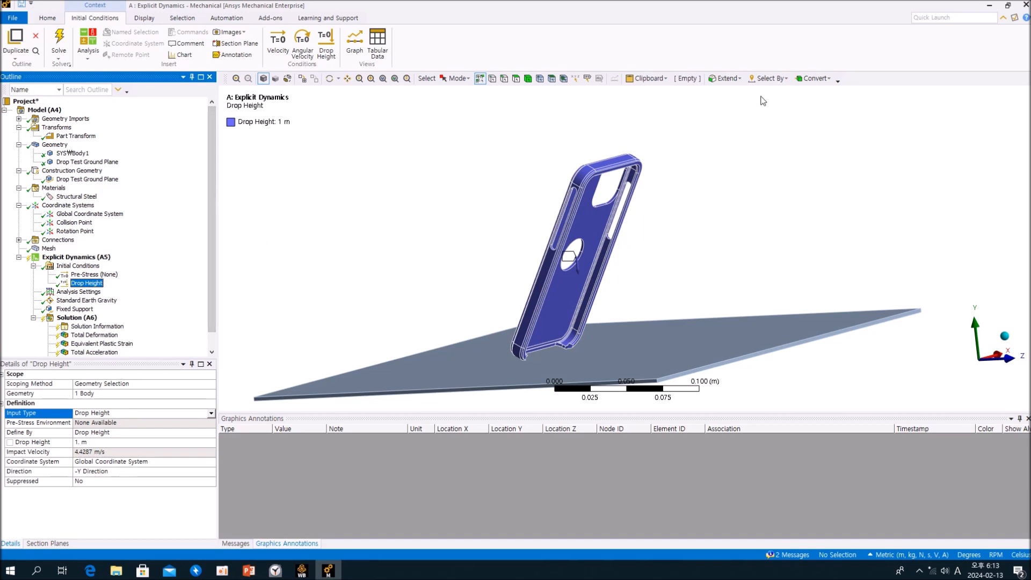
left_click(988, 10)
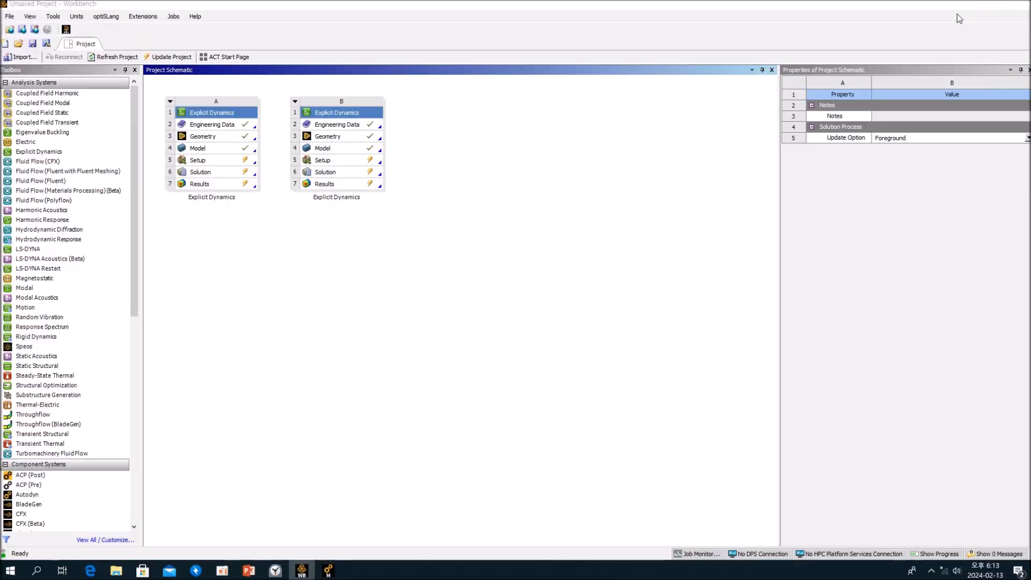
left_click(959, 6)
left_click(116, 570)
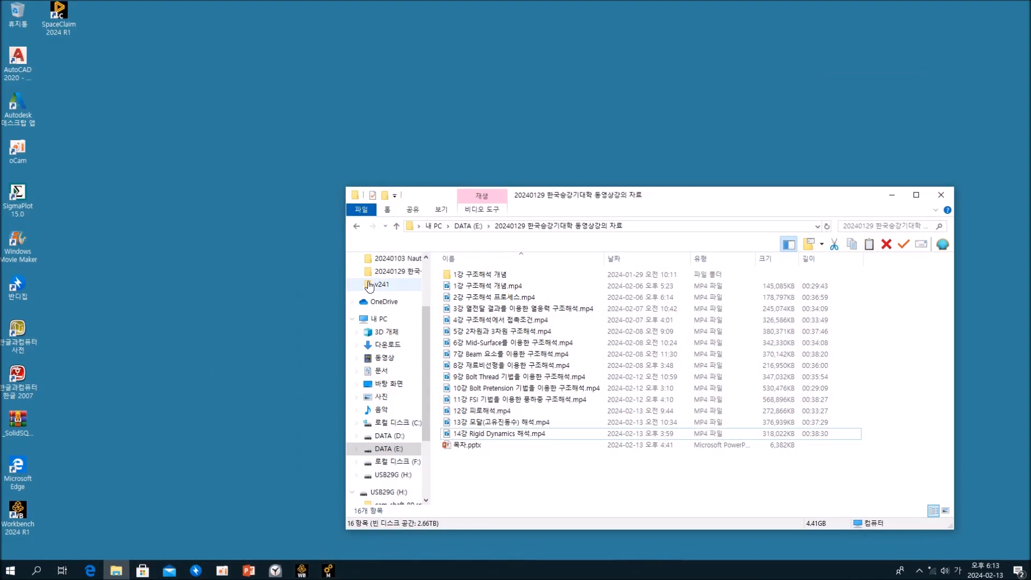
left_click(467, 226)
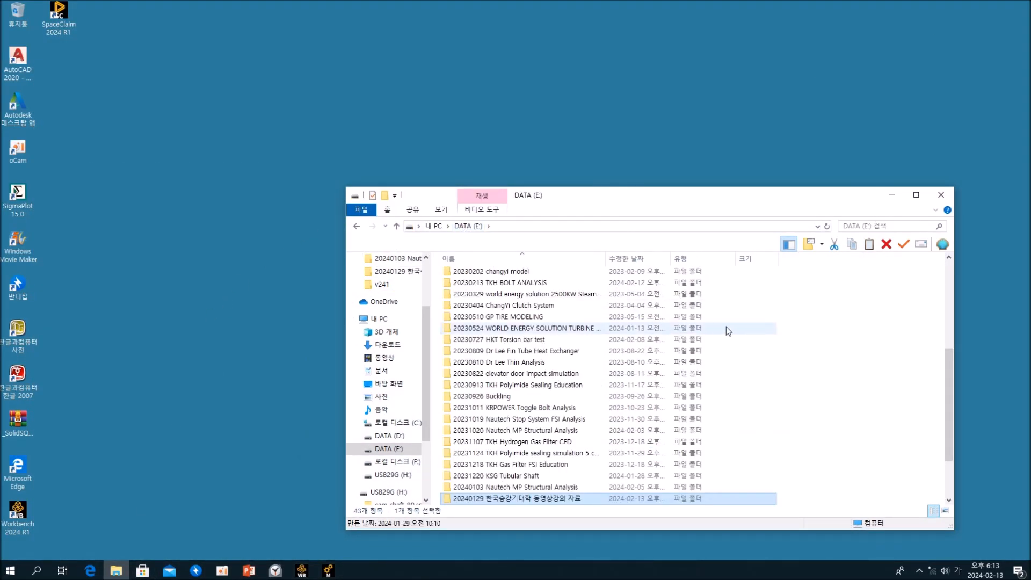
Open the "Lesson 2 explicit dynamic box drop" folder inside "youtube analysis movie documents".
scroll(725, 328, "up", 5)
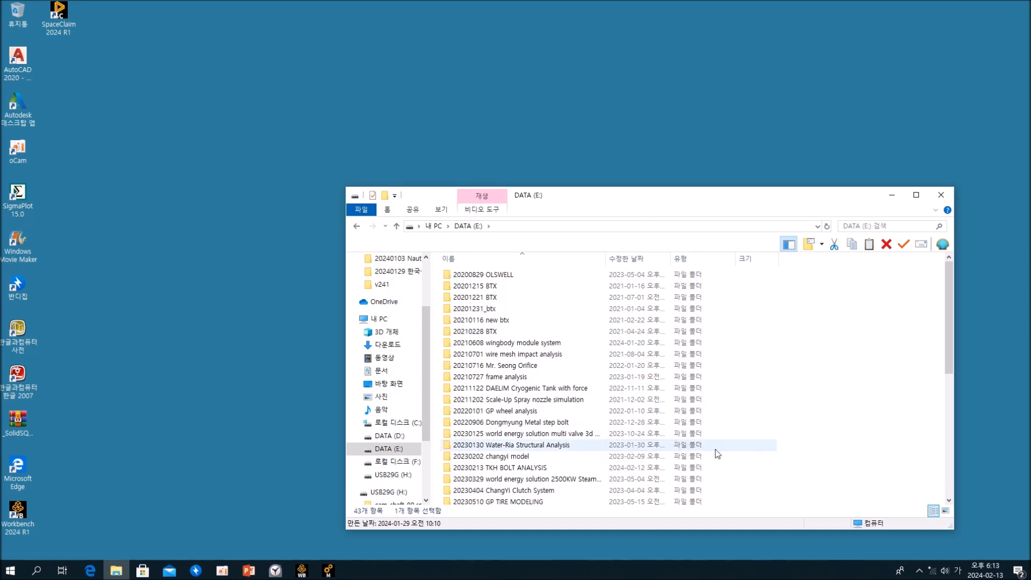
left_click(635, 433)
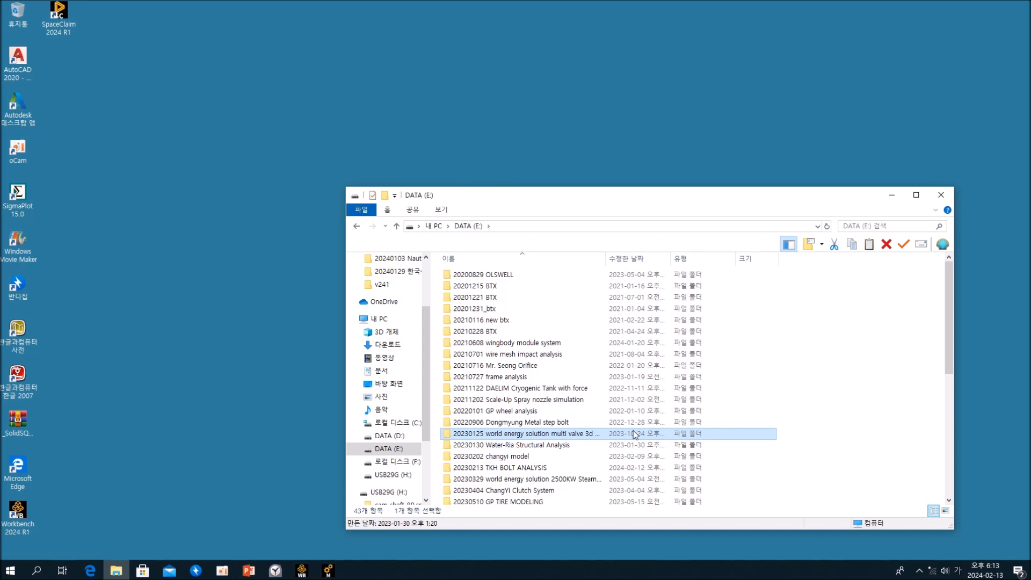
scroll(635, 435, "down", 2)
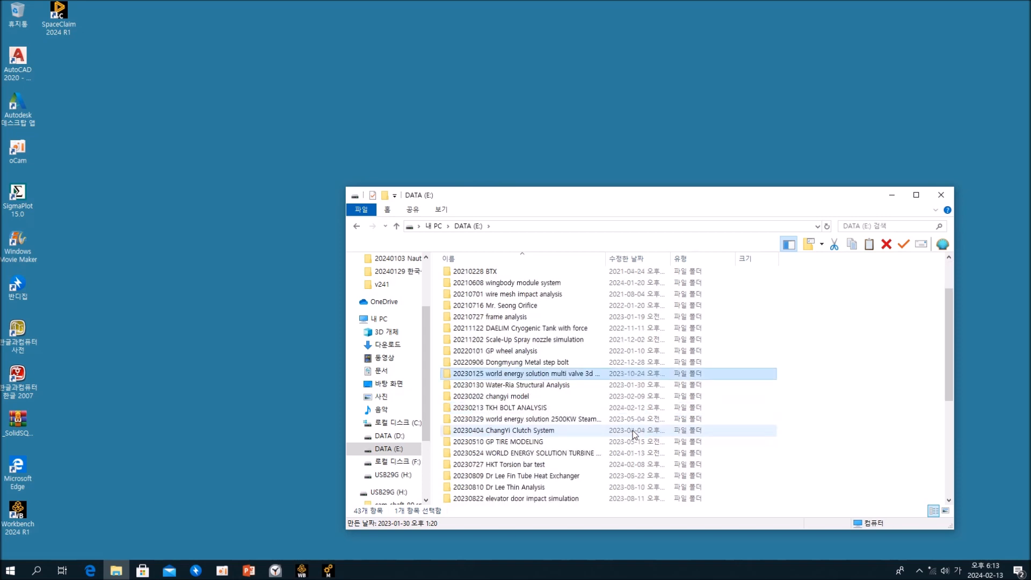
scroll(636, 435, "down", 6)
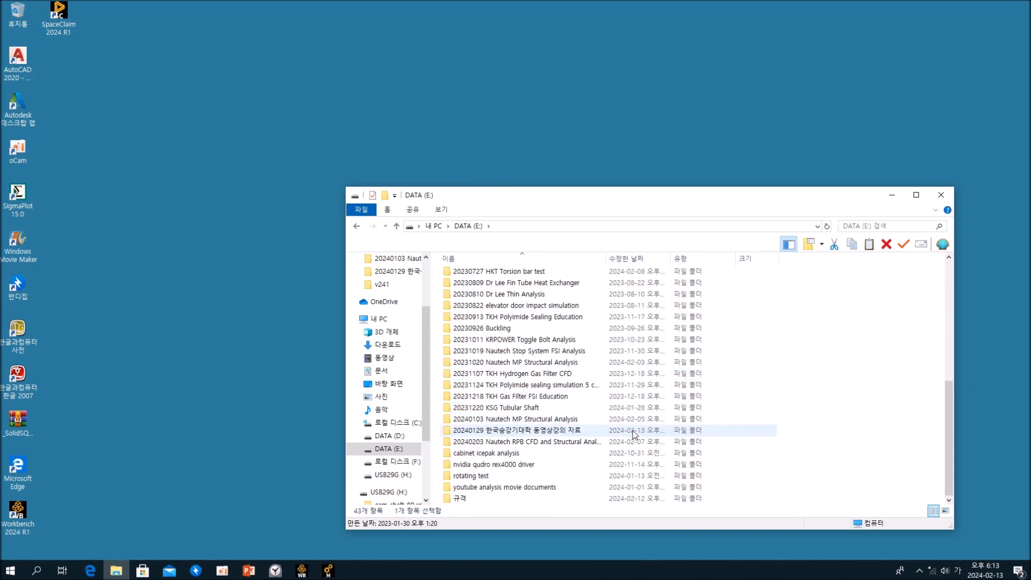
double_click(470, 487)
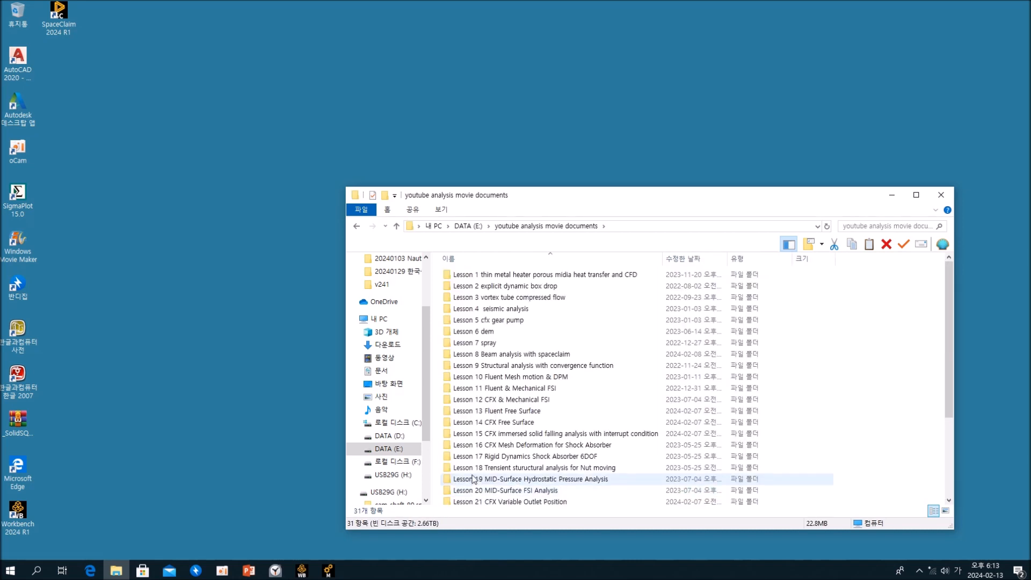
double_click(520, 289)
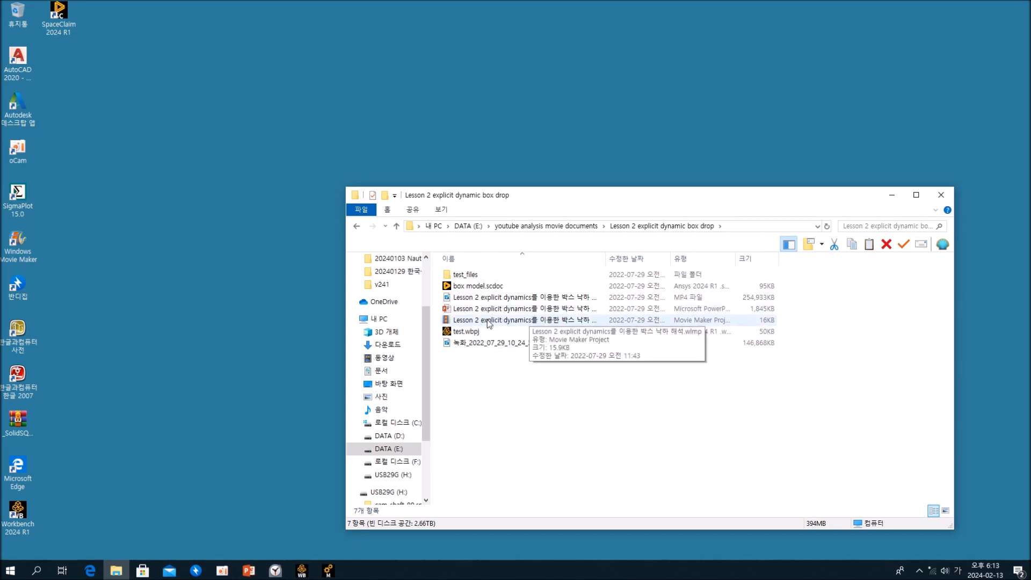
Open the test.wbpj project in Workbench and load its Explicit Dynamics results in Mechanical.
left_click(467, 336)
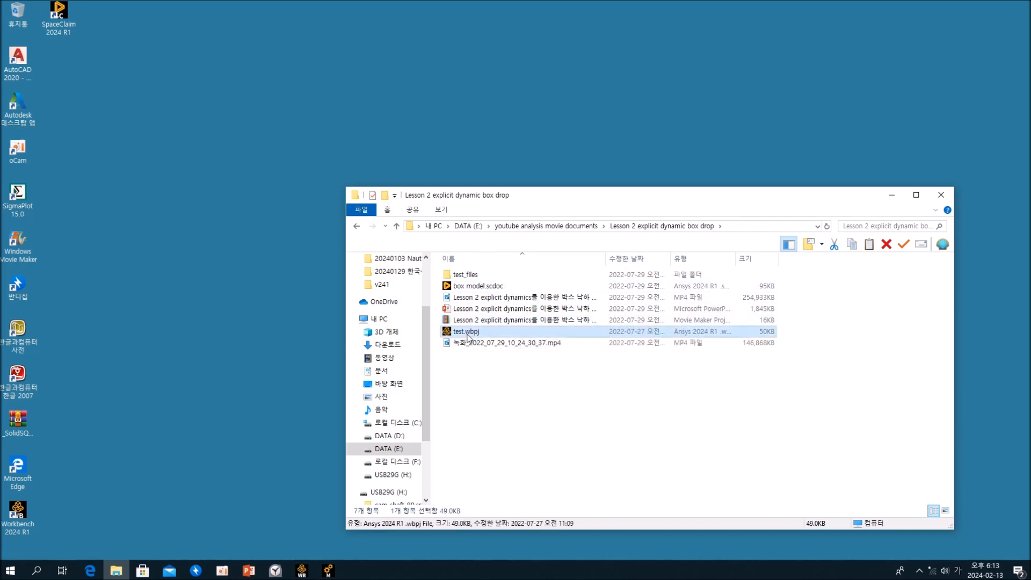
double_click(467, 333)
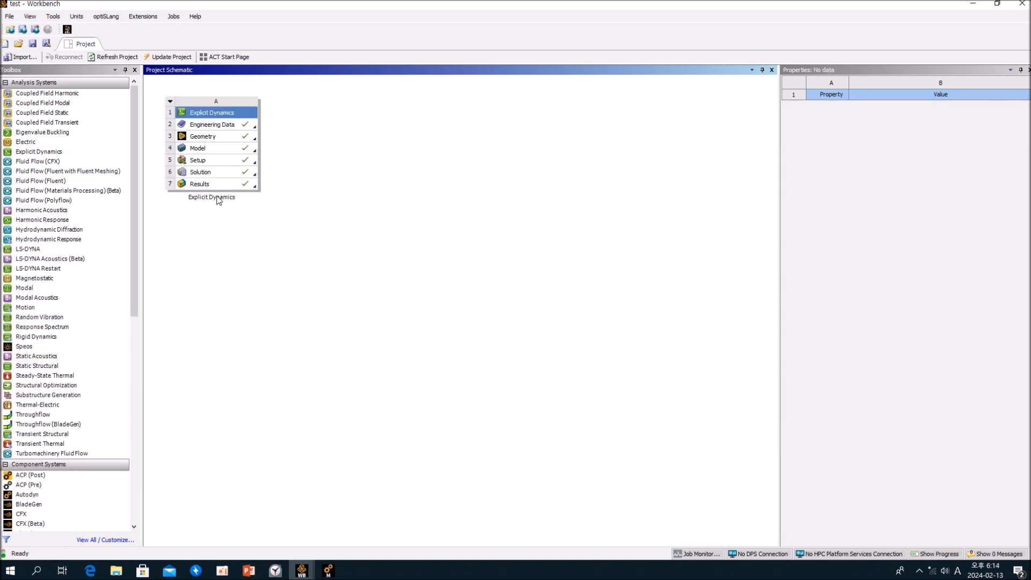
double_click(224, 185)
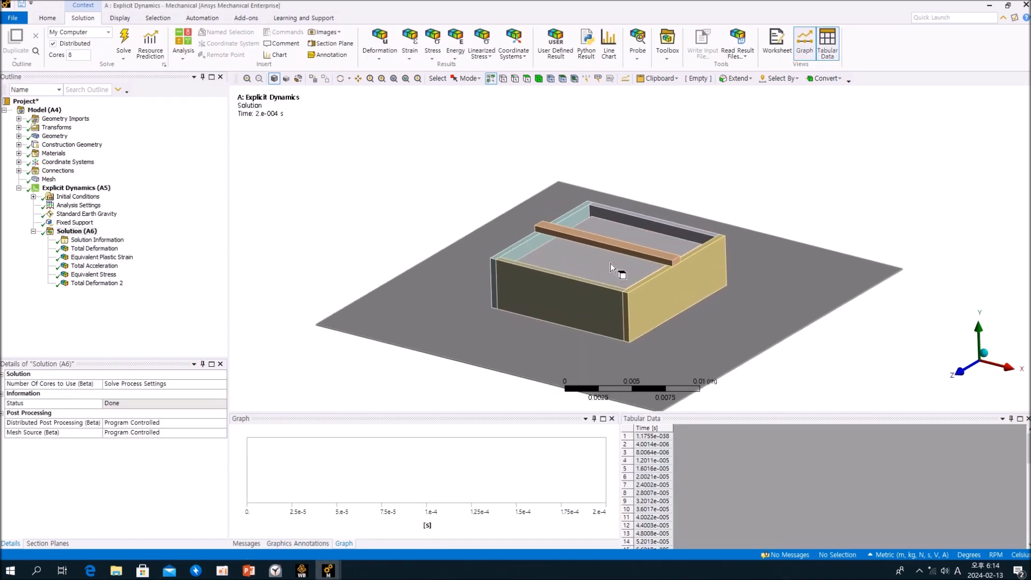
Expand the box model's contacts and examine Contact Region 5 between the box and the ground plane.
left_click(19, 171)
left_click(33, 179)
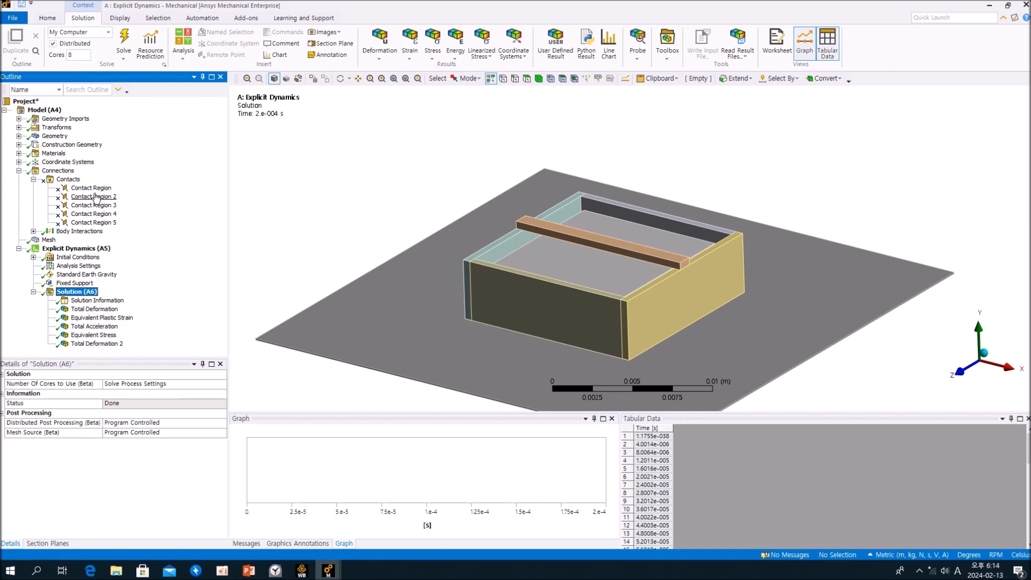
left_click(92, 222)
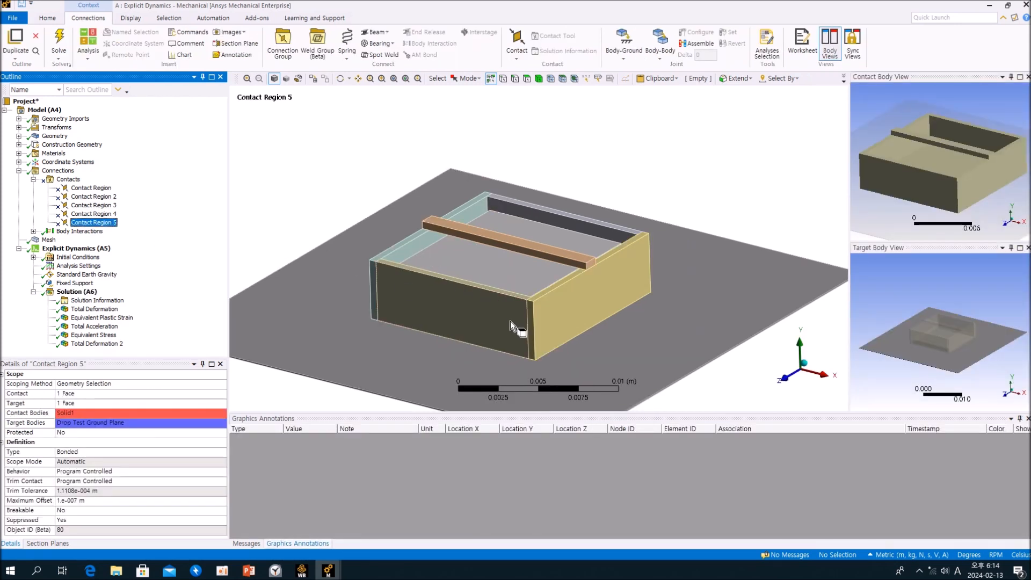
middle_click_drag(514, 322, 526, 251)
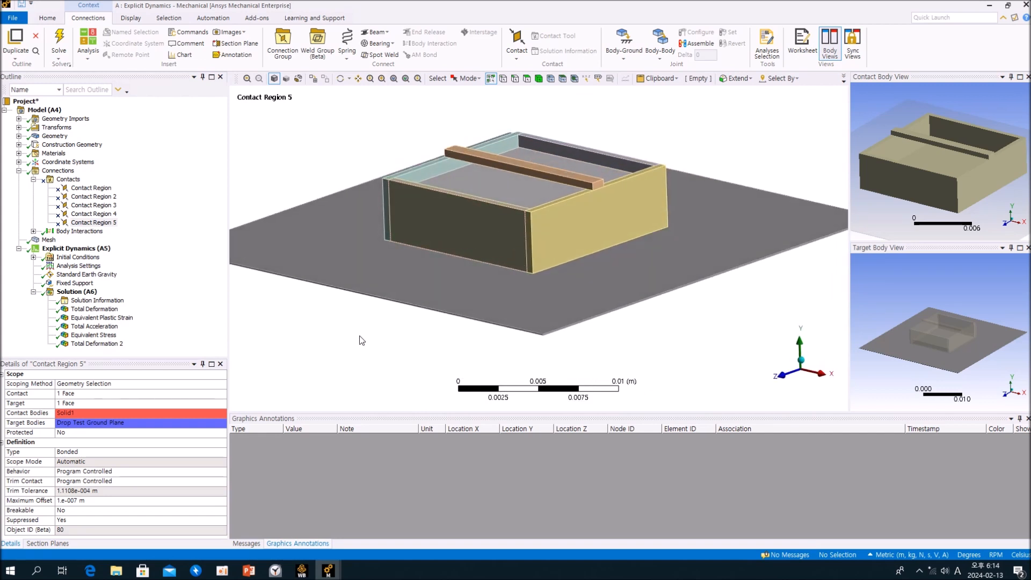
left_click(152, 256)
Go through all five contact regions to check their contact and target bodies, then collapse the Contacts group.
left_click(98, 189)
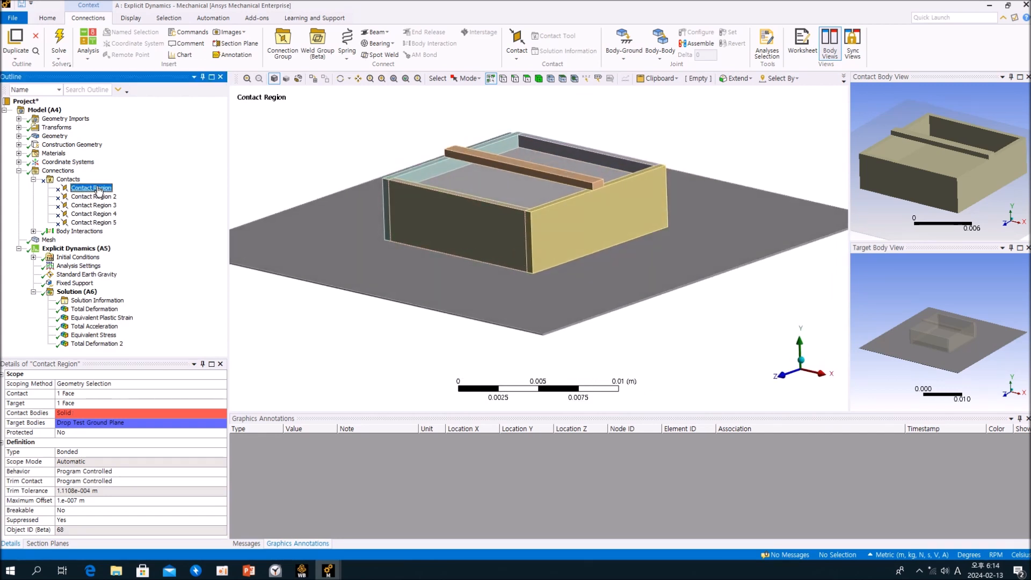
left_click(98, 196)
left_click(99, 205)
left_click(99, 213)
left_click(99, 222)
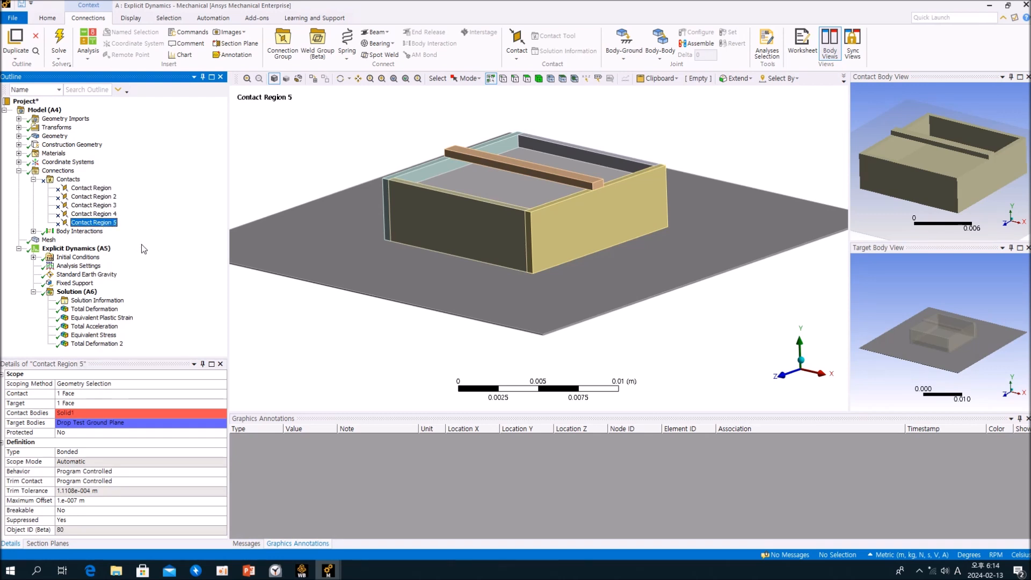
left_click(96, 214)
left_click(95, 206)
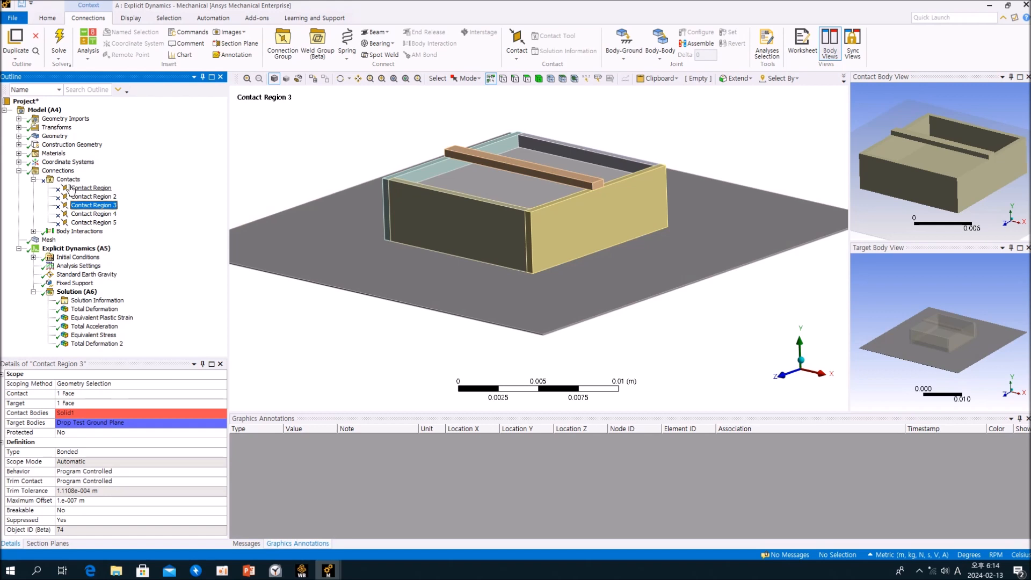
left_click(33, 181)
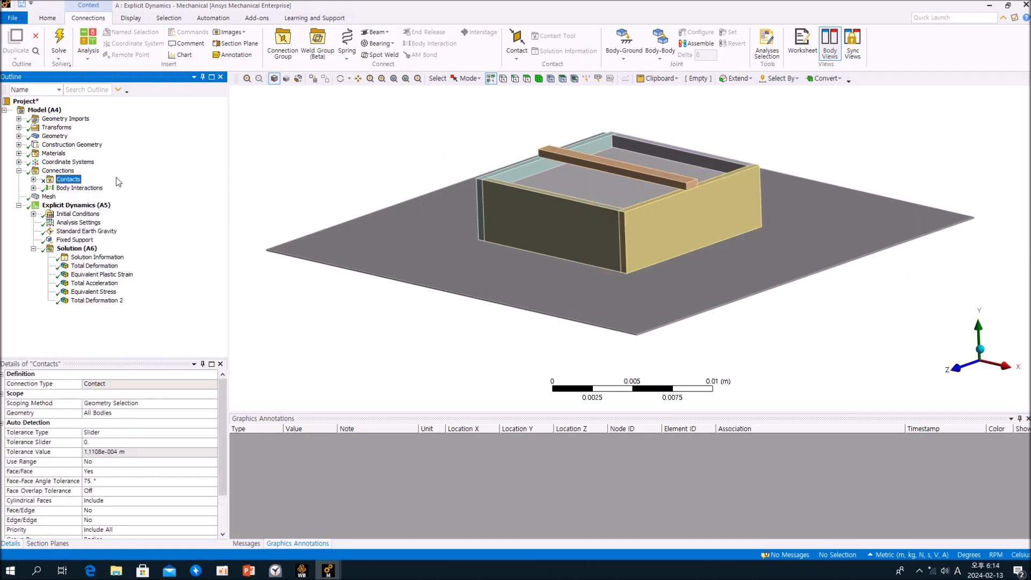
Examine the geometry bodies SYS-1\Solid, the multibody Solid part and Drop Test Ground Plane for their definitions and materials.
left_click(19, 137)
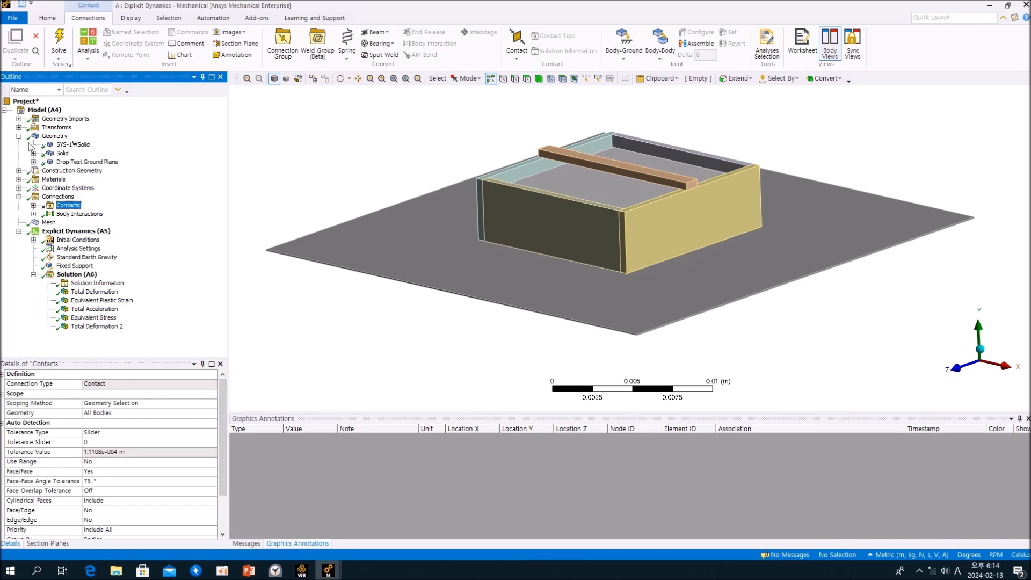
left_click(67, 145)
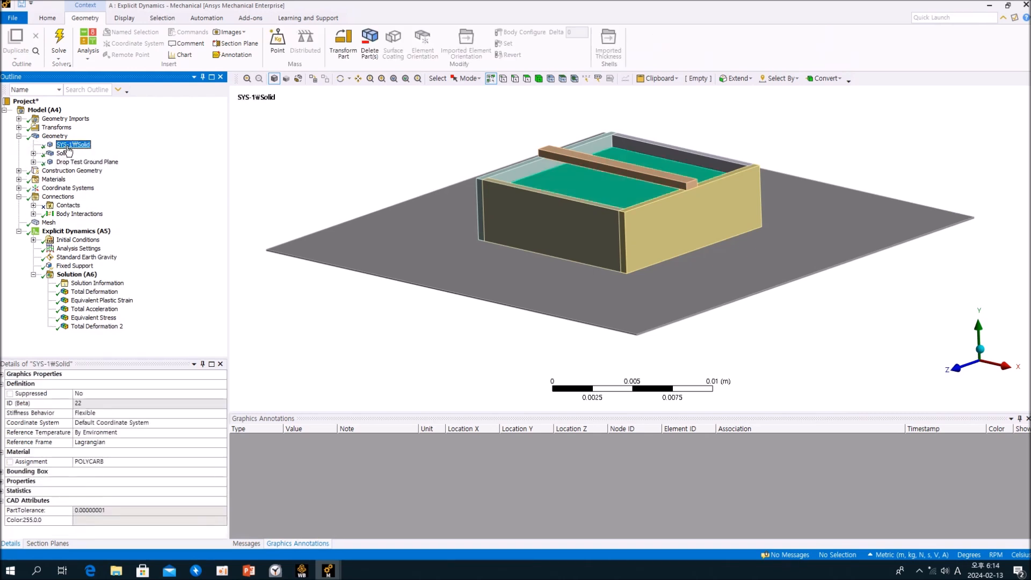
left_click(68, 152)
left_click(34, 153)
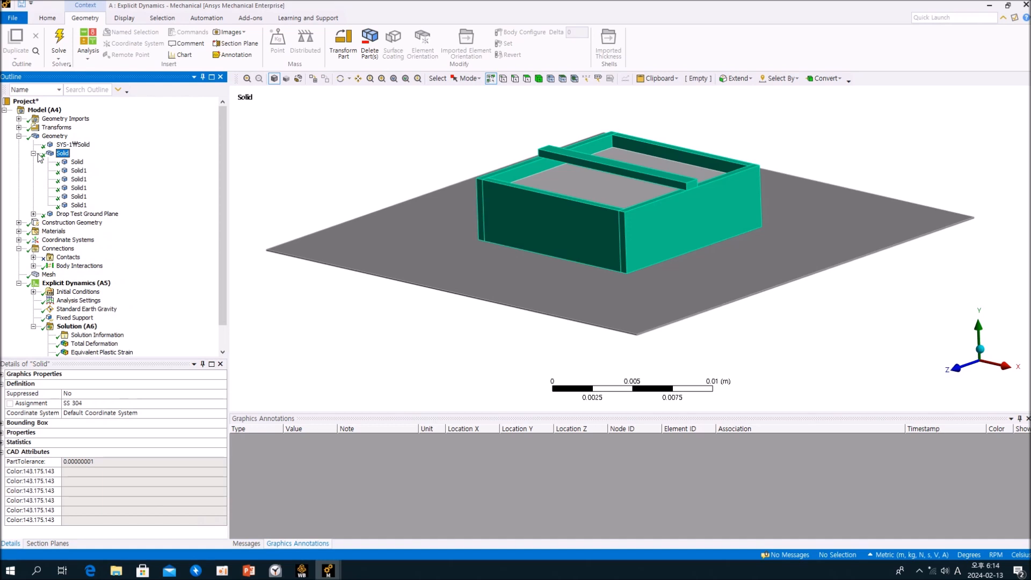
left_click(34, 153)
left_click(34, 162)
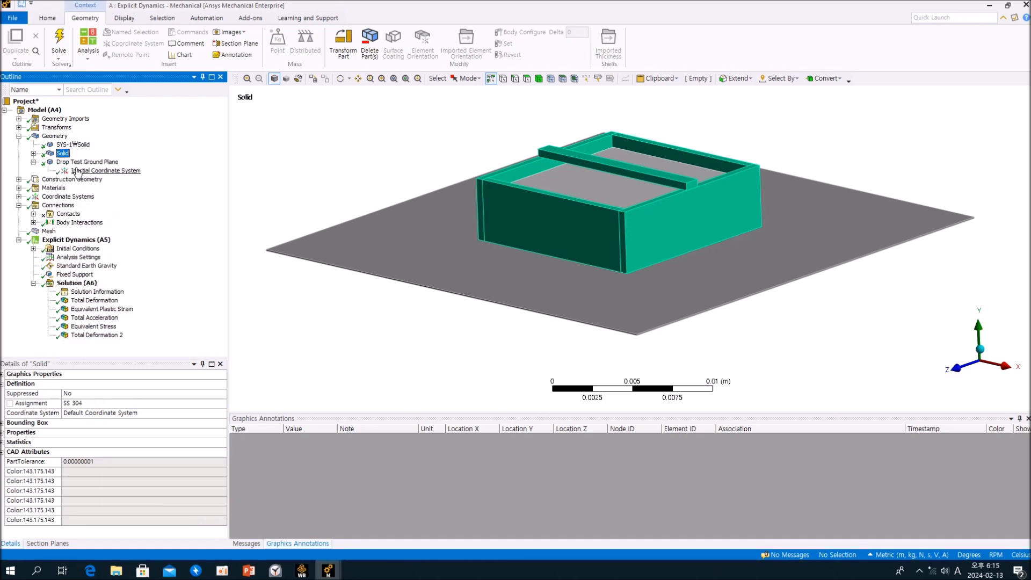
left_click(82, 162)
left_click(33, 162)
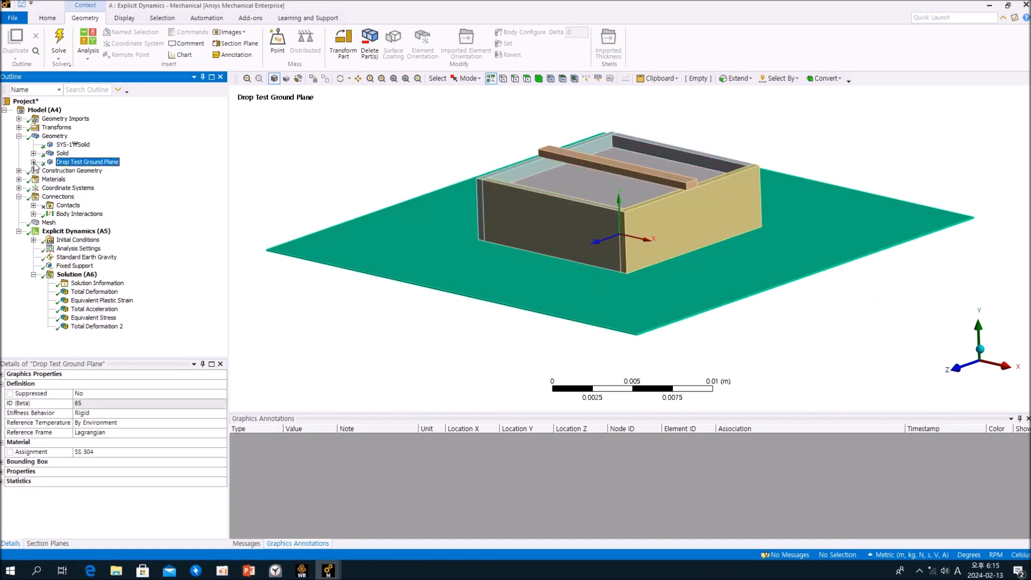
Review the ground plane's construction geometry and the Collision Point and Rotation Point coordinate systems of the box model.
left_click(18, 171)
left_click(60, 179)
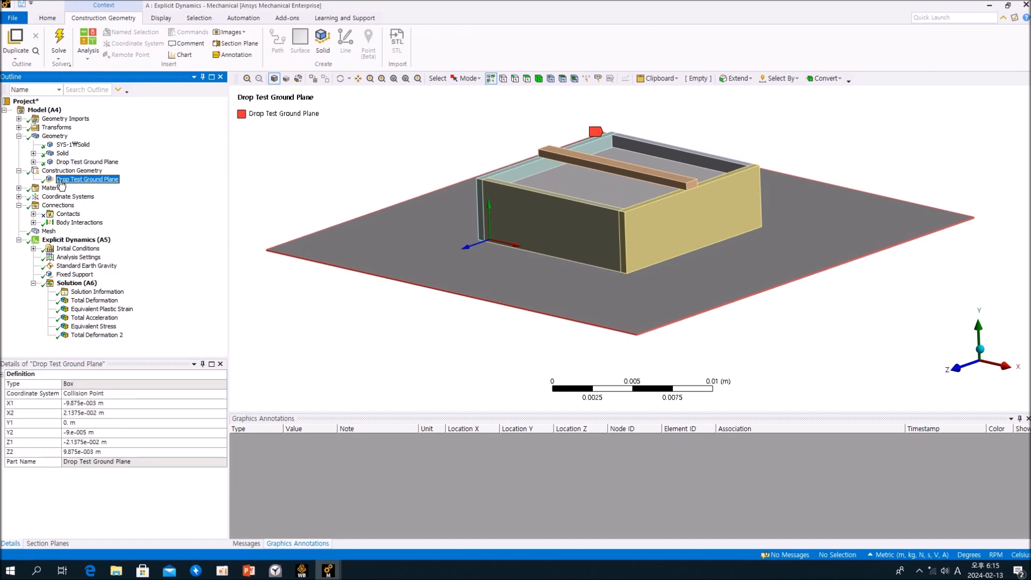
left_click(19, 197)
left_click(74, 214)
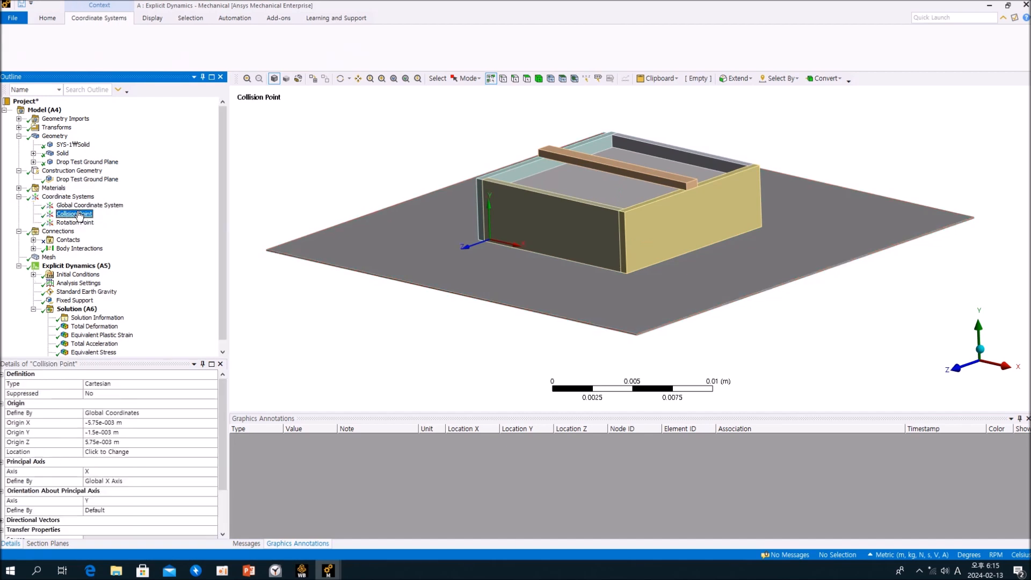
left_click(80, 222)
mouse_move(577, 229)
middle_mouse_down()
mouse_move(571, 281)
mouse_move(570, 225)
middle_mouse_up()
scroll(569, 224, "up", 1)
left_click(165, 242)
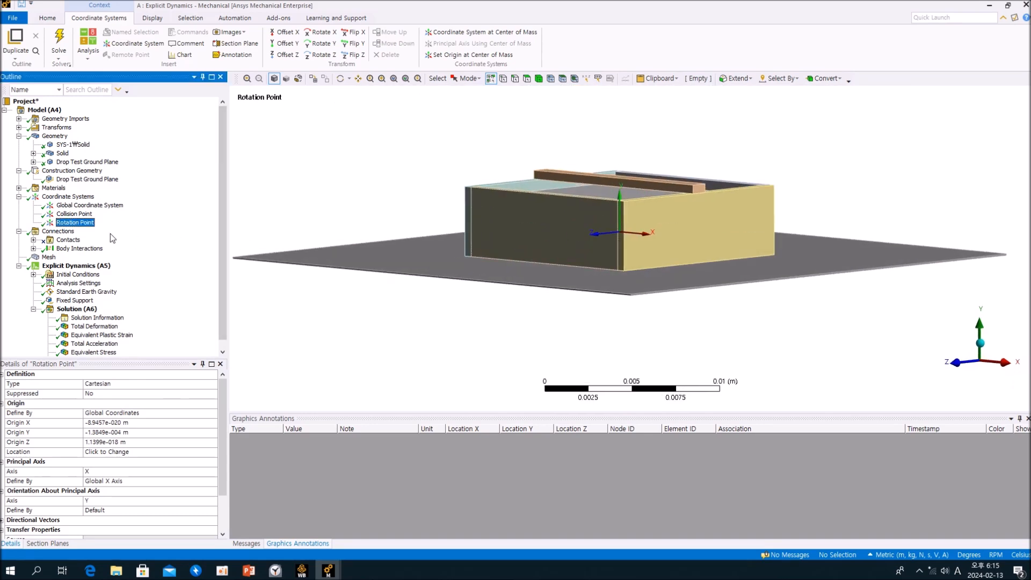
Recheck the Collision Point's location on the box relative to the ground plane.
left_click(74, 214)
middle_click_drag(585, 320, 543, 304)
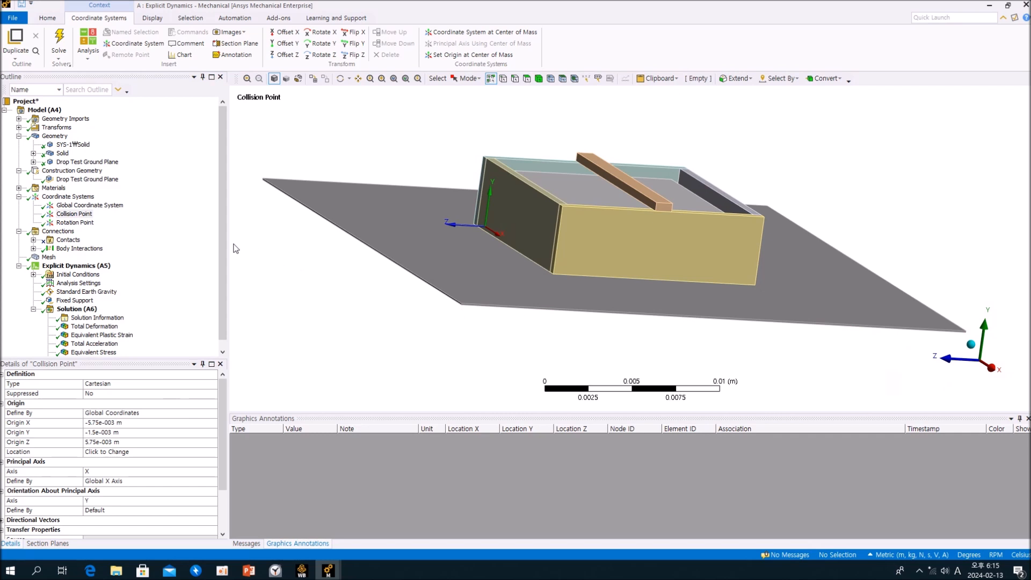
left_click(162, 249)
scroll(156, 253, "down", 1)
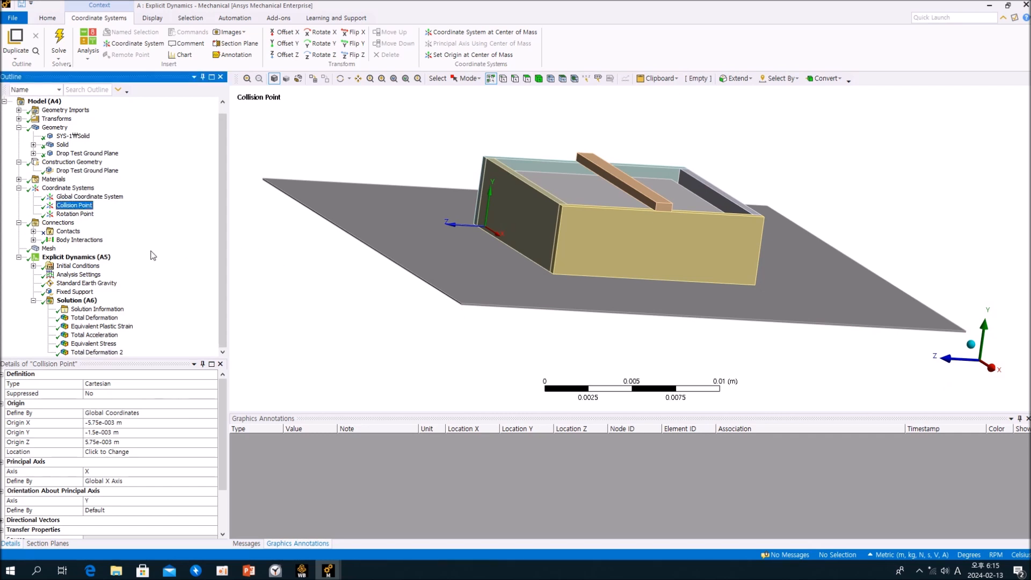
Examine the Standard Earth Gravity load and its direction on the box model.
left_click(80, 283)
middle_click_drag(322, 290, 372, 266)
left_click(160, 284)
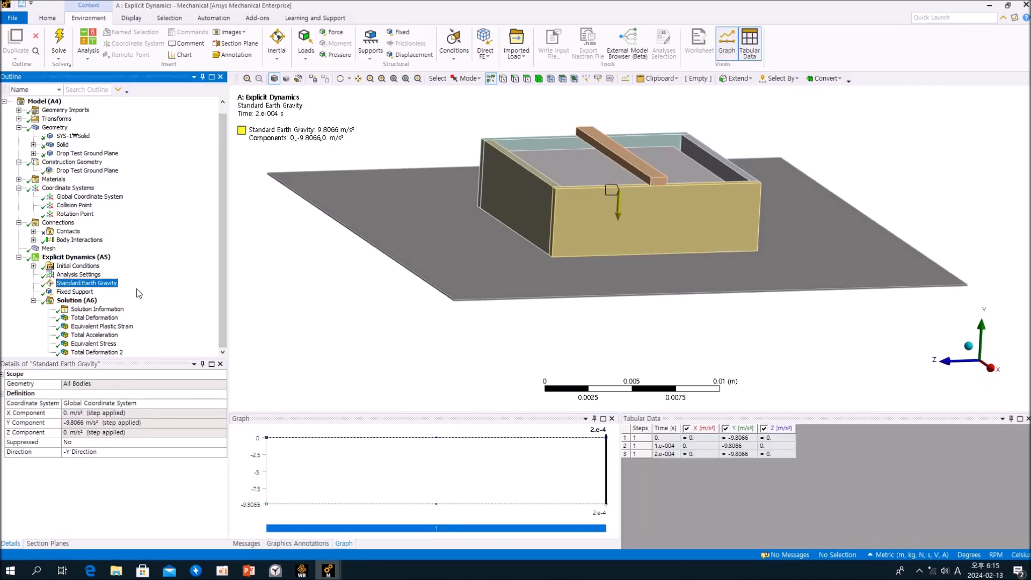
Check the box model's Drop Height initial condition and switch back to the phone case analysis in Mechanical.
left_click(33, 266)
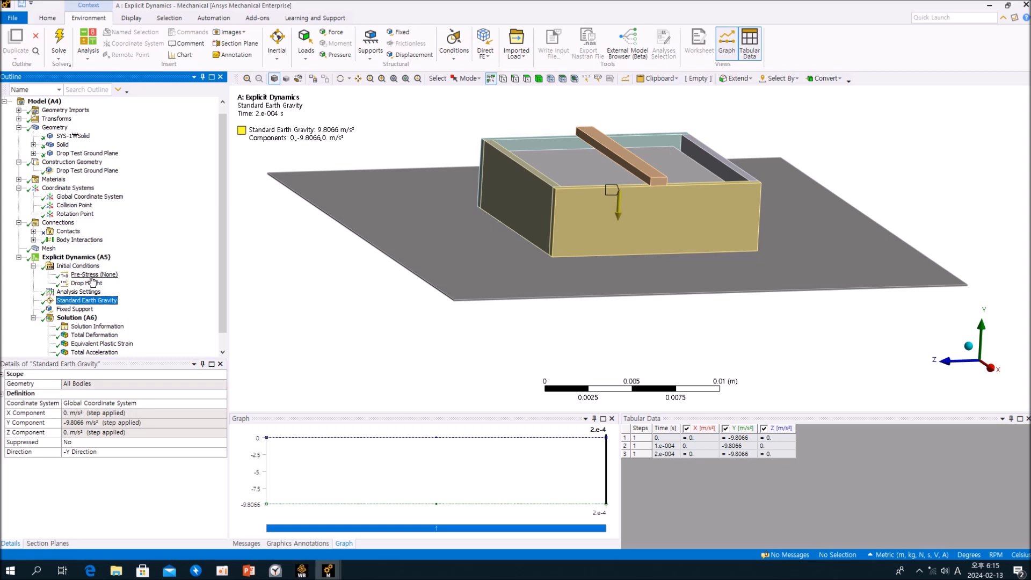
left_click(89, 283)
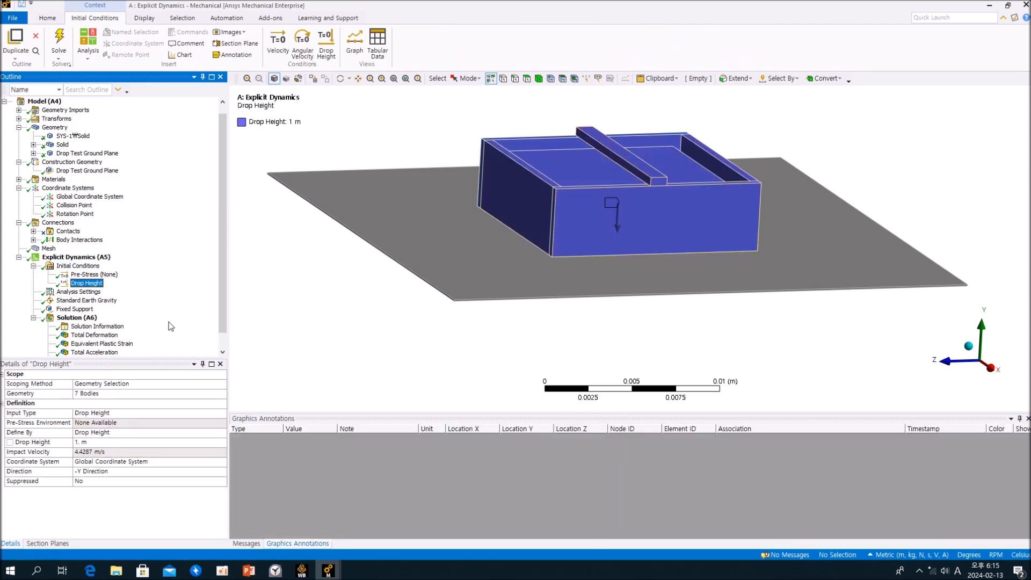
mouse_move(328, 570)
left_click(289, 537)
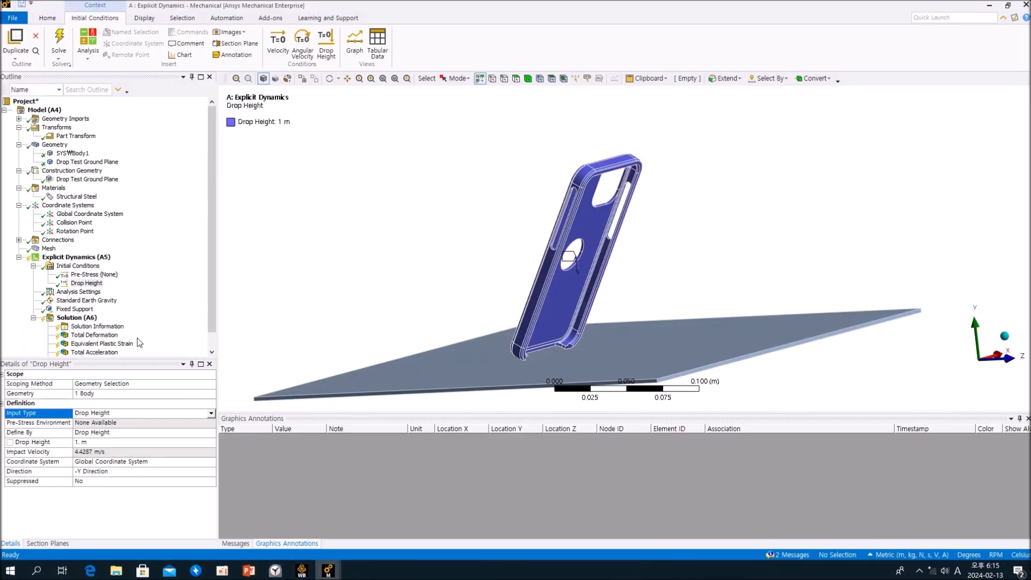
Switch to the box drop model and check the end time in its analysis settings.
mouse_move(328, 570)
left_click(365, 539)
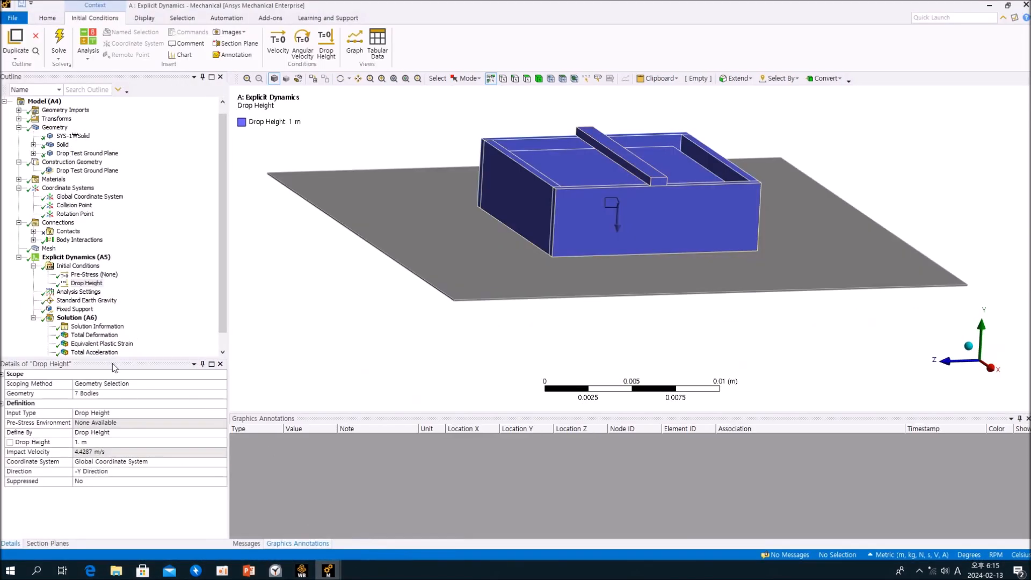
left_click(89, 292)
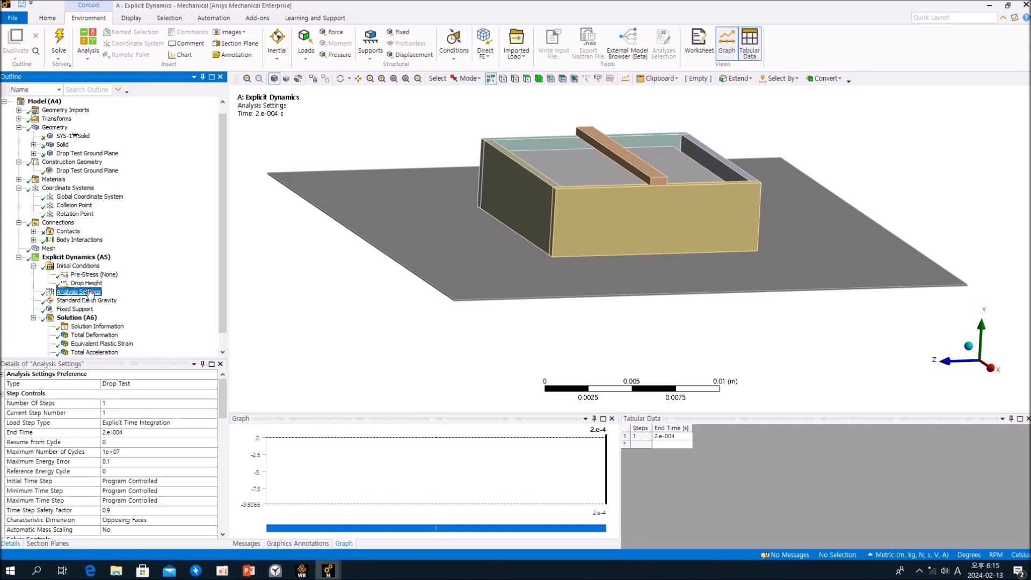
left_click(167, 433)
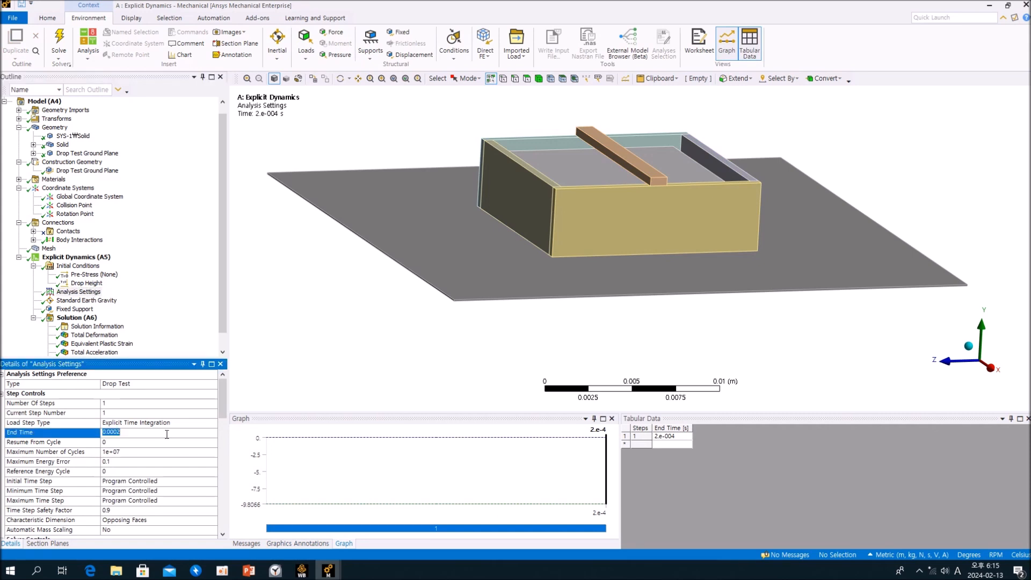
left_click(169, 323)
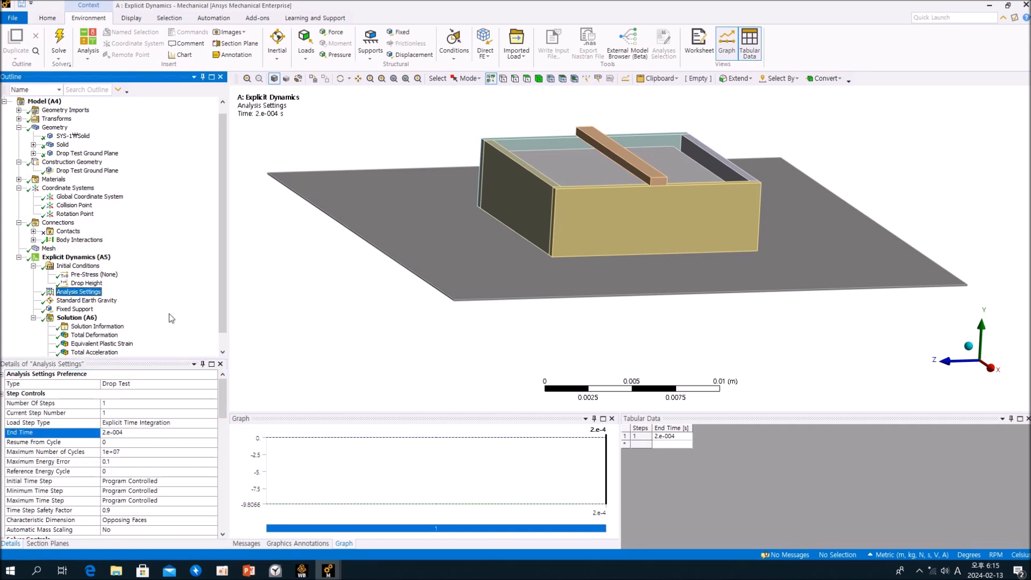
Animate the box's Total Deformation result with 100 frames over 10 seconds and watch the impact from several sides.
scroll(171, 320, "down", 1)
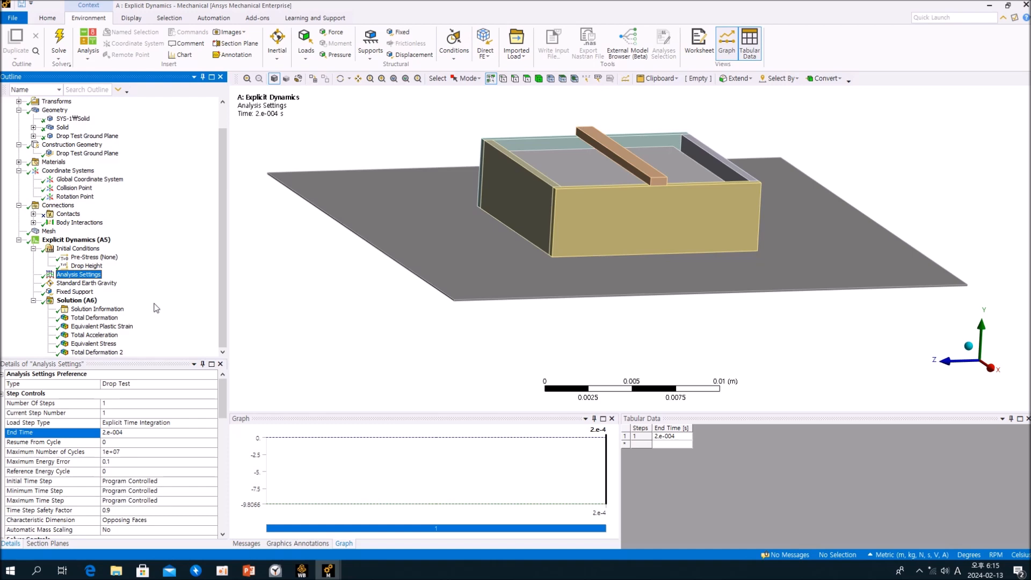
left_click(94, 317)
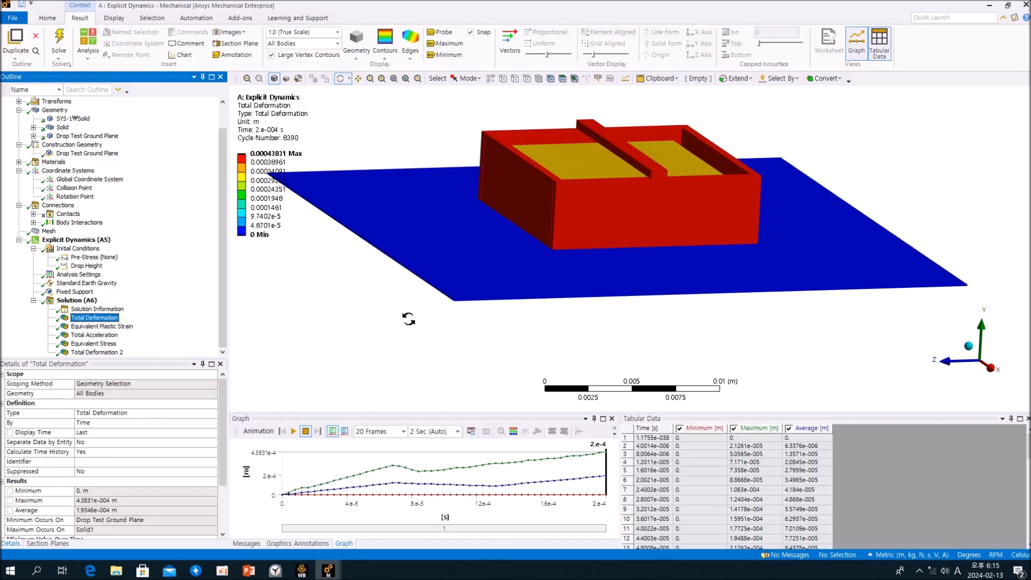
middle_click_drag(553, 281, 522, 318)
left_click(406, 435)
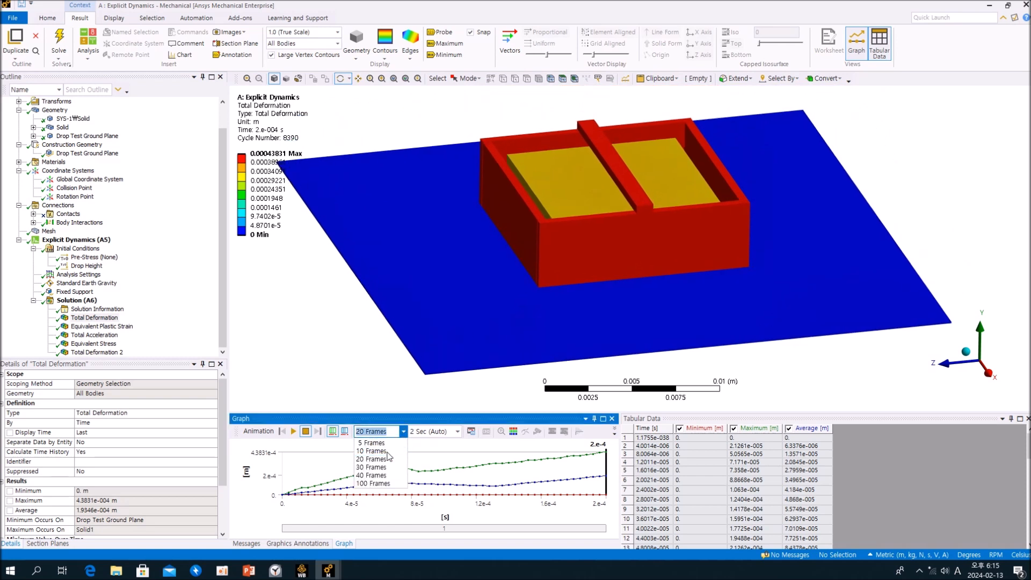
left_click(382, 485)
left_click(456, 431)
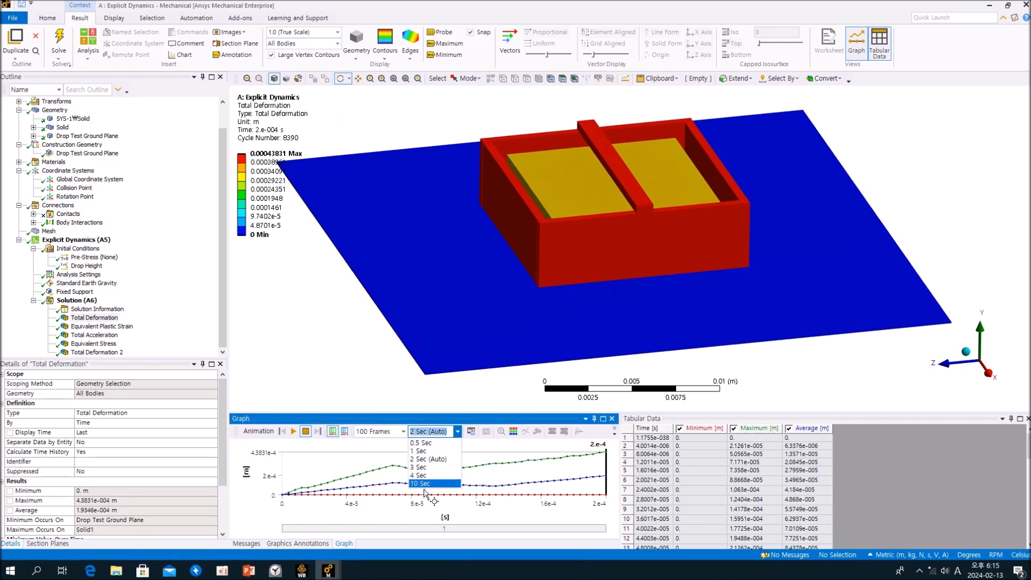
left_click(427, 483)
left_click(293, 431)
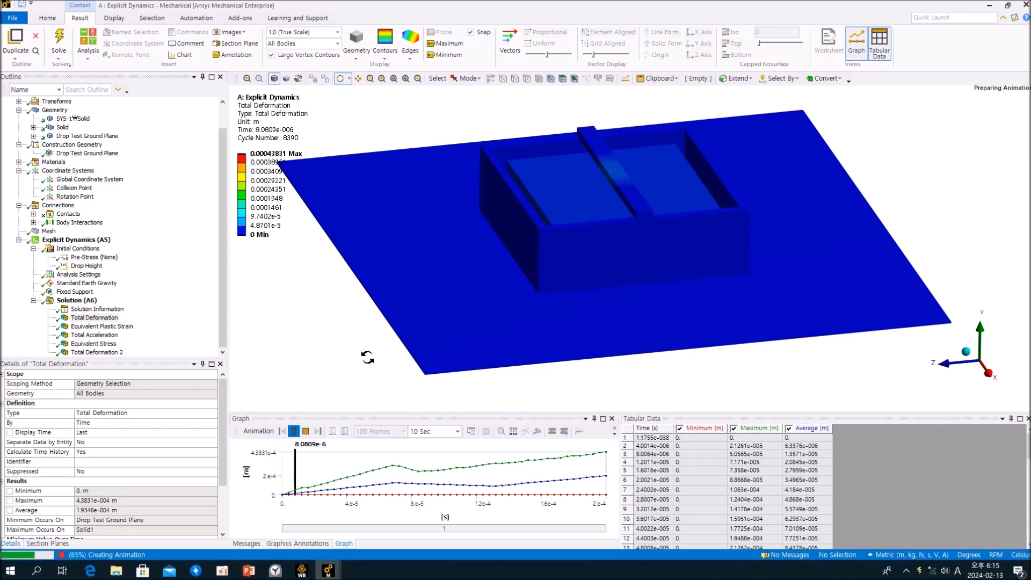
left_click_drag(683, 272, 626, 295)
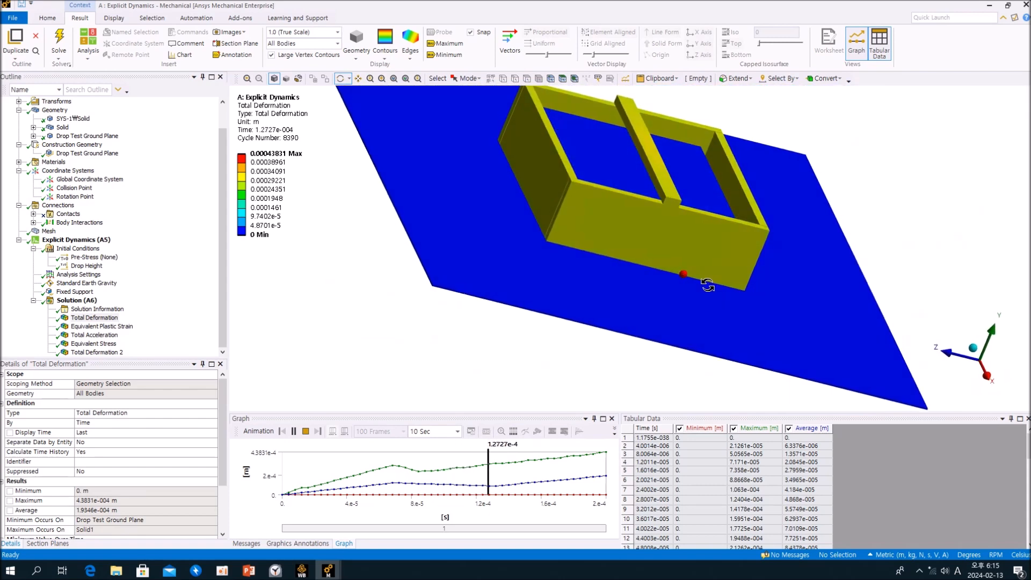
left_click_drag(664, 281, 743, 269)
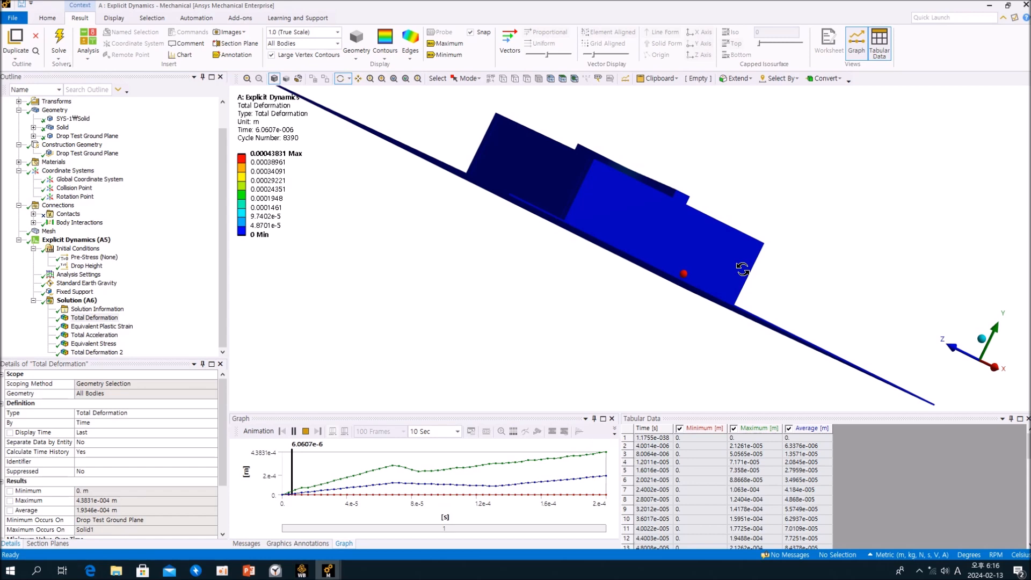
left_click_drag(674, 265, 567, 264)
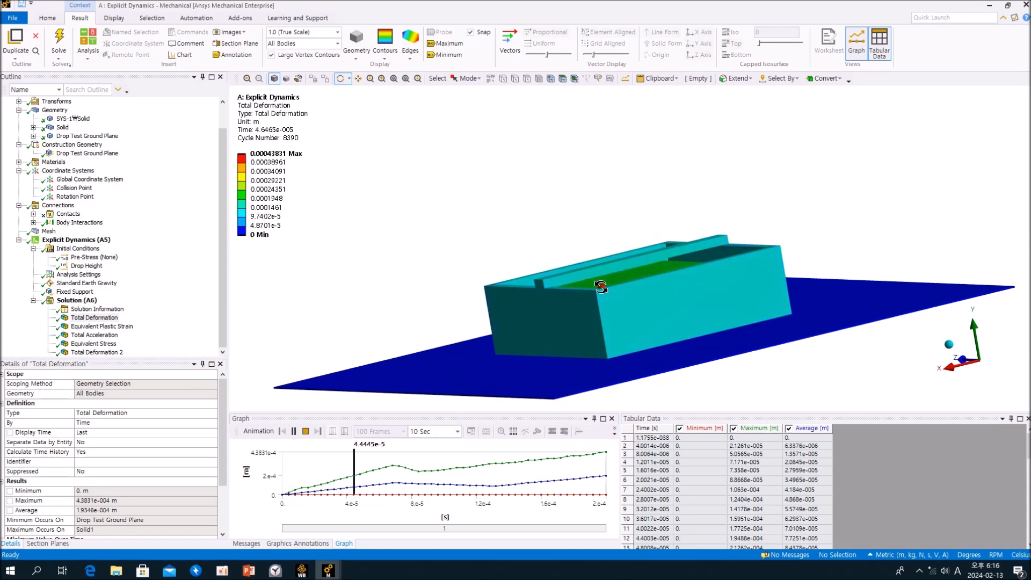
left_click_drag(601, 288, 657, 304)
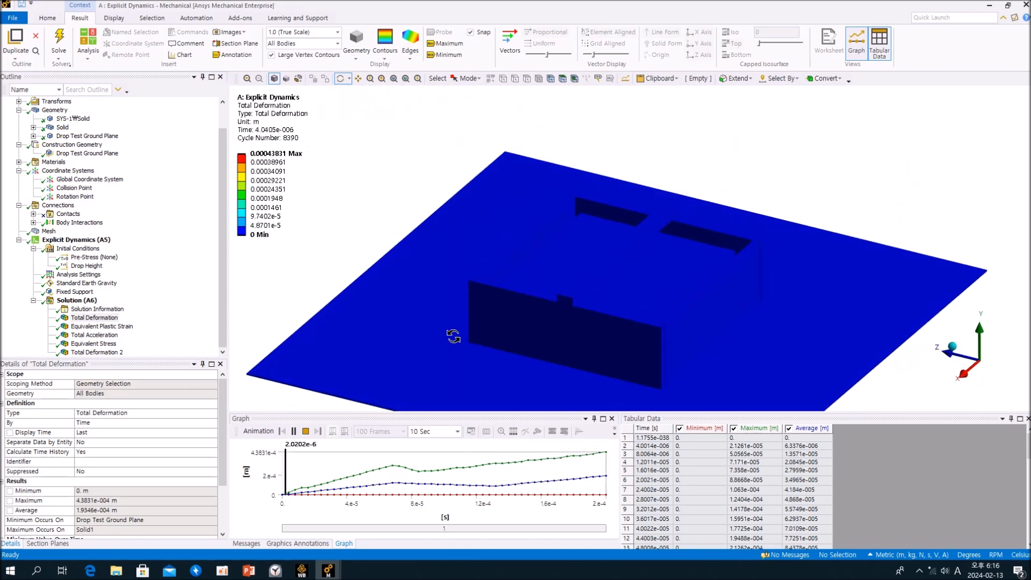
Play the Equivalent Stress animation and inspect the stress on the box walls and the crossbar from different angles.
left_click(94, 318)
left_click(93, 344)
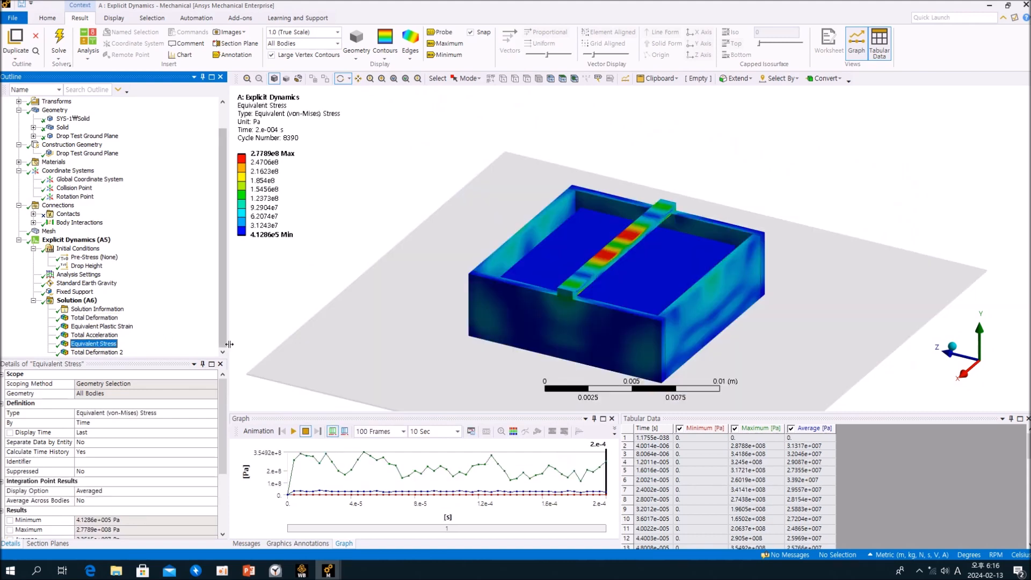
left_click(293, 433)
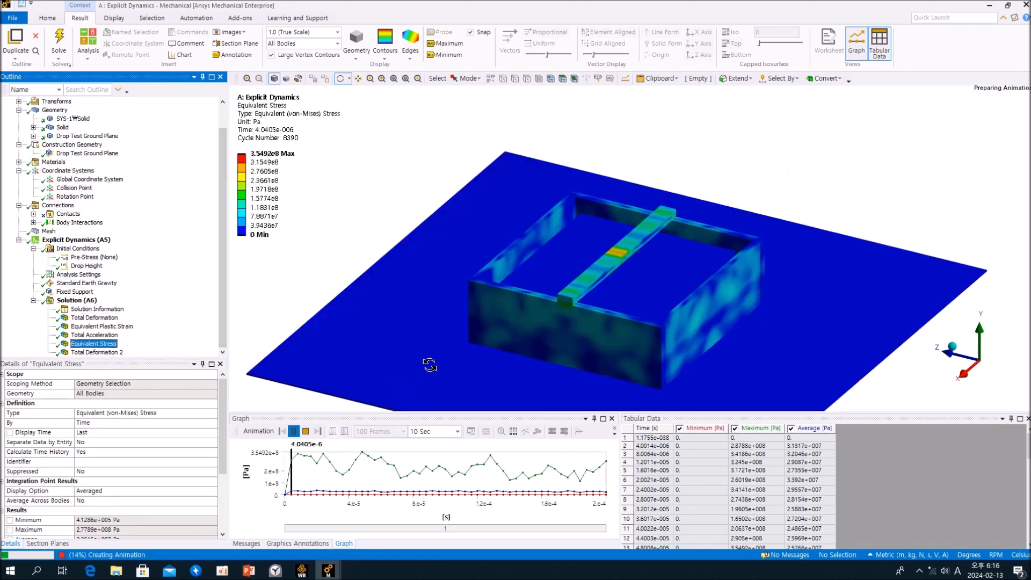
left_click_drag(527, 361, 615, 229)
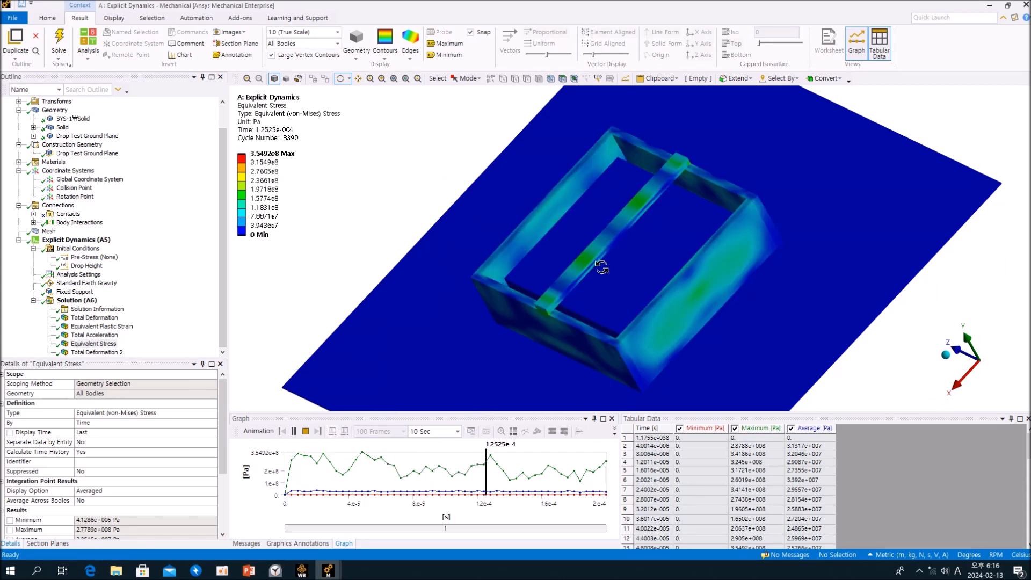
left_click_drag(607, 240, 560, 243)
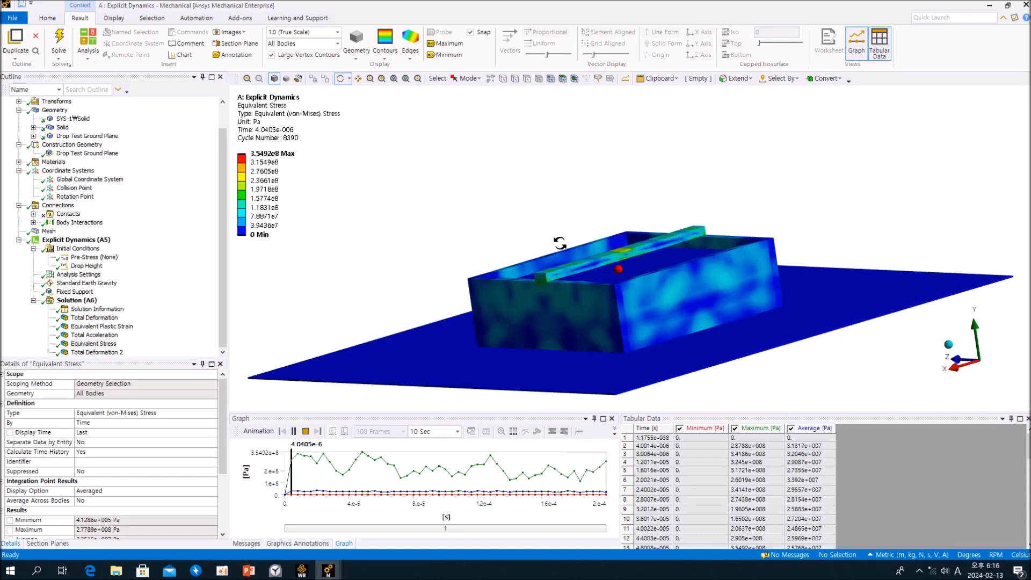
Show the Total Deformation result and change the unit system to Metric (mm, kg, N, s, mV, mA).
left_click(94, 318)
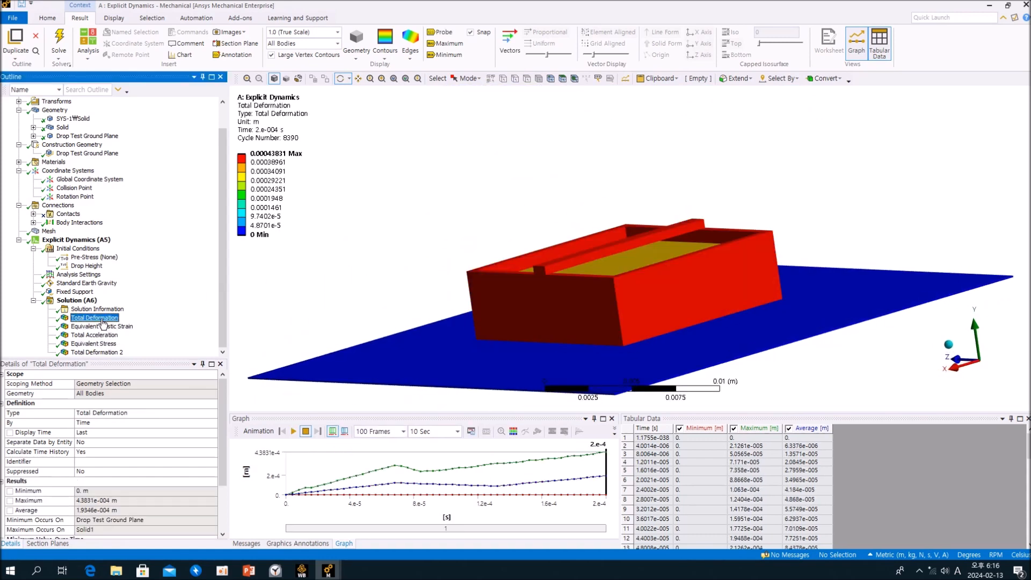
left_click(895, 555)
left_click(929, 383)
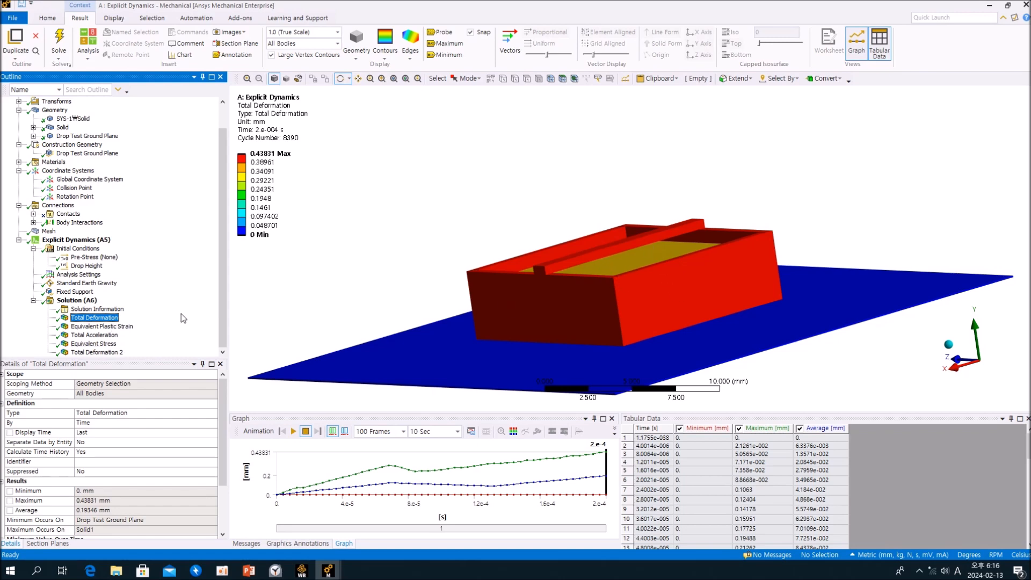
Review the box's Total Acceleration, Equivalent Stress and Equivalent Plastic Strain results.
left_click(94, 326)
left_click(96, 334)
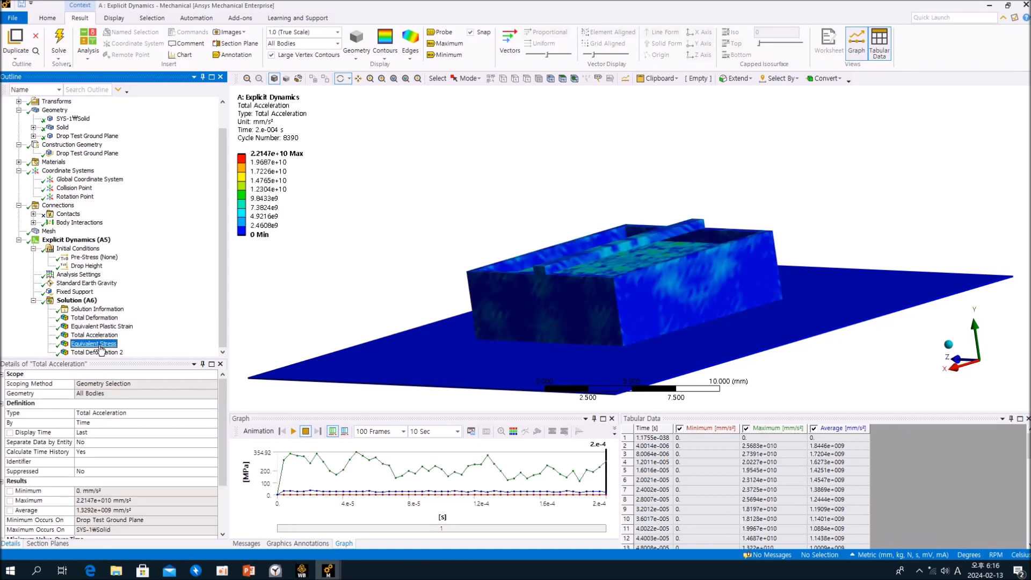
left_click(100, 344)
left_click(102, 326)
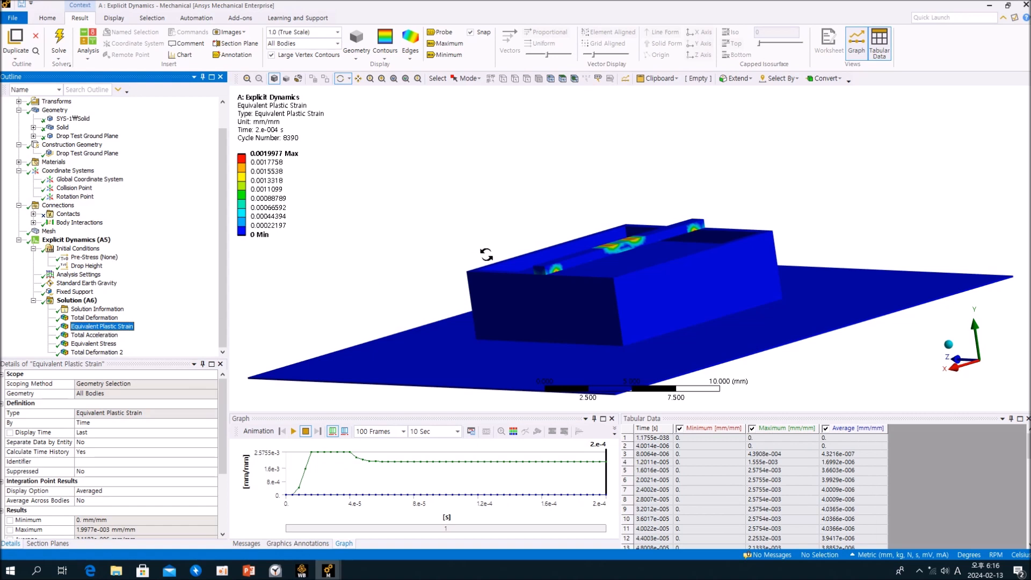
Examine the material properties of SS 304 and POLYCARB in the box model.
scroll(175, 314, "up", 1)
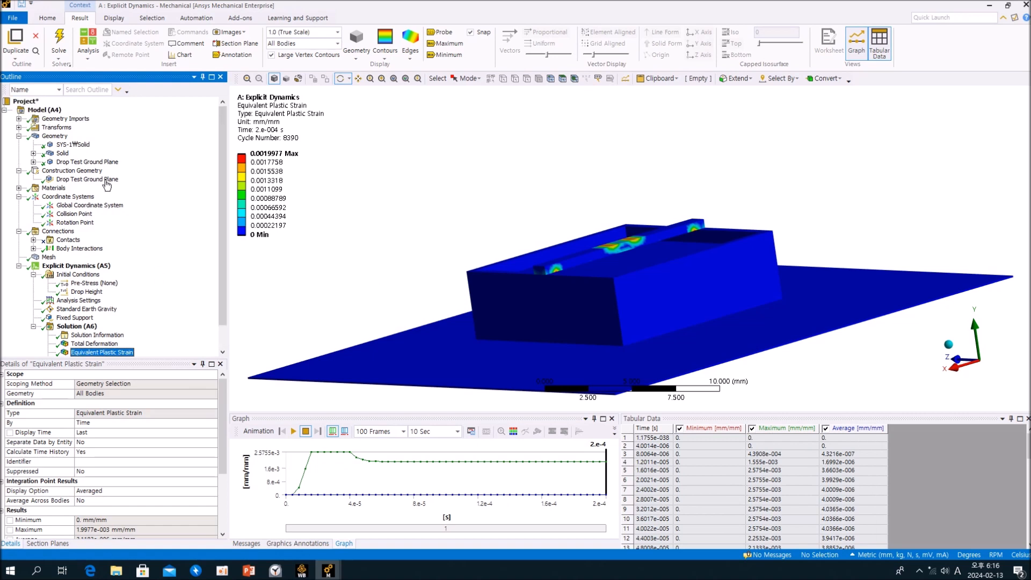
left_click(19, 189)
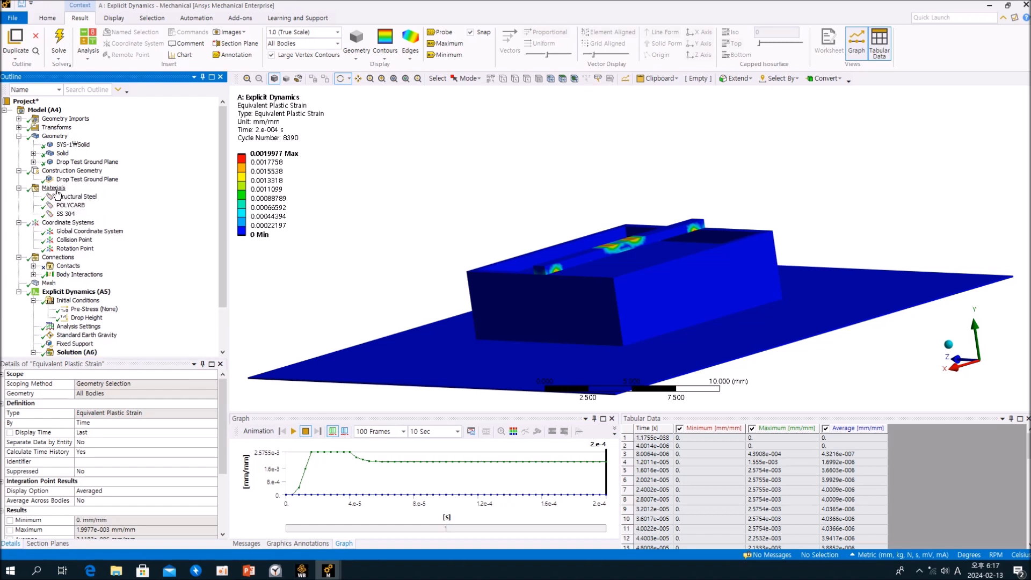
left_click(63, 214)
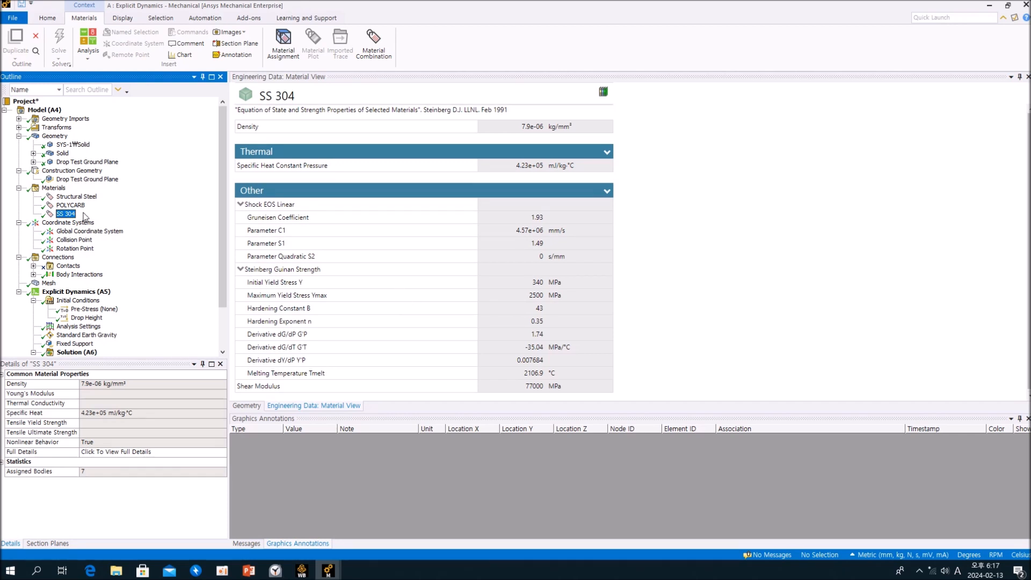
left_click(70, 207)
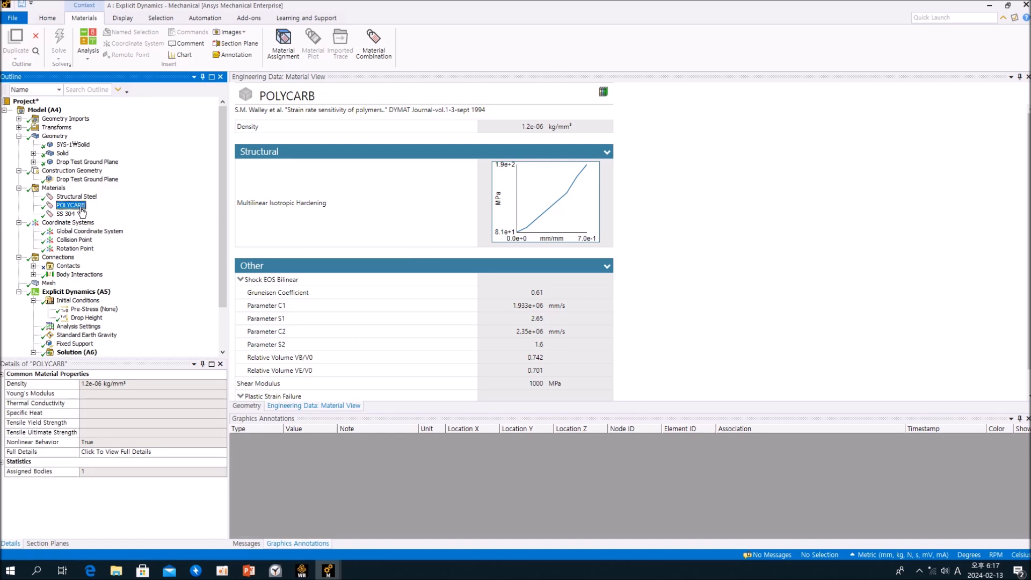
scroll(174, 240, "down", 3)
scroll(175, 240, "up", 3)
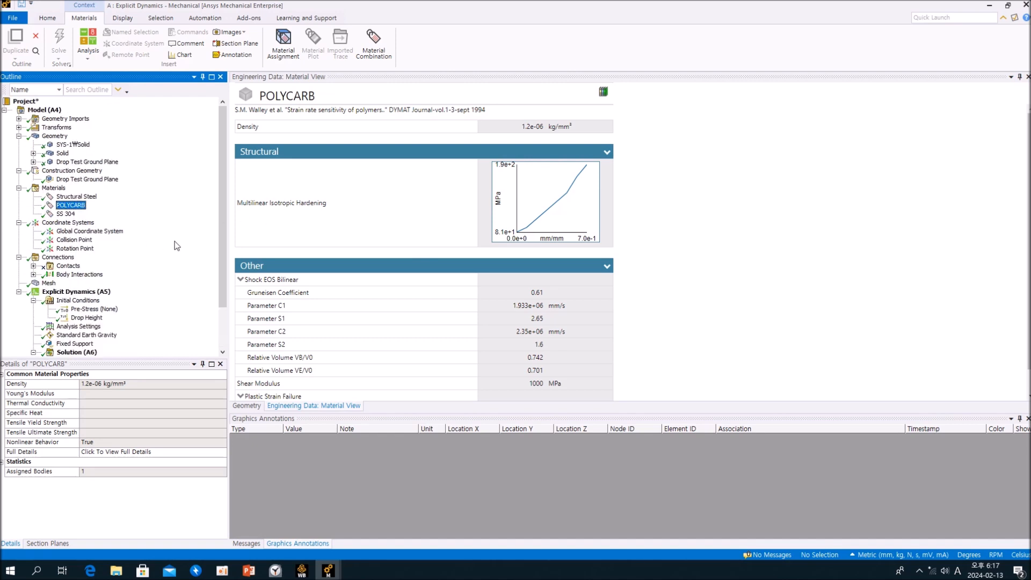
Check the material assignments of the SYS-1 solid and the bodies in the Solid part.
left_click(33, 153)
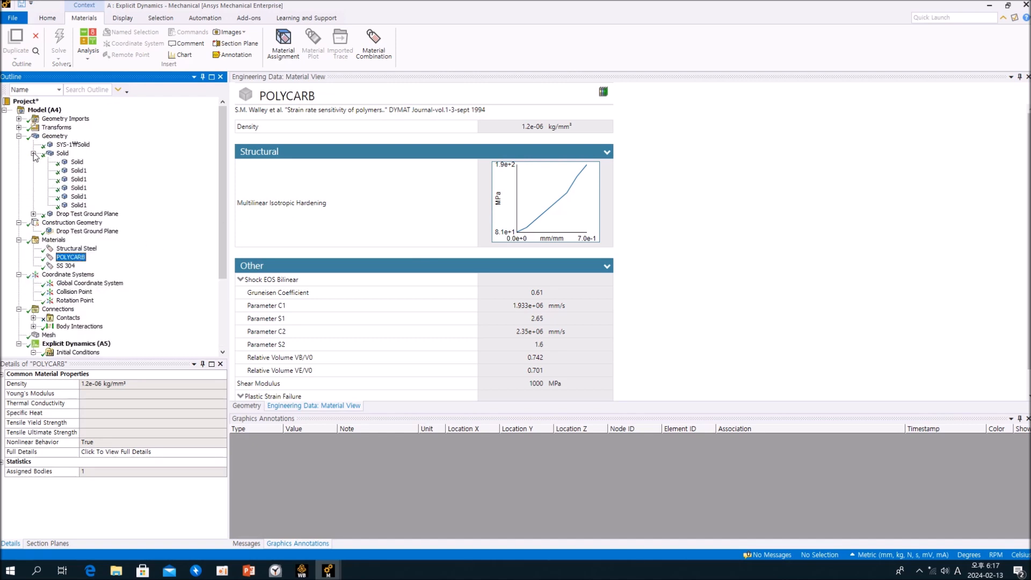
left_click(72, 145)
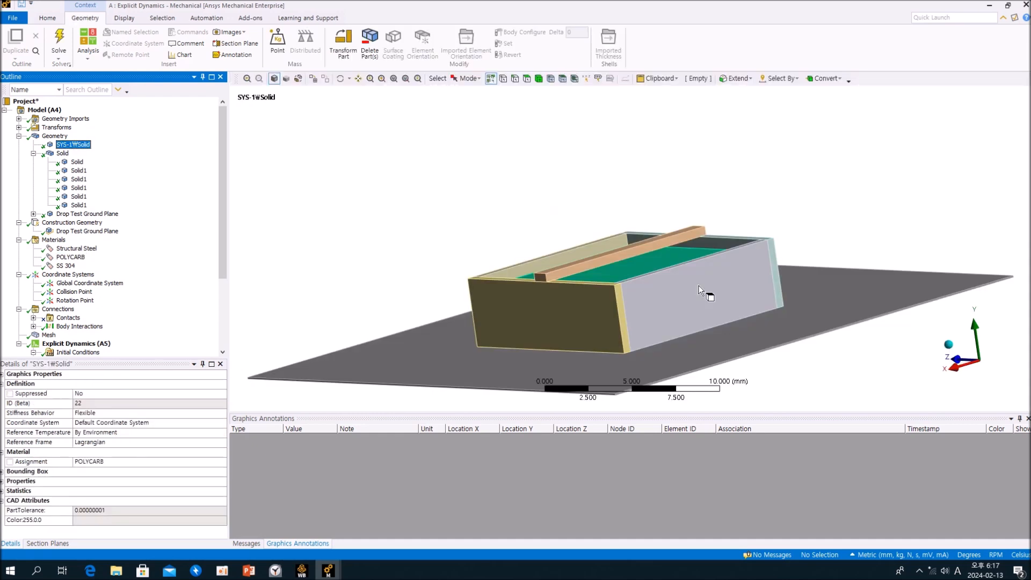
left_click(76, 162)
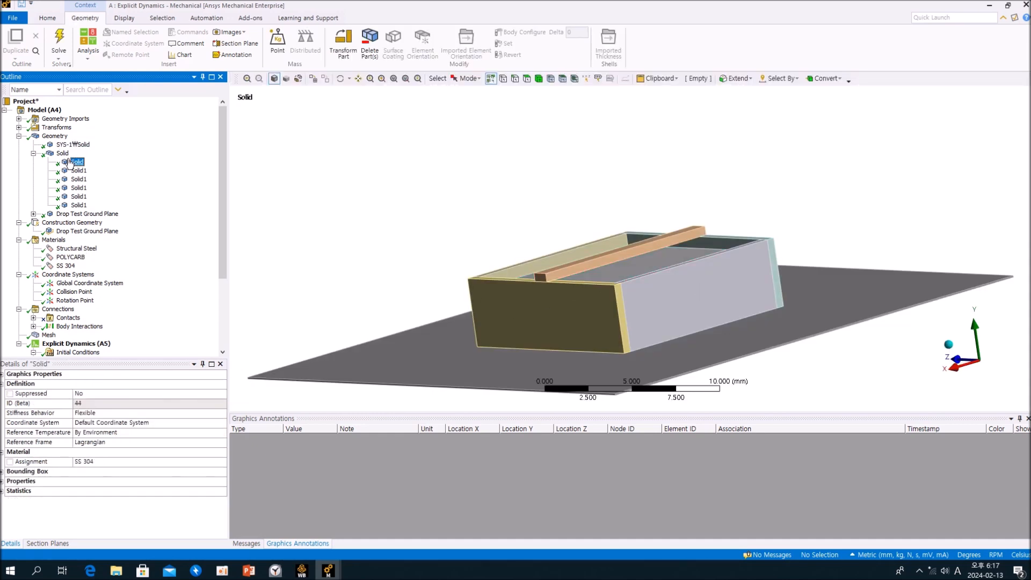
left_click(62, 154)
left_click(72, 145)
Inspect where Equivalent Plastic Strain occurs on the box's crossbar.
scroll(179, 237, "down", 4)
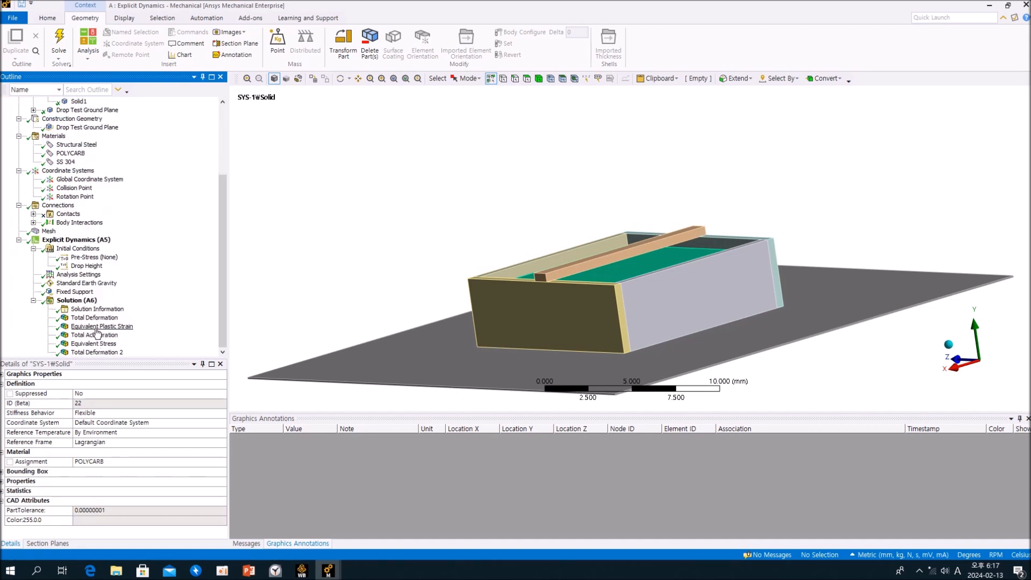
left_click(97, 326)
left_click_drag(277, 252, 443, 252)
left_click(151, 319)
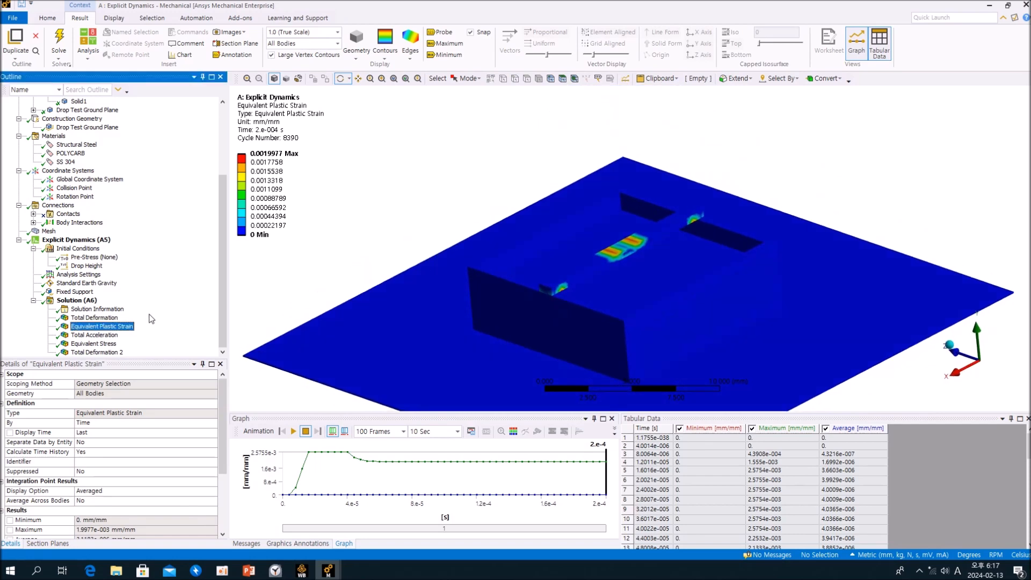
Review the SS 304 strength properties again and relate them to the Equivalent Plastic Strain result.
scroll(99, 162, "up", 3)
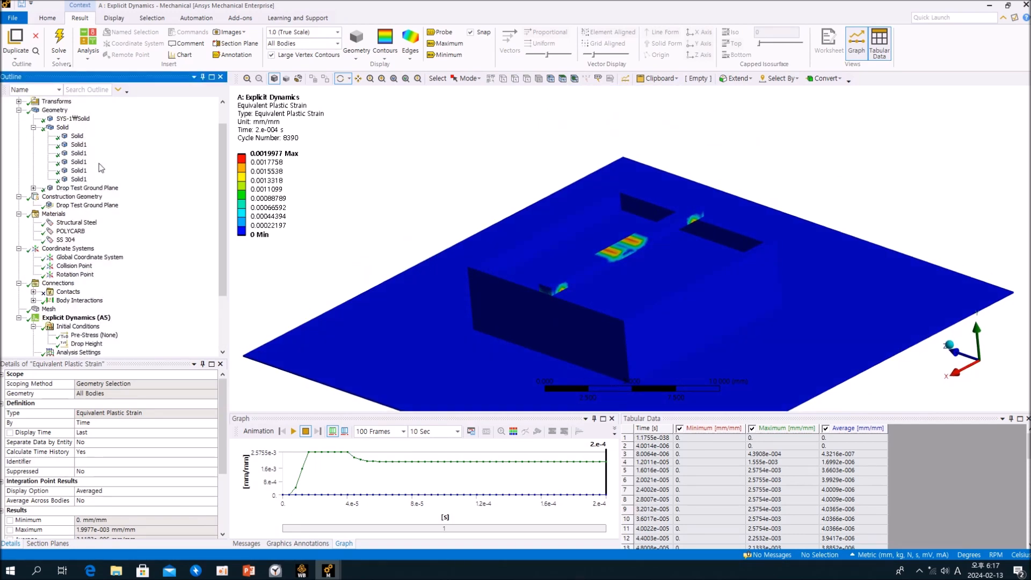
left_click(67, 240)
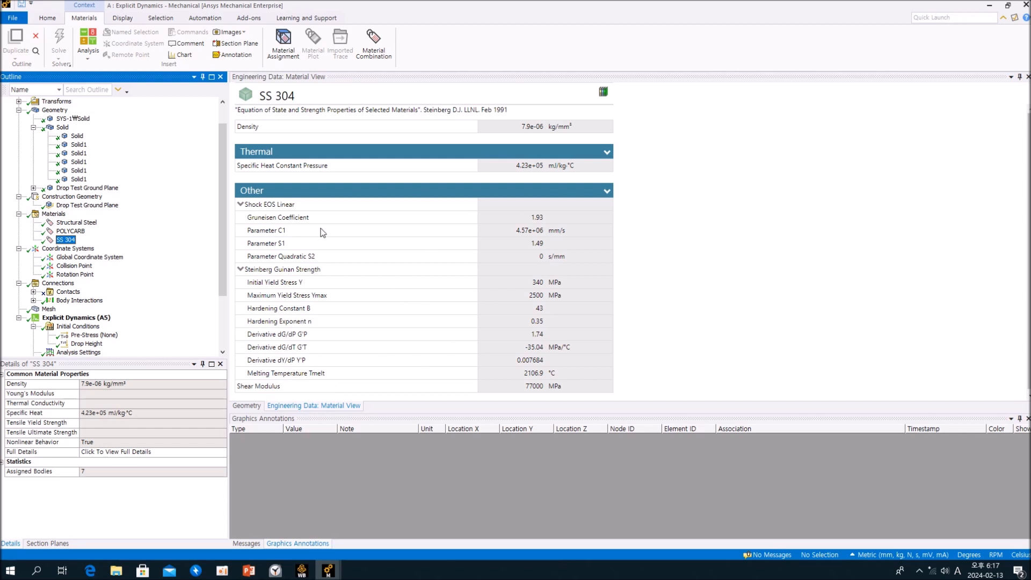
scroll(159, 257, "down", 3)
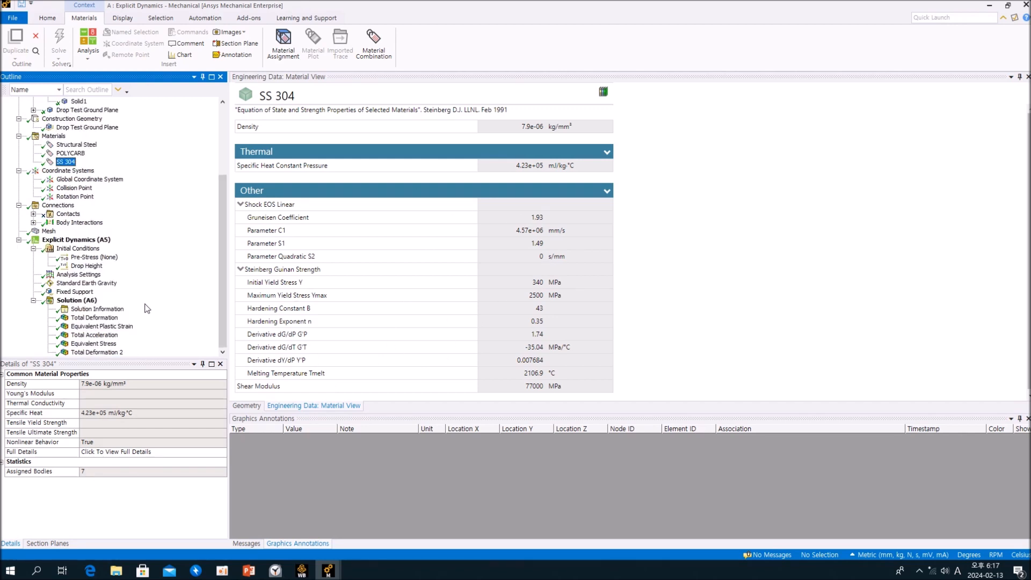
left_click(98, 327)
left_click_drag(601, 274, 373, 373)
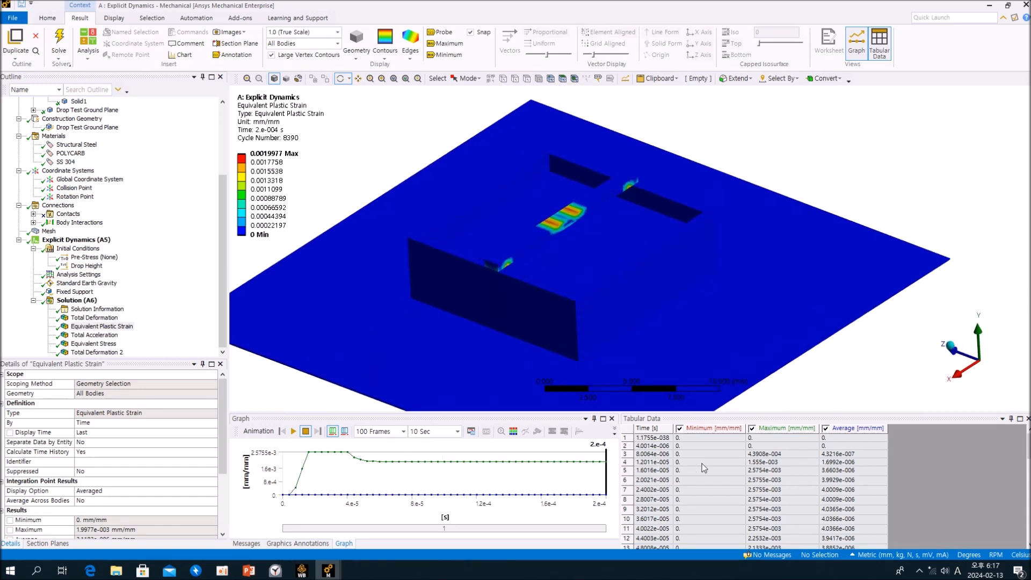
left_click(170, 285)
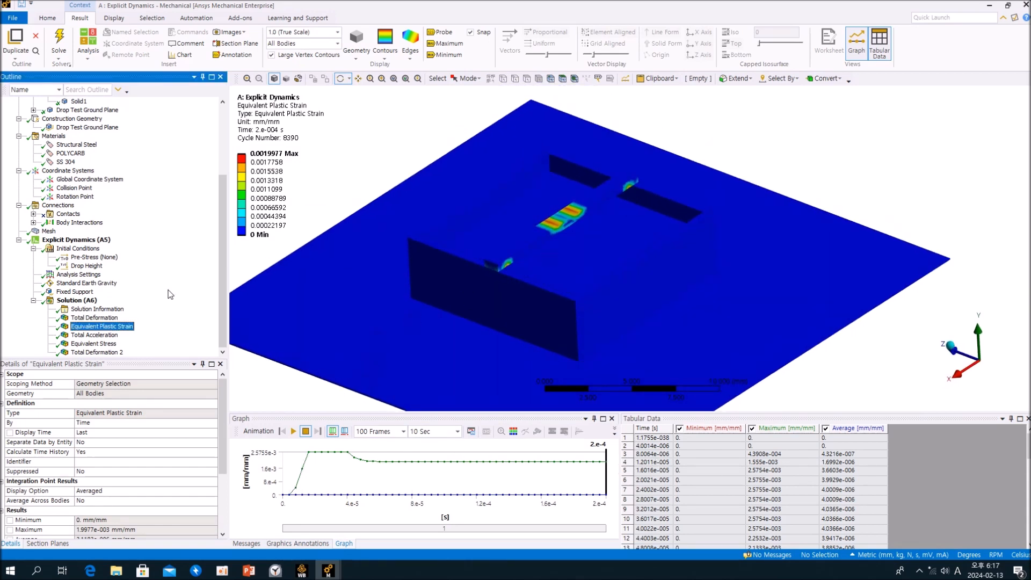
Review the box's Total Acceleration and Equivalent Stress results, and animate Total Deformation 2 to examine the crossbar and box during the drop.
left_click(102, 336)
left_click(102, 343)
left_click(102, 352)
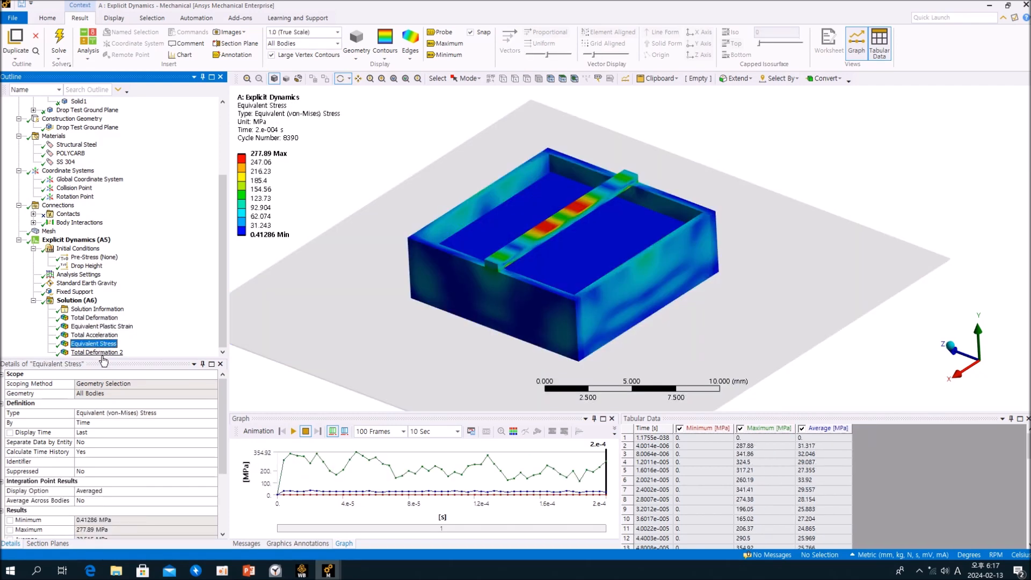
left_click_drag(531, 221, 353, 385)
left_click(293, 431)
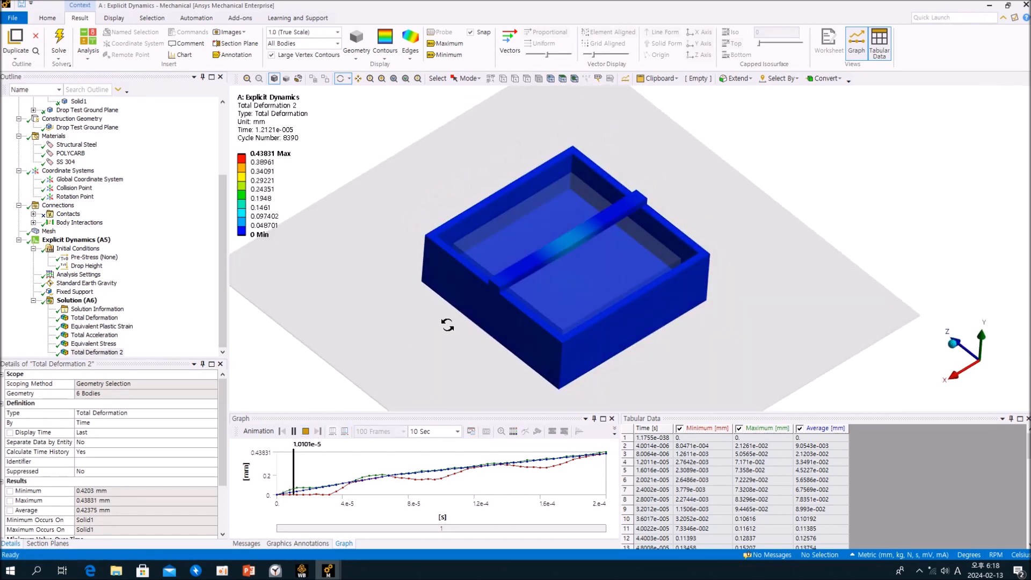
left_click_drag(513, 326, 641, 281)
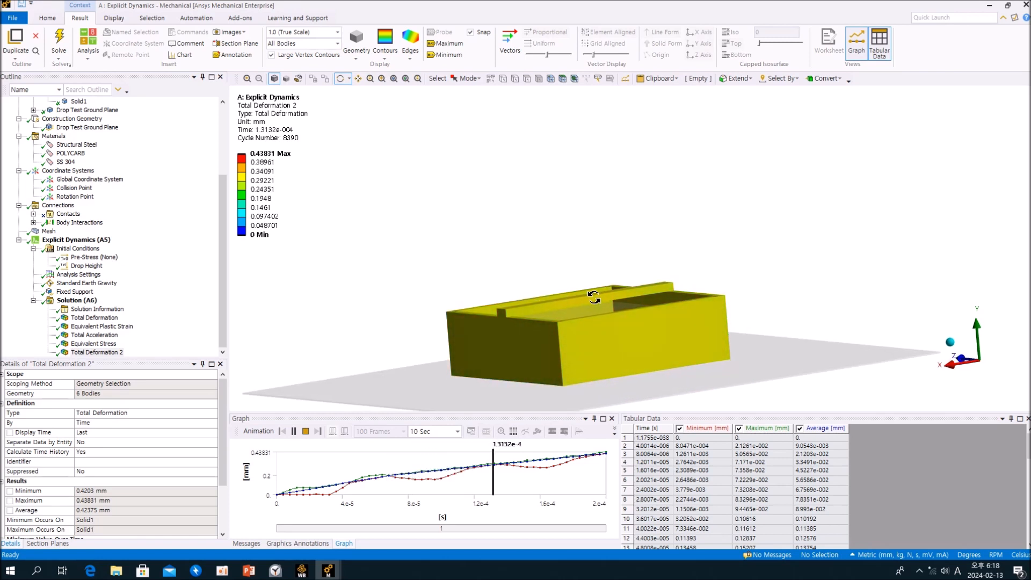
left_click(305, 431)
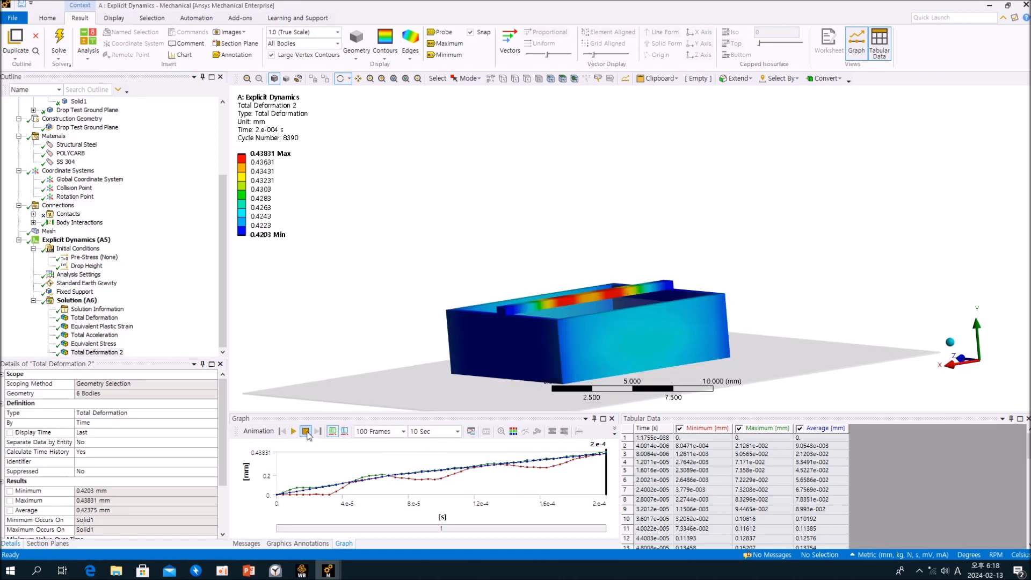
left_click_drag(498, 204, 568, 227)
scroll(568, 227, "down", 3)
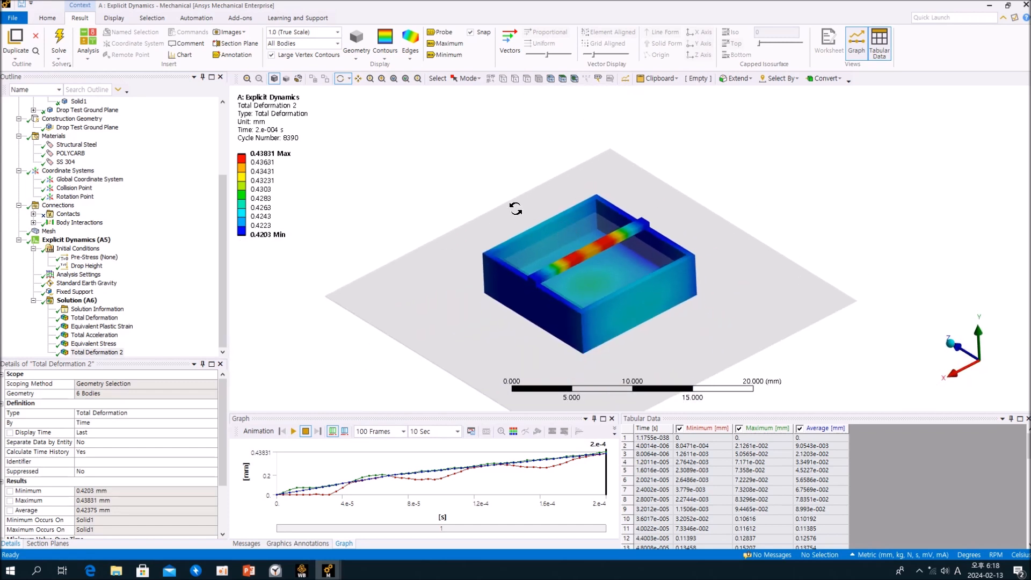
mouse_move(603, 221)
left_mouse_down()
mouse_move(583, 192)
mouse_move(589, 221)
left_mouse_up()
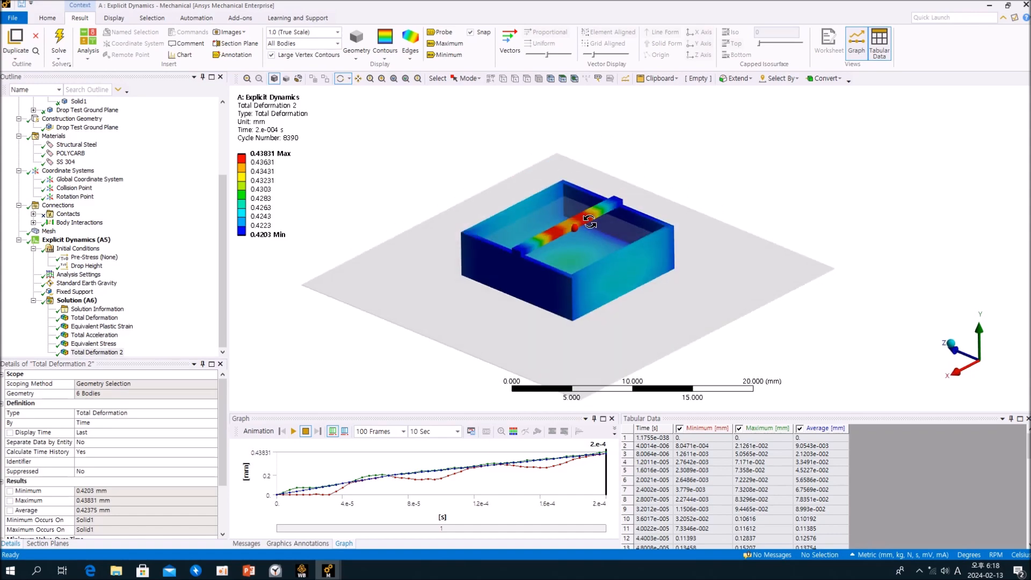
Examine the mesh of the box, crossbar and drop test ground plane.
left_click(145, 276)
left_click(50, 231)
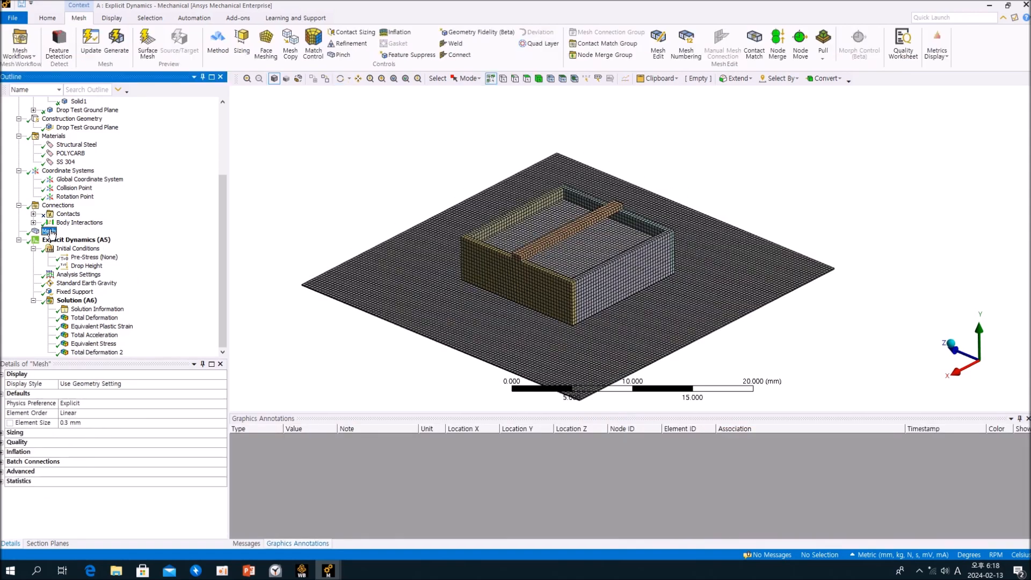
middle_click_drag(593, 282, 561, 285)
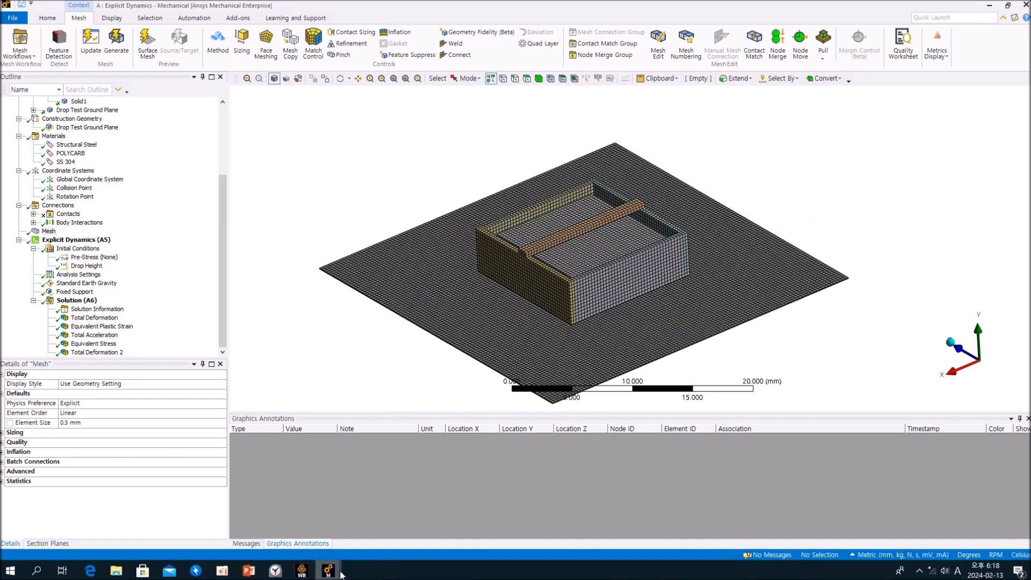
mouse_move(335, 576)
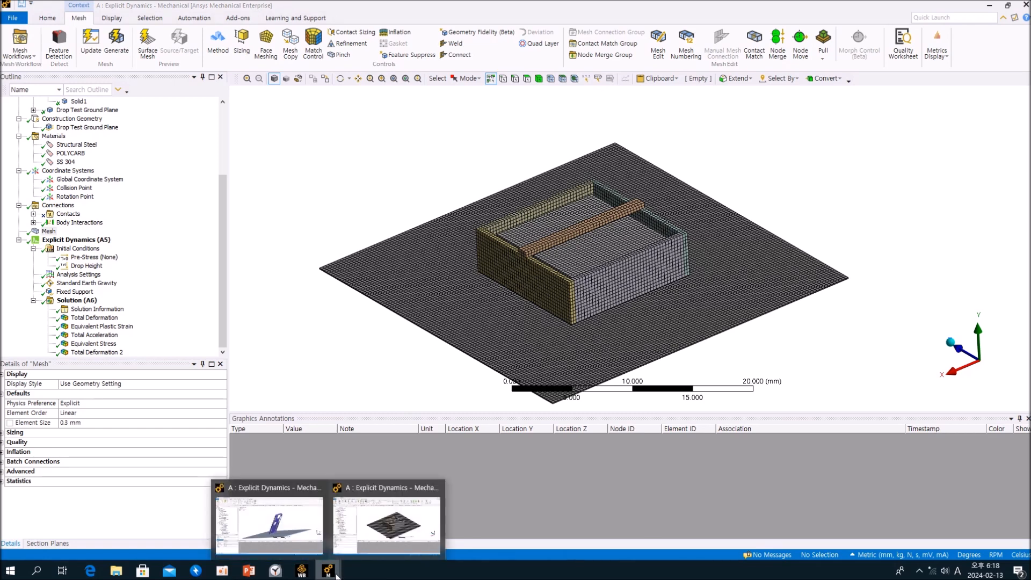
mouse_move(280, 531)
left_click_drag(222, 274, 220, 300)
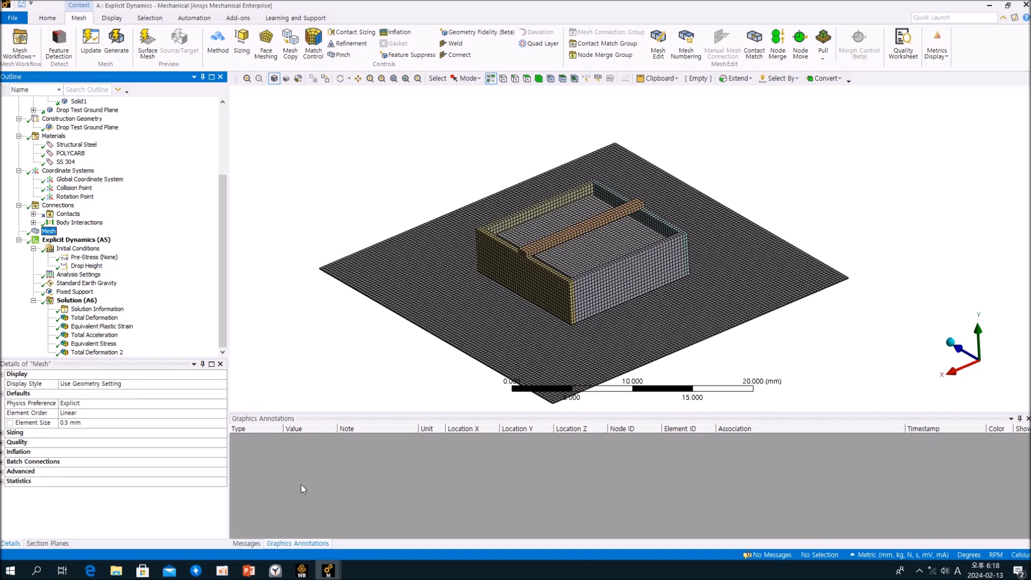